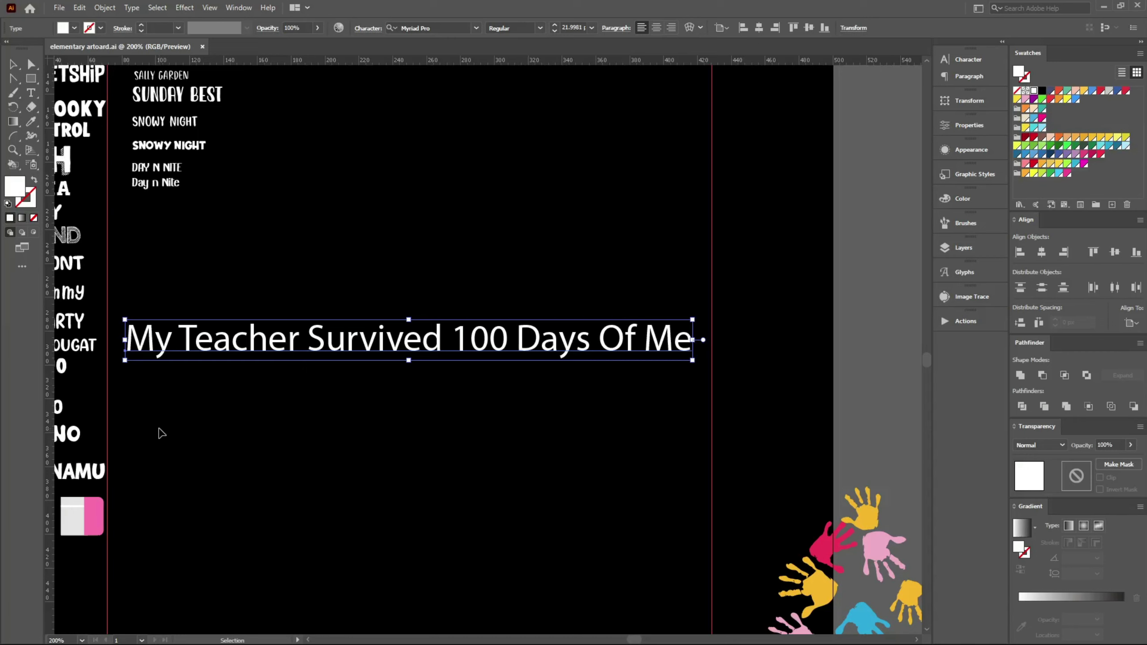
Check the Illustrator headline text by briefly selecting '100 Days', then deselect it
click(278, 458)
double_click(450, 346)
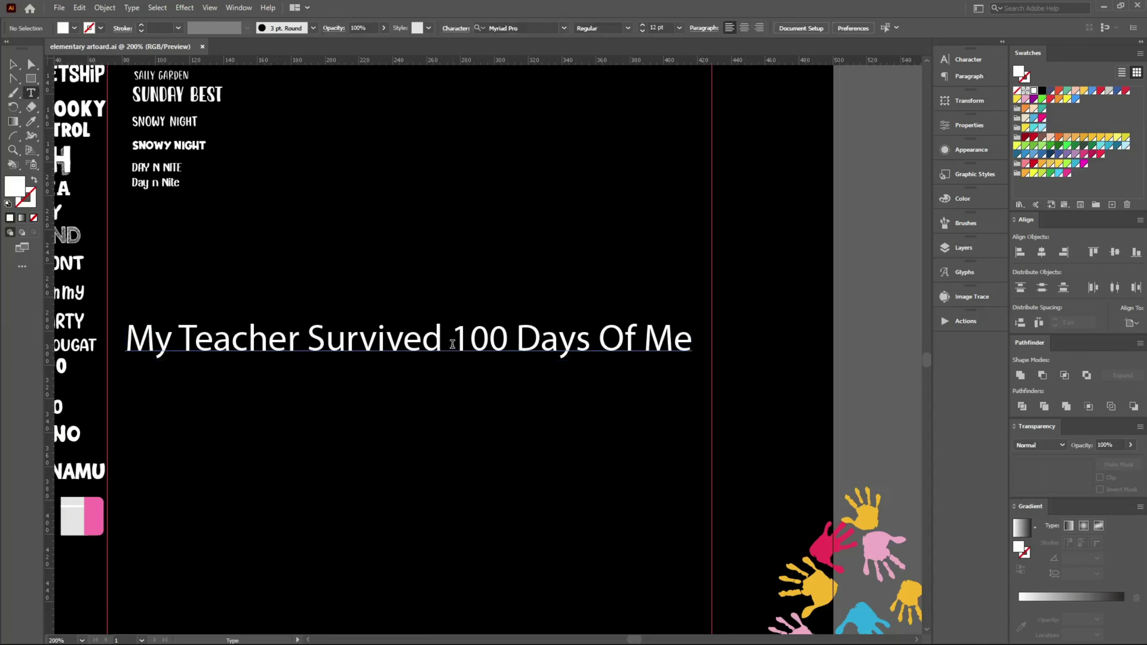
drag(452, 339, 559, 345)
key(Escape)
click(480, 438)
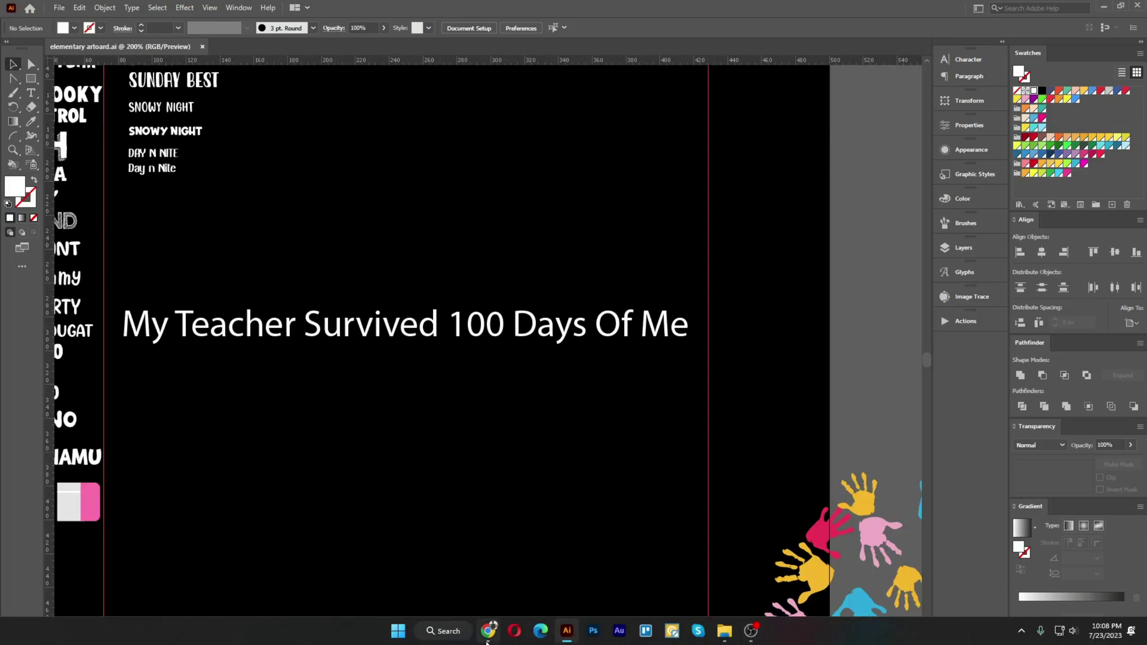
Search Google in Chrome for '100 days of school shirt design'
click(486, 639)
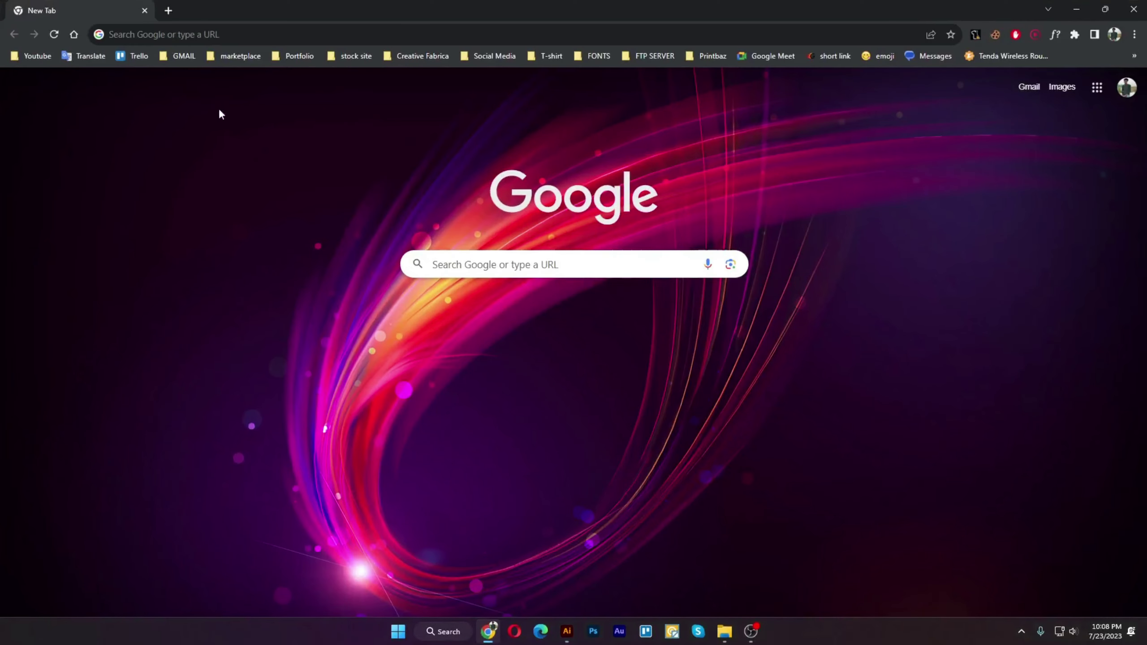
click(194, 35)
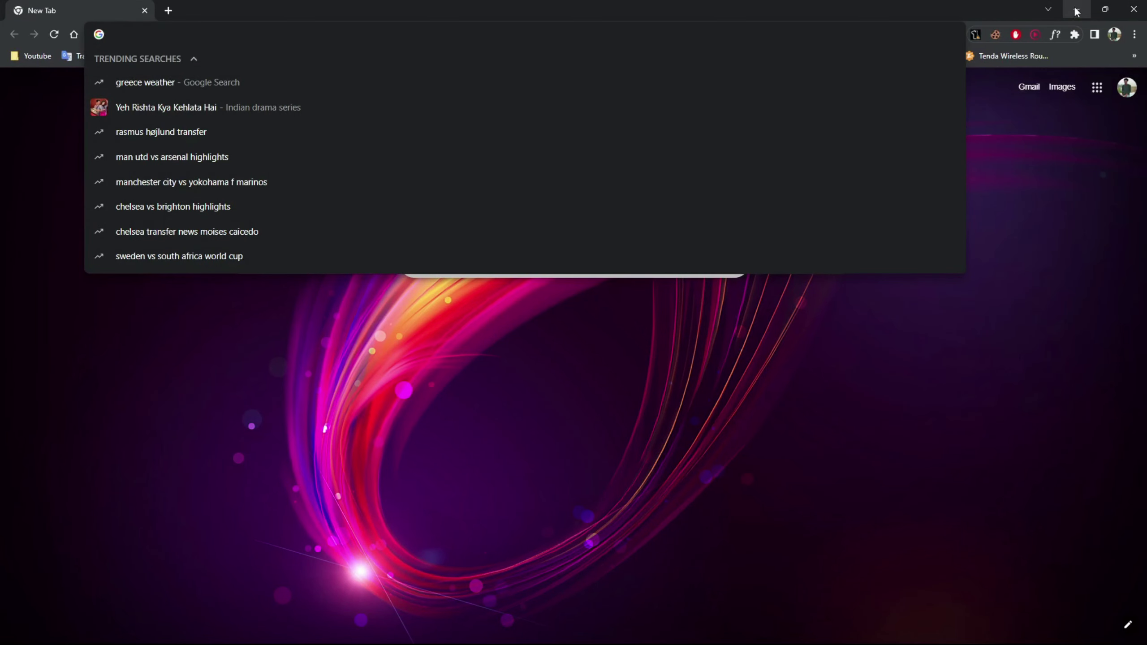
text(1)
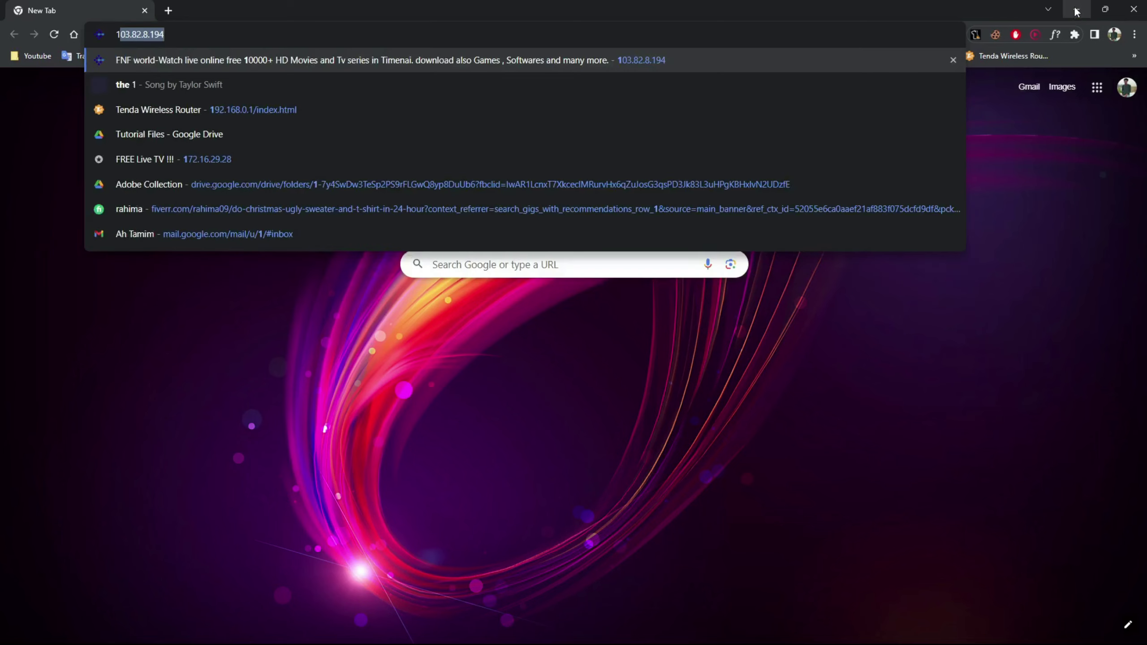
text(00 da)
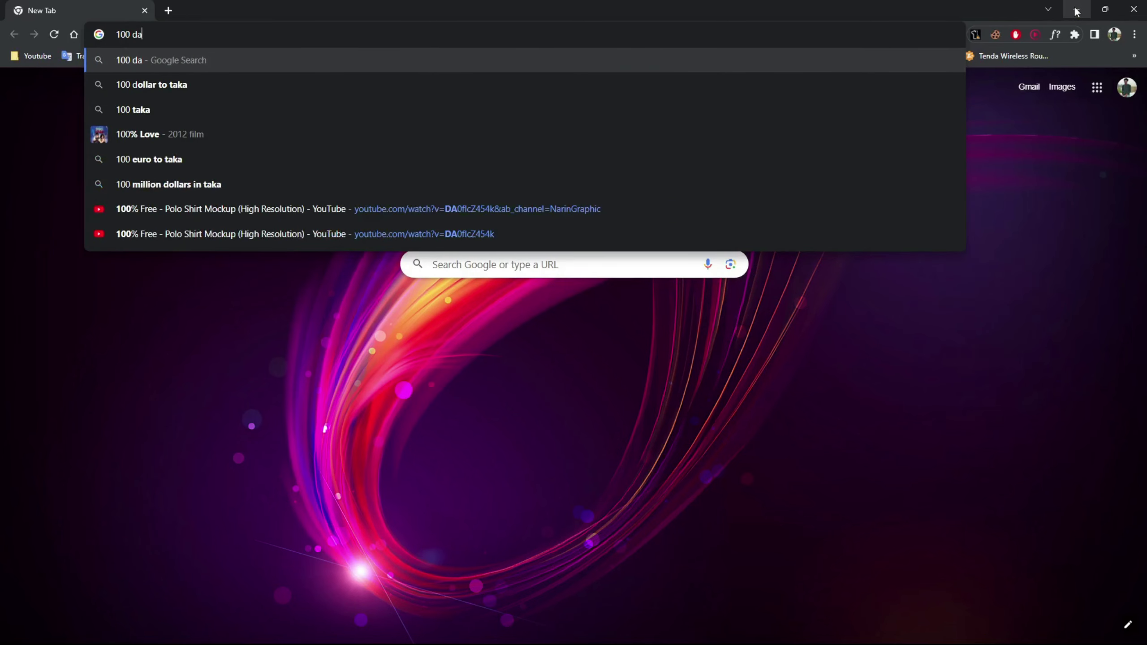
text(ys of sc)
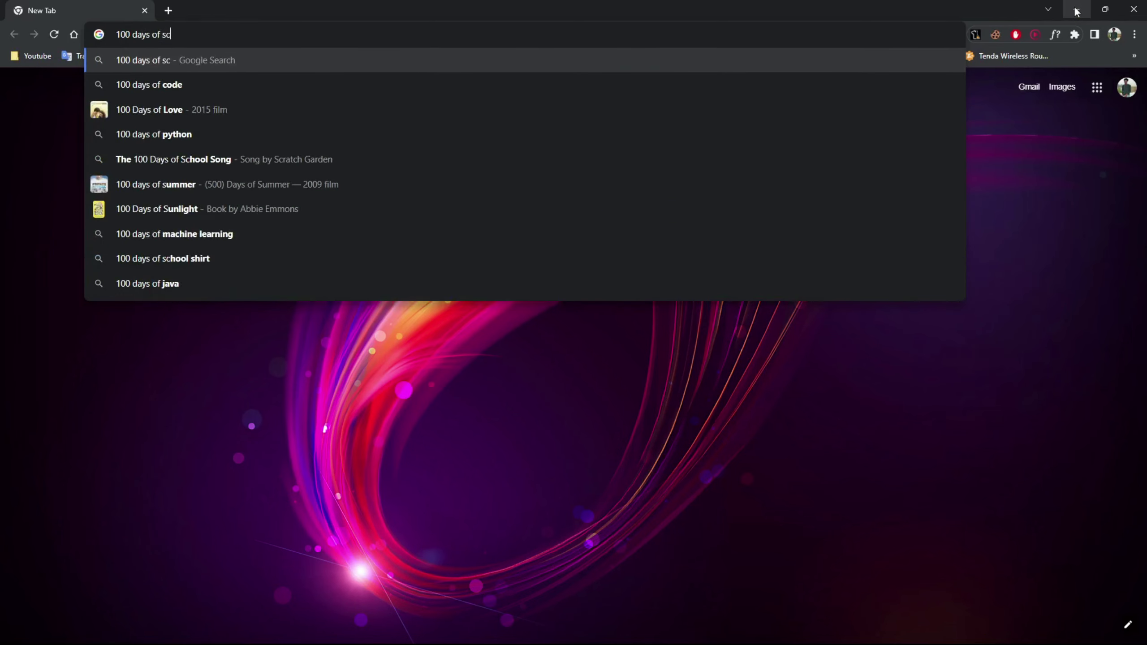
text(hoo;)
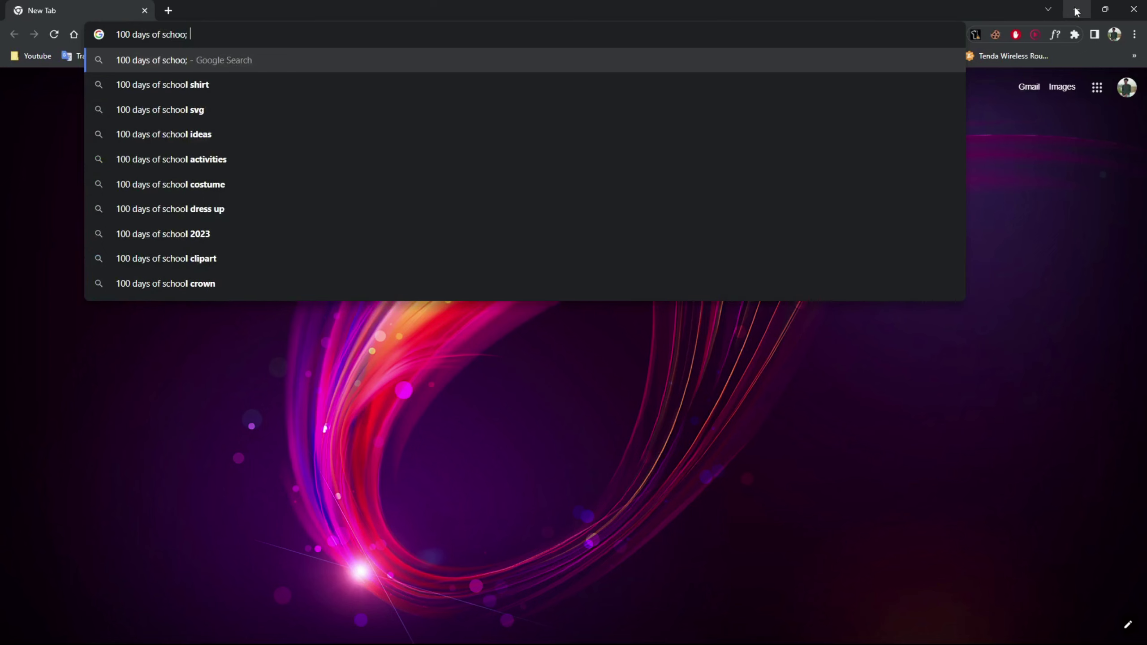
key(Down)
text(d)
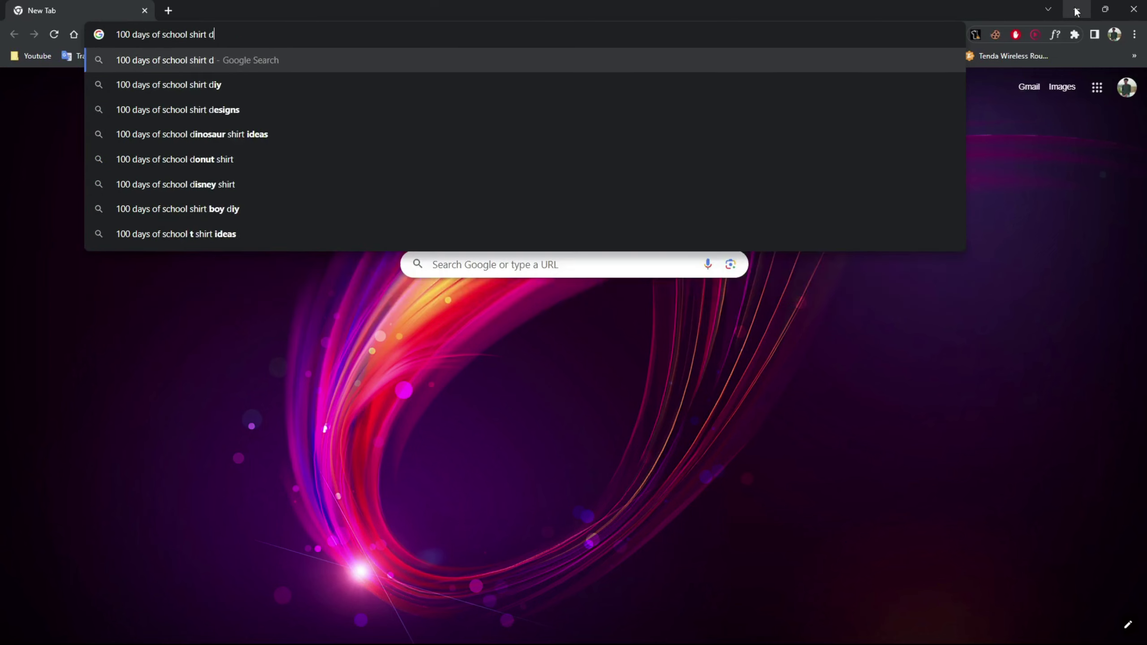
text(esign)
key(Return)
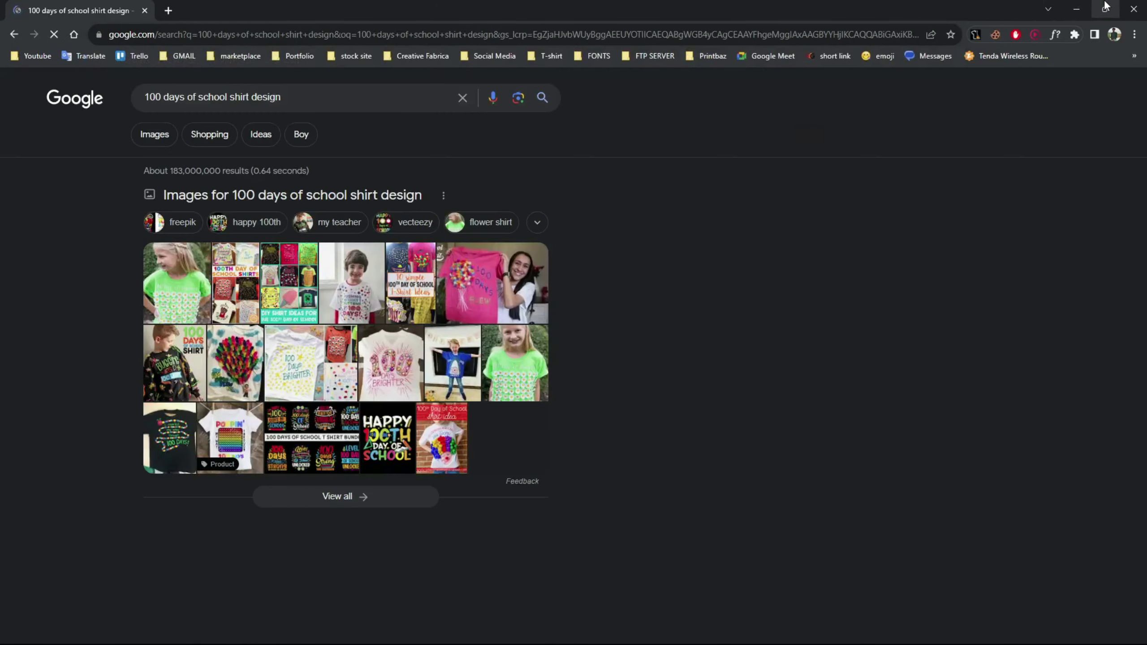
Show image results for '100 days of school shirt design' and skim them
click(171, 134)
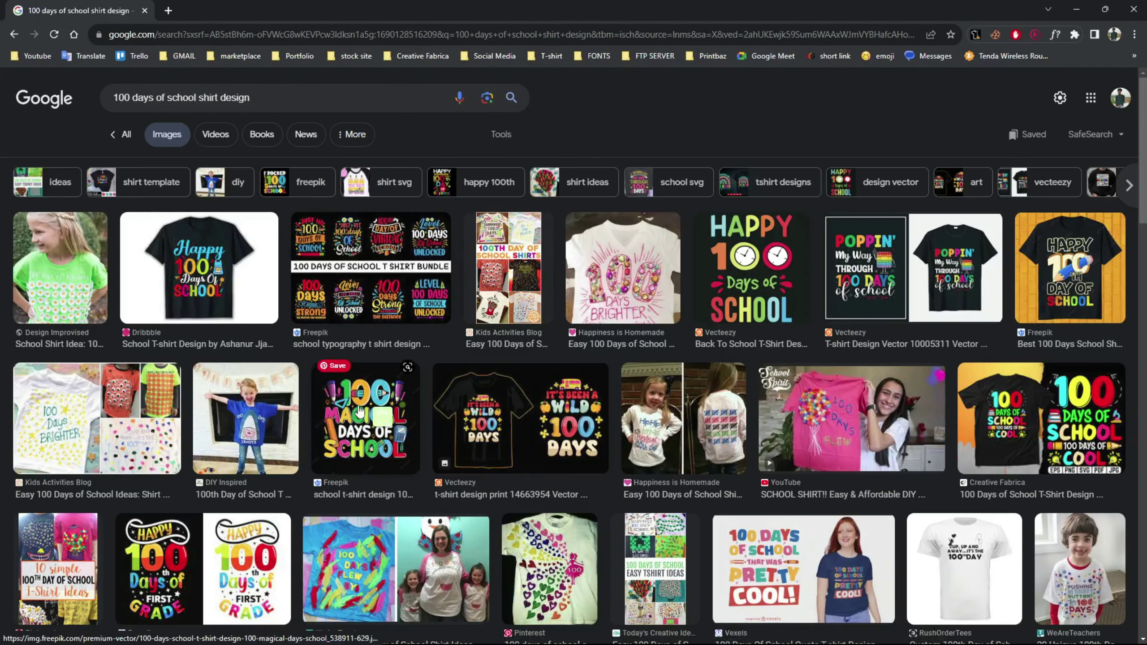
mouse_move(343, 418)
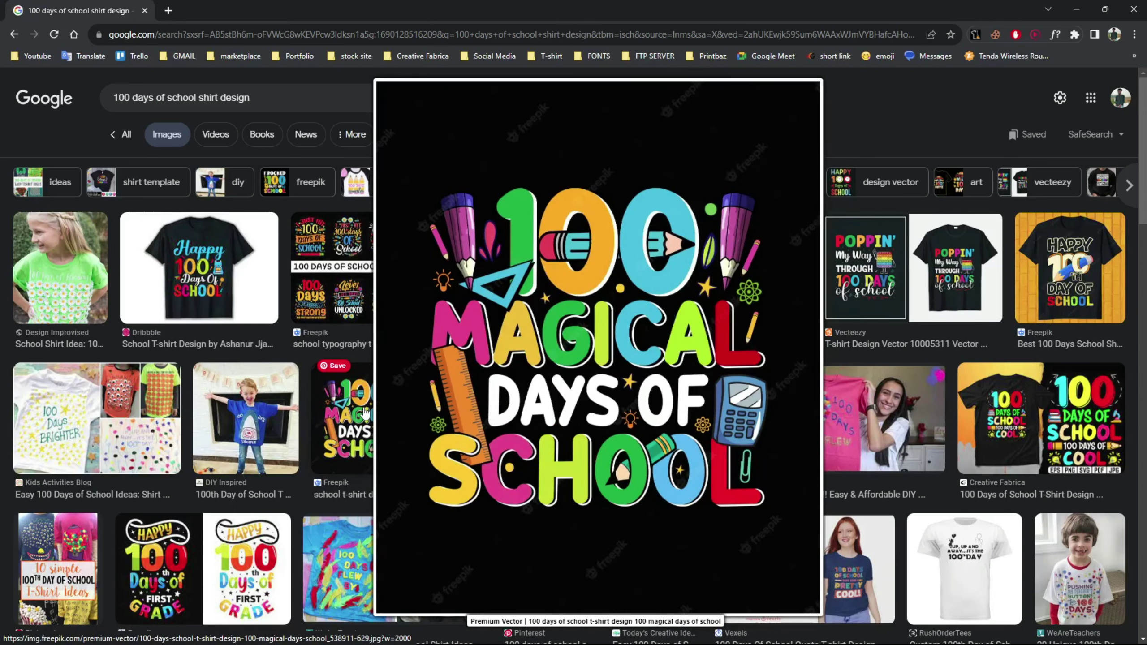
scroll(365, 412, down, 10)
scroll(225, 294, up, 3)
scroll(109, 173, up, 6)
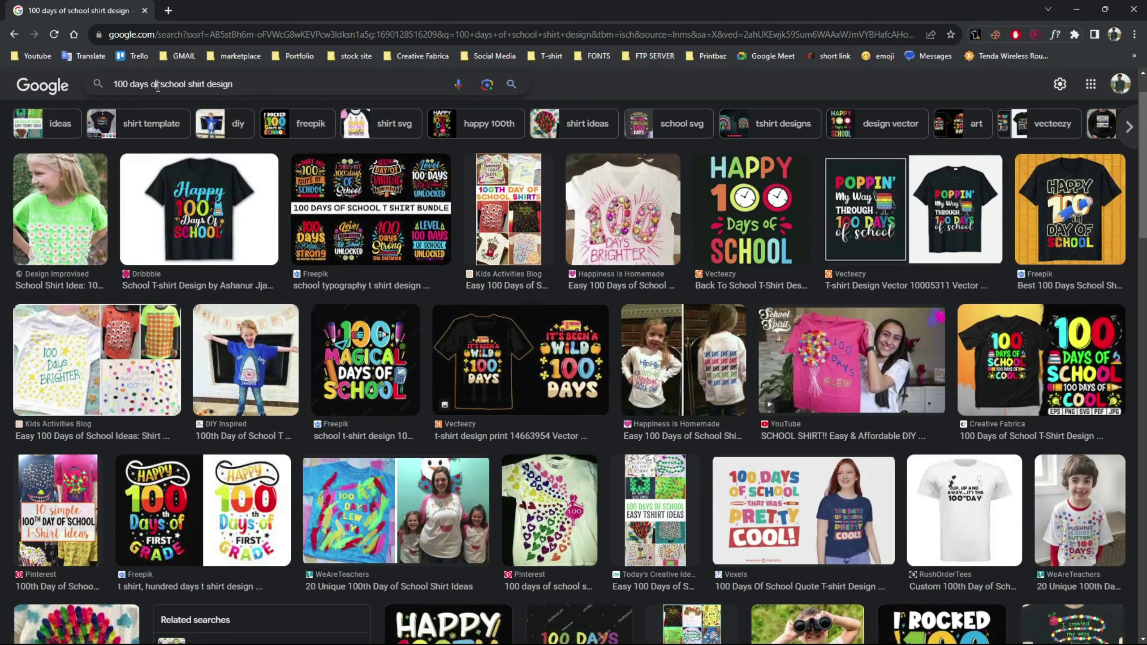
Change the image search to 'back to school shirt design'
drag(158, 87, 5, 99)
key(BackSpace)
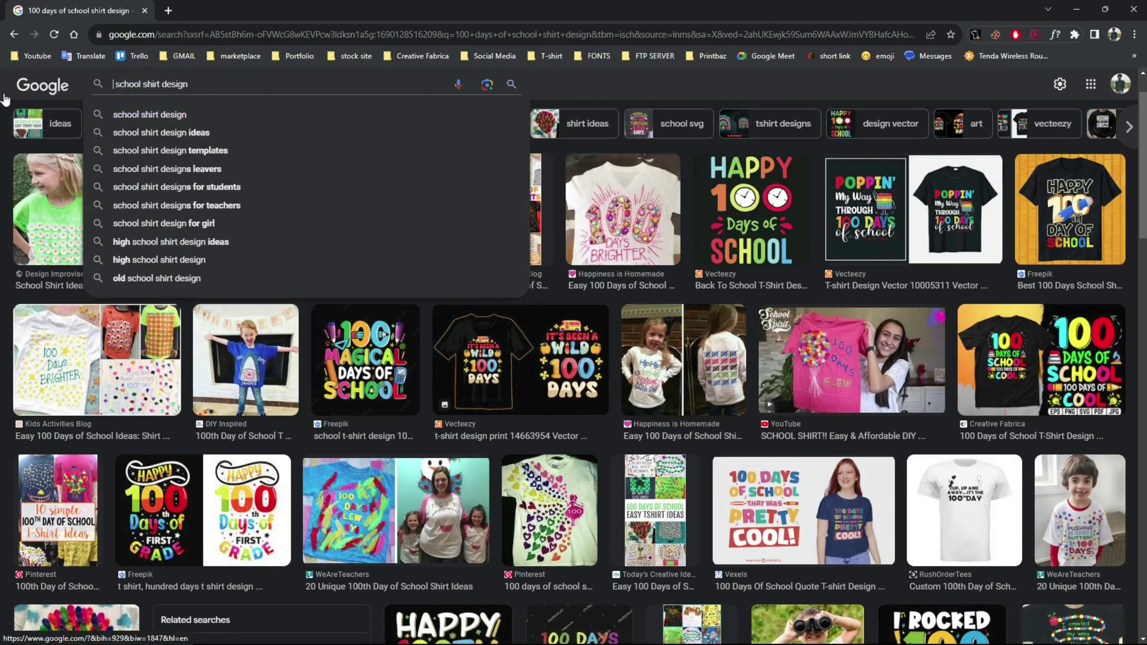
text(bat)
key(BackSpace)
text(ck)
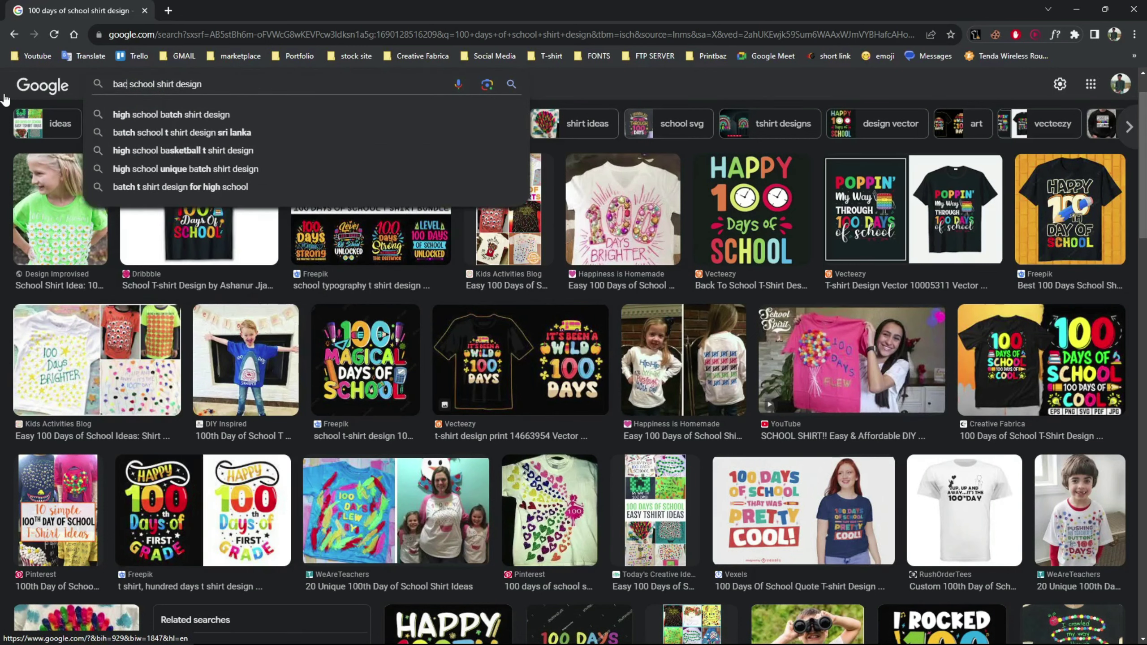
text( to)
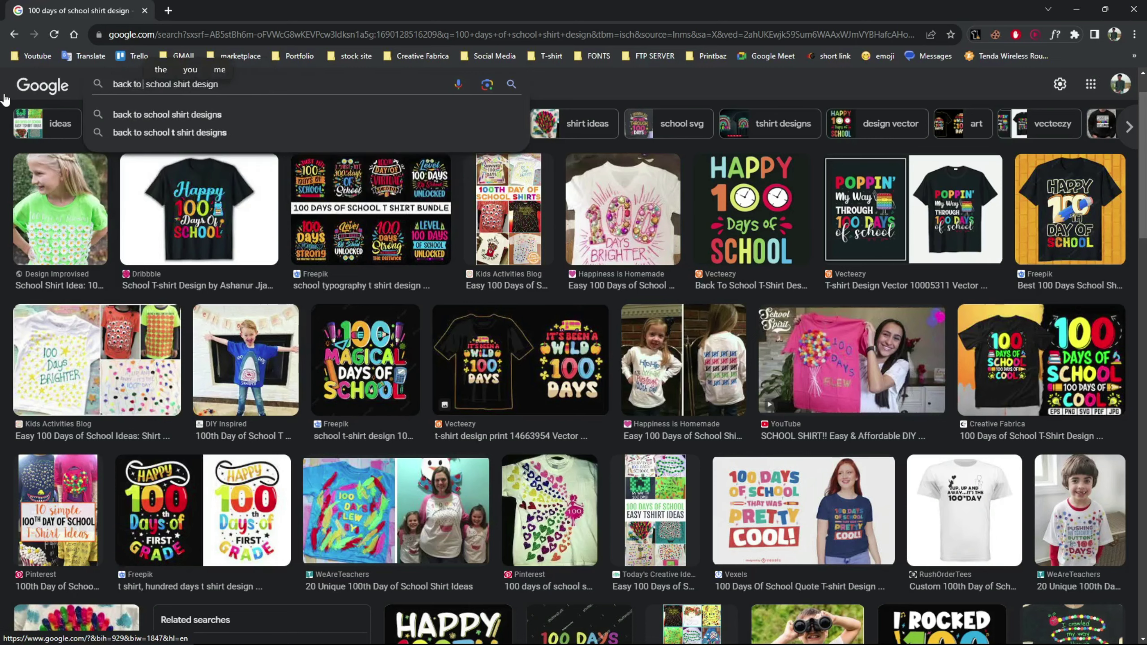
key(Return)
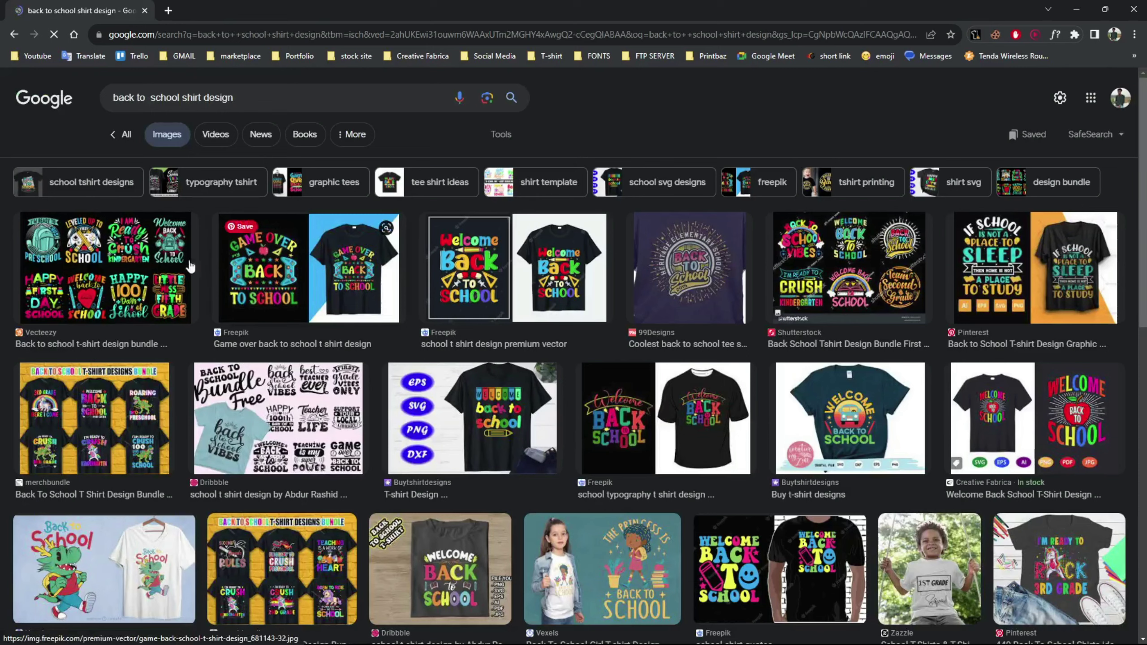
Preview the Back To School T-Shirt Designs Bundle image, then open a blank new tab
click(120, 423)
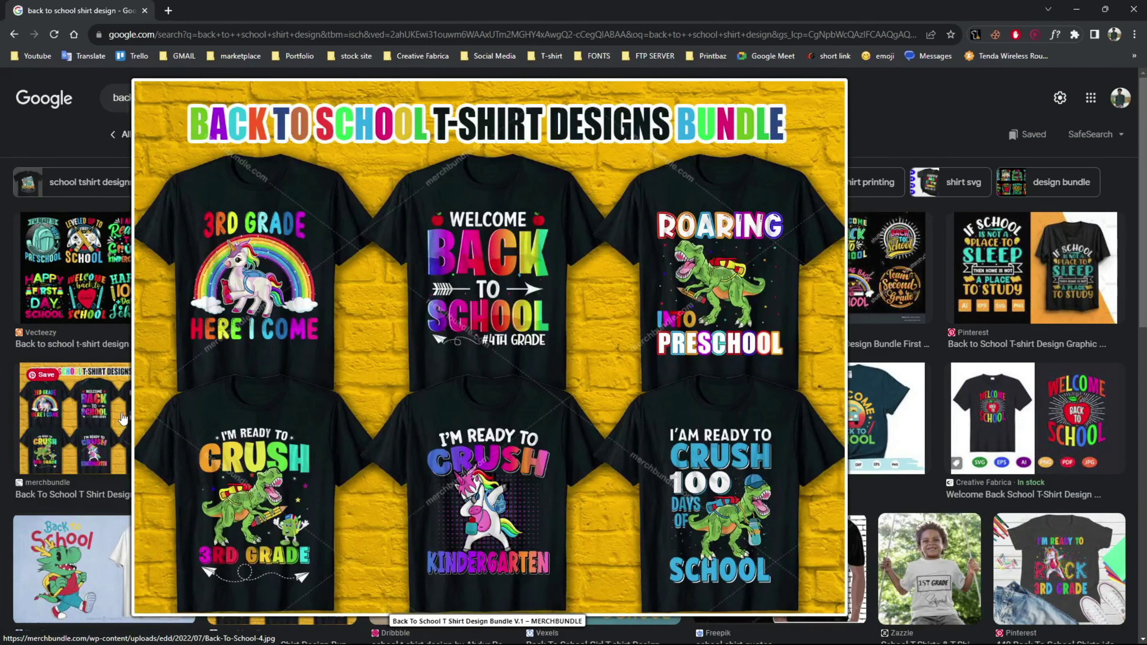
scroll(136, 316, down, 2)
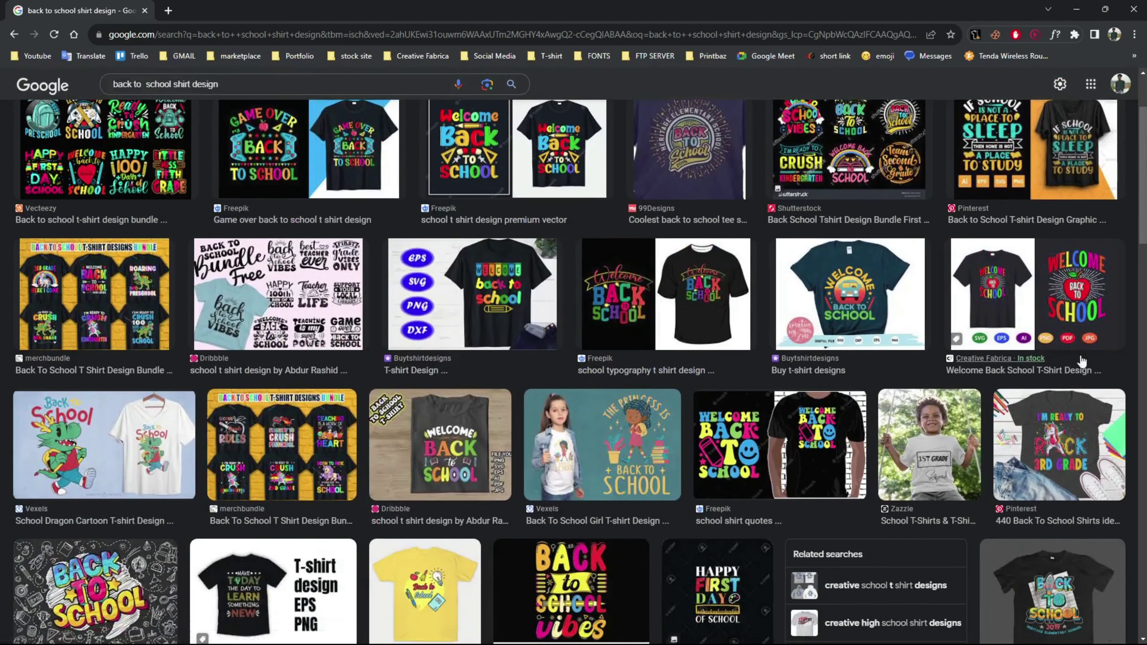
scroll(243, 257, down, 5)
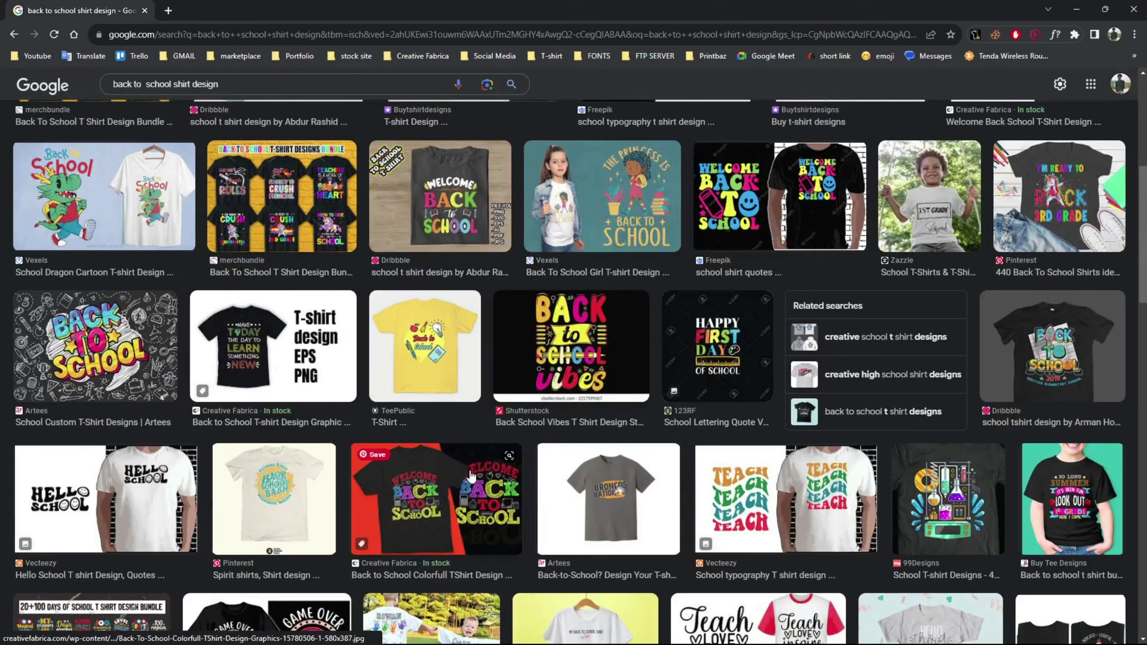
mouse_move(414, 499)
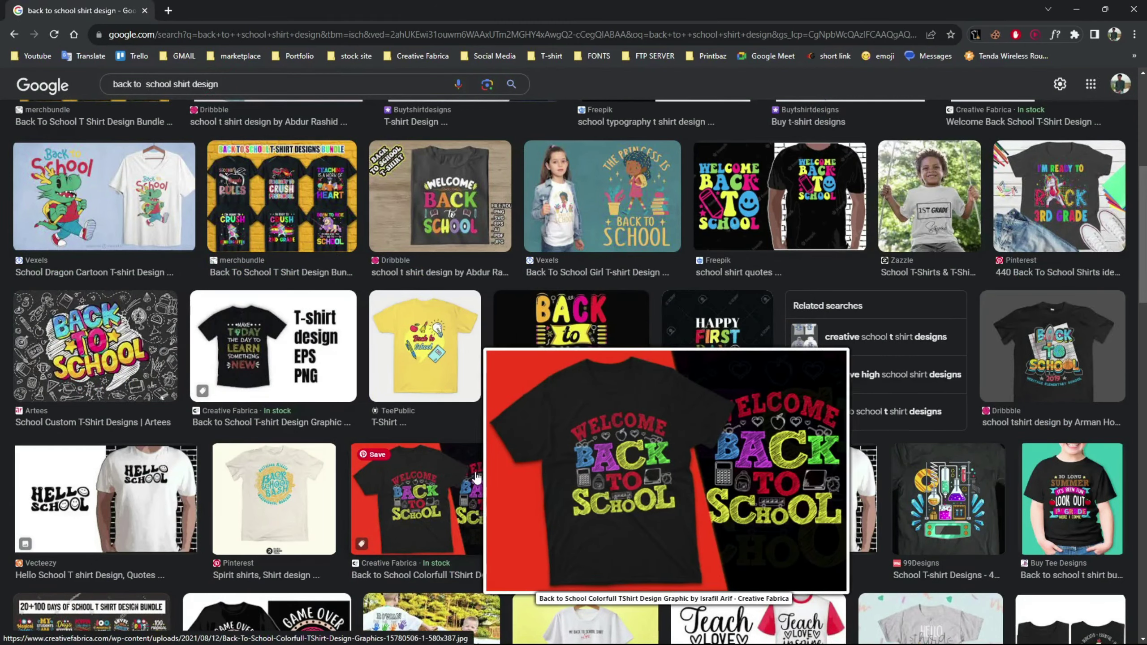
scroll(472, 477, down, 6)
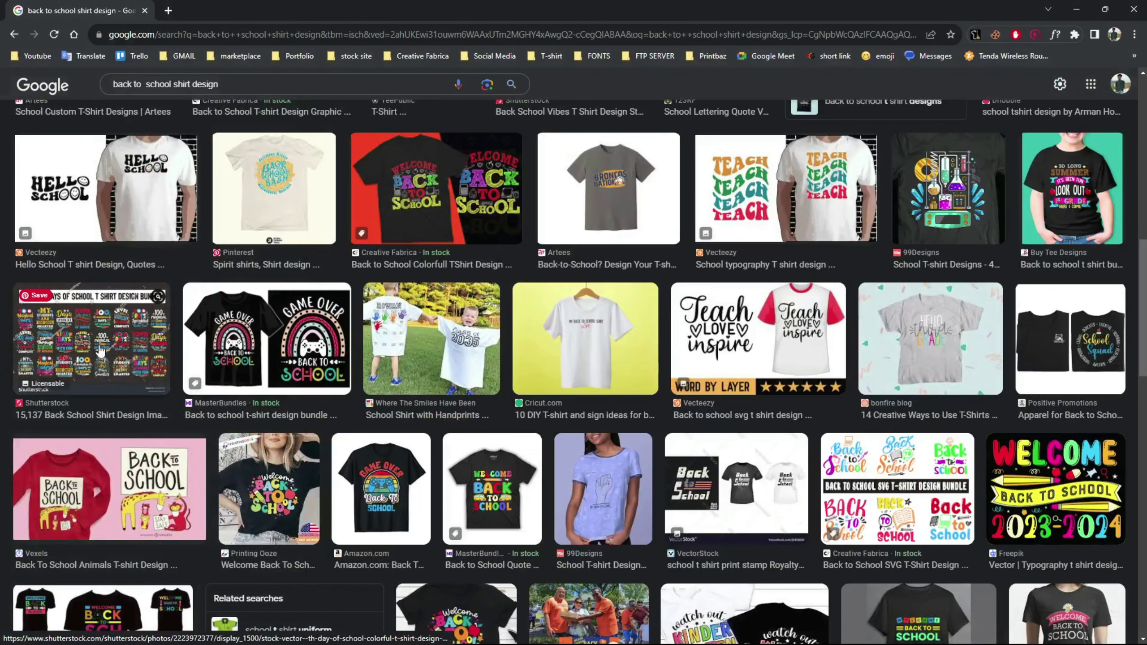
scroll(2, 156, up, 10)
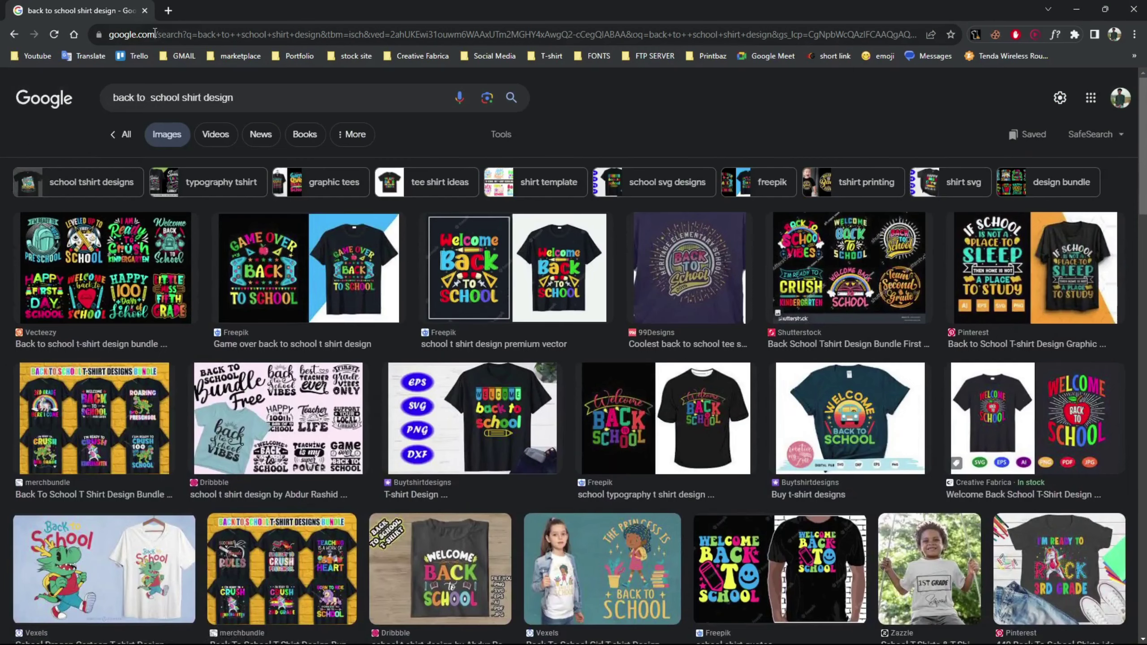
click(174, 9)
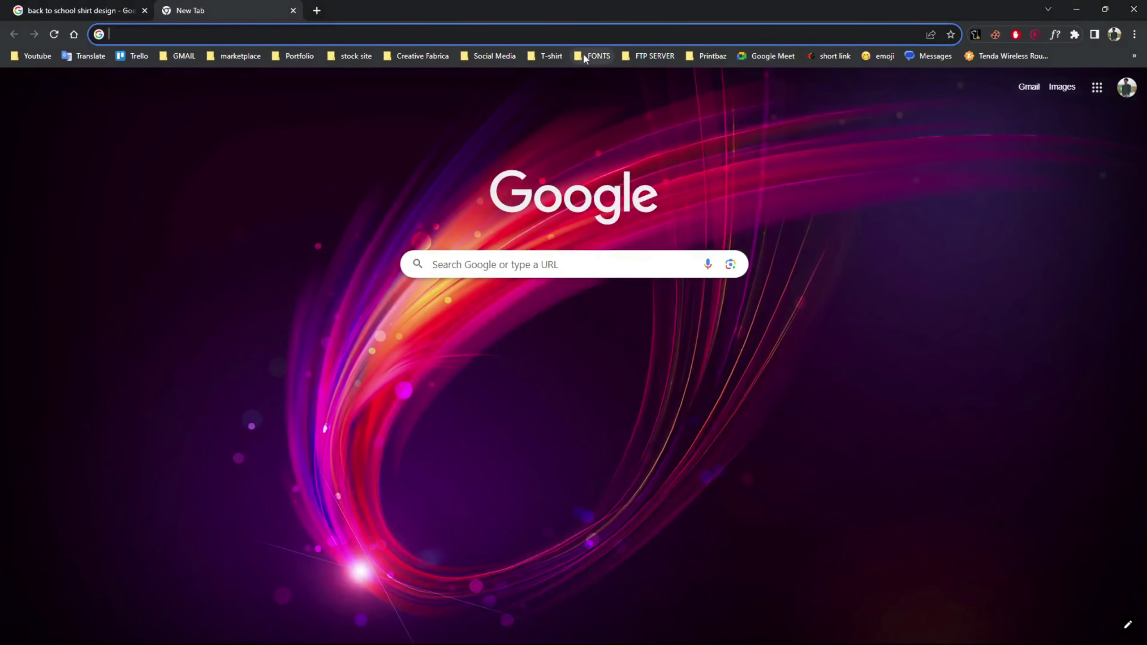
Go to the DaFont site from the bookmarked font links
click(583, 54)
click(603, 91)
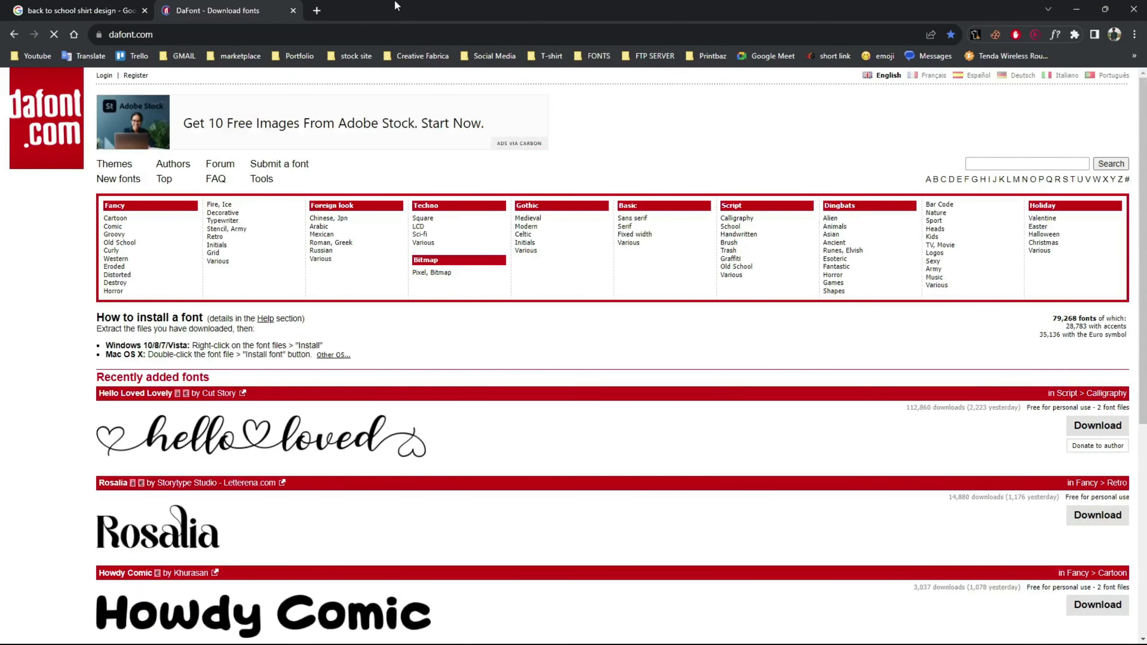
scroll(3, 346, down, 5)
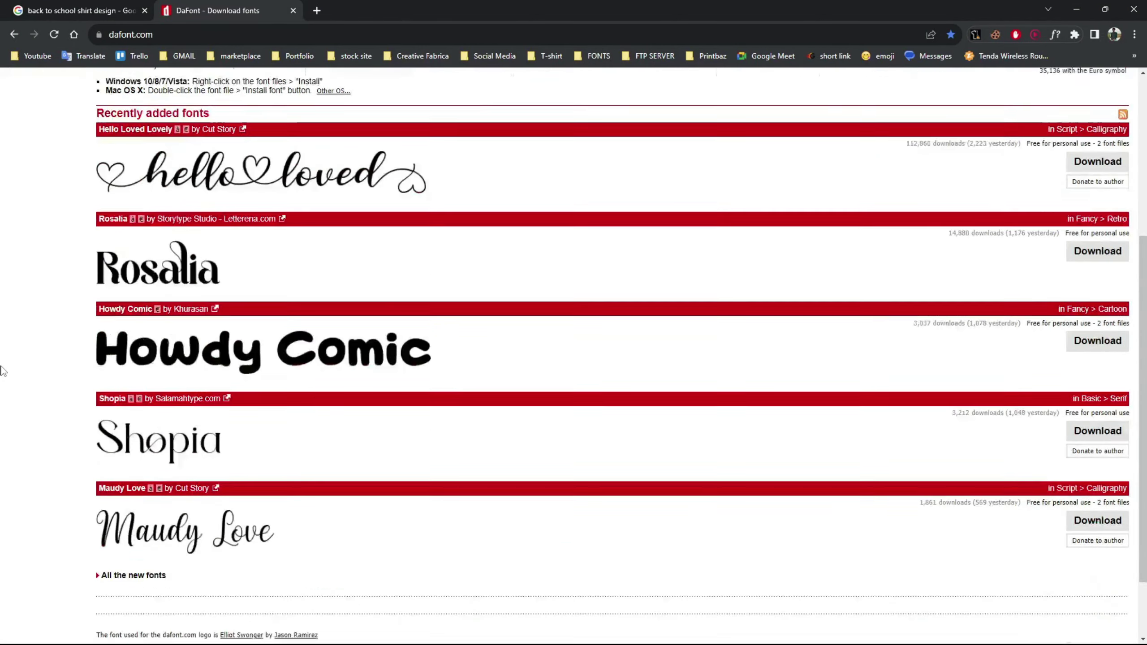
scroll(4, 347, up, 5)
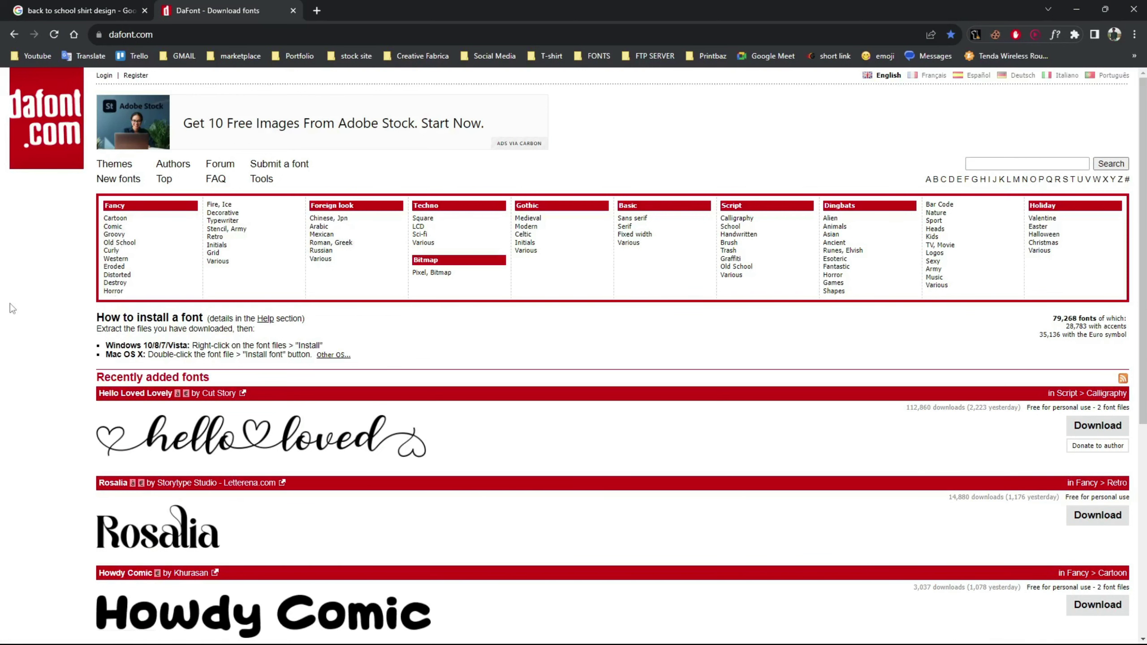
Find DaFont's Cartoon font category and browse its comic fonts, ending back at the top
key(ctrl+f)
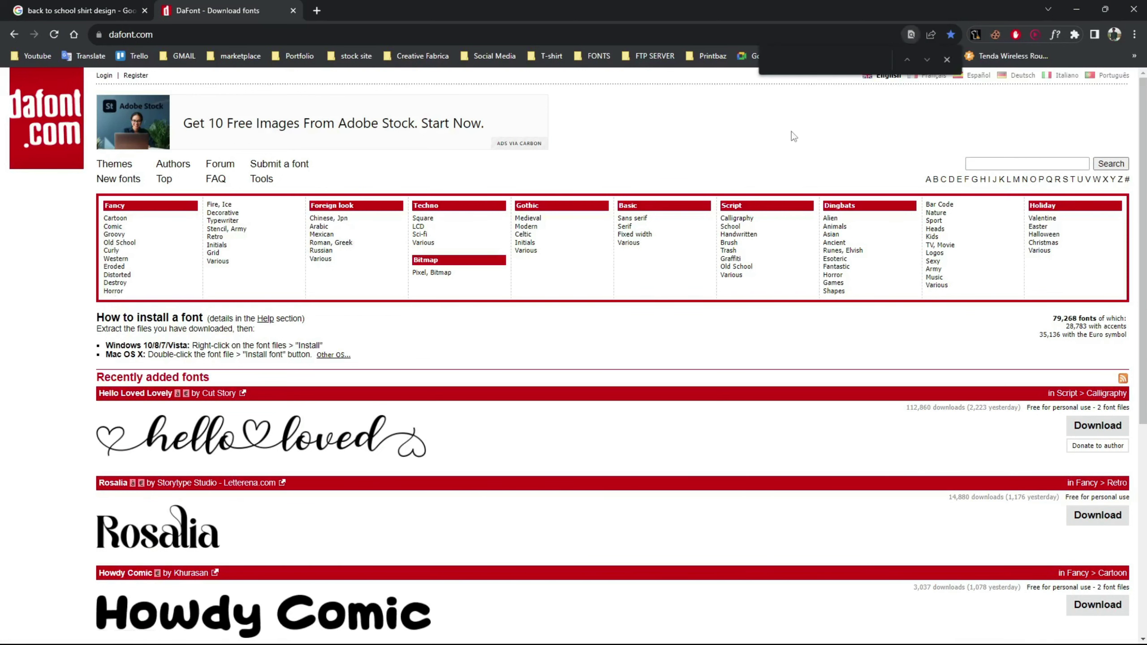
text(cartoon)
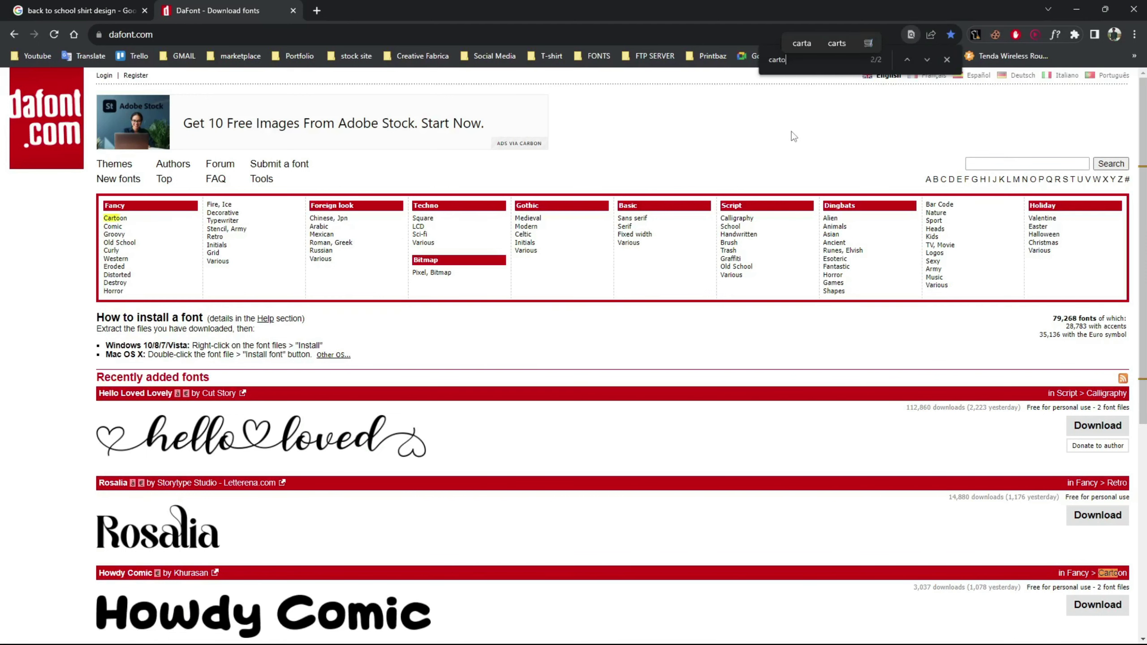
click(116, 218)
scroll(14, 322, down, 3)
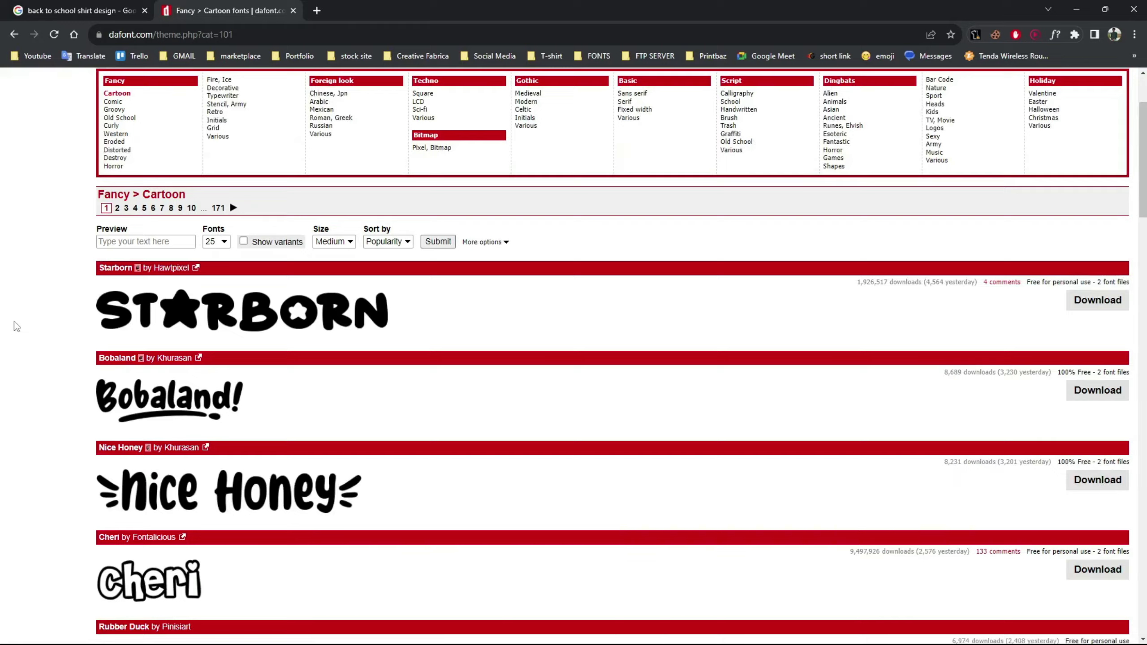
scroll(22, 325, down, 7)
scroll(26, 321, down, 5)
scroll(27, 323, down, 1)
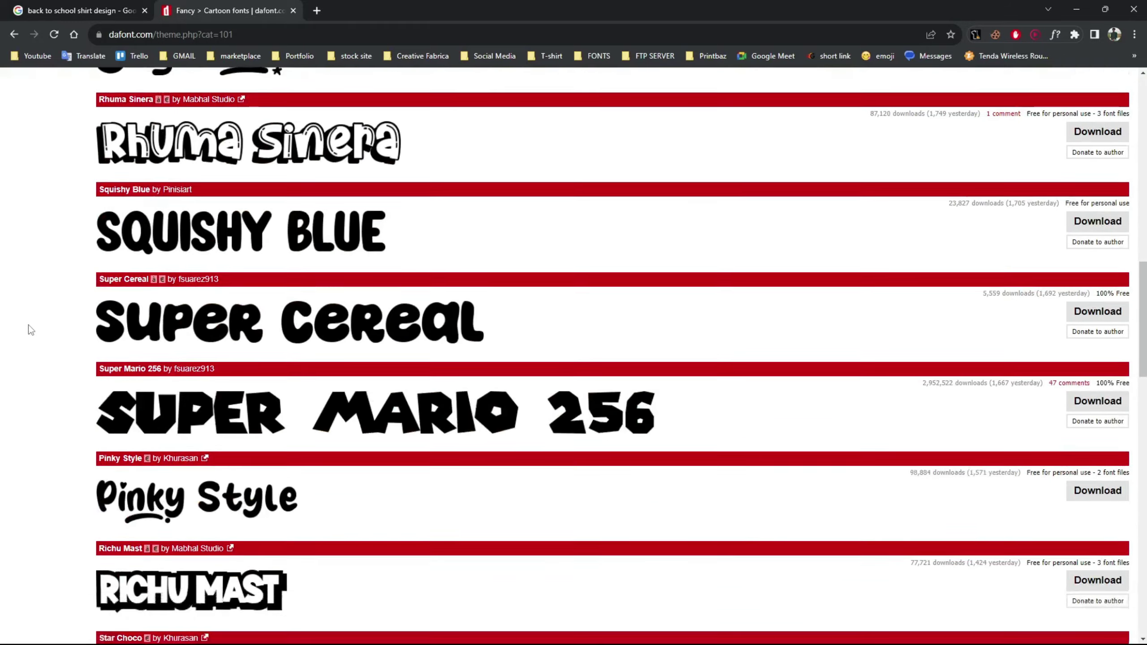
scroll(29, 324, down, 5)
scroll(32, 328, up, 3)
scroll(34, 327, up, 5)
scroll(36, 322, up, 10)
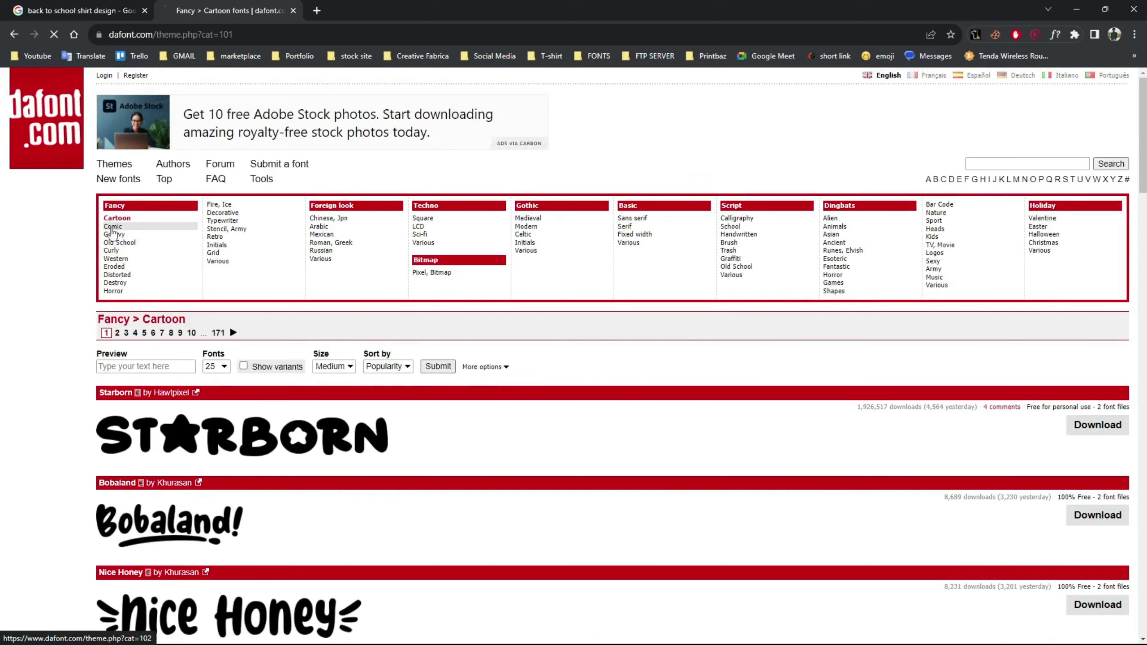
scroll(49, 348, down, 5)
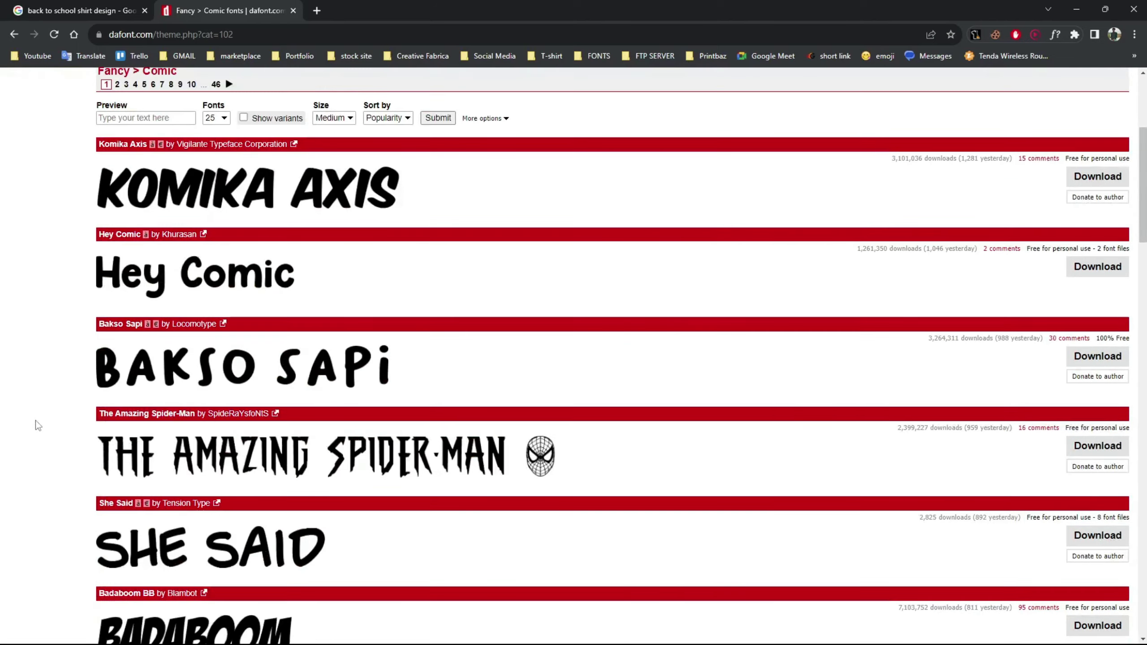
scroll(37, 423, down, 2)
scroll(38, 416, down, 5)
scroll(38, 407, down, 6)
scroll(40, 408, down, 3)
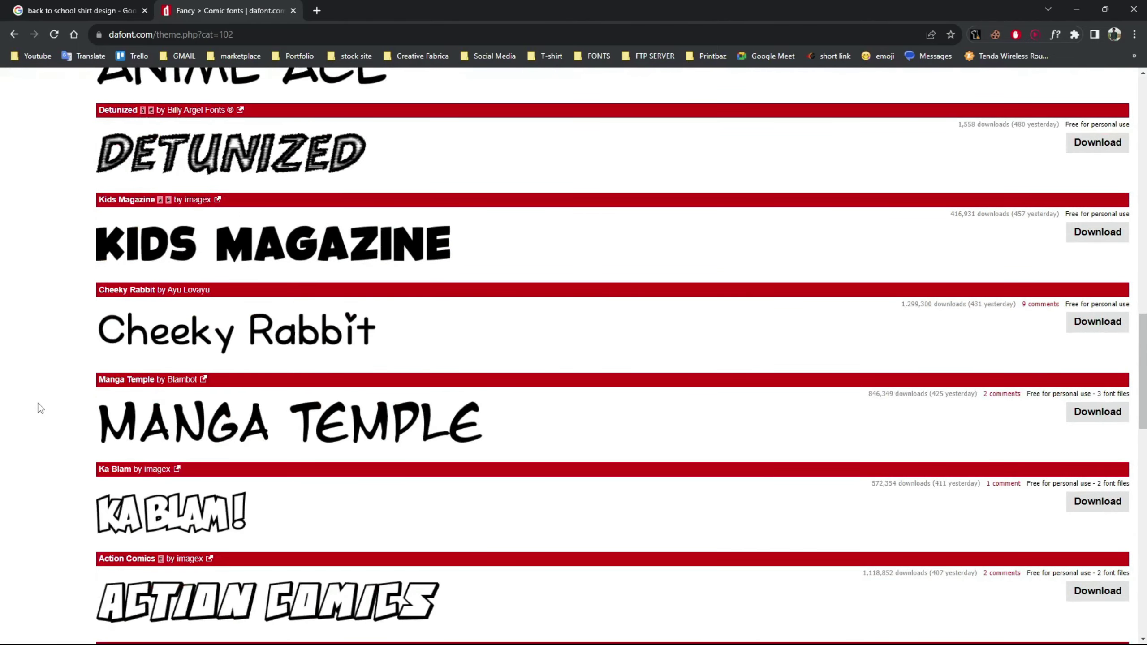
scroll(40, 406, down, 3)
key(Home)
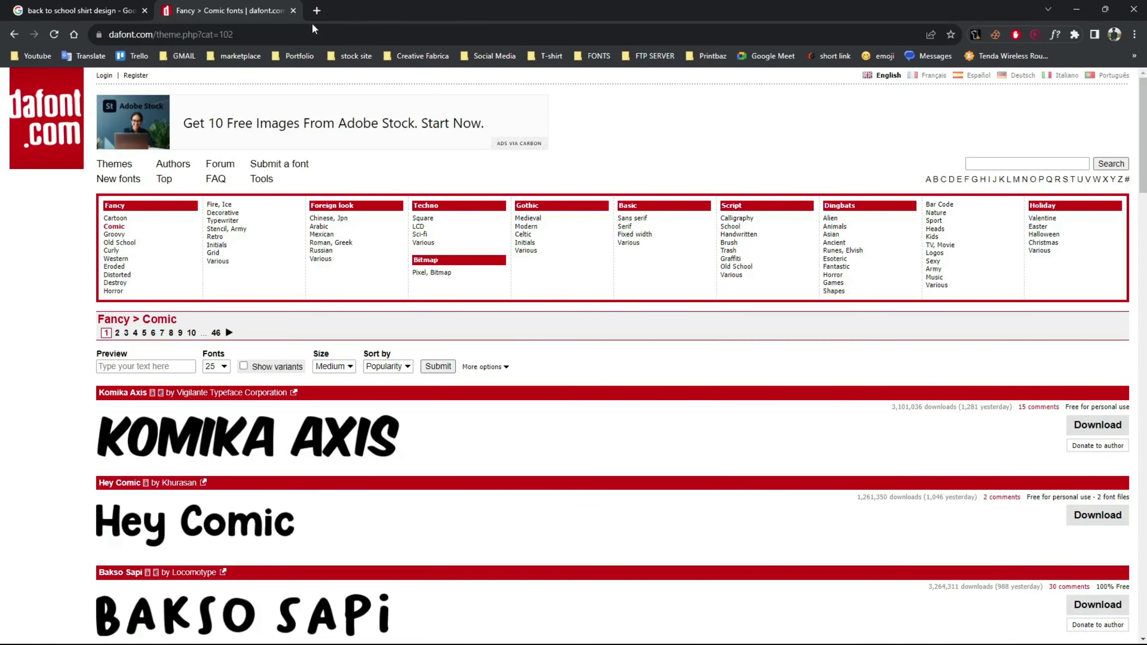
Return to the back-to-school shirt image results and start a Lightshot capture
click(317, 10)
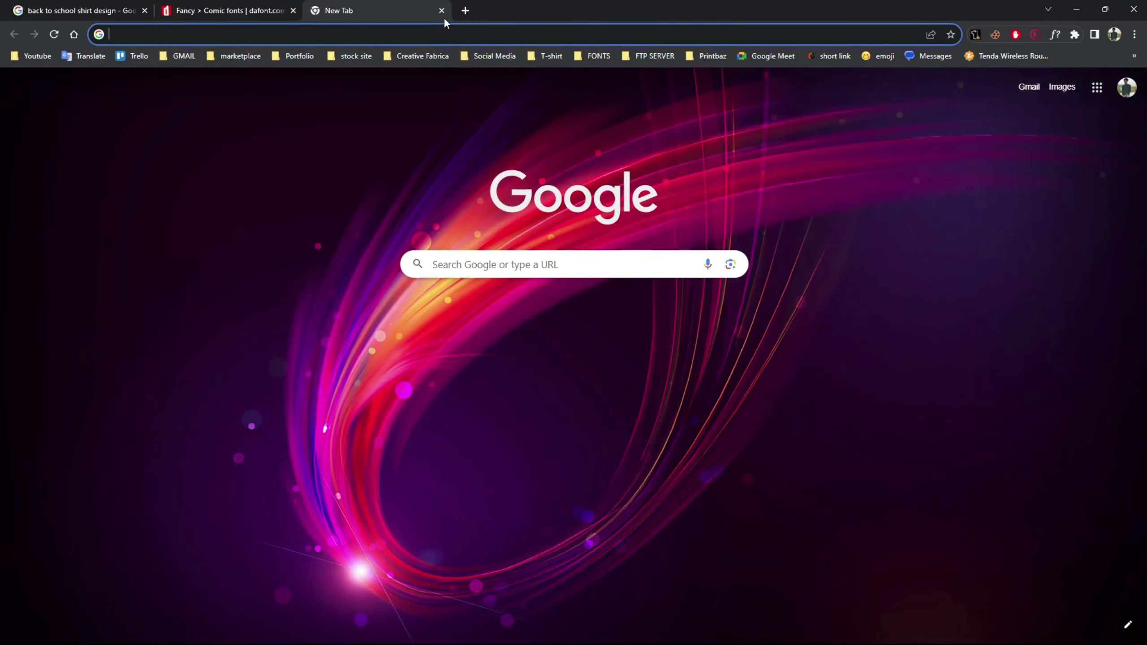
click(444, 10)
click(115, 10)
mouse_move(57, 269)
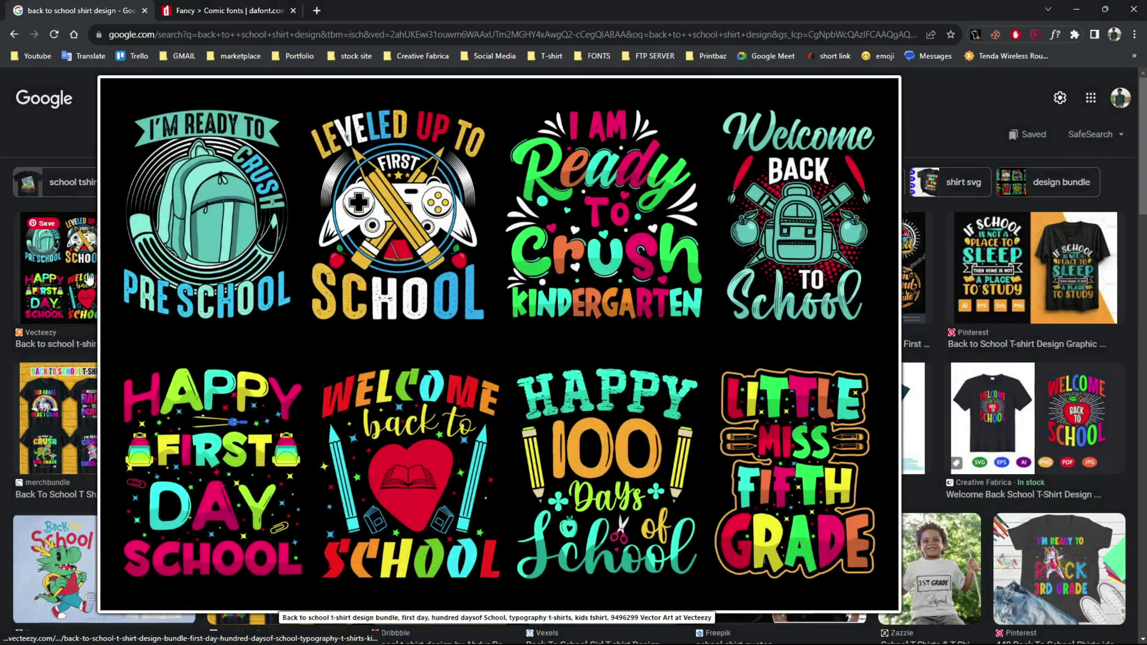
key(Print)
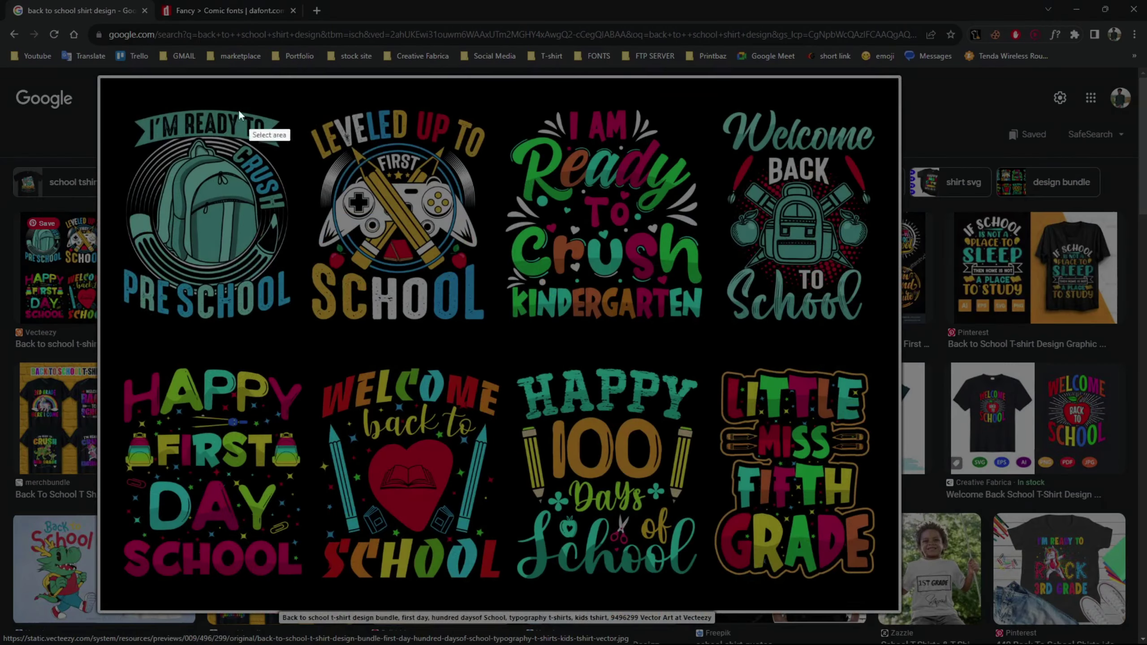
Capture the design bundle region in Lightshot with the pen colour set to red
mouse_move(191, 101)
mouse_down()
mouse_move(979, 492)
mouse_move(1000, 531)
mouse_up()
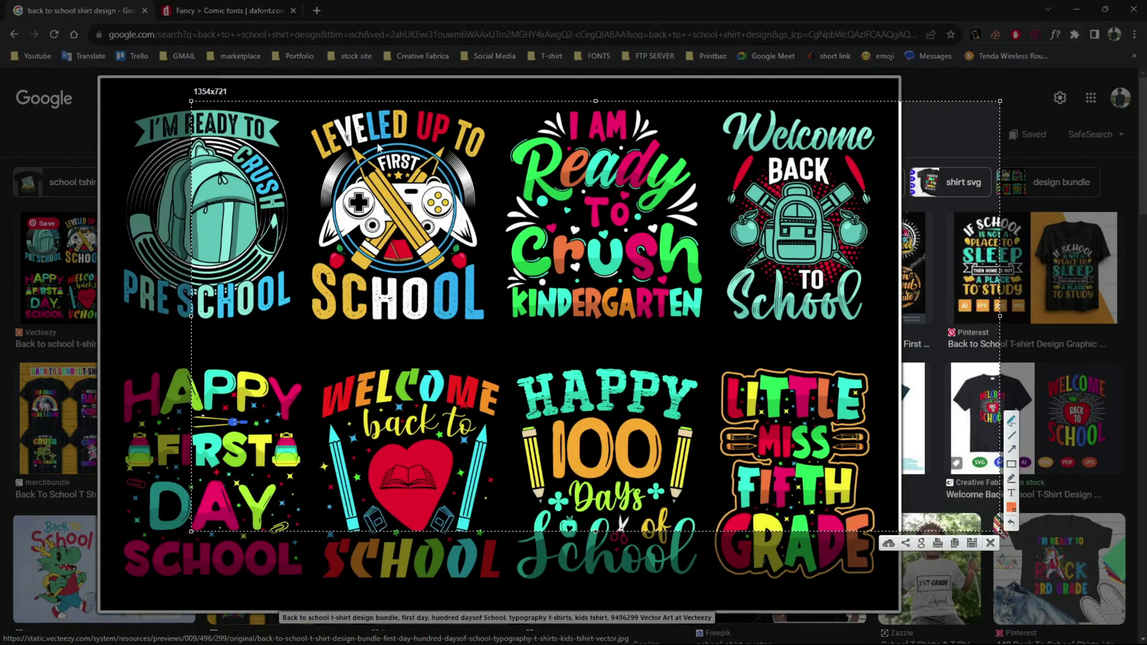
drag(378, 147, 342, 223)
click(1013, 509)
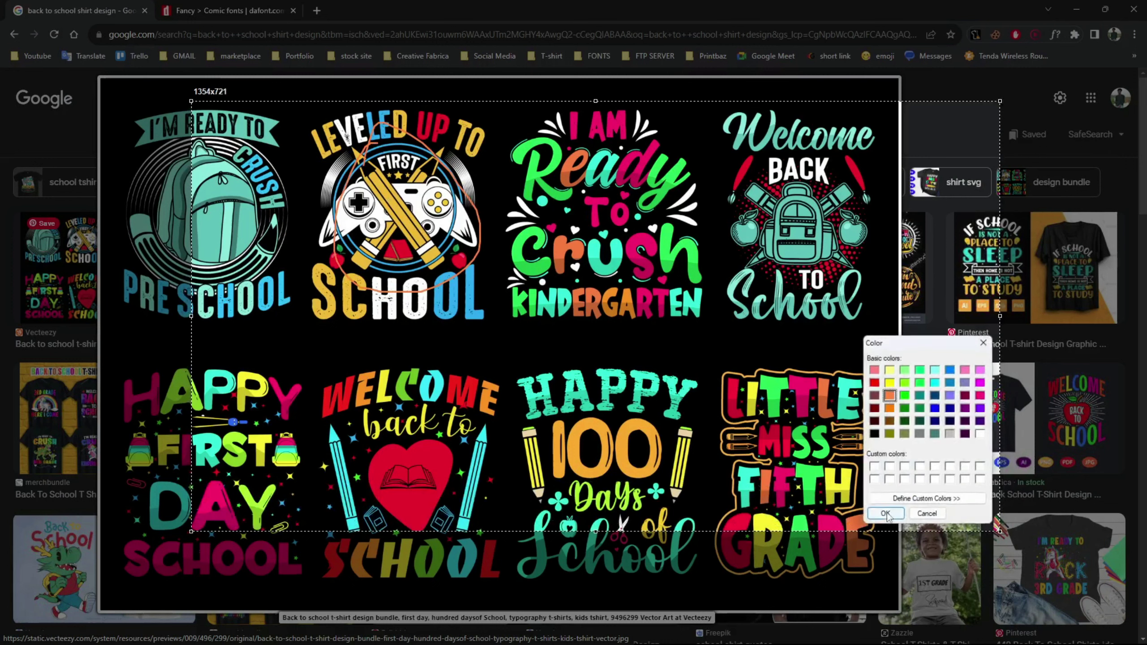
click(875, 381)
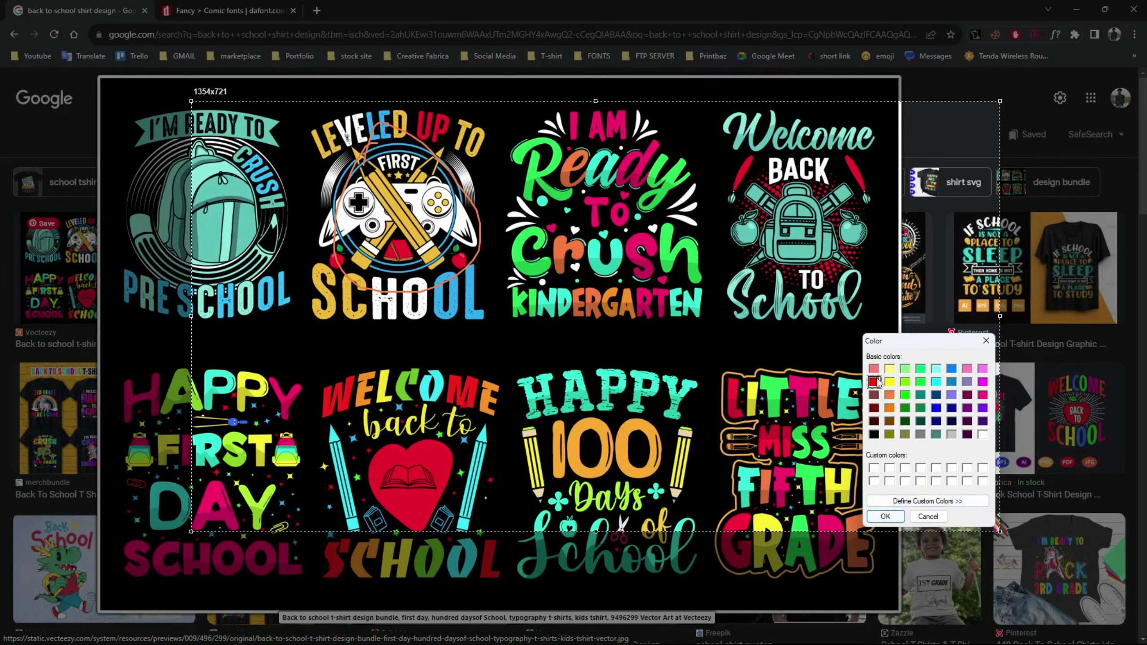
click(885, 517)
Circle the Leveled Up emblem, backpacks, heart, MISS FIFTH and Days motifs, then dismiss the capture
drag(262, 199, 344, 306)
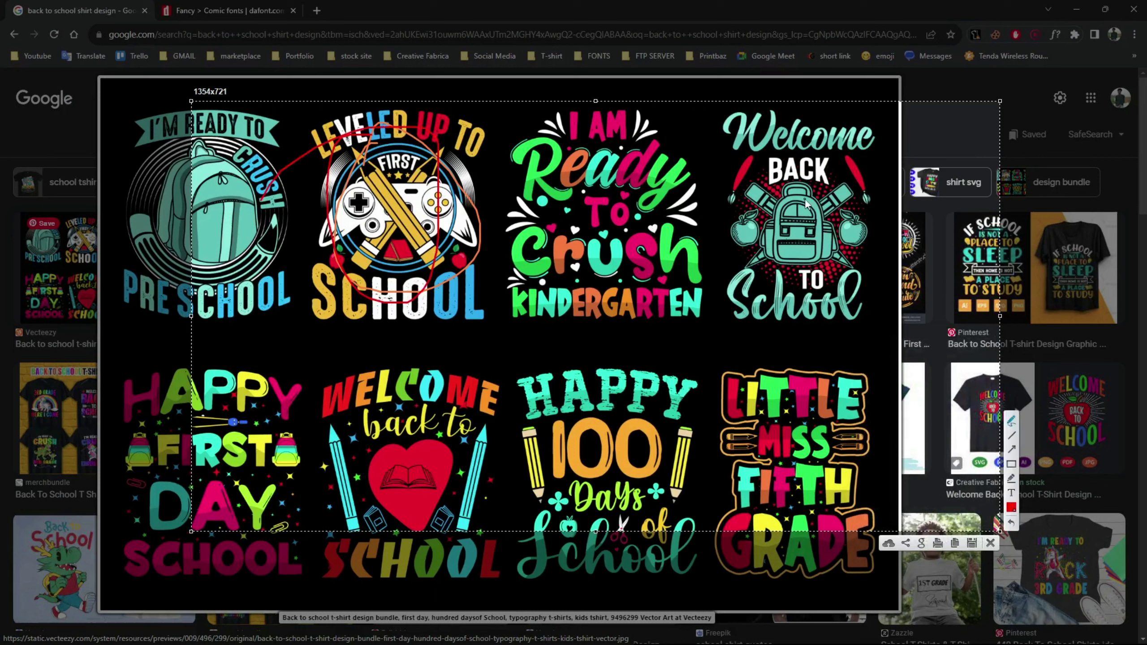
mouse_move(806, 204)
mouse_down()
mouse_move(761, 154)
mouse_move(749, 226)
mouse_up()
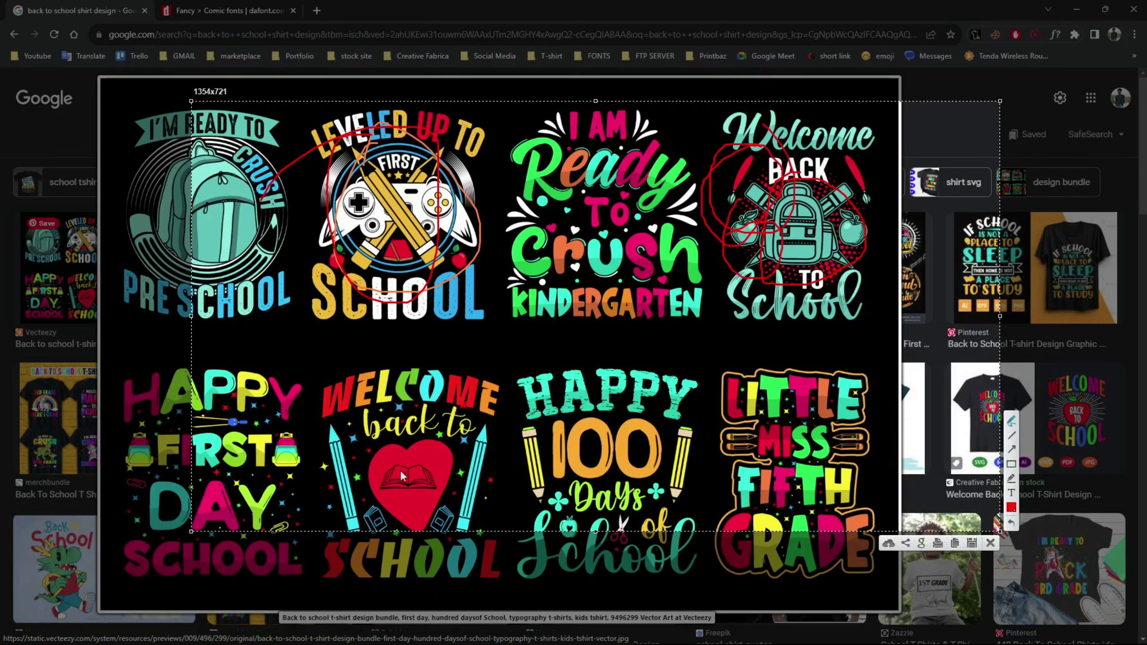
drag(403, 428, 393, 437)
drag(325, 466, 317, 420)
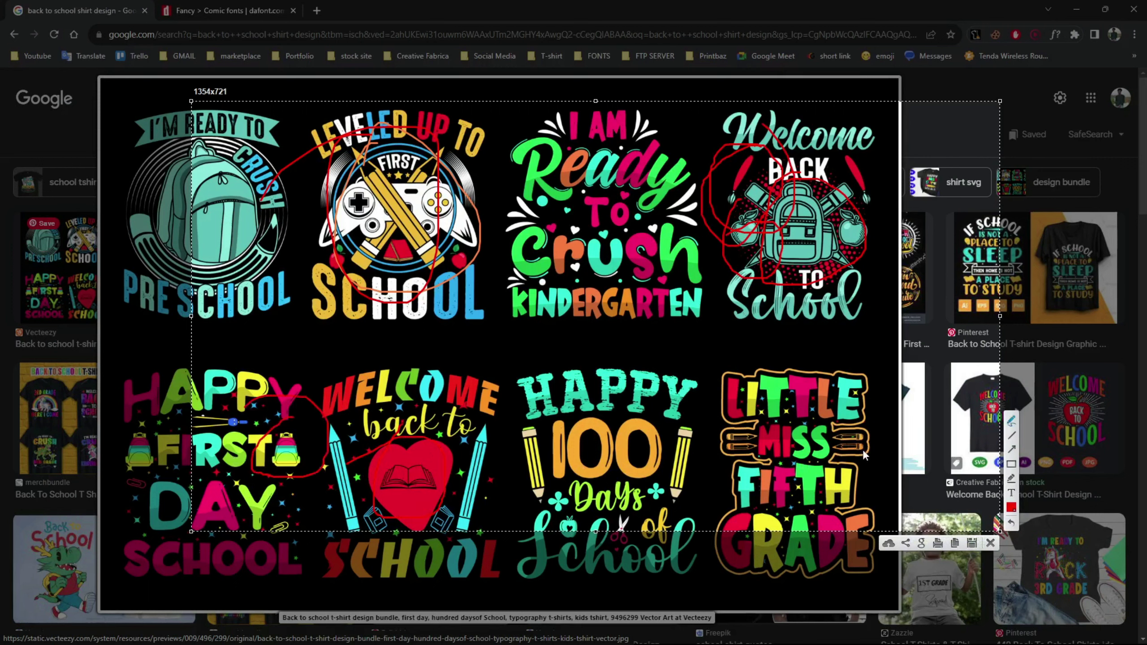
drag(879, 421, 901, 479)
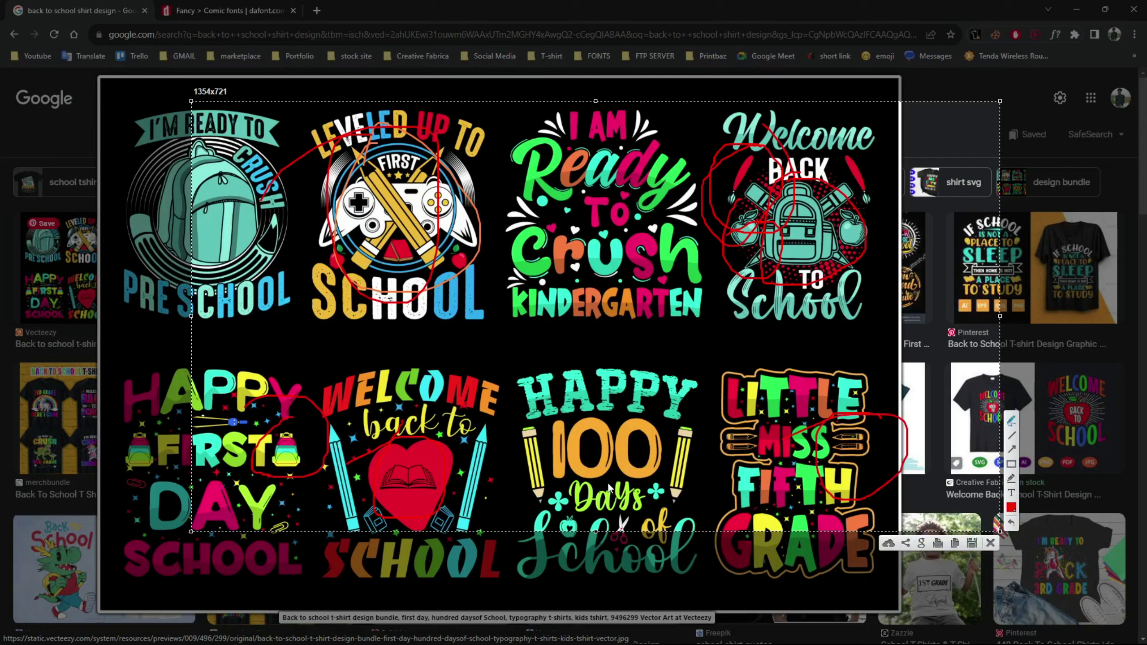
drag(645, 502, 479, 501)
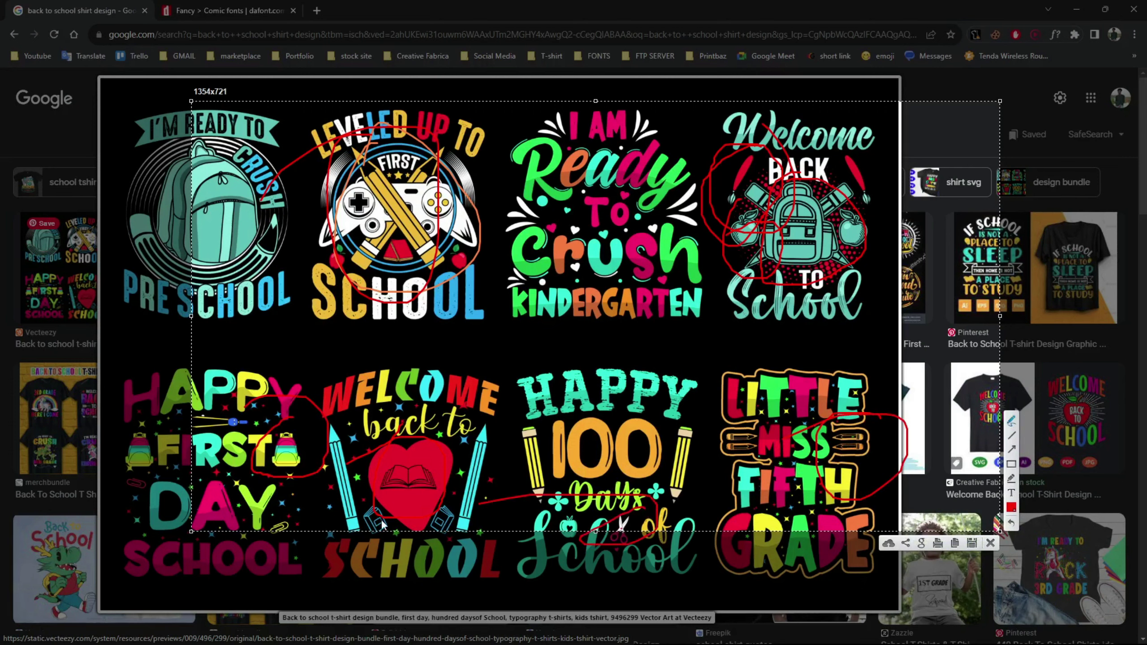
key(Escape)
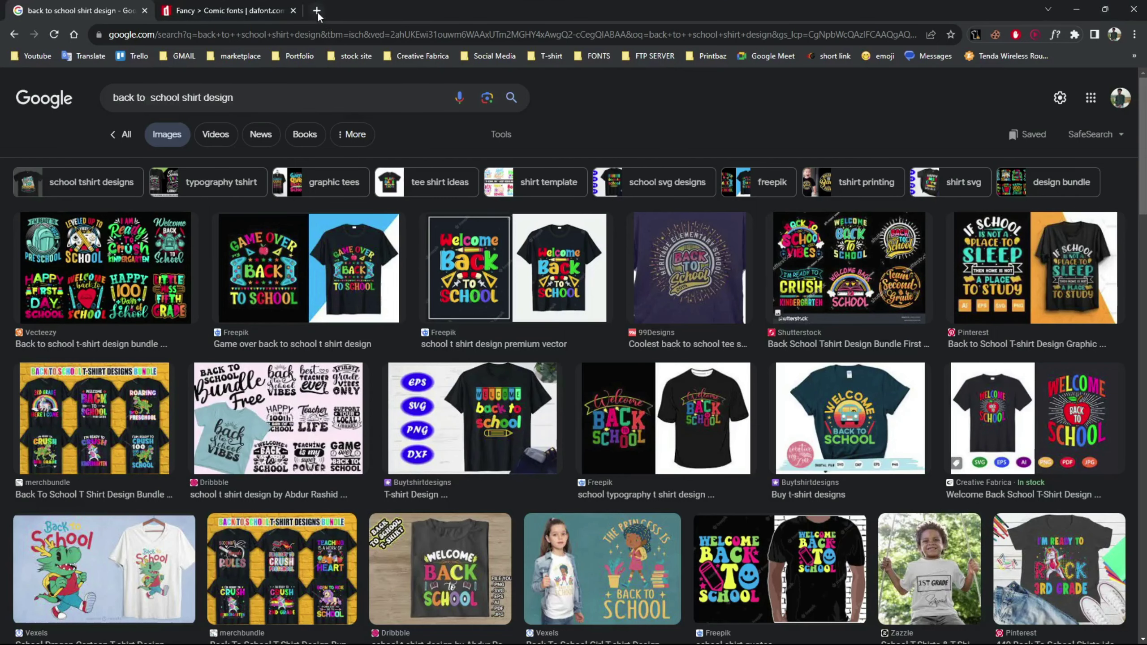
Search Freepik for 'back to school' in a new tab and browse the vector results
click(316, 10)
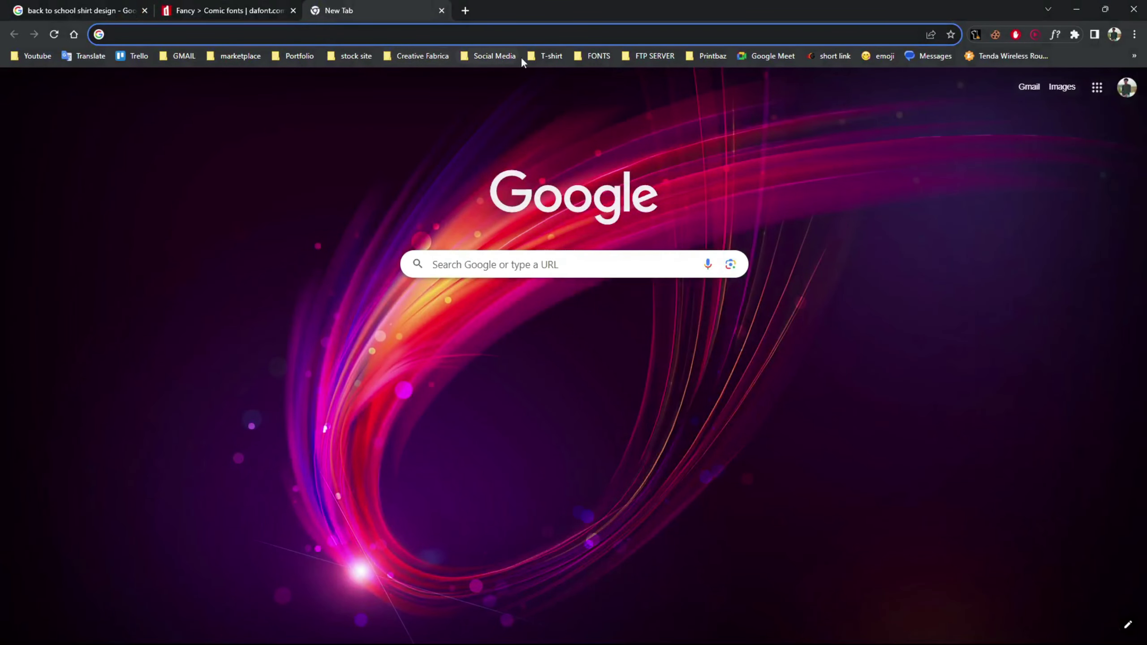
click(537, 56)
click(478, 102)
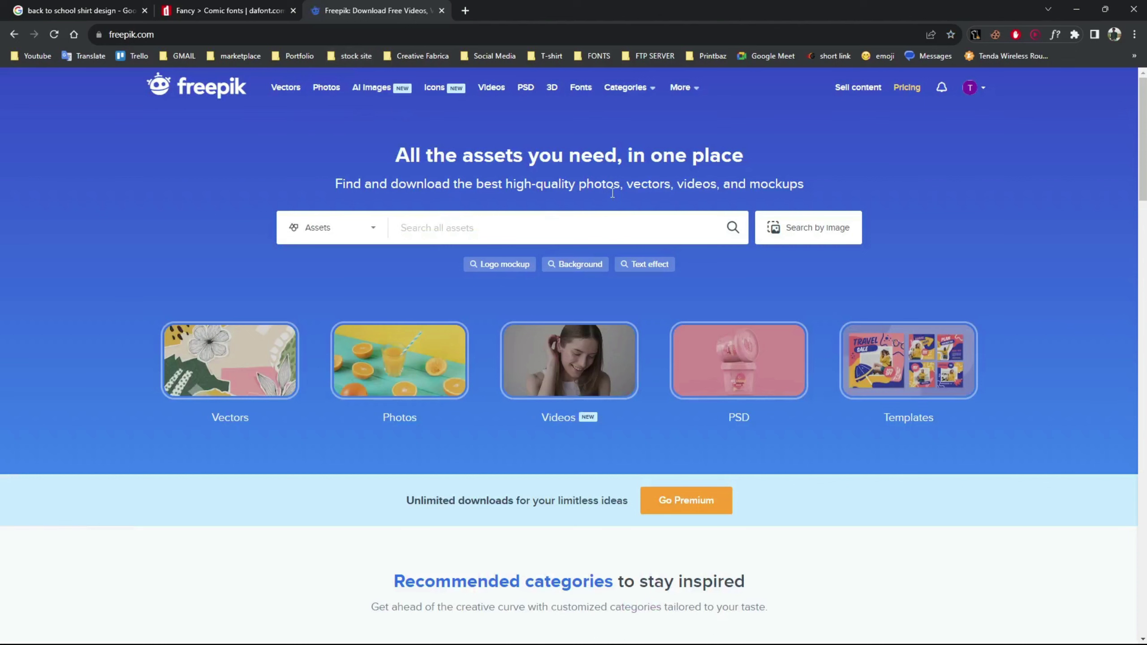
text(back)
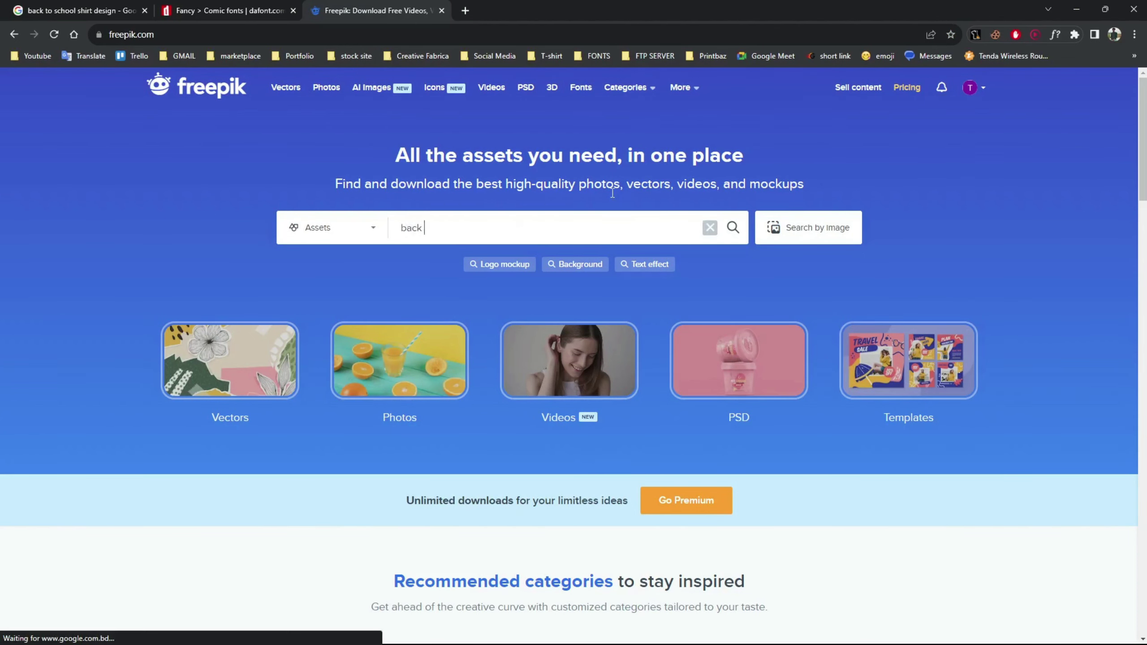
text( to s)
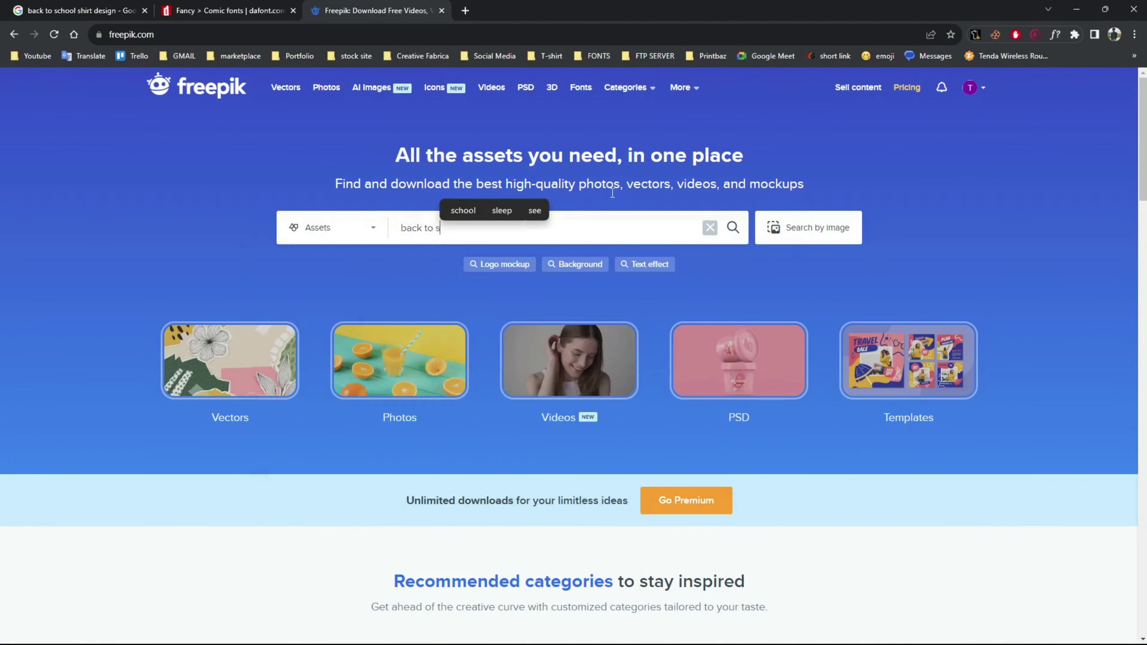
text(chool)
key(Return)
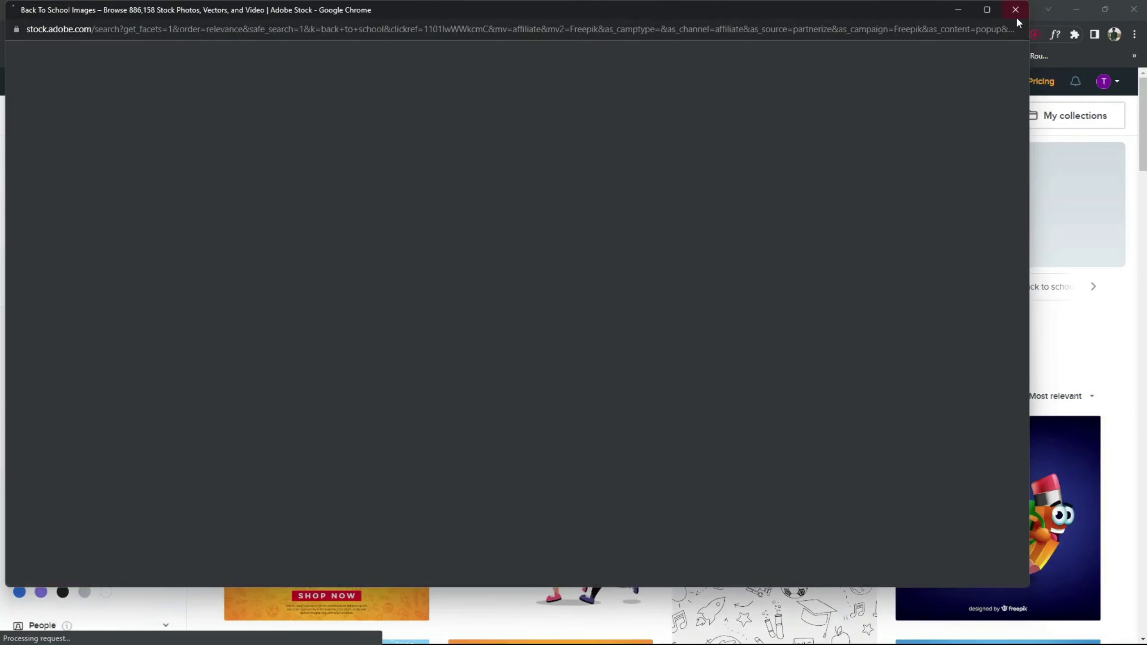
click(1016, 9)
scroll(608, 293, down, 5)
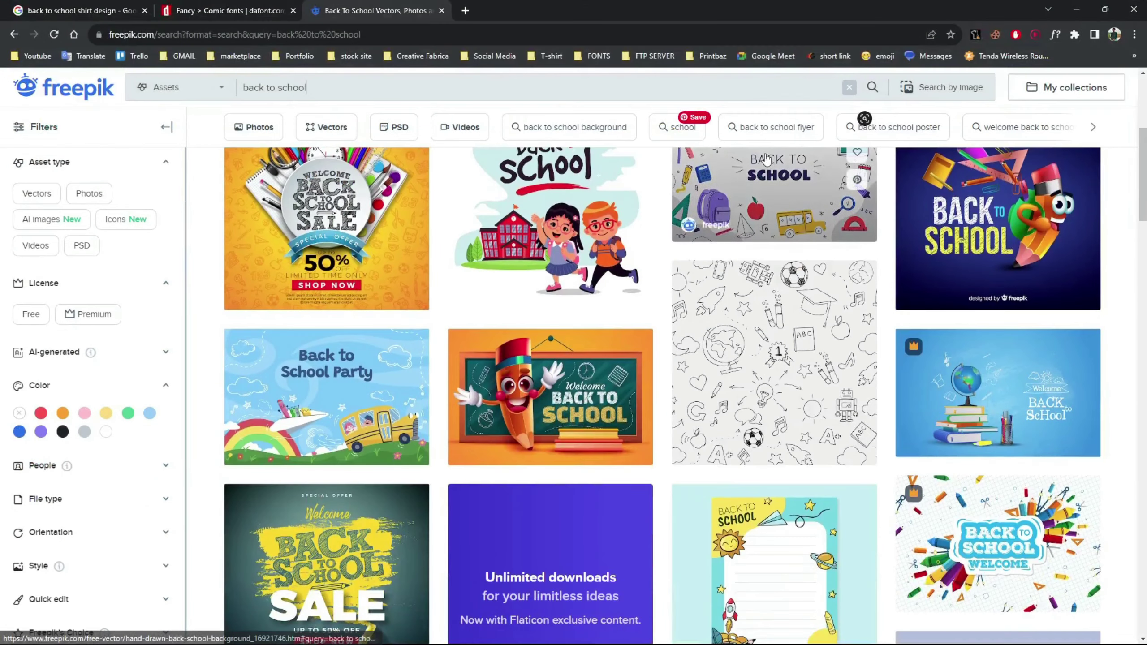
scroll(1016, 320, down, 4)
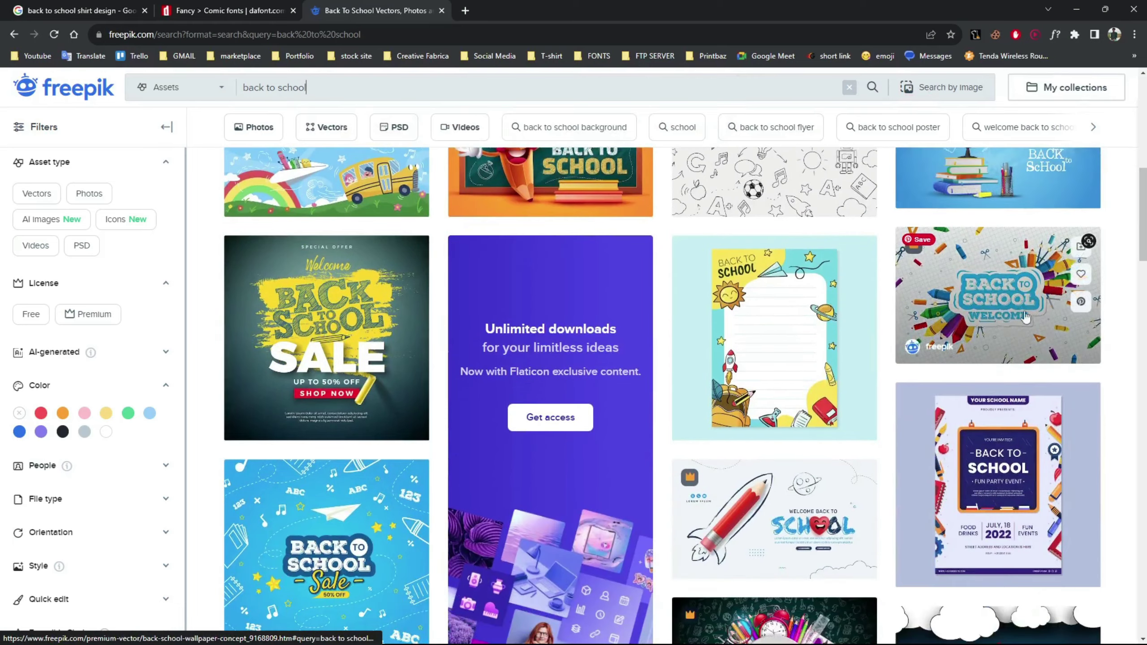
mouse_move(1044, 296)
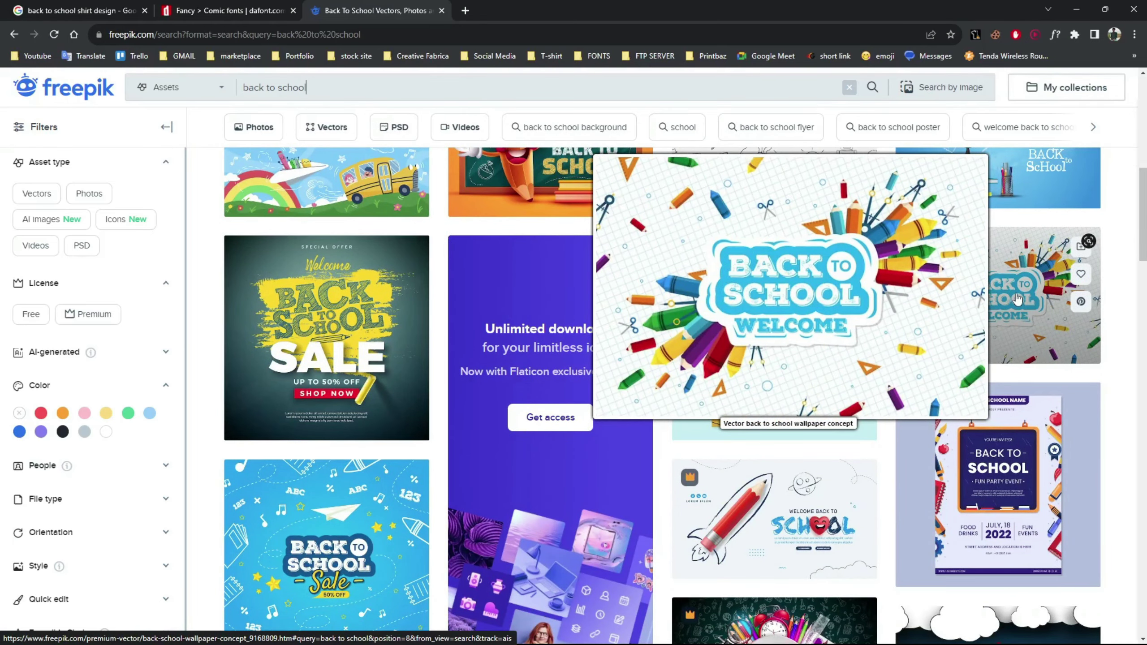
scroll(1018, 299, down, 4)
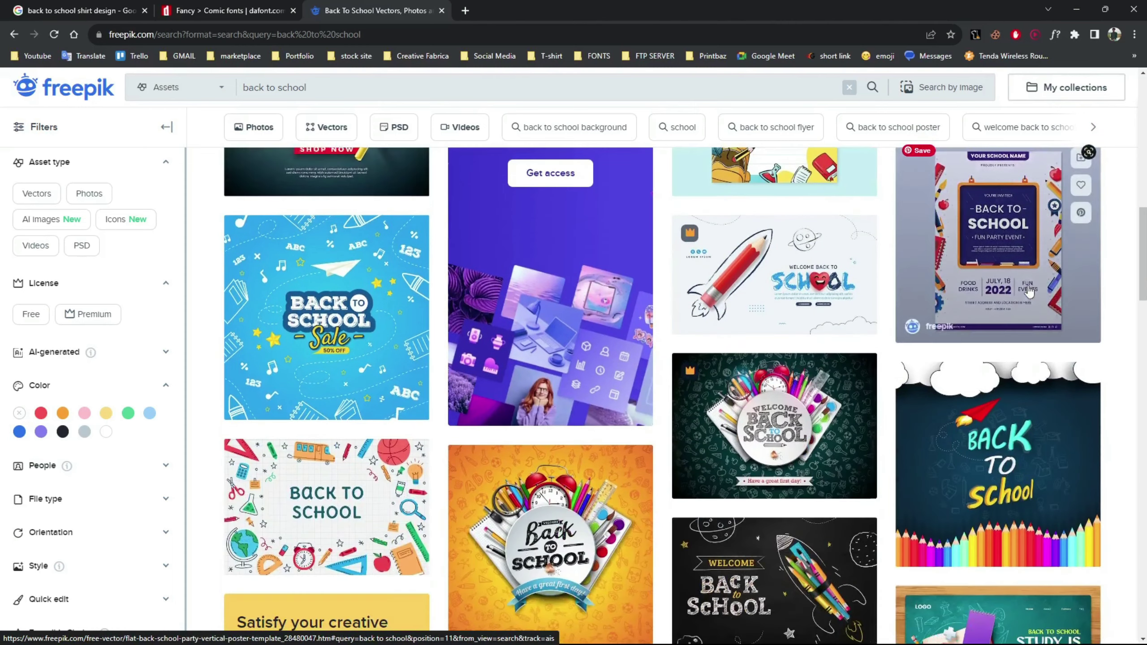
scroll(588, 323, down, 2)
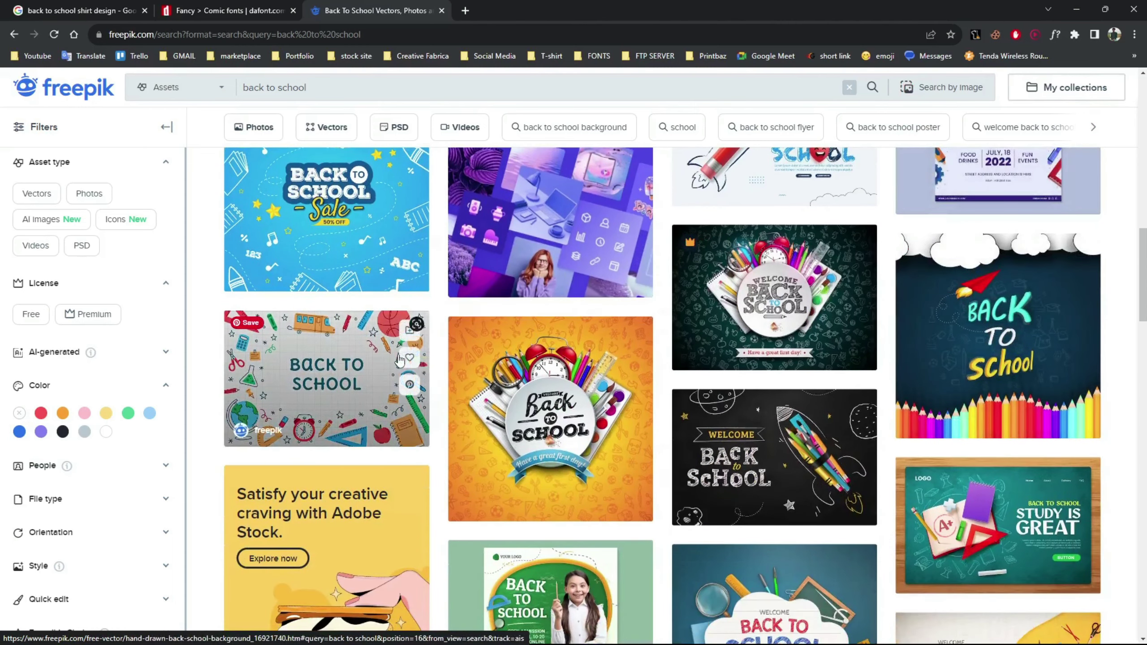
mouse_move(326, 506)
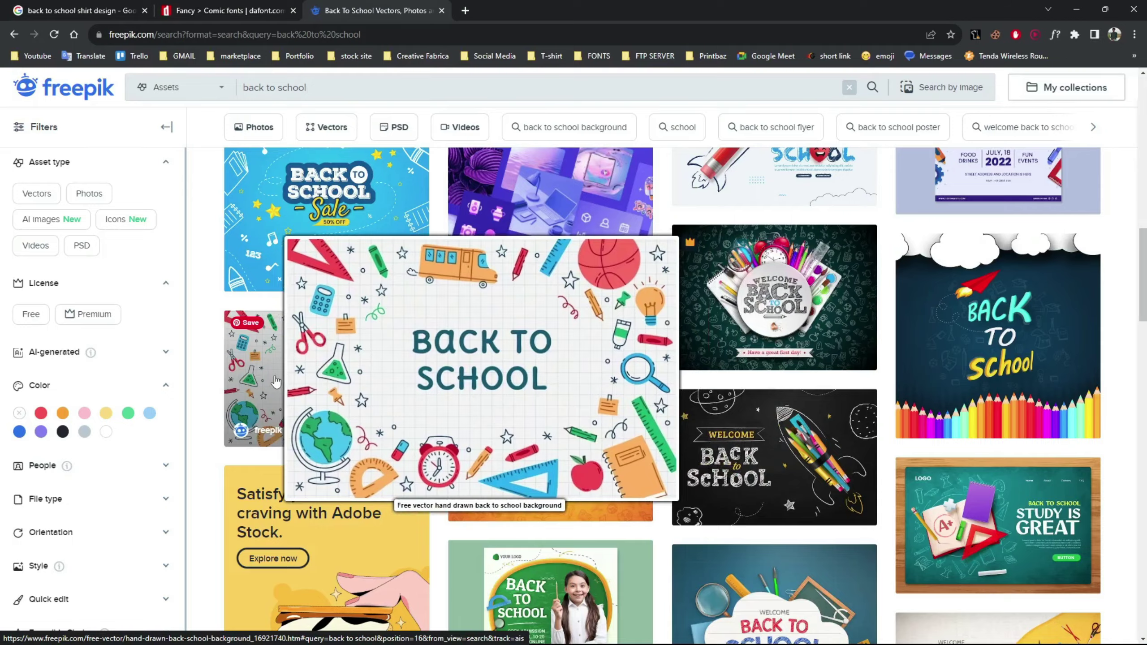
Screenshot the hand-drawn school preview, mark its basketball, bus, notebook, apple, pencil, clock and globe, then close it
key(Print)
drag(241, 180, 930, 523)
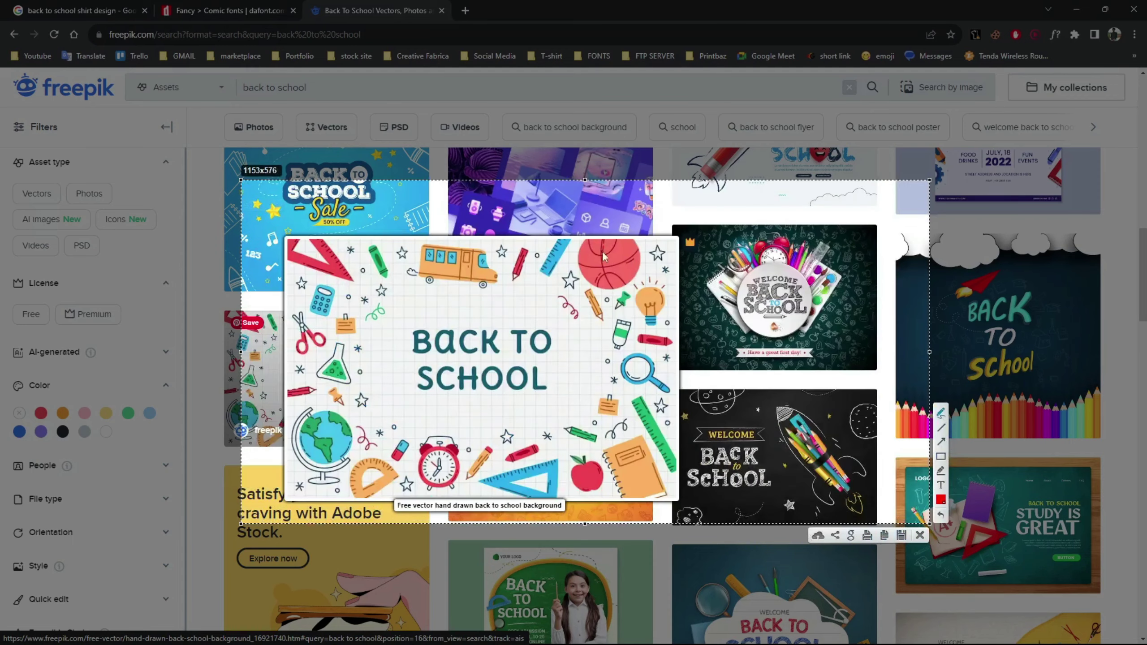
drag(551, 246, 659, 226)
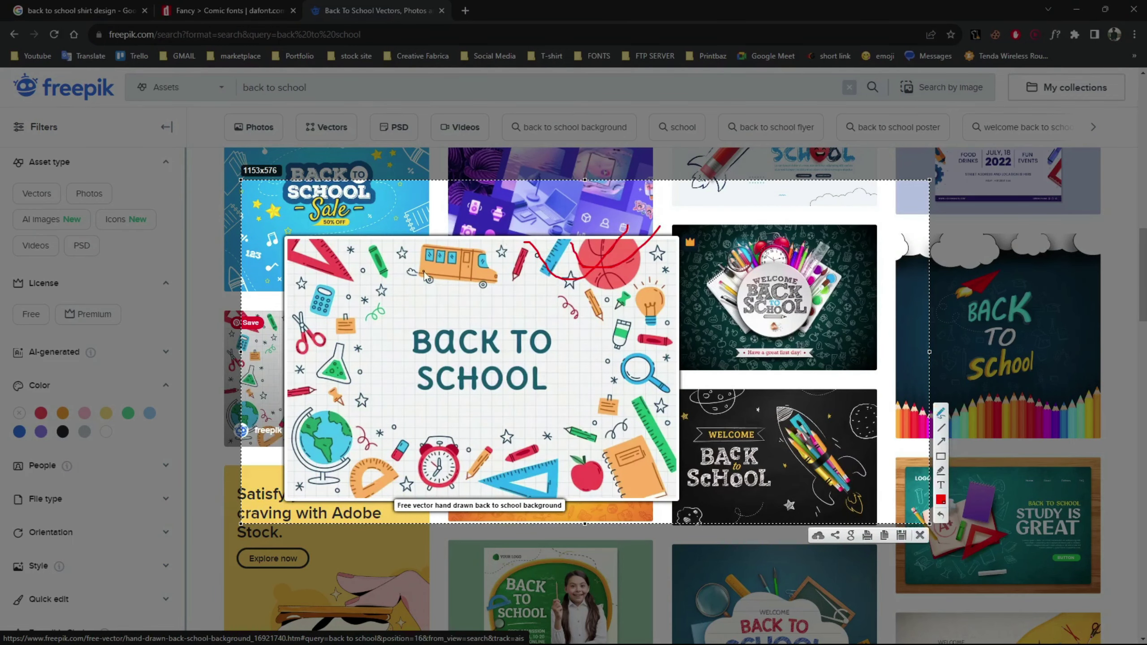
drag(427, 277, 610, 207)
drag(608, 475, 637, 429)
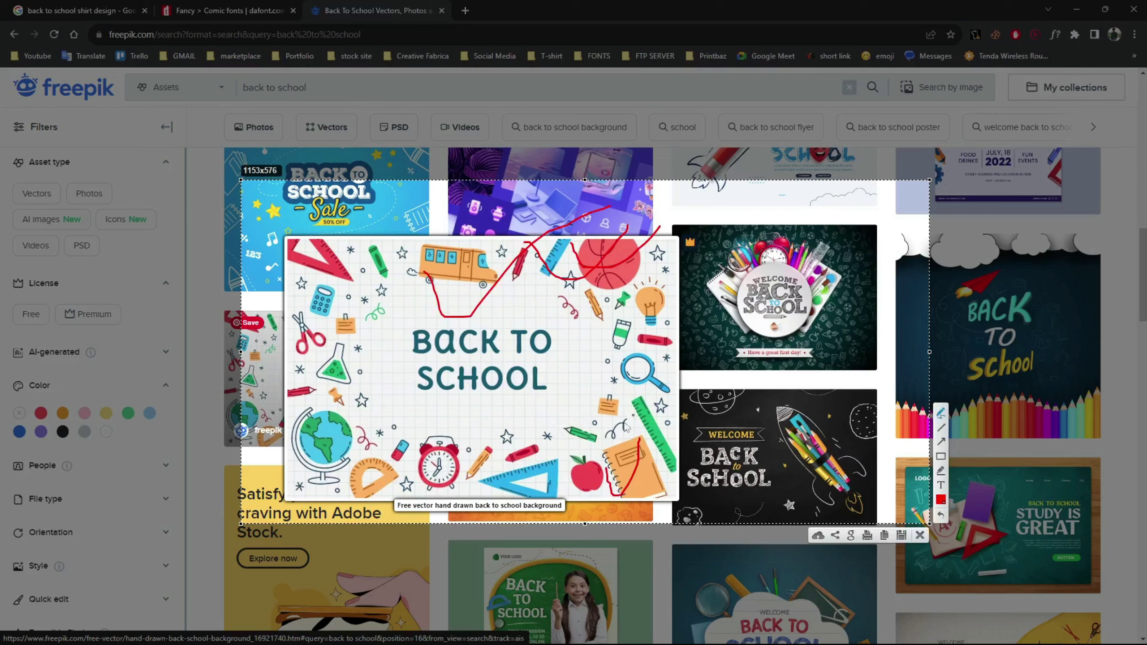
drag(563, 418, 583, 433)
drag(483, 422, 601, 456)
drag(403, 488, 398, 529)
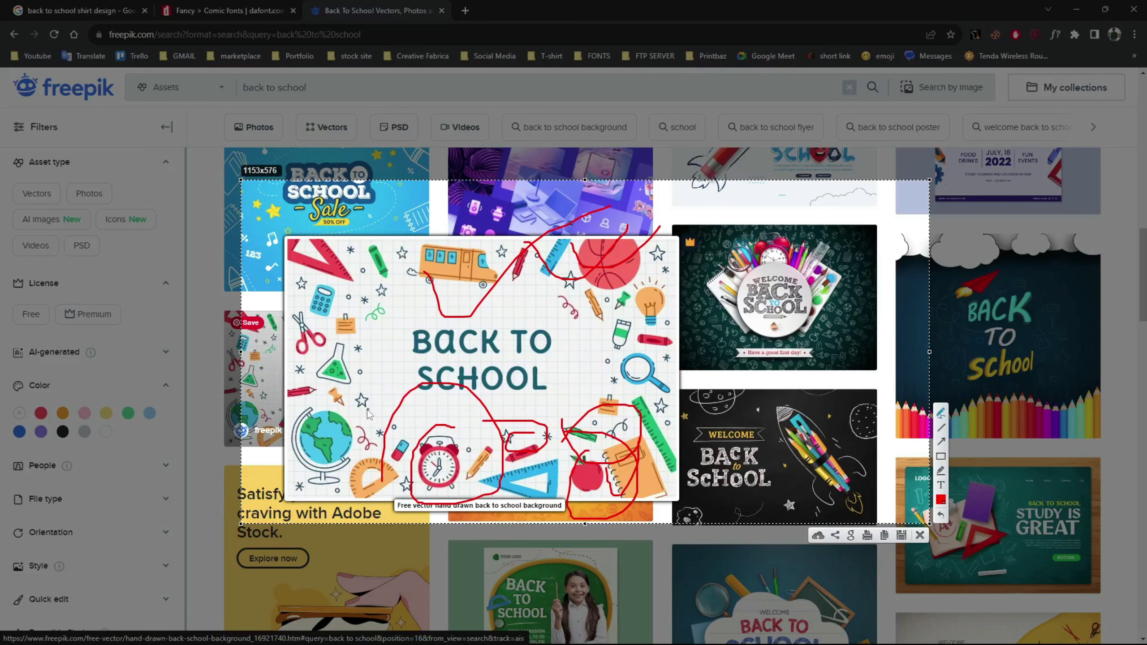
drag(369, 414, 270, 447)
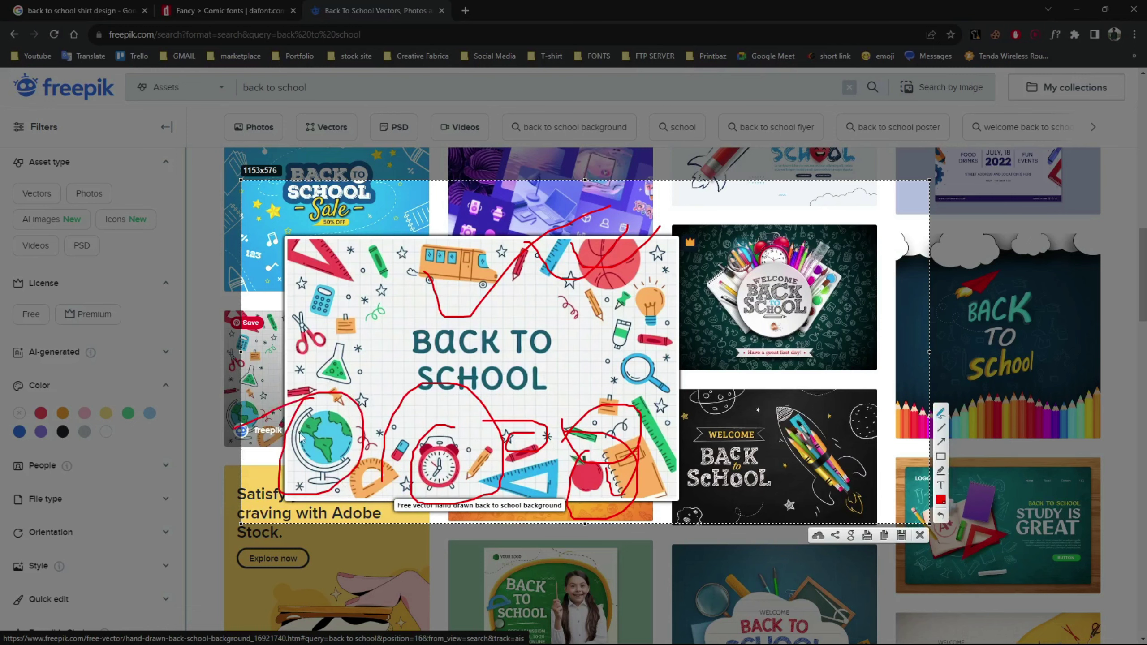
key(Escape)
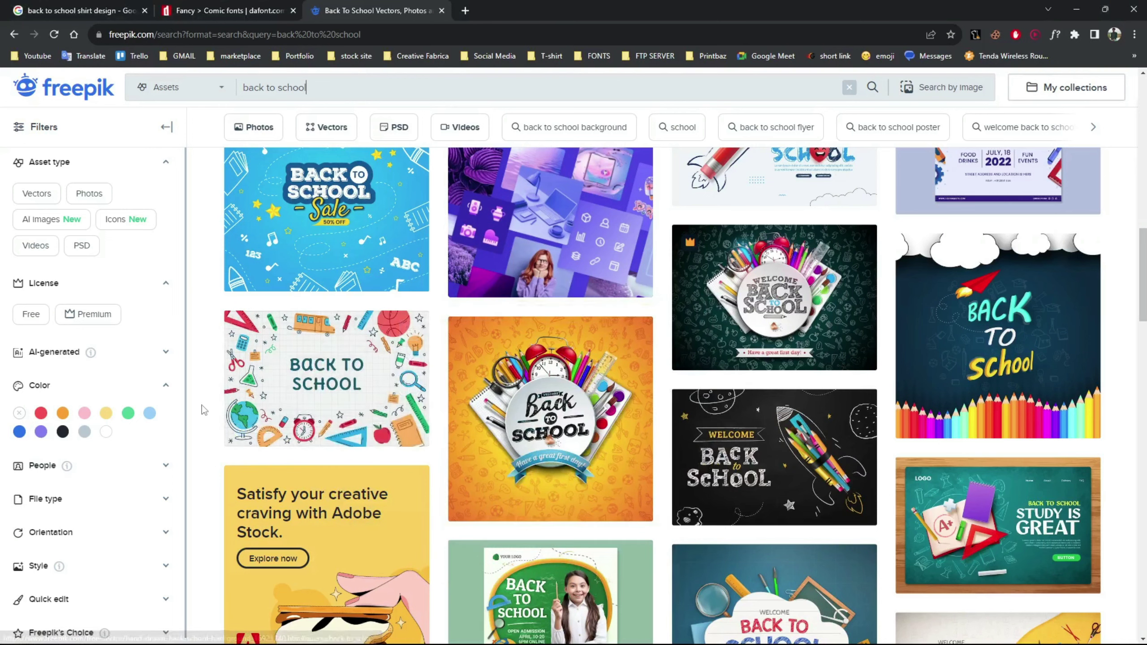
Browse more Freepik results, glancing at the DaFont comic fonts tab before returning
scroll(203, 410, down, 3)
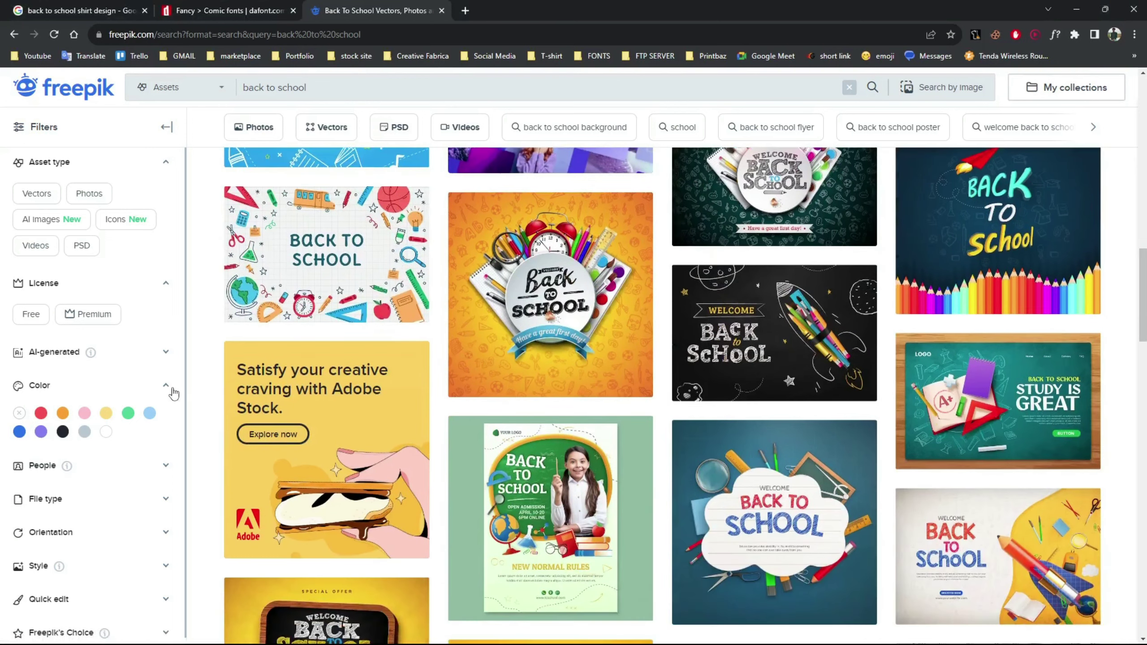
scroll(180, 387, down, 1)
scroll(220, 384, down, 6)
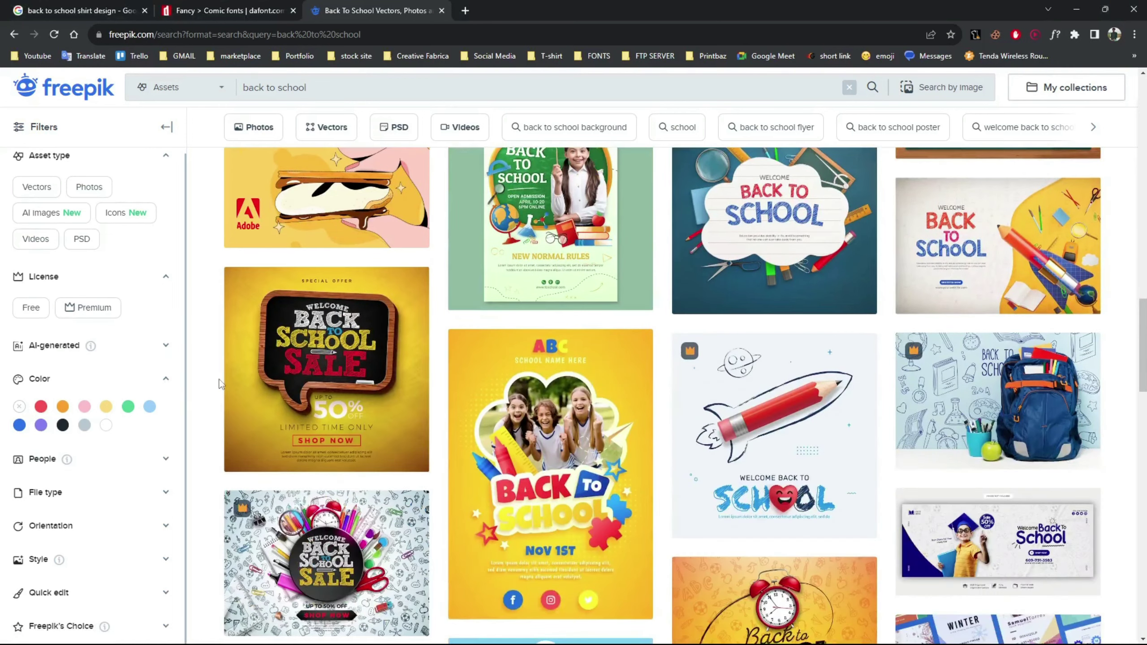
scroll(220, 384, down, 5)
scroll(220, 384, down, 5)
click(231, 4)
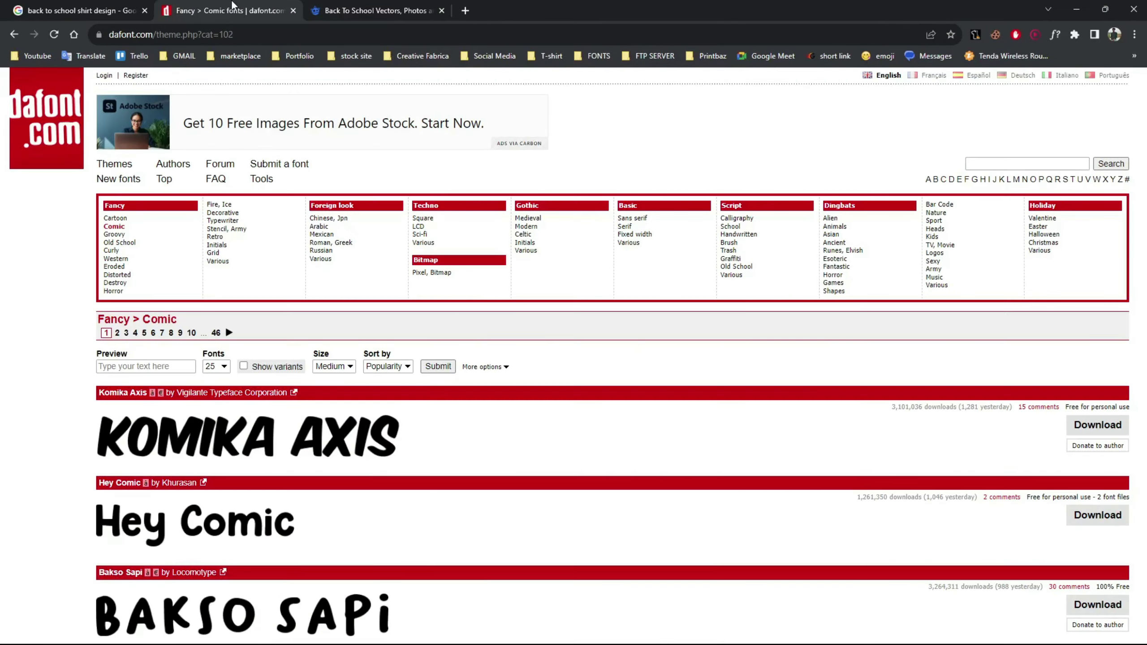
click(356, 6)
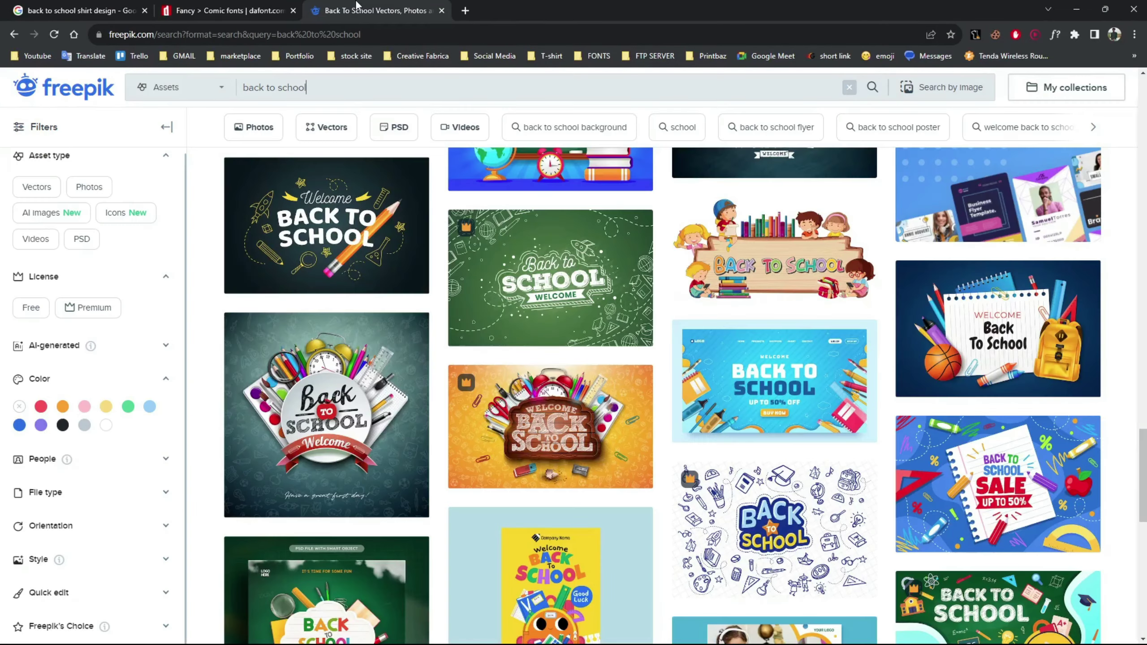
scroll(252, 190, down, 4)
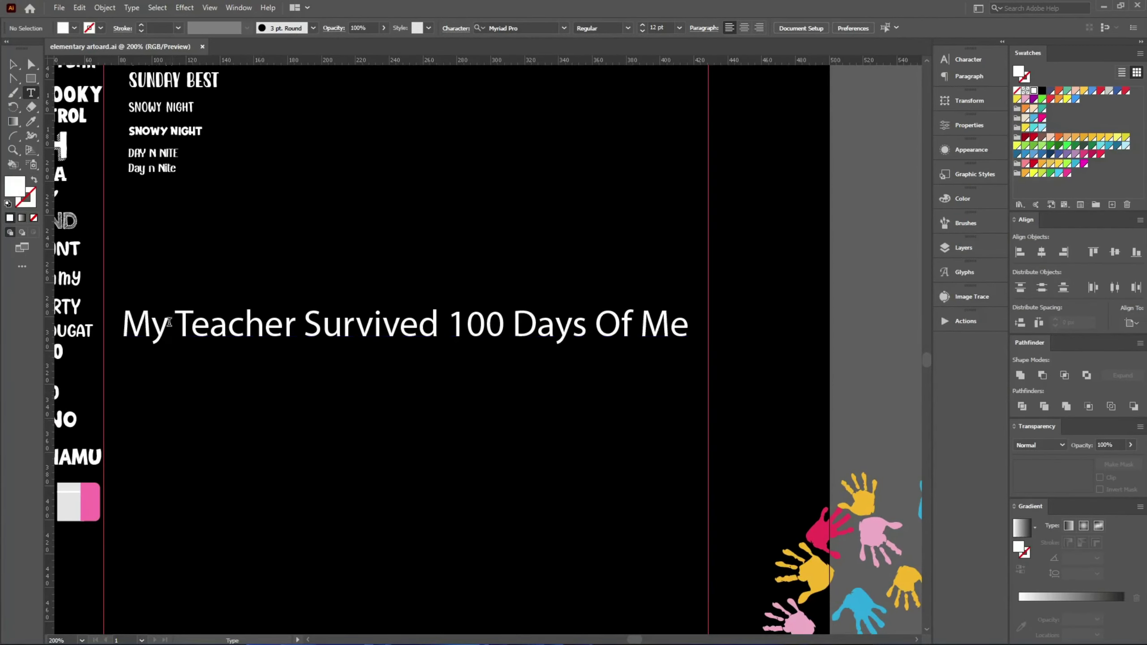
Break the headline into six lines: My / Teacher / Survived / 100 / Days / Of Me
click(170, 326)
key(Return)
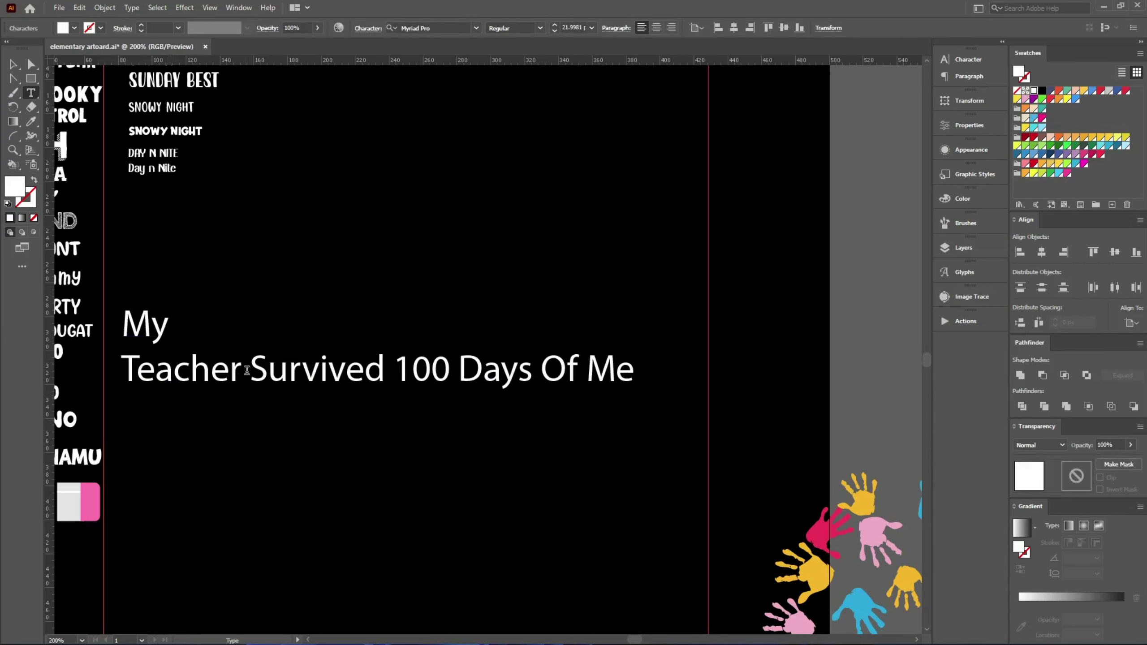
click(247, 371)
key(Return)
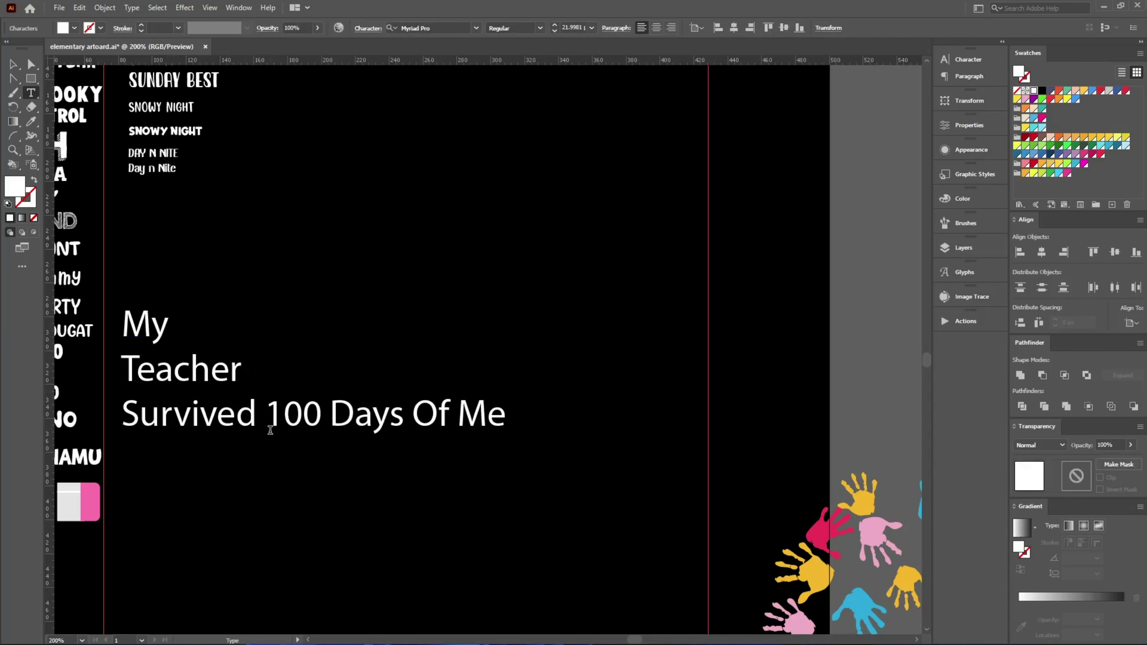
click(262, 418)
key(Return)
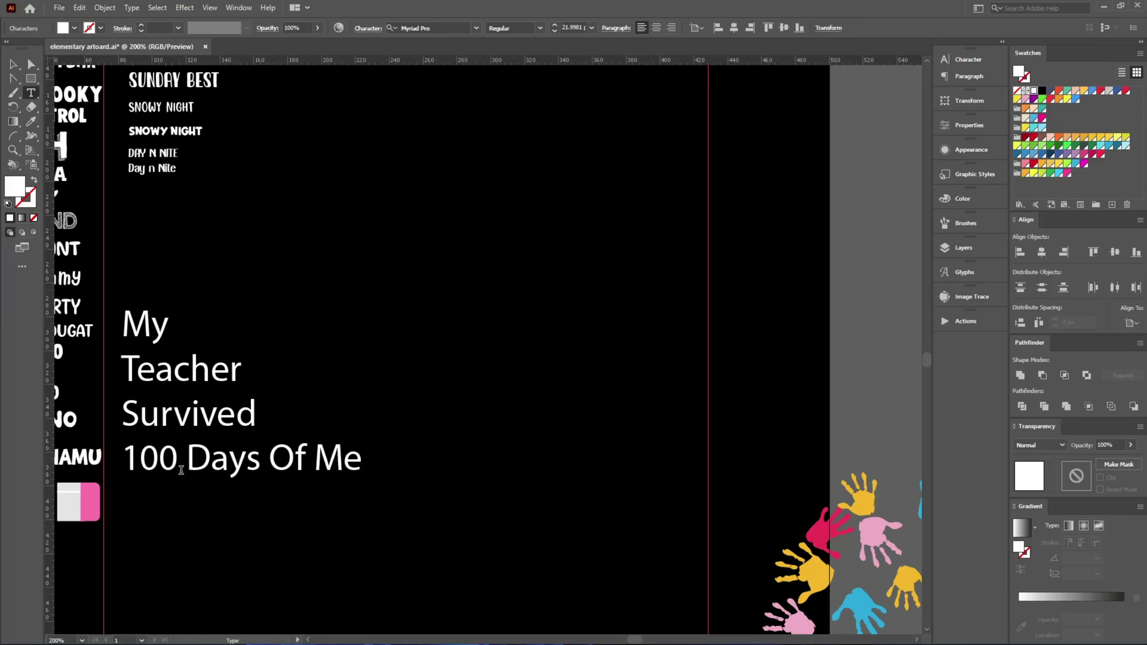
click(185, 464)
key(Return)
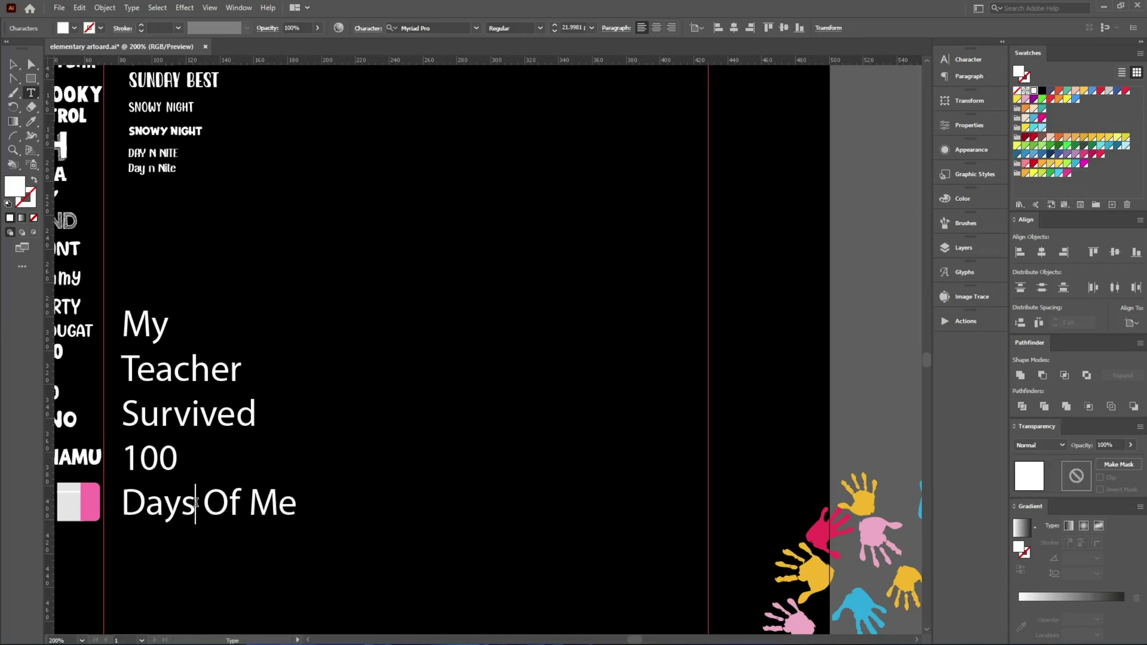
drag(196, 503, 203, 516)
key(Return)
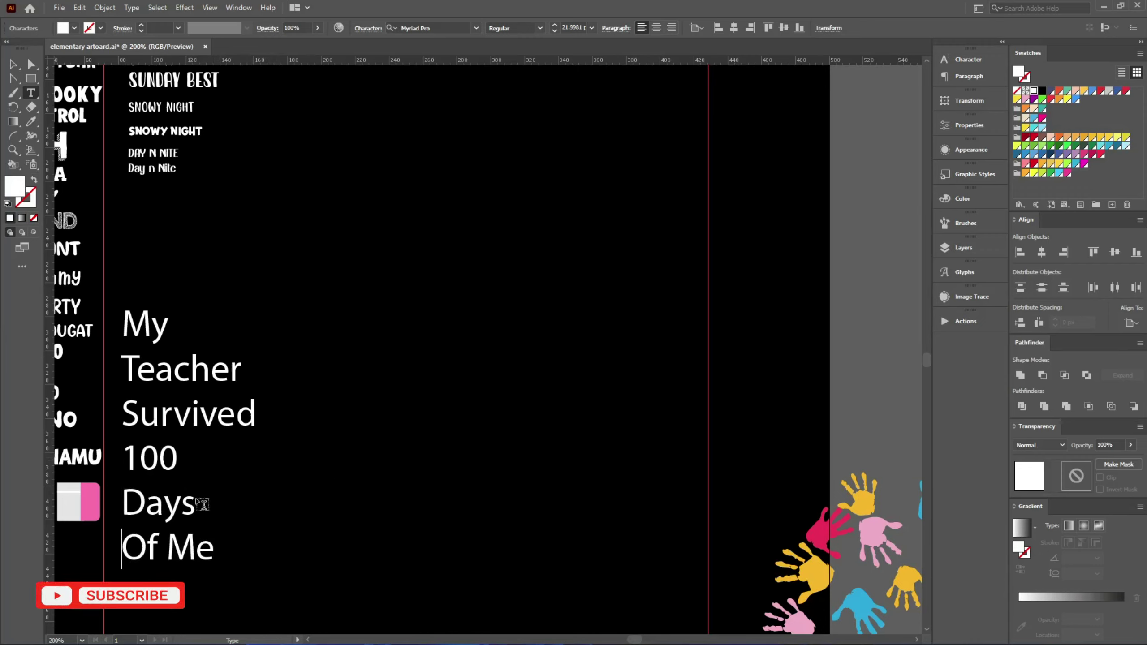
Move the stacked heading toward the artboard centre and split it with the divideTextFrame script
key(Escape)
mouse_move(176, 406)
mouse_down()
mouse_move(364, 381)
mouse_move(402, 327)
mouse_up()
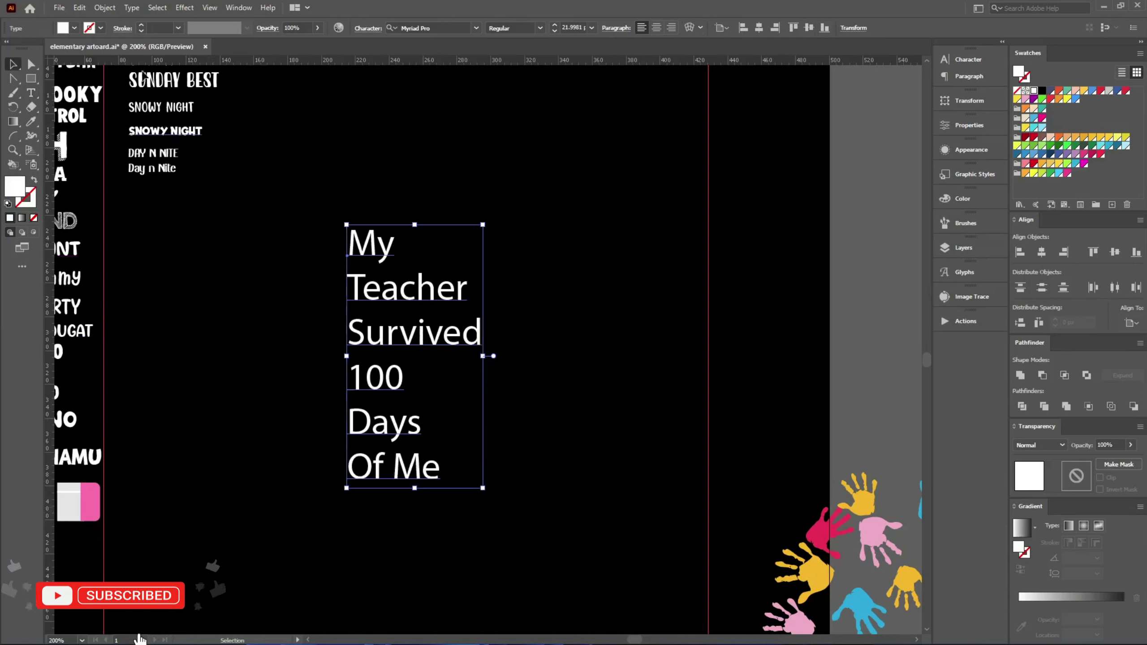
click(59, 7)
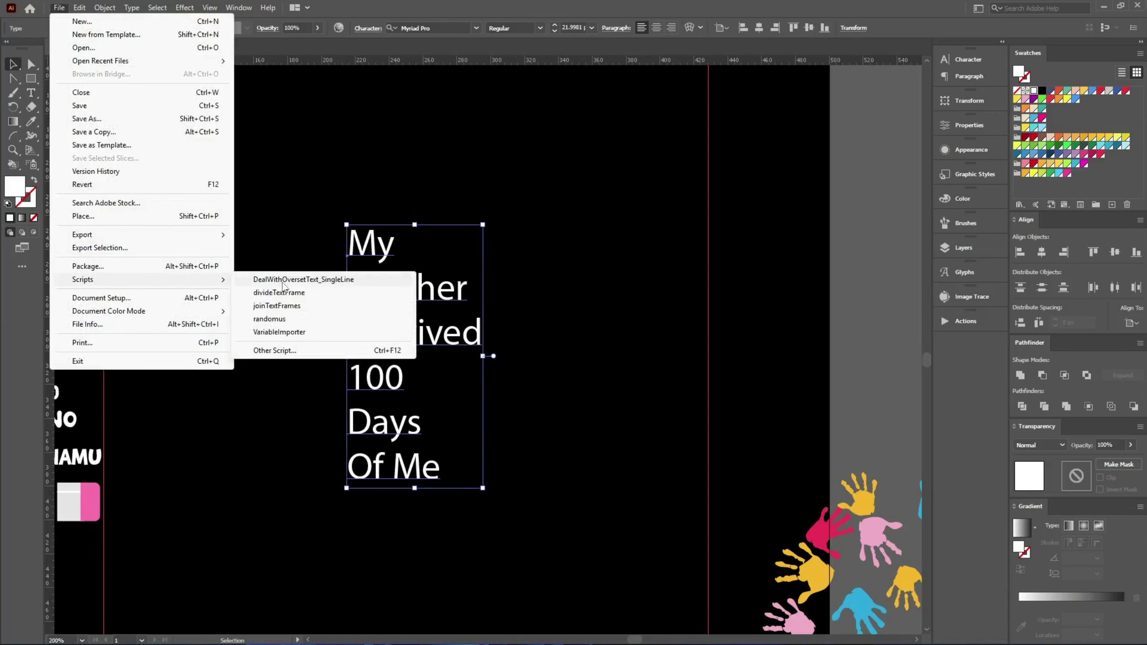
click(278, 292)
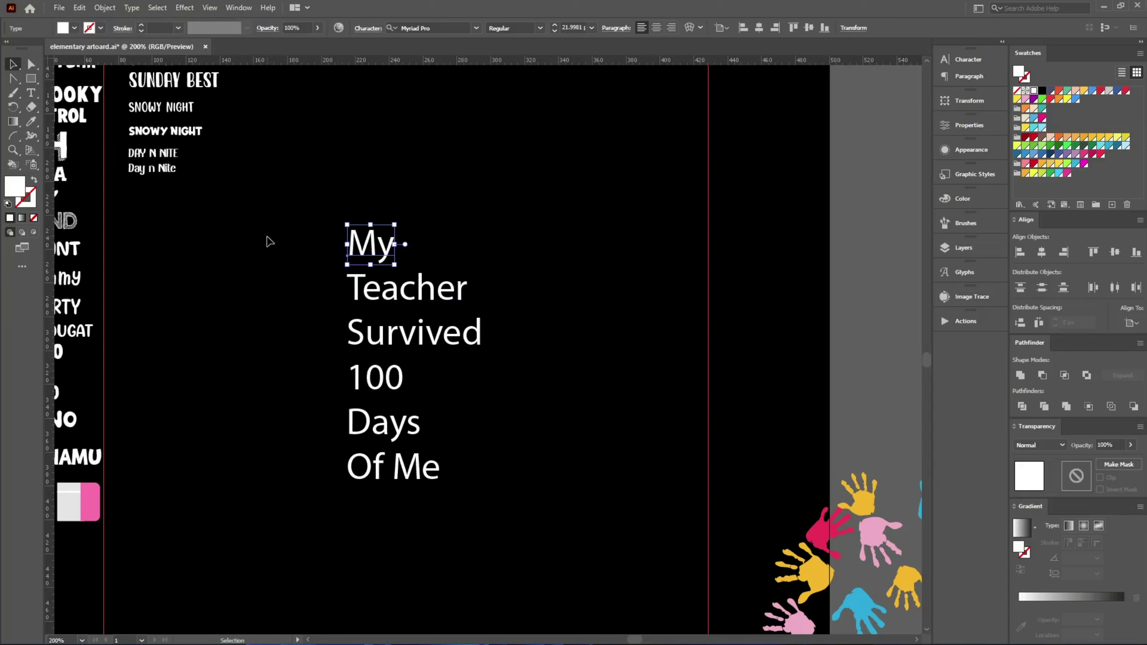
Apply the DK Display Patrol font to all heading lines by sampling the font specimen
click(556, 266)
drag(610, 205, 312, 549)
drag(213, 411, 451, 414)
scroll(451, 414, down, 1)
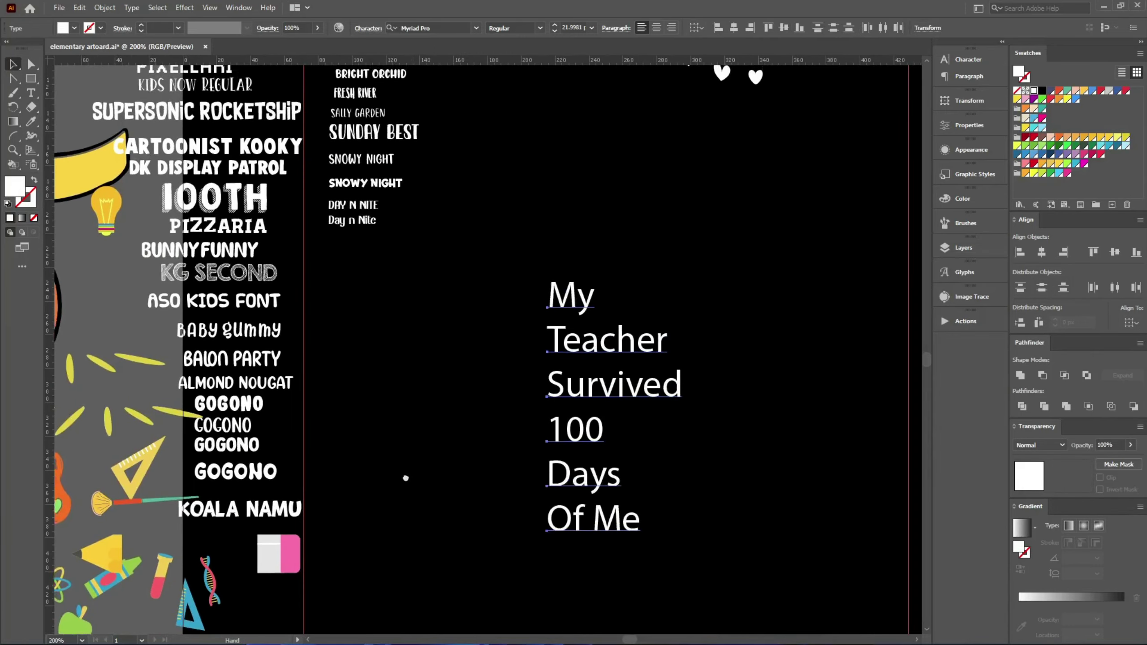
scroll(252, 243, down, 1)
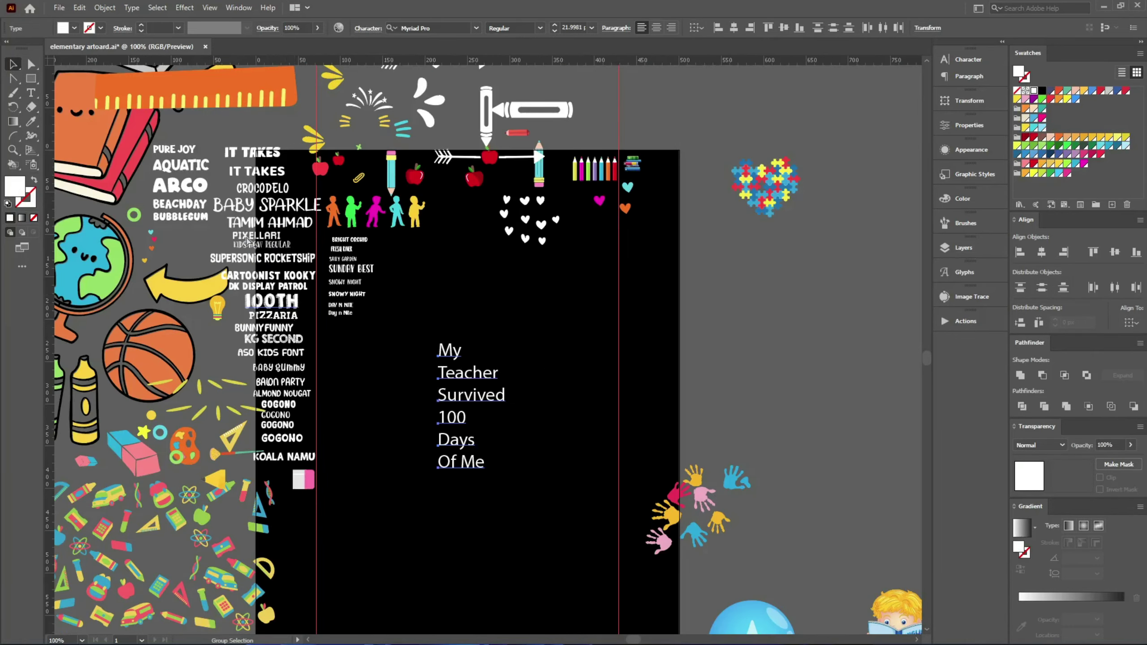
scroll(210, 179, up, 1)
scroll(202, 174, up, 1)
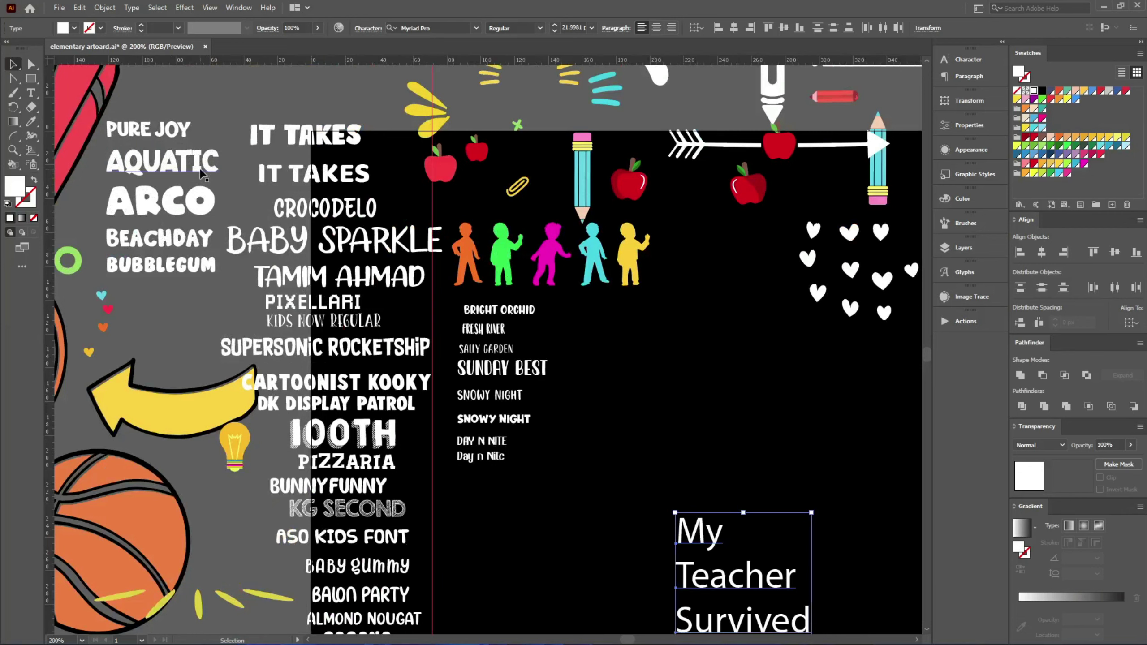
key(i)
scroll(485, 380, down, 3)
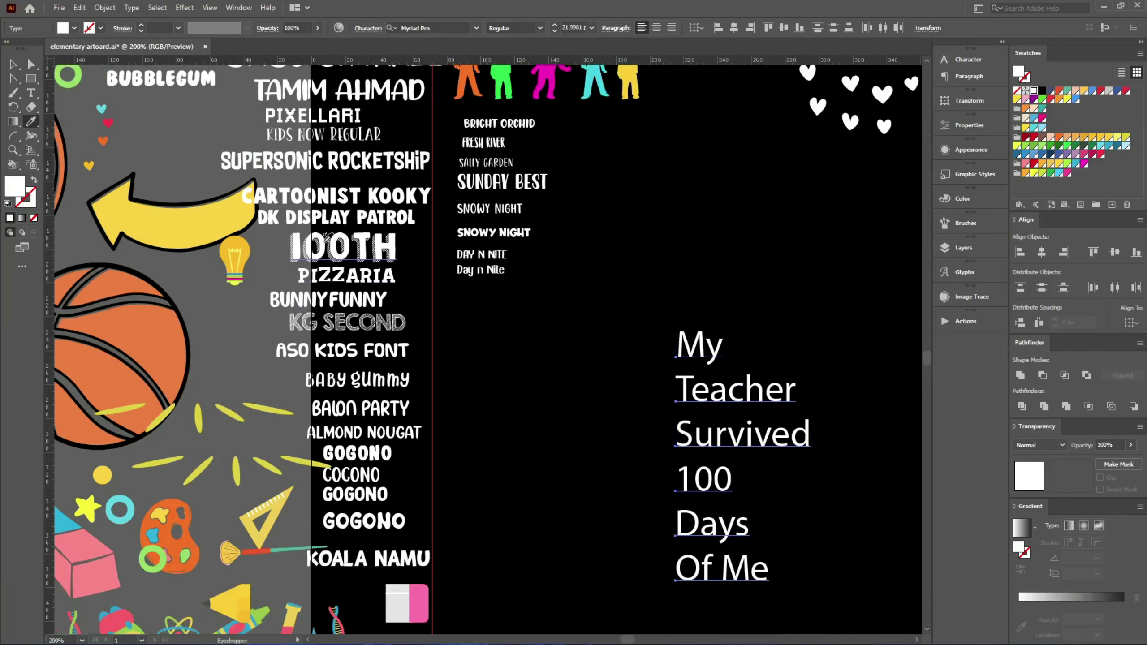
click(317, 217)
scroll(791, 456, up, 3)
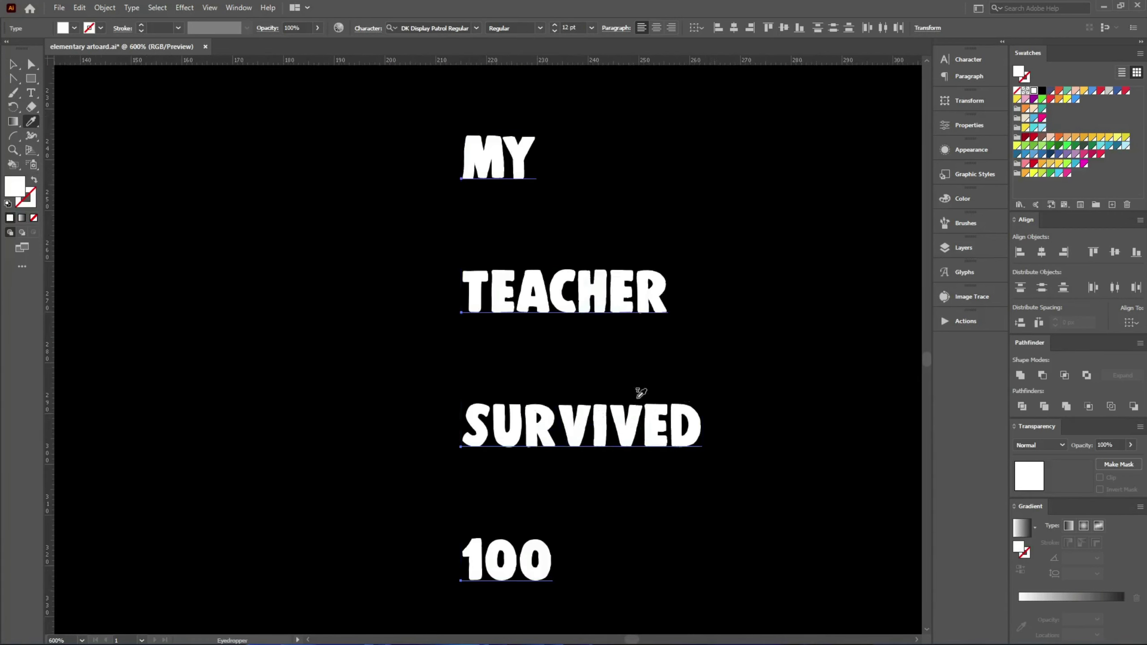
scroll(402, 362, down, 2)
Move the restyled heading block just right of the black artboard
key(v)
scroll(367, 369, down, 4)
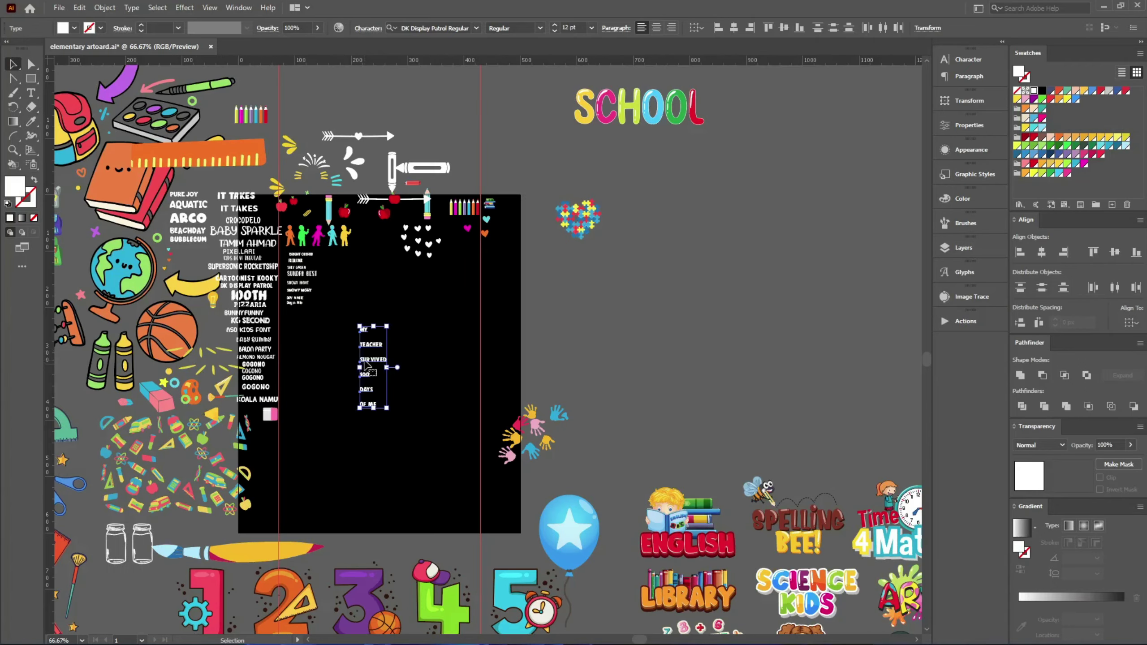
drag(364, 365, 658, 337)
click(820, 480)
scroll(819, 480, down, 2)
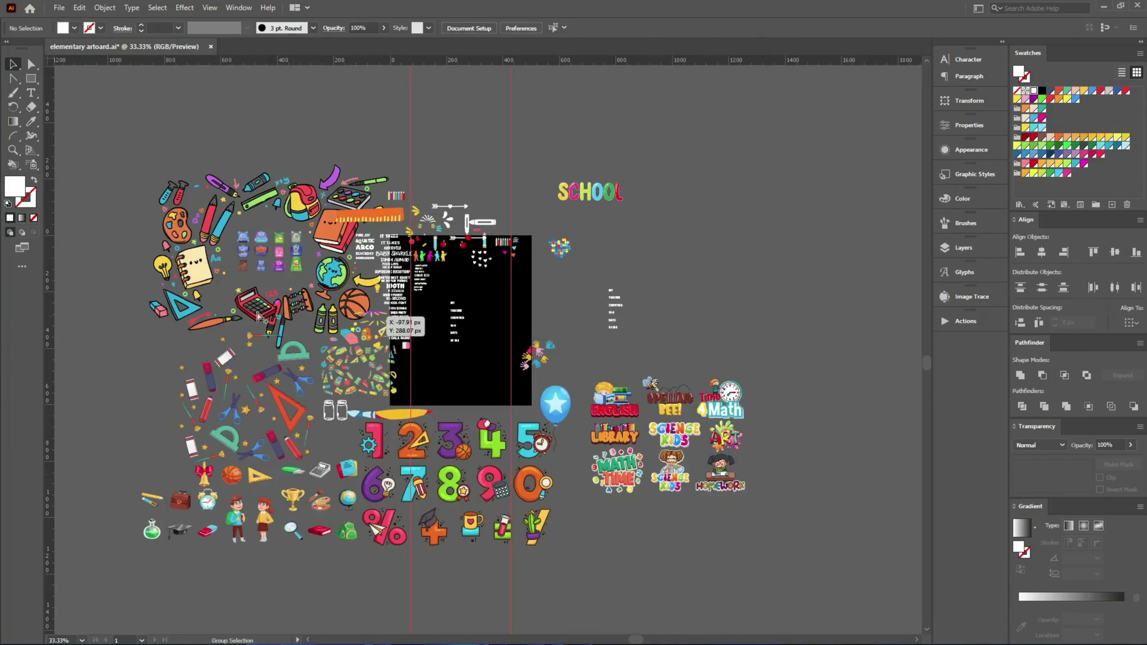
scroll(150, 259, up, 3)
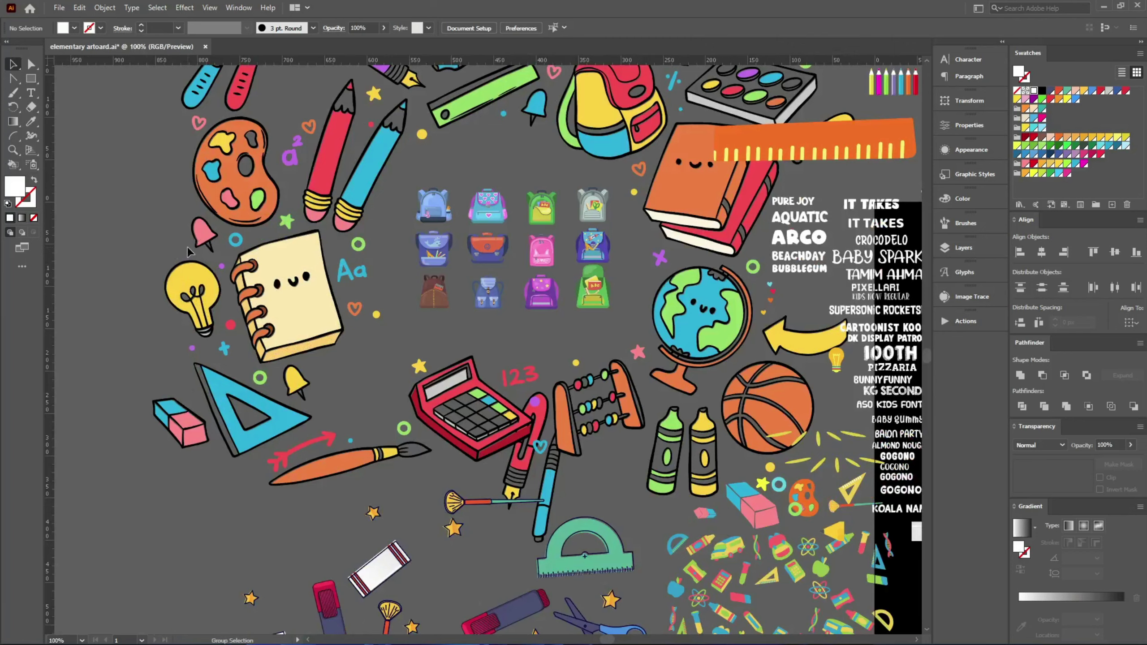
scroll(189, 251, down, 3)
scroll(400, 351, down, 3)
scroll(345, 349, right, 5)
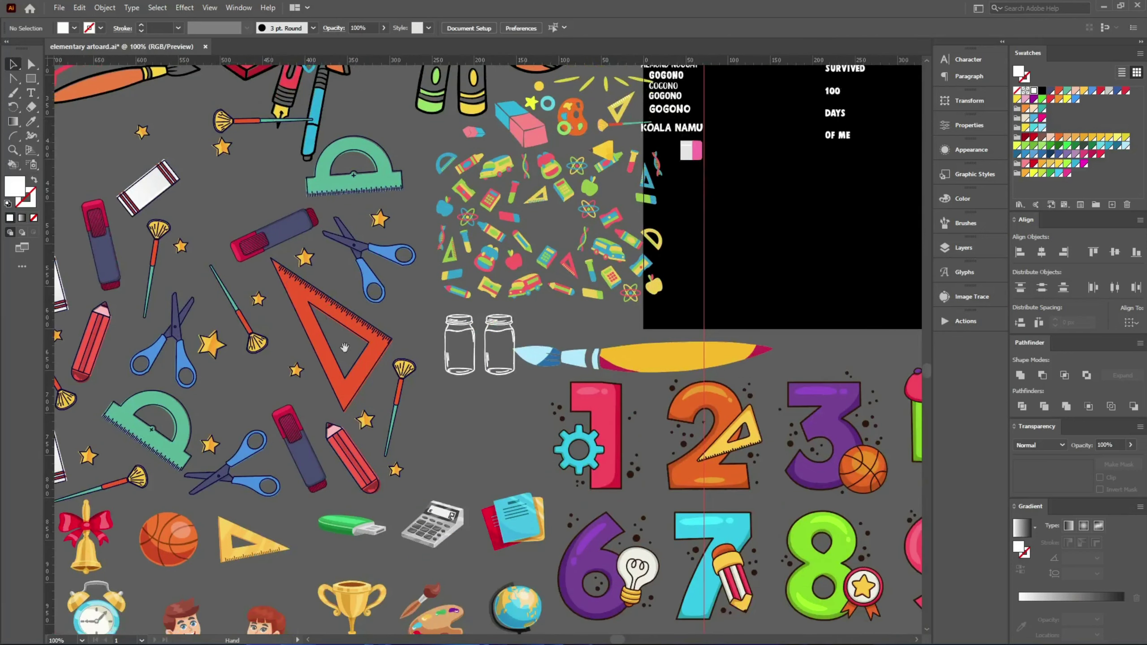
scroll(361, 375, down, 3)
scroll(304, 256, down, 2)
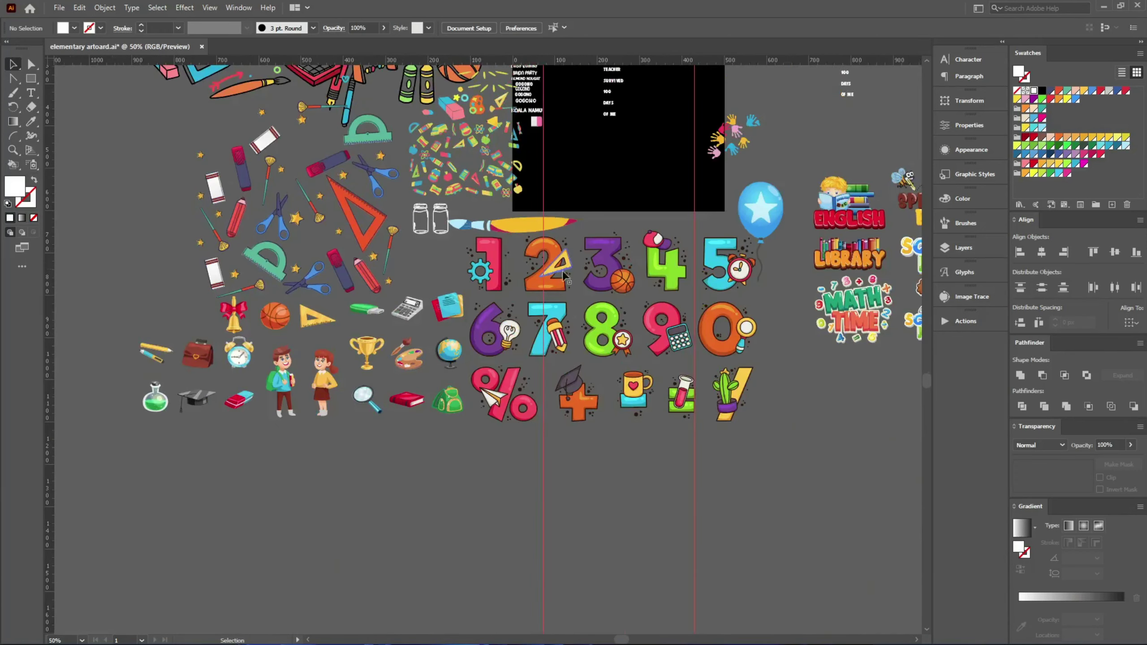
scroll(303, 256, right, 5)
scroll(303, 255, up, 2)
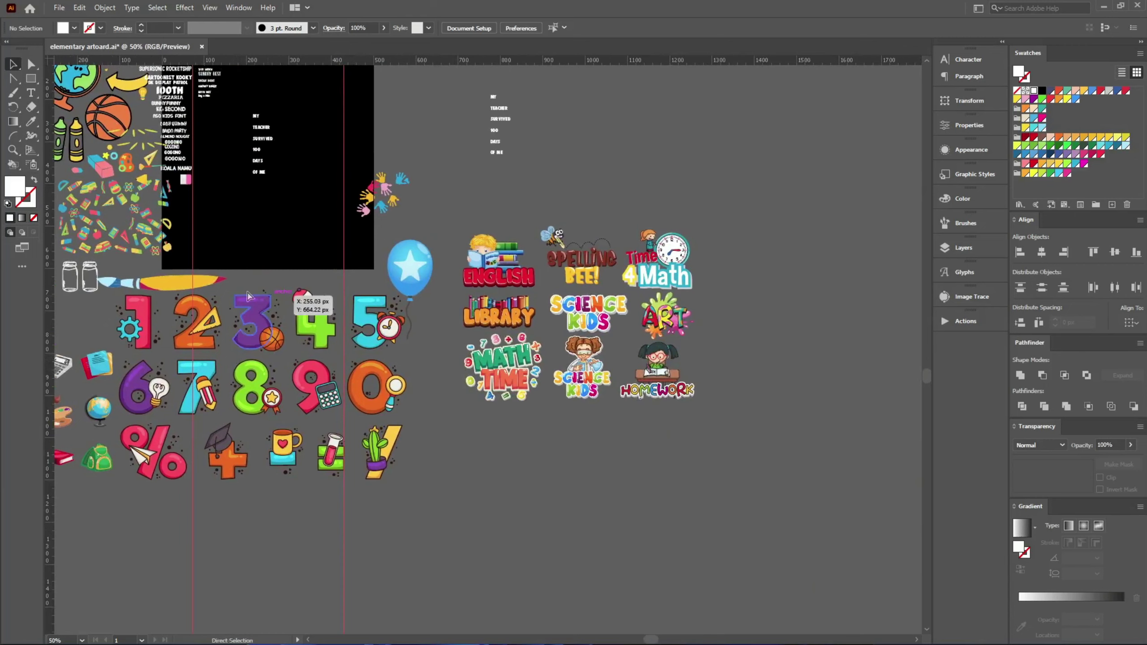
drag(166, 192, 421, 296)
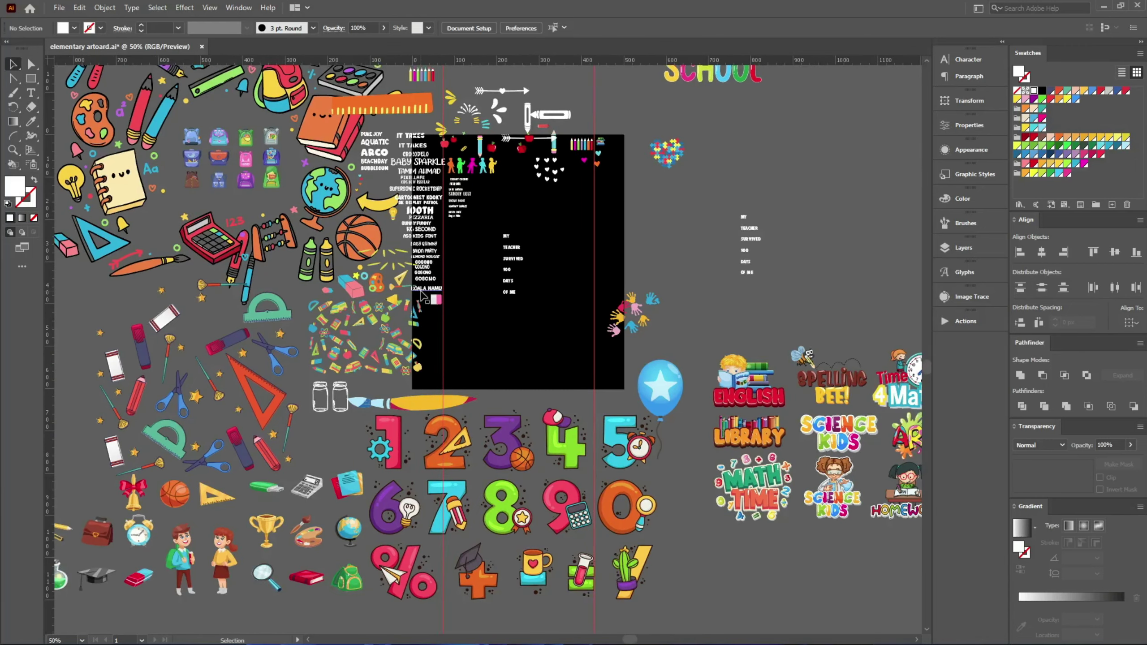
scroll(297, 337, up, 4)
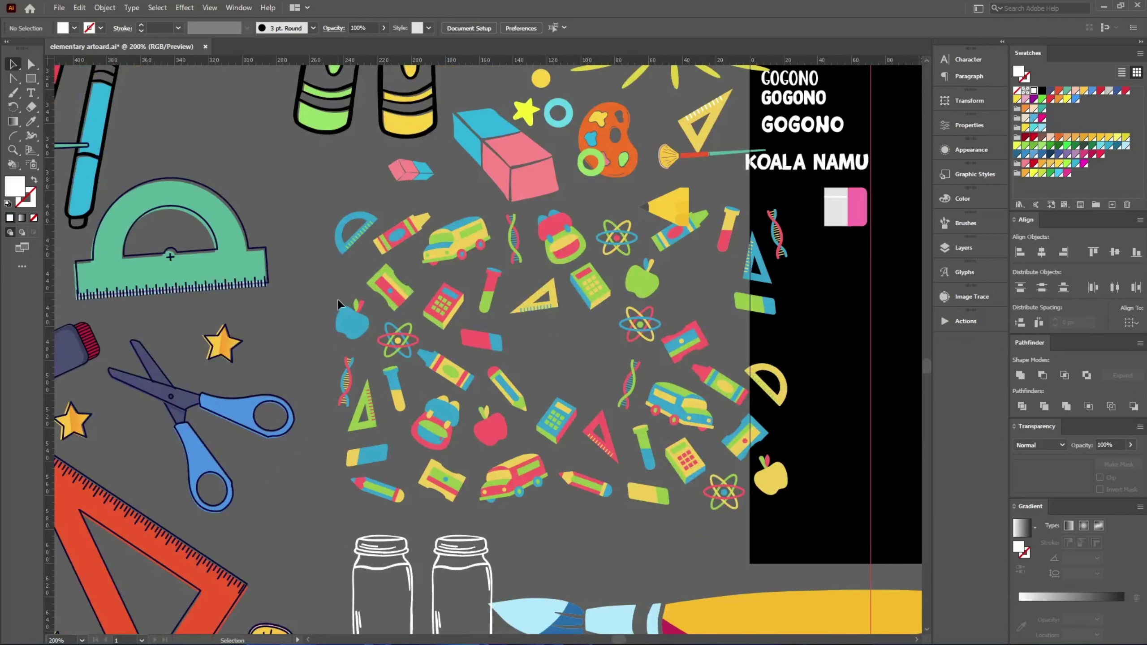
scroll(155, 290, up, 4)
scroll(155, 290, up, 2)
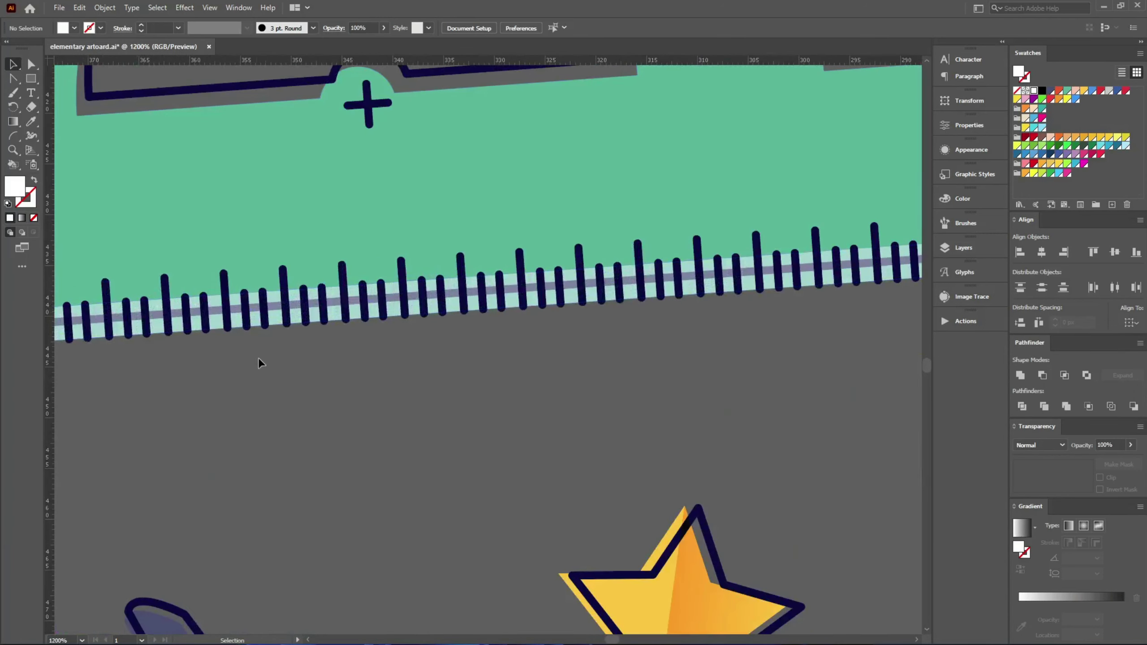
scroll(436, 368, down, 6)
scroll(436, 368, up, 1)
scroll(436, 368, down, 3)
scroll(316, 353, down, 2)
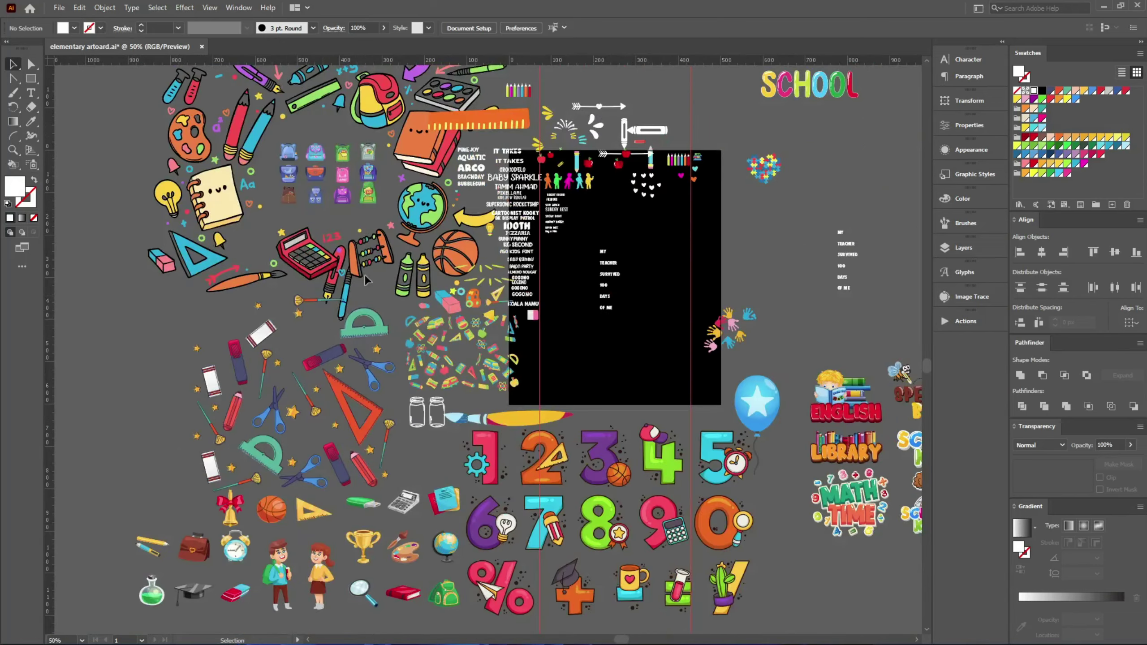
scroll(181, 339, down, 1)
scroll(146, 334, up, 2)
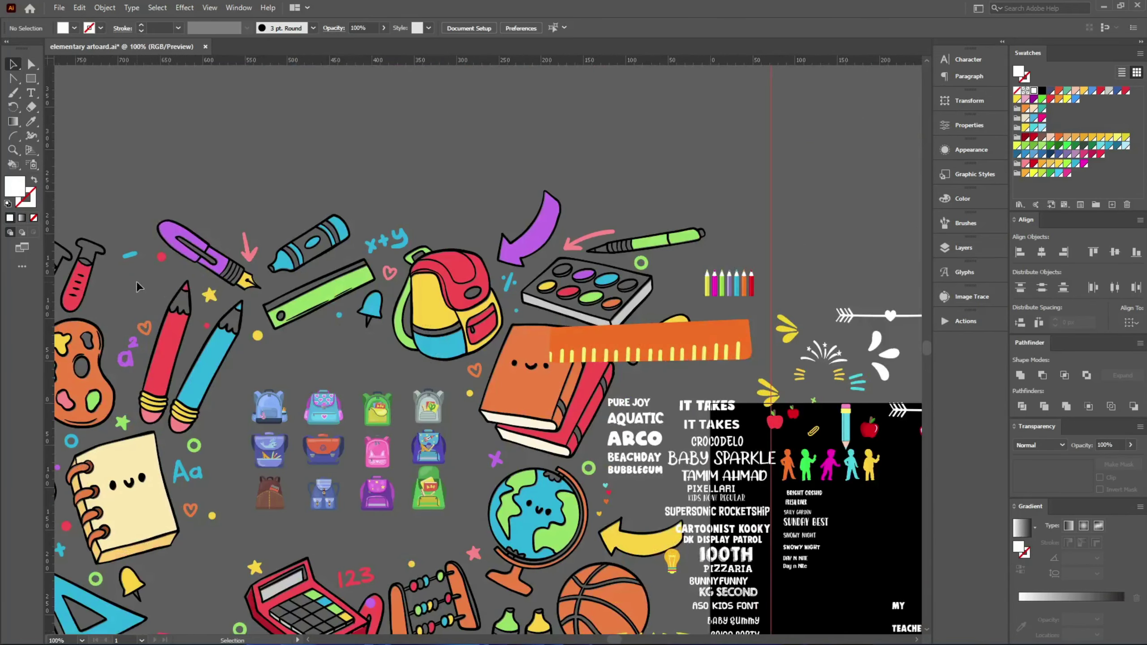
scroll(456, 441, down, 3)
Enlarge the MY TEACHER SURVIVED 100 DAYS OF ME slogan to 26 pt
drag(470, 455, 399, 428)
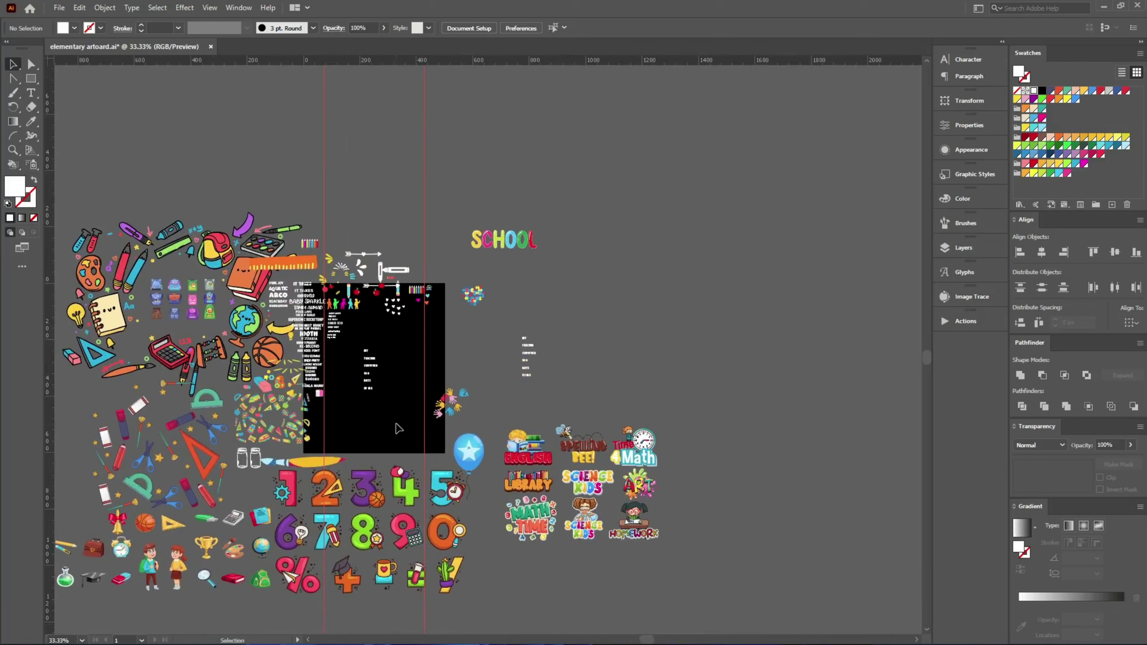
scroll(368, 393, up, 4)
click(365, 415)
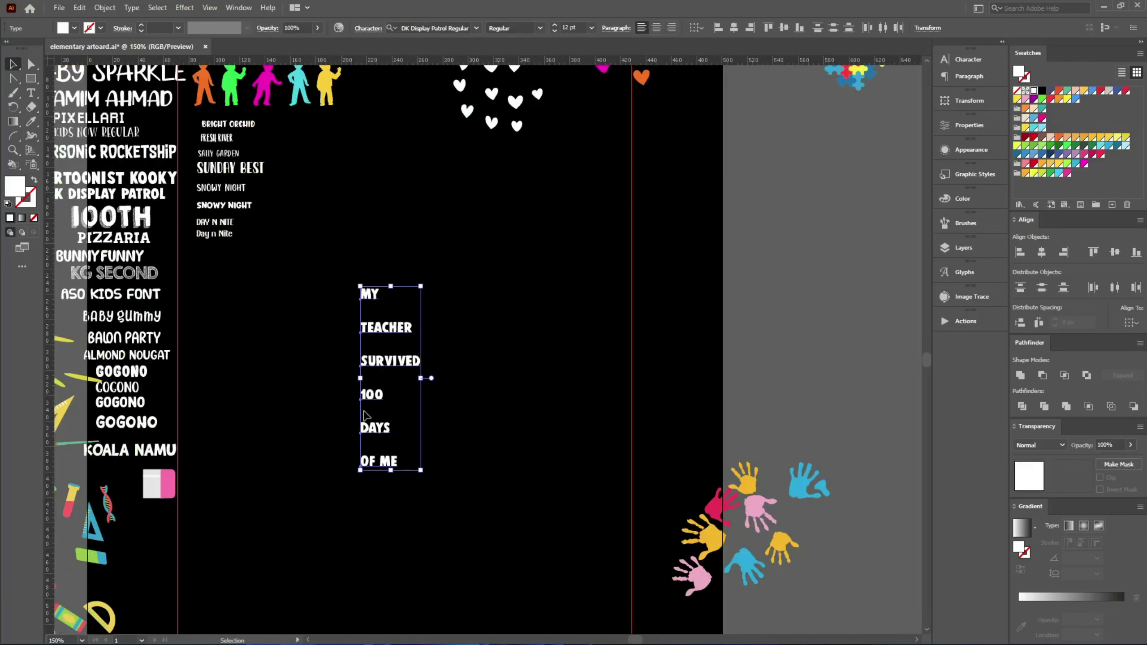
click(568, 29)
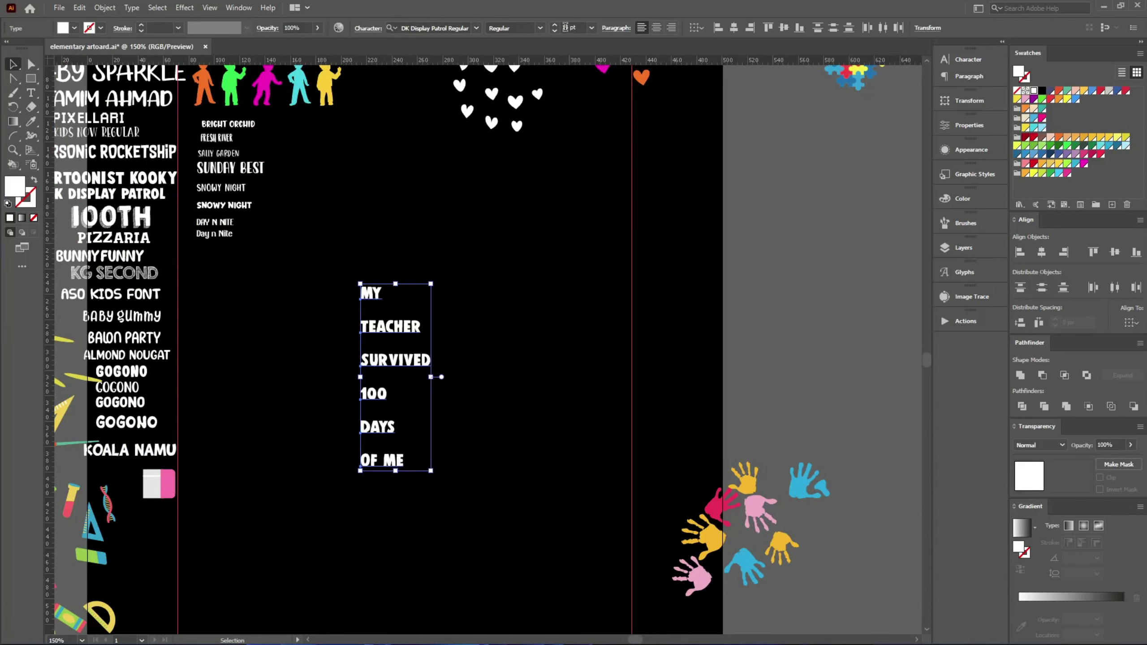
key(Up)
key(Up)
key(Up)
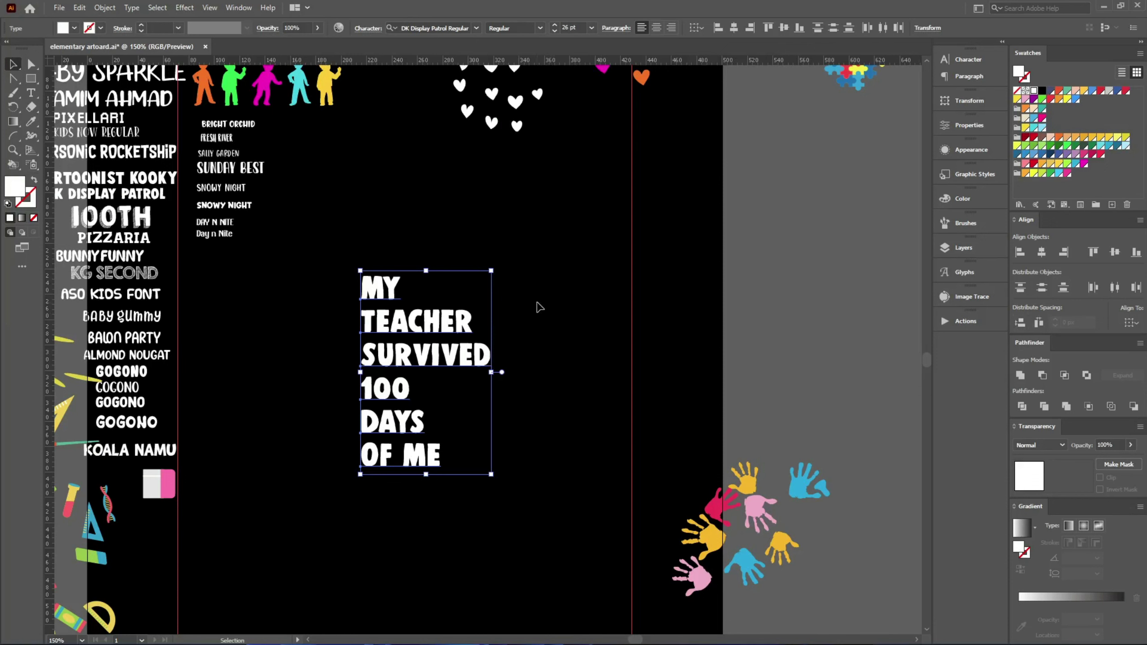
Convert the slogan to outlines and drag the words to the artboard's right edge
right_click(401, 332)
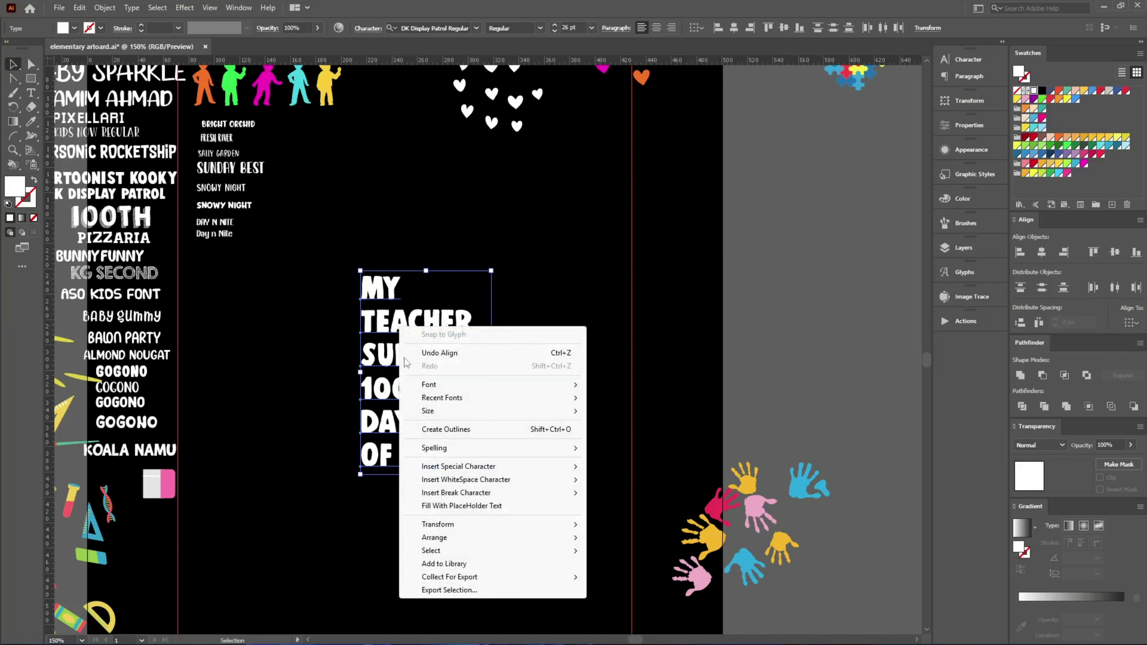
click(448, 430)
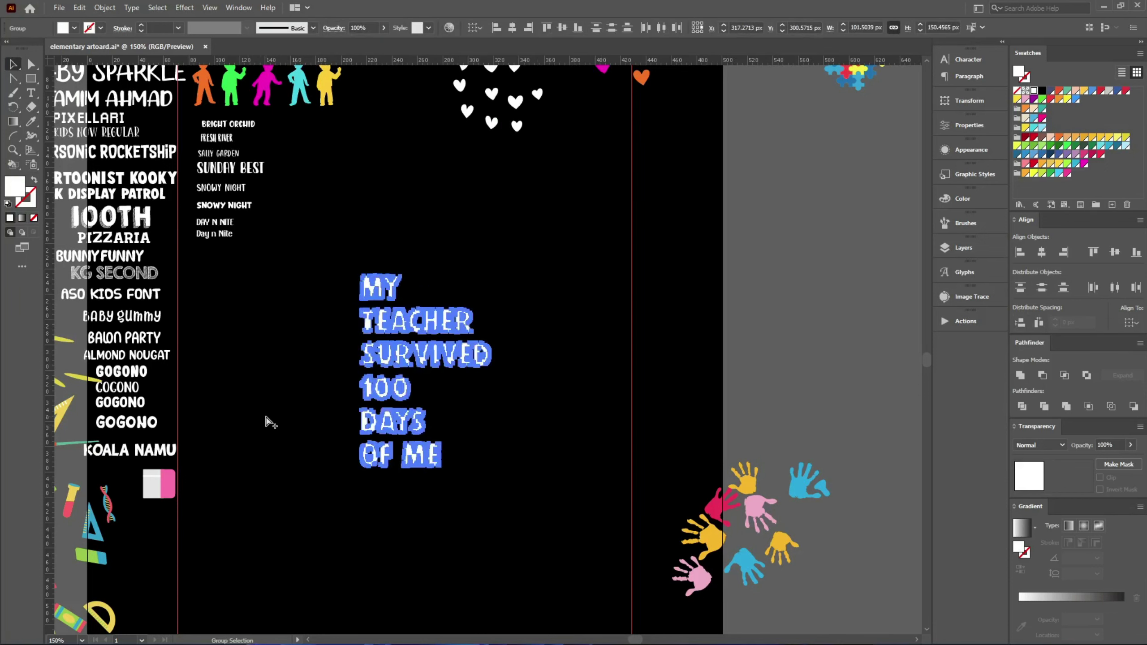
drag(397, 388, 670, 368)
Move TEACHER to the middle of the artboard and stretch it wider and taller
mouse_move(706, 276)
mouse_down()
mouse_move(409, 420)
mouse_move(423, 359)
mouse_up()
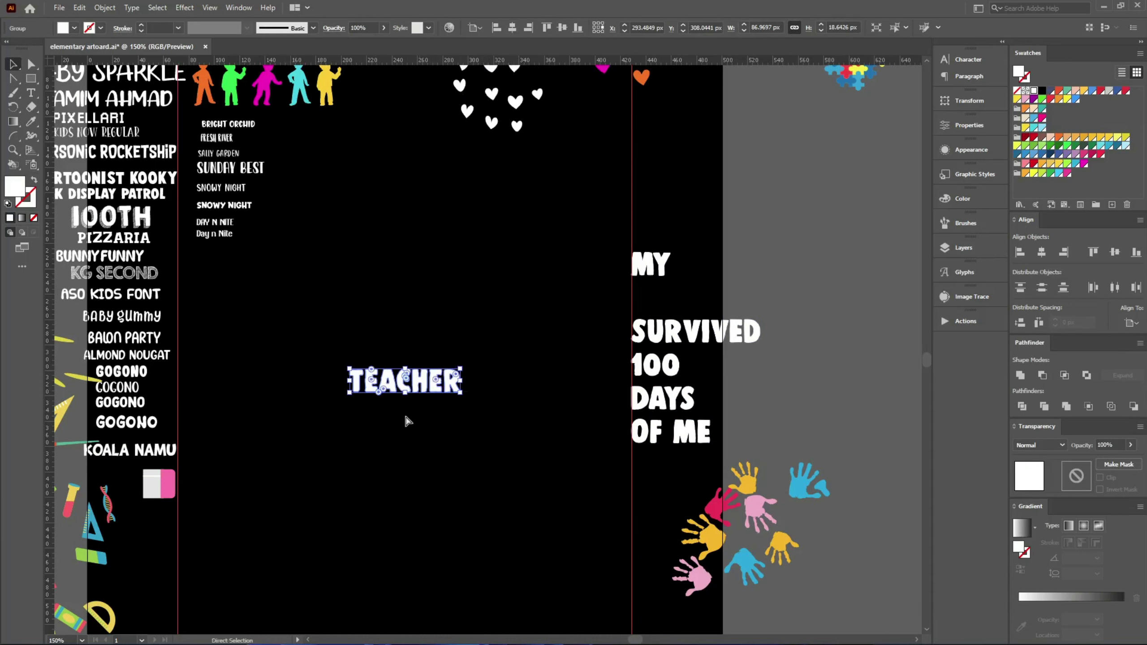
scroll(410, 416, up, 1)
drag(483, 369, 575, 372)
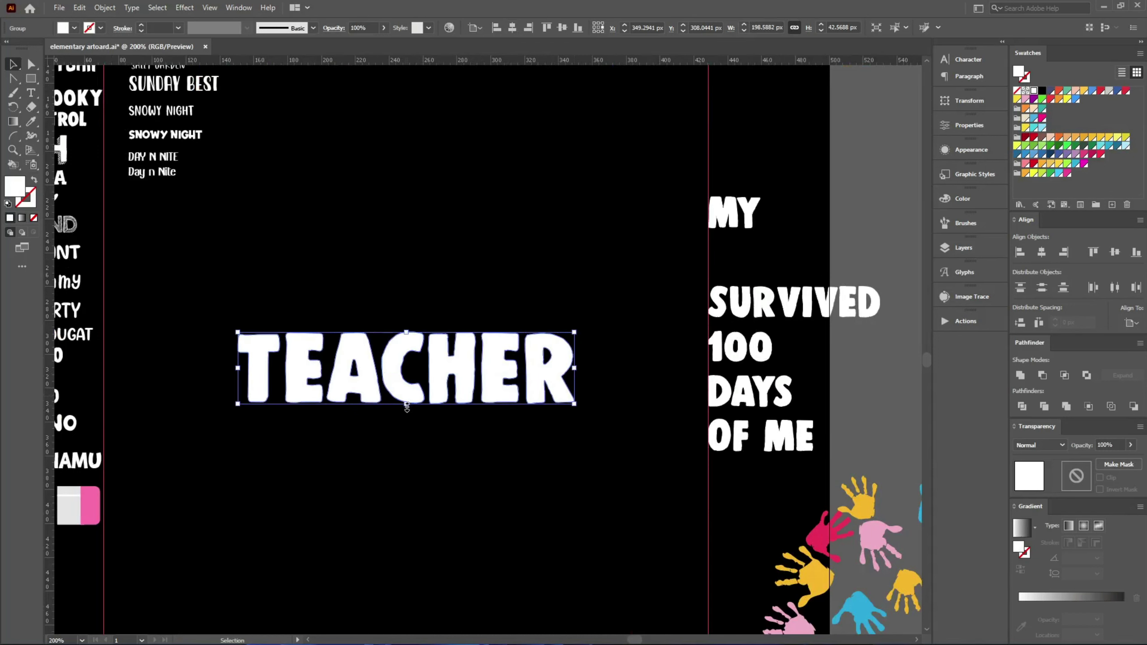
drag(406, 405, 407, 411)
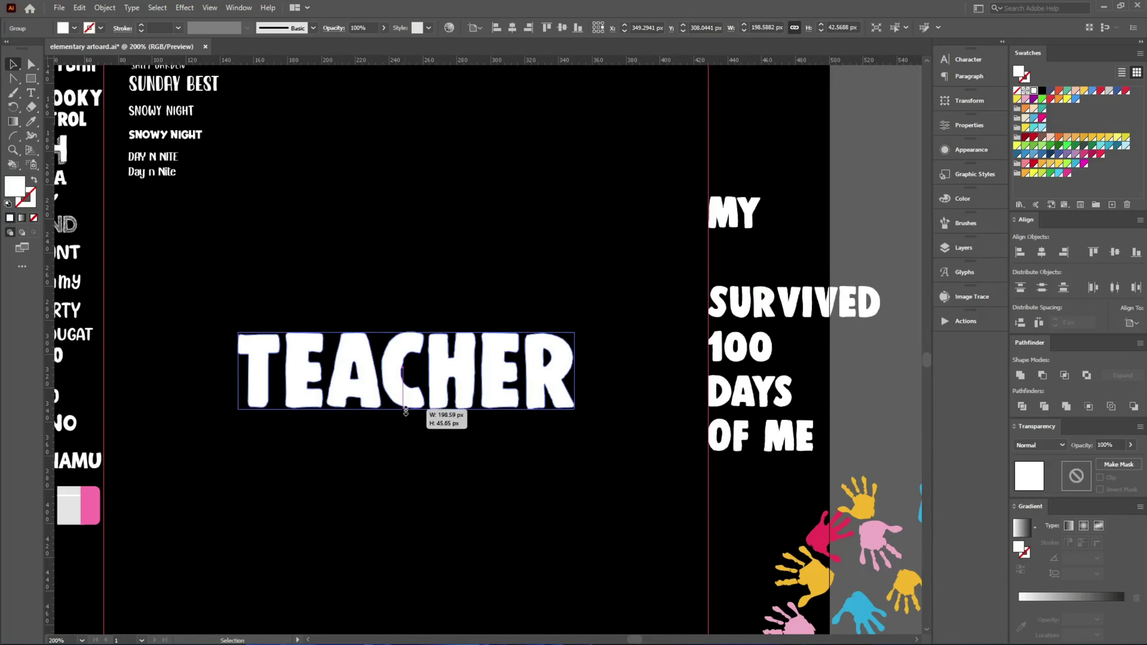
click(462, 487)
Place MY just above TEACHER and scale it up to sit over it
drag(729, 218, 385, 302)
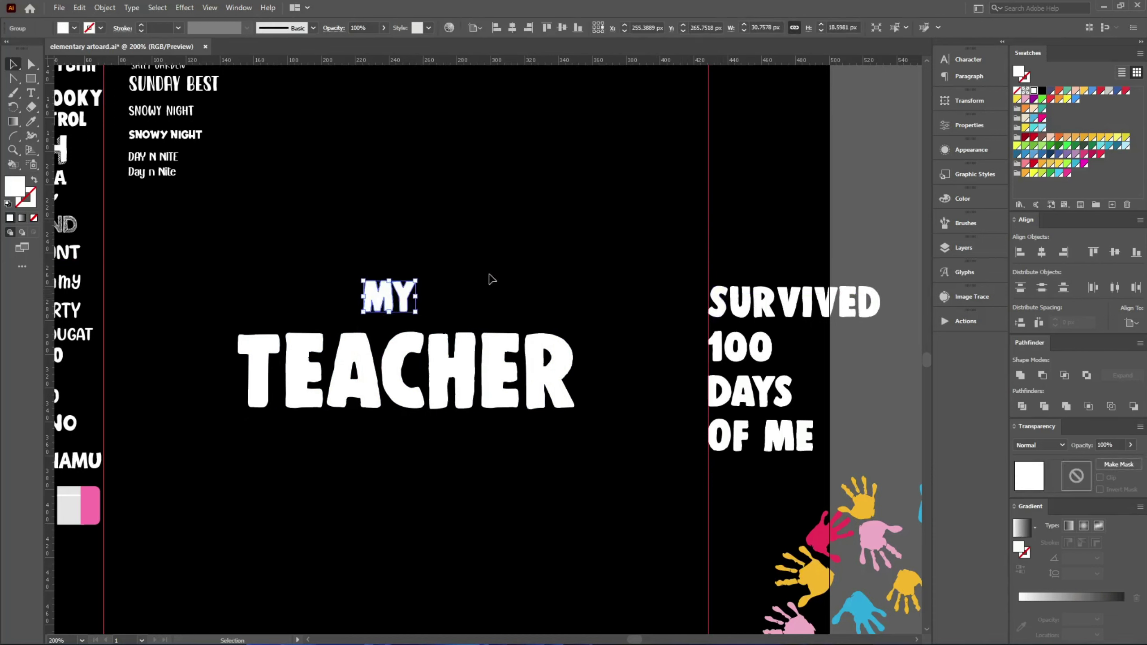
drag(493, 237, 407, 393)
mouse_move(485, 236)
mouse_down()
mouse_move(399, 321)
mouse_move(436, 303)
mouse_move(407, 261)
mouse_up()
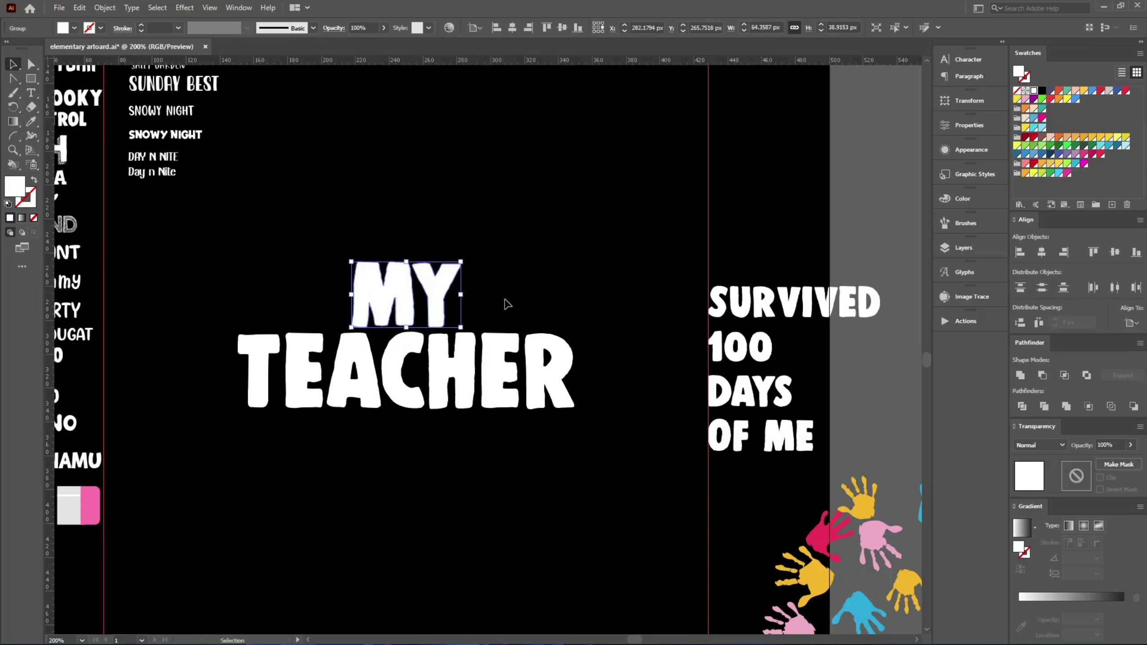
click(548, 290)
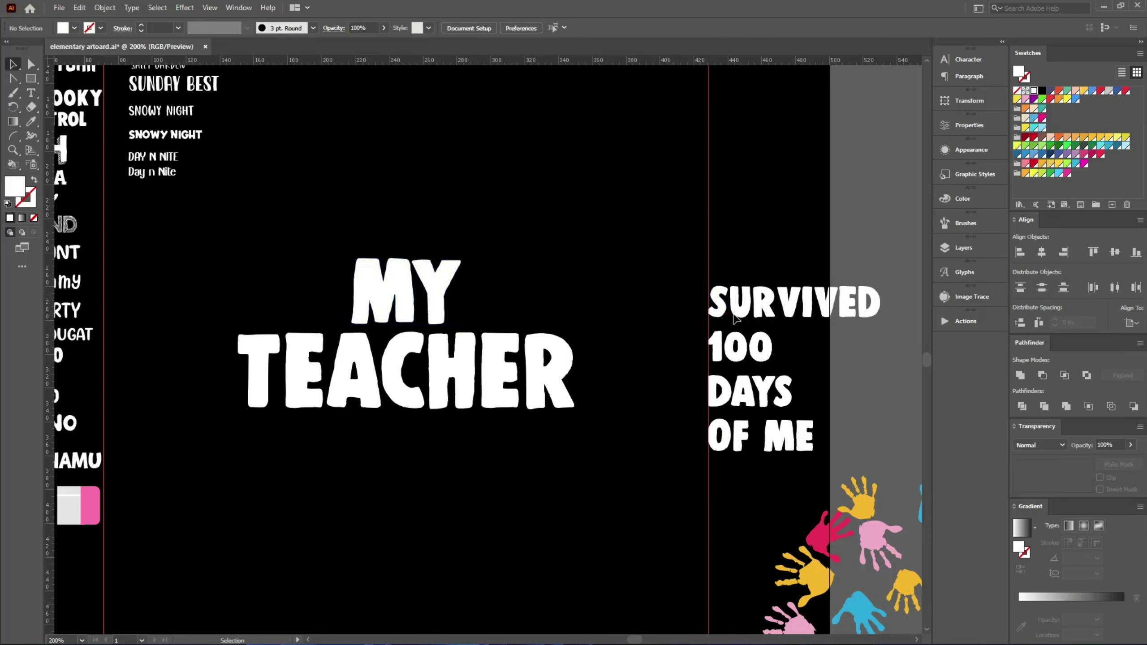
Place SURVIVED below TEACHER, nudged slightly to the right
drag(734, 317, 343, 468)
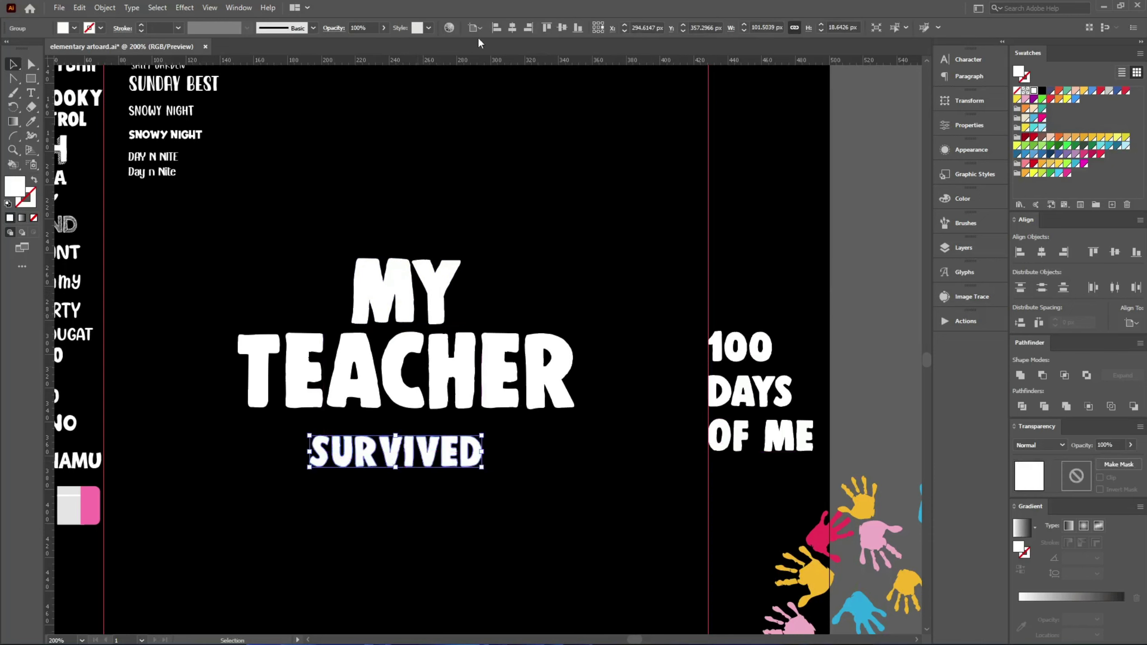
scroll(389, 494, up, 1)
drag(538, 343, 590, 344)
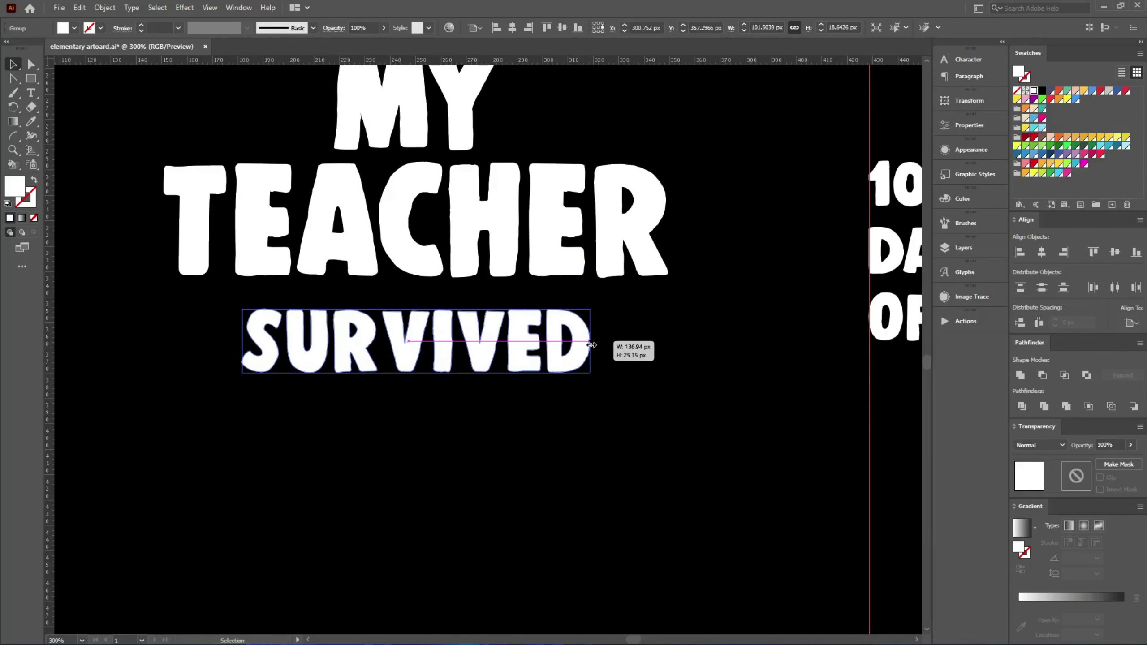
click(568, 436)
scroll(618, 343, down, 2)
Move 100 below SURVIVED and left-align it with TEACHER as key object
drag(755, 293, 461, 395)
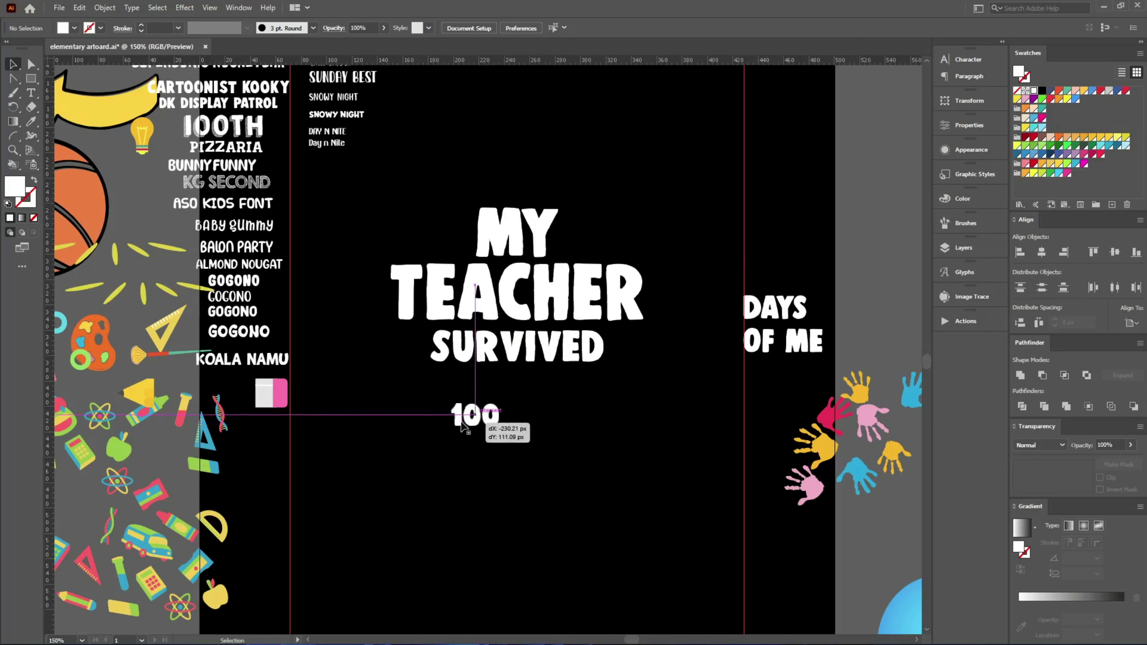
scroll(462, 407, up, 2)
shift+click(365, 215)
click(452, 181)
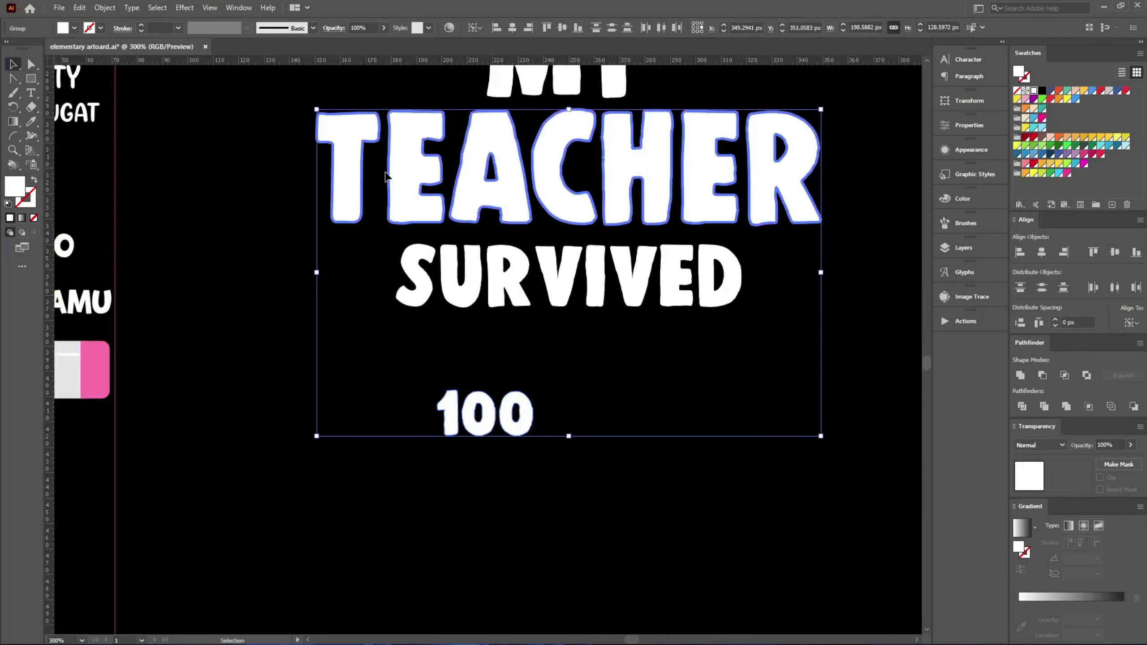
click(496, 28)
Stretch 100 taller, then zoom out to check the stacked words
mouse_move(535, 487)
mouse_down()
mouse_move(372, 389)
mouse_move(613, 411)
mouse_move(594, 397)
mouse_up()
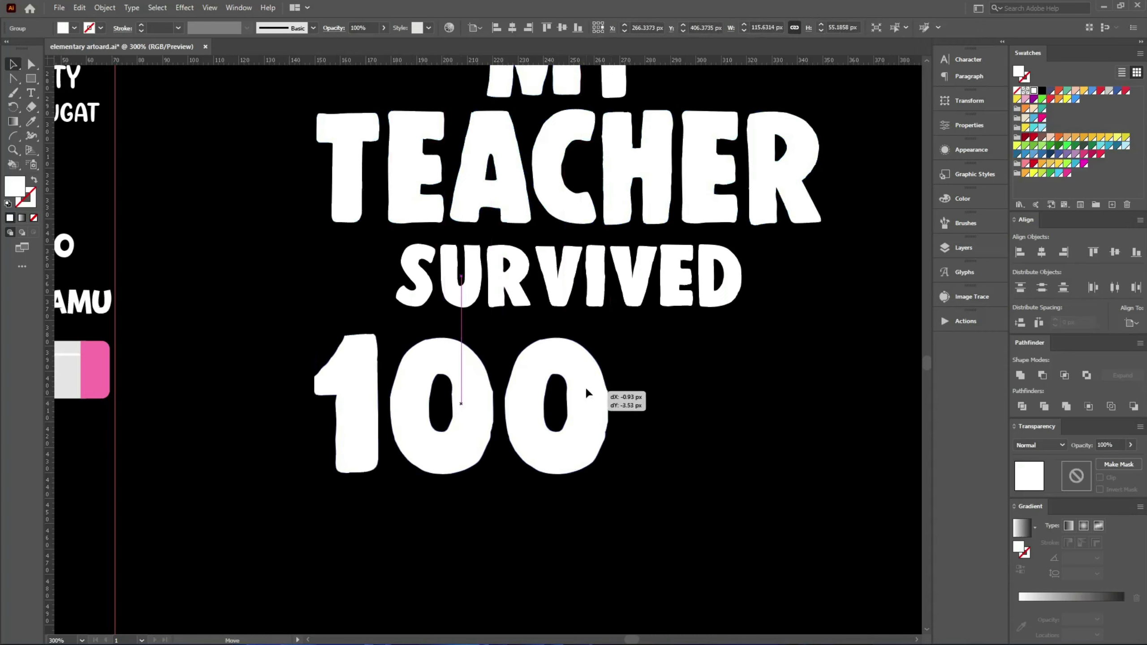
drag(462, 469, 463, 467)
click(320, 341)
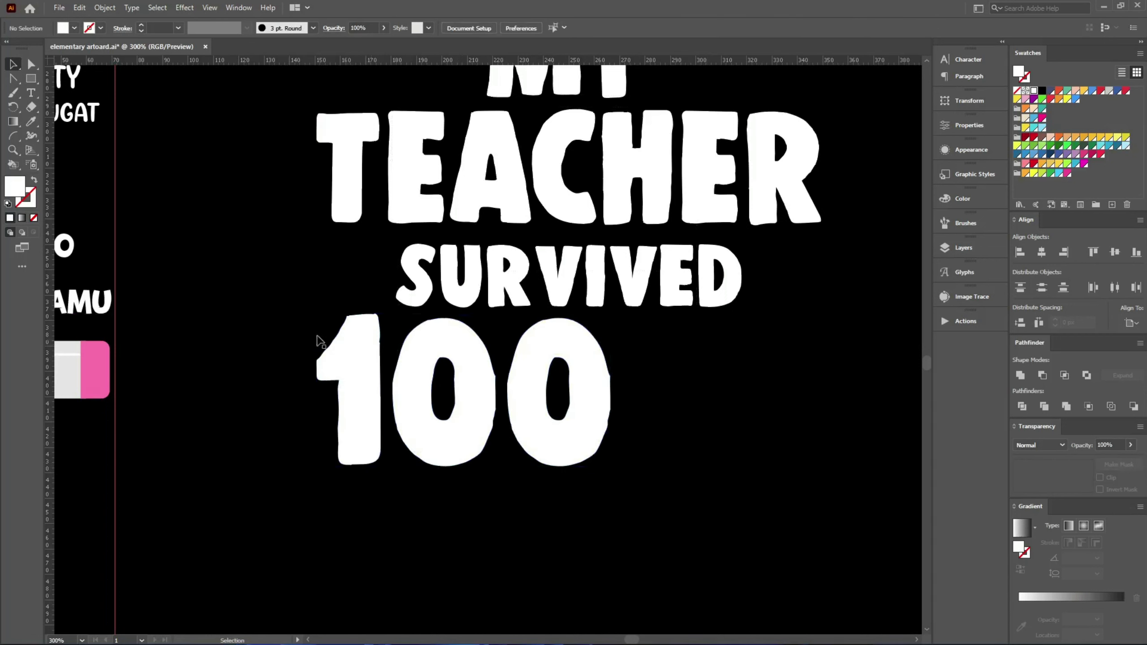
drag(744, 476, 350, 76)
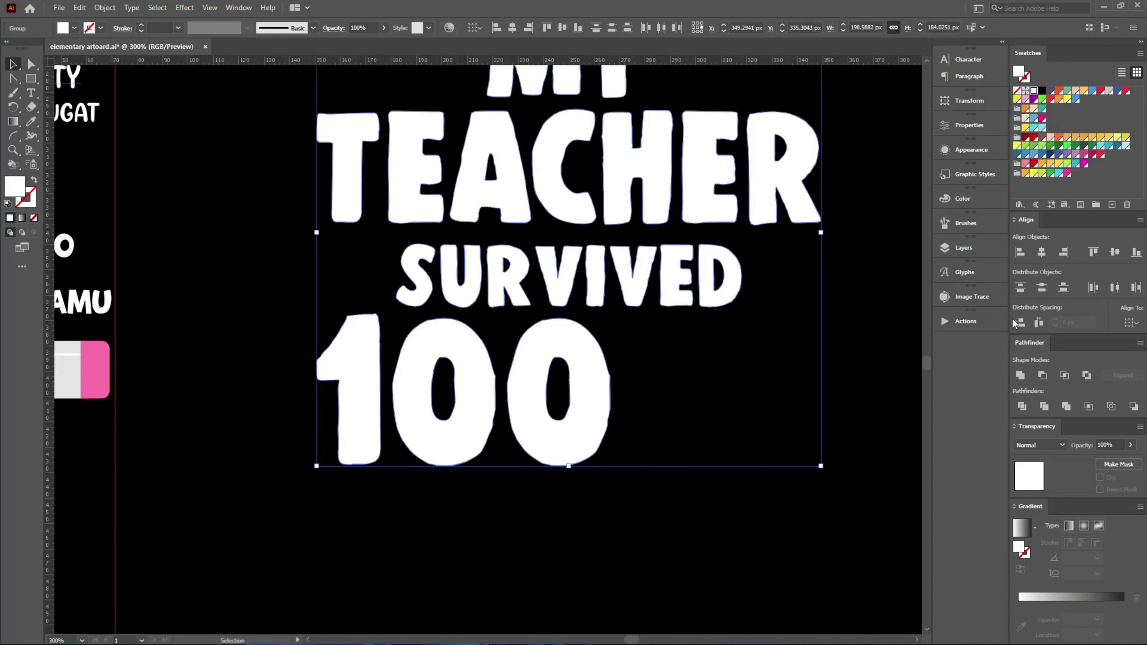
click(773, 338)
key(ctrl+minus)
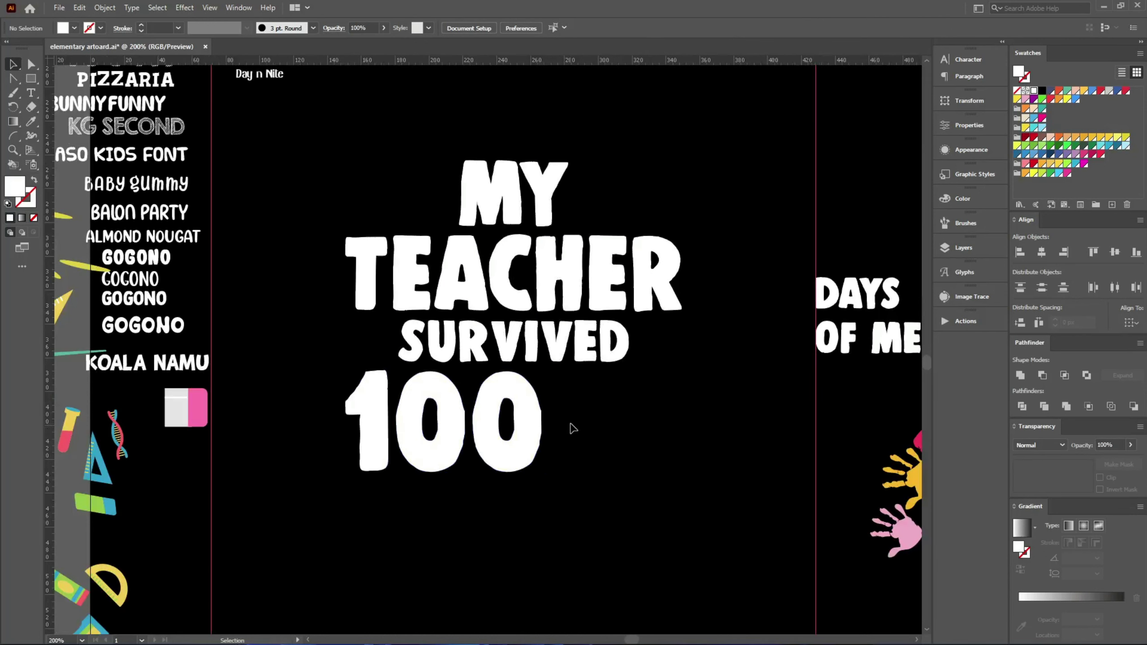
click(570, 466)
Move DAYS beside TEACHER
click(622, 490)
scroll(501, 412, down, 1)
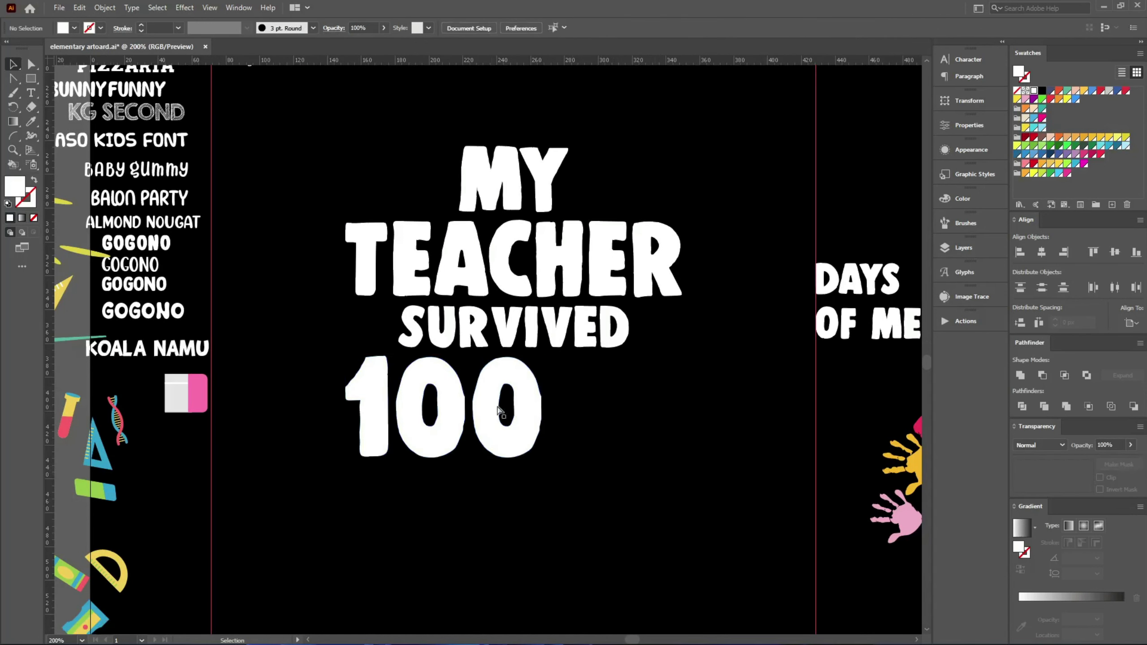
mouse_move(868, 293)
mouse_down()
mouse_move(564, 398)
mouse_move(745, 419)
mouse_move(784, 285)
mouse_up()
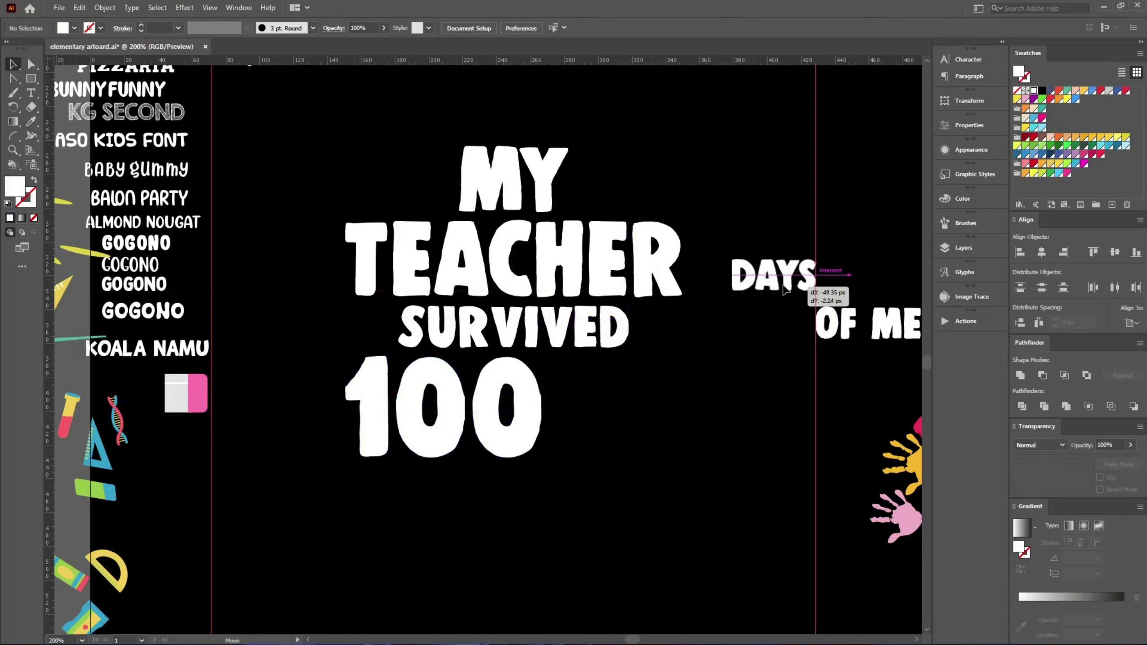
Place OF ME below 100 and scale it much larger and slightly wider
mouse_move(846, 331)
mouse_down()
mouse_move(617, 522)
mouse_move(506, 520)
mouse_up()
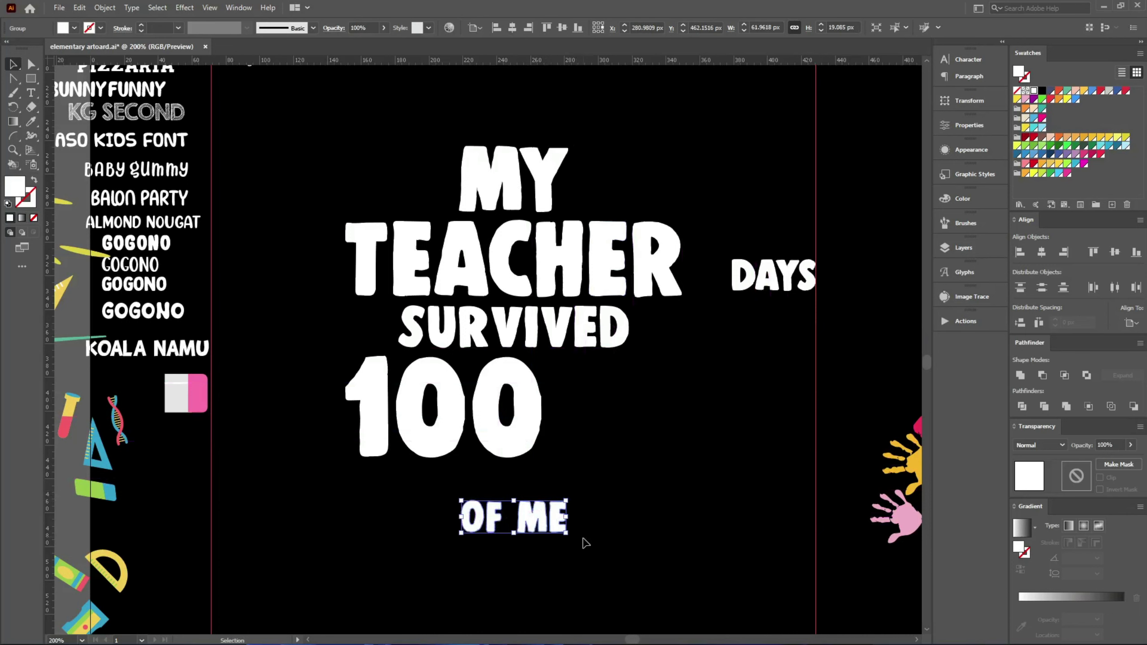
drag(585, 534, 635, 518)
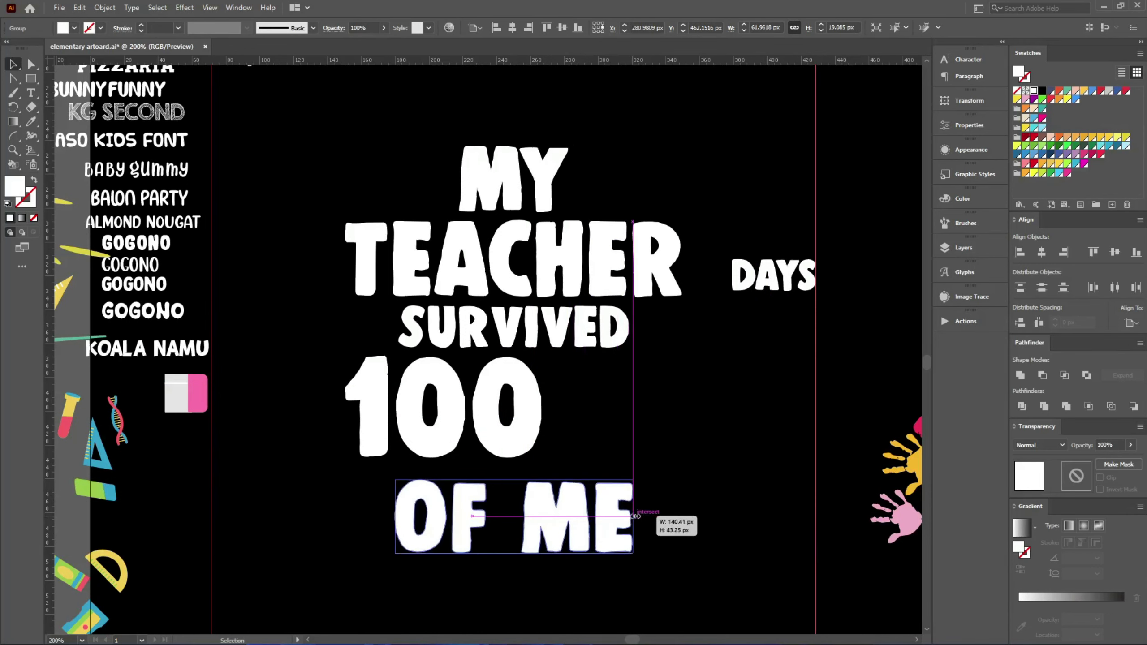
drag(636, 517, 661, 507)
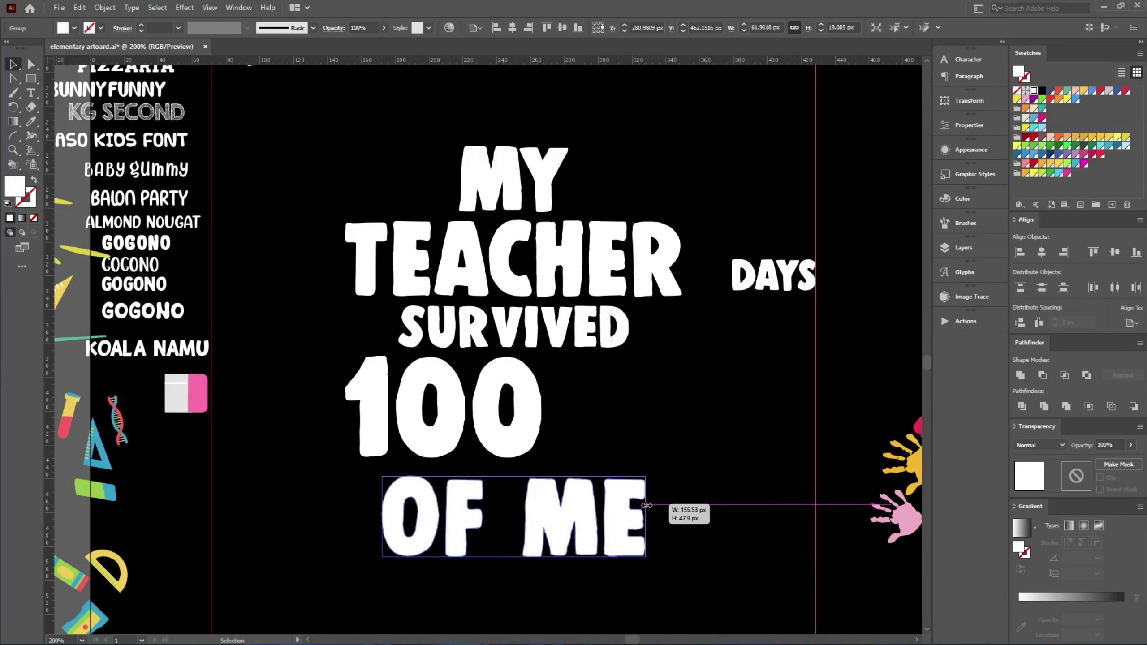
drag(600, 571, 459, 190)
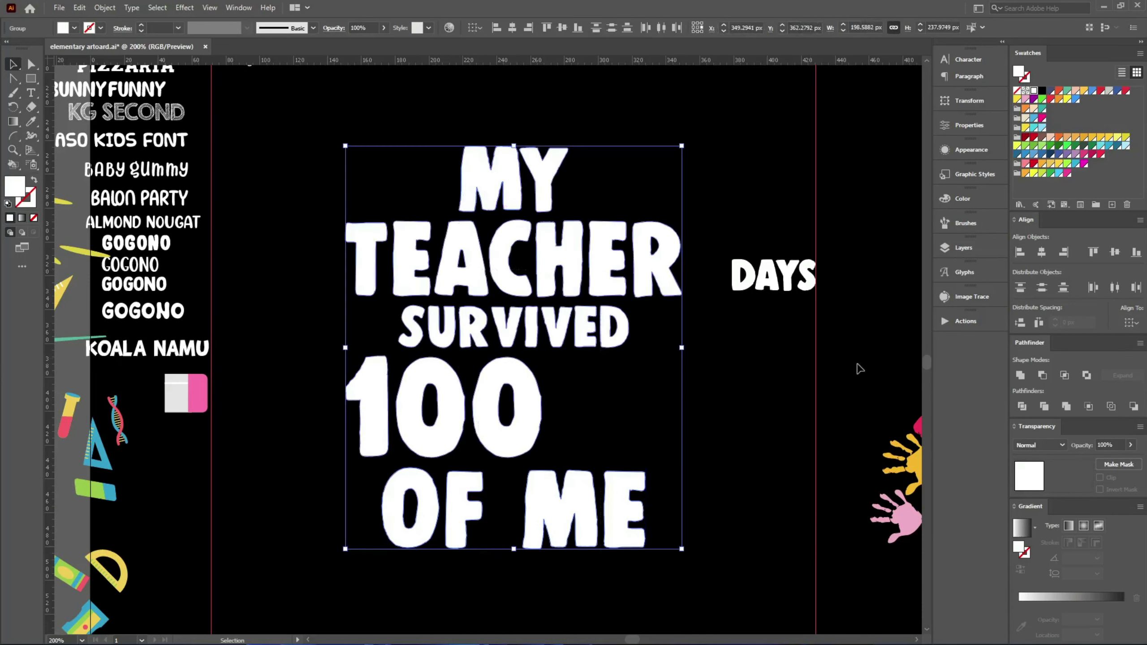
drag(301, 156, 694, 574)
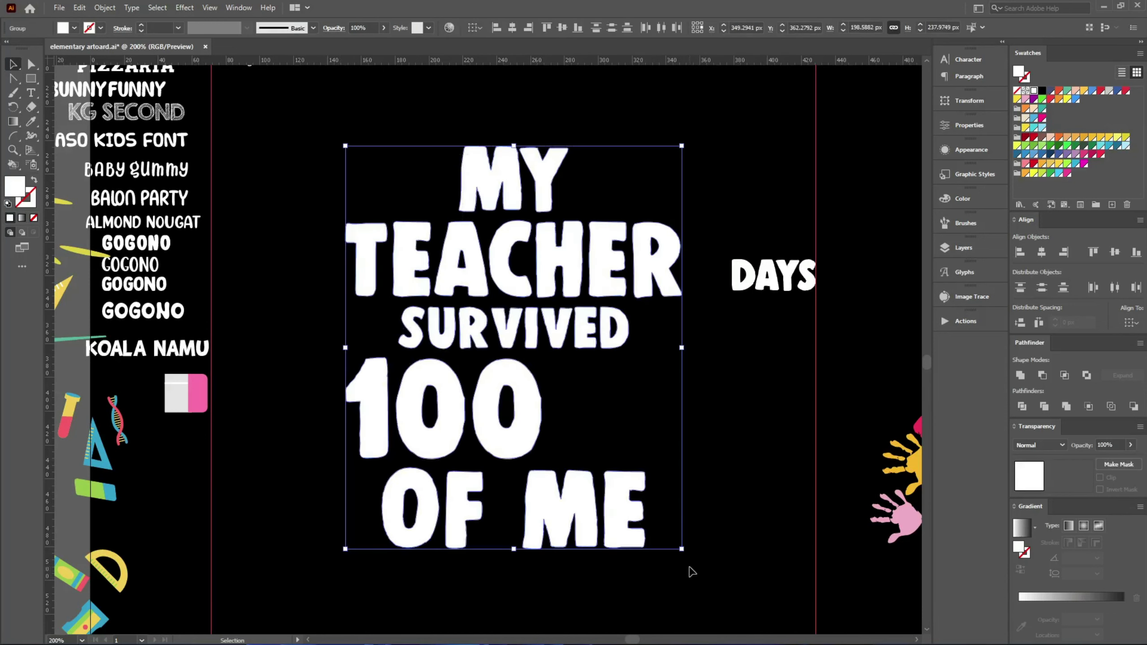
click(675, 408)
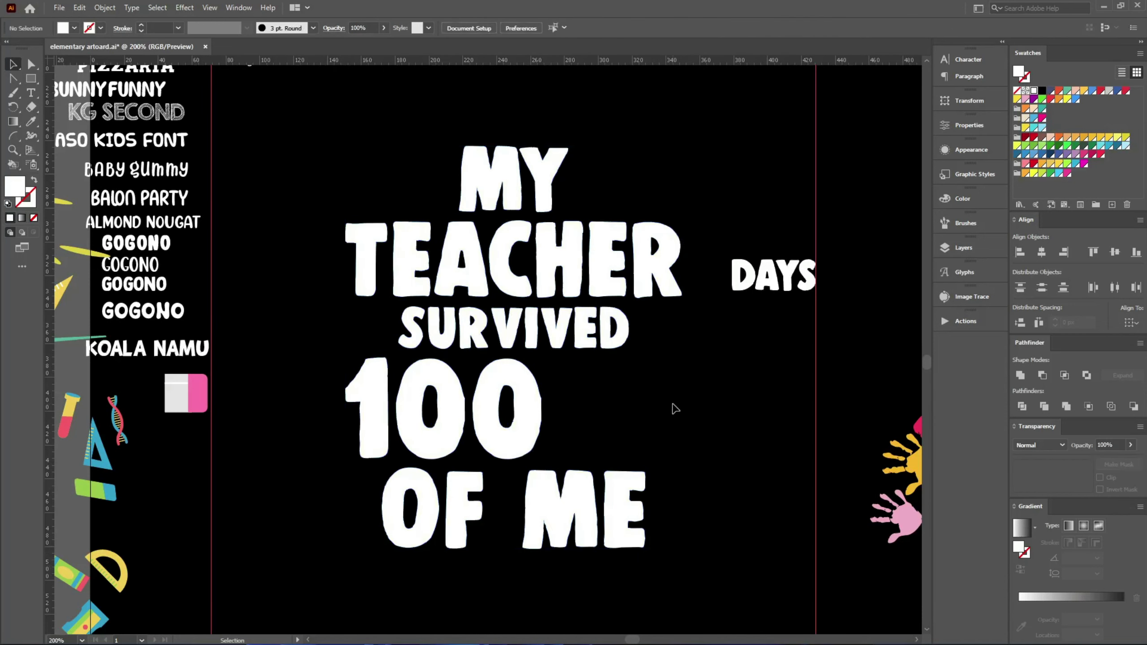
Place DAYS right of 100, bottom-aligned to it and right-aligned to TEACHER
scroll(673, 440, up, 3)
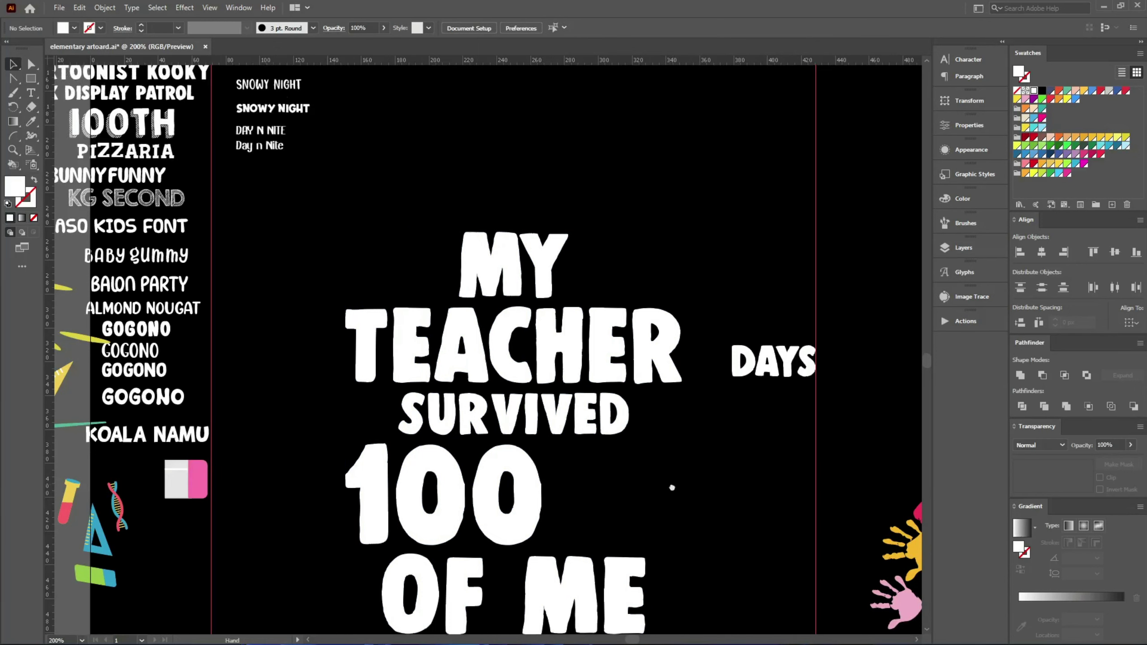
drag(672, 487, 579, 452)
drag(659, 345, 553, 477)
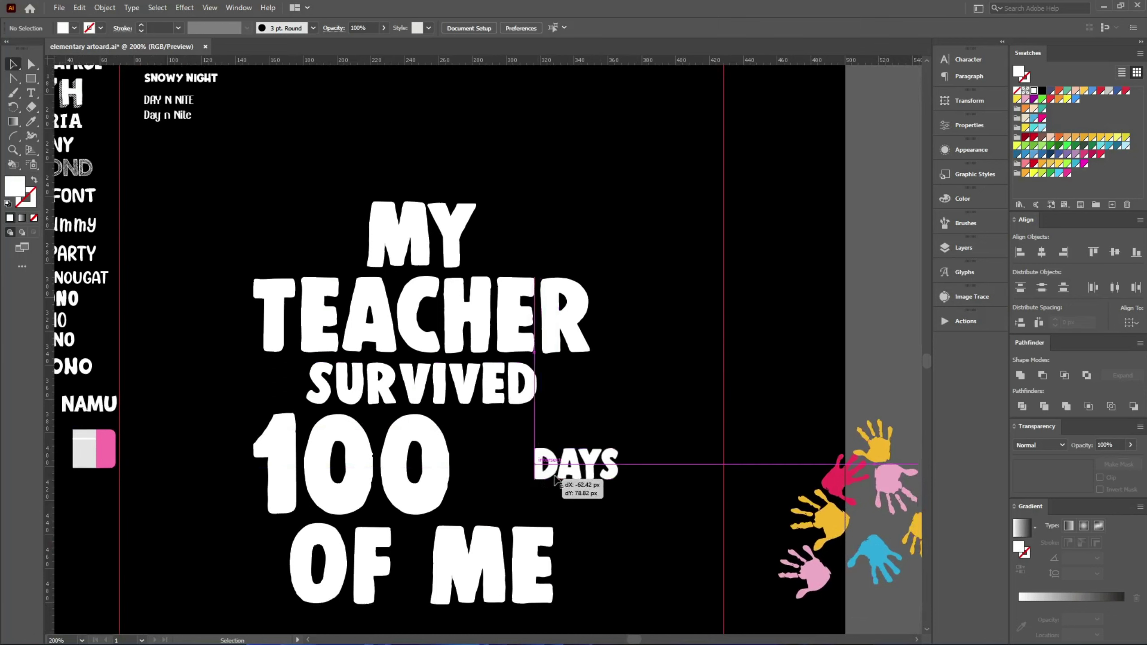
drag(389, 496, 388, 498)
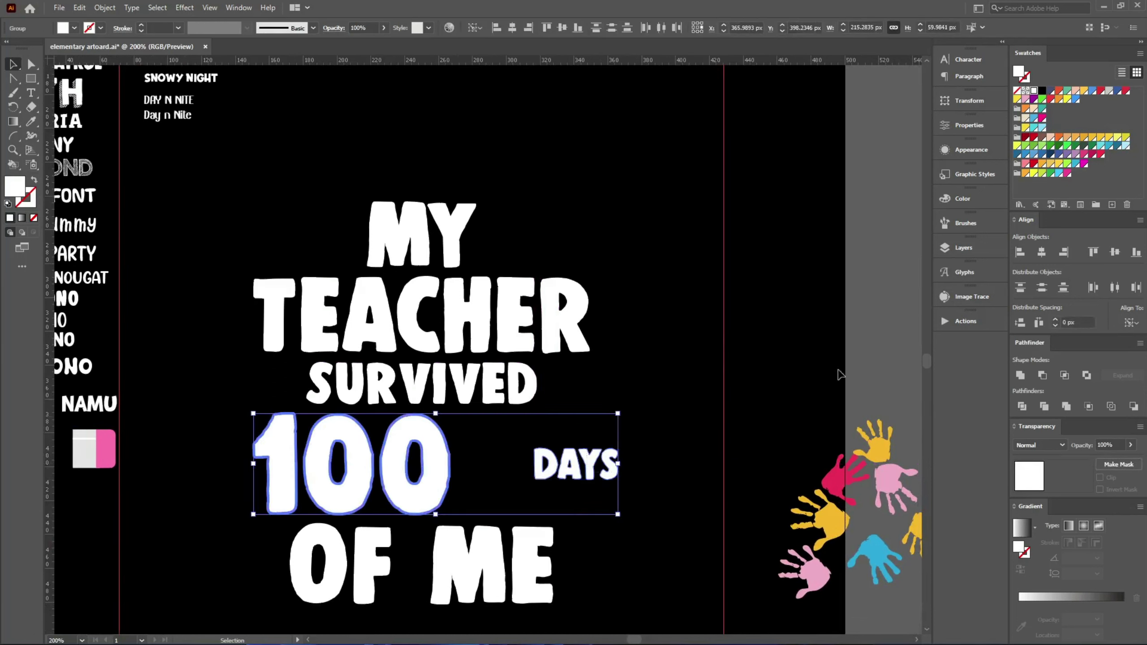
click(1136, 252)
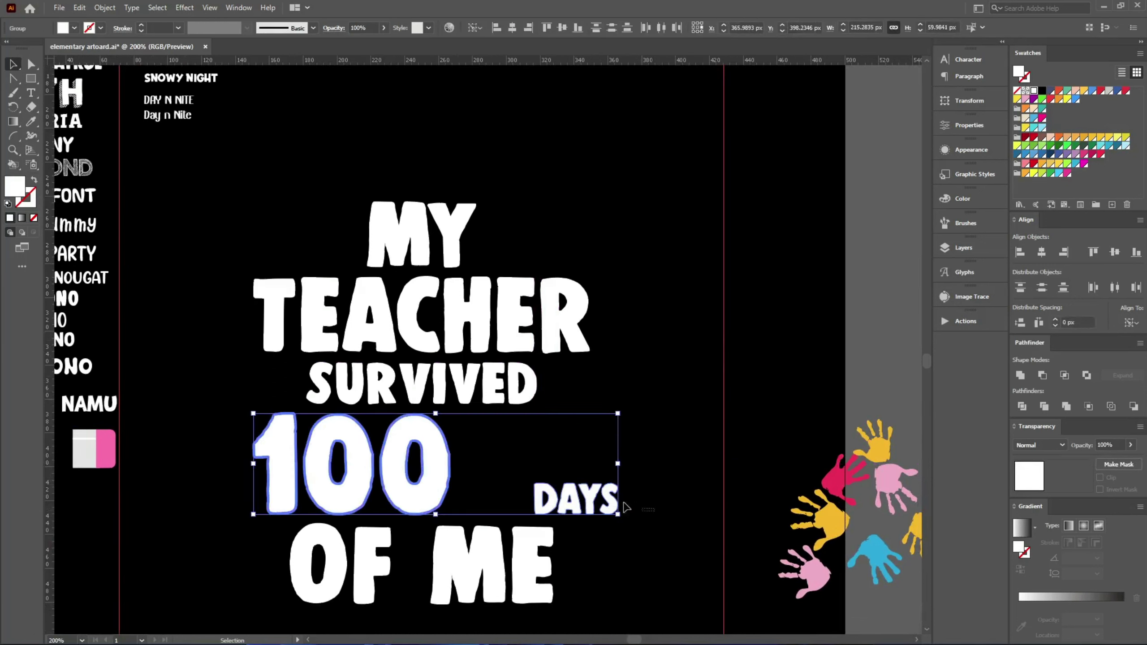
shift+click(560, 303)
click(528, 29)
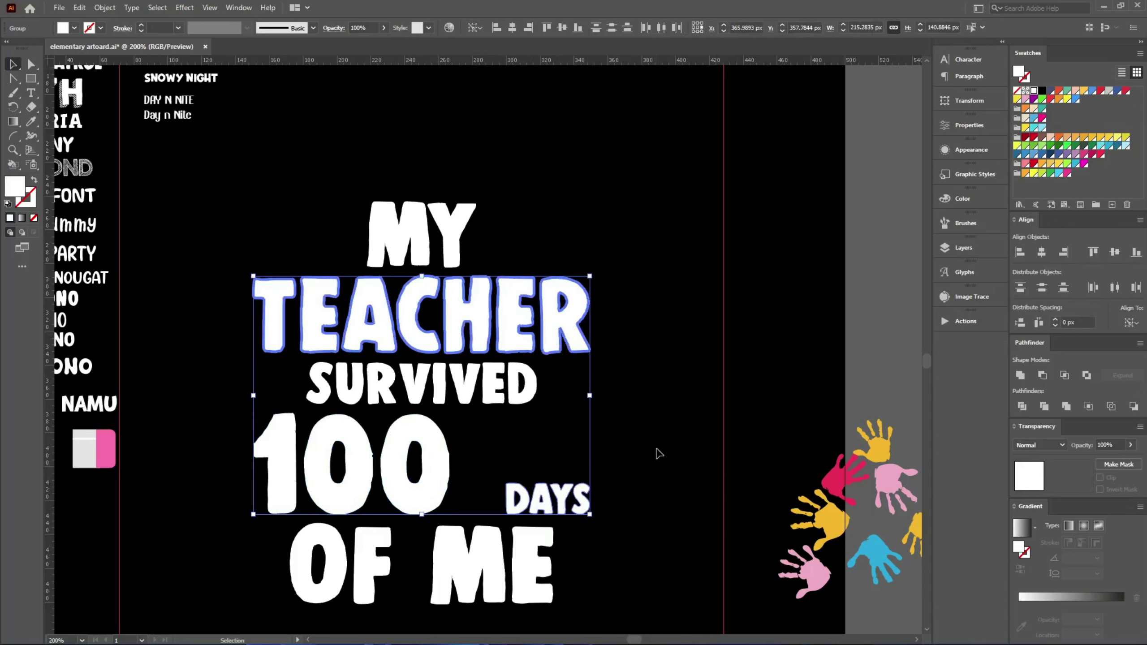
click(664, 454)
Adjust DAYS' anchor points with Direct Selection to enlarge it beside 100
scroll(549, 543, up, 2)
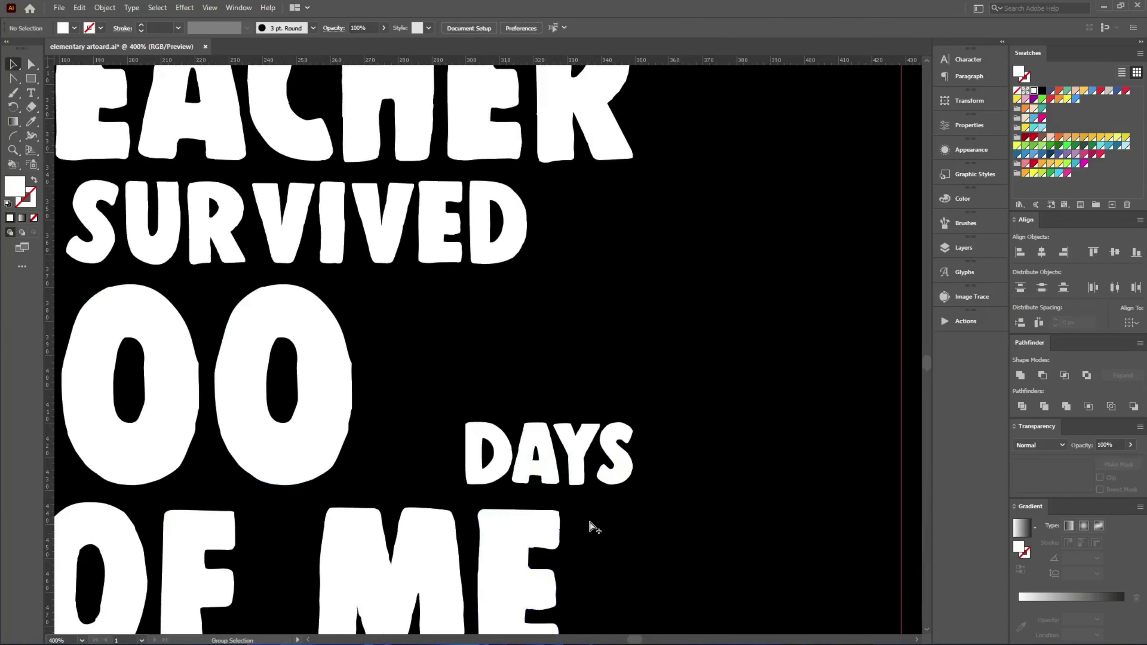
drag(528, 448, 737, 428)
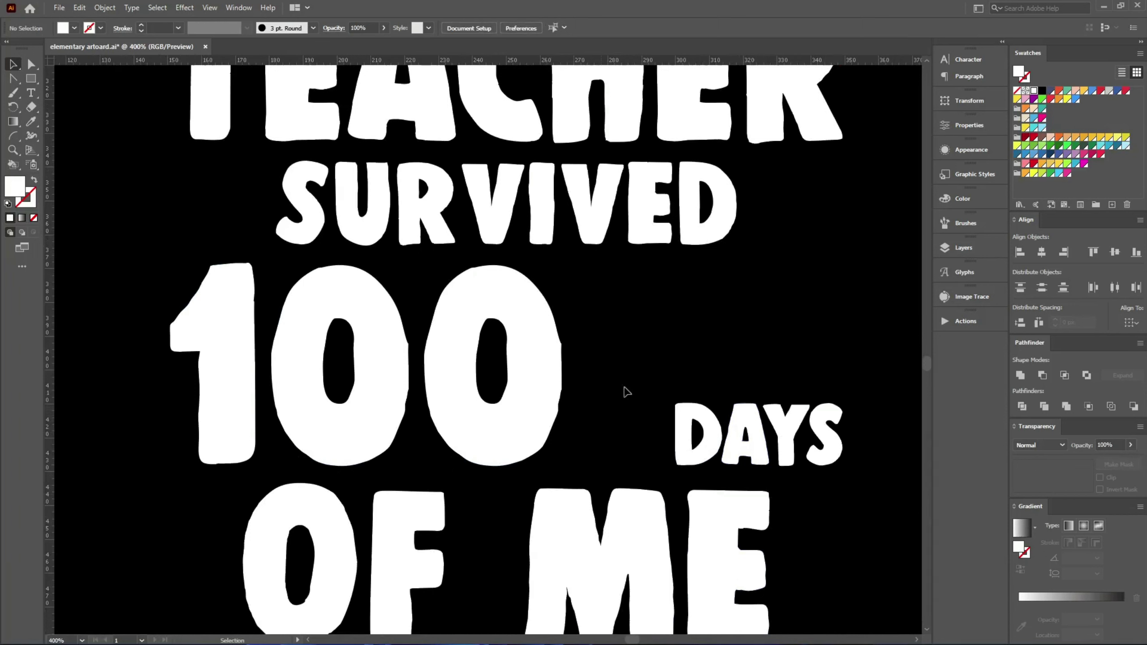
drag(653, 356, 513, 445)
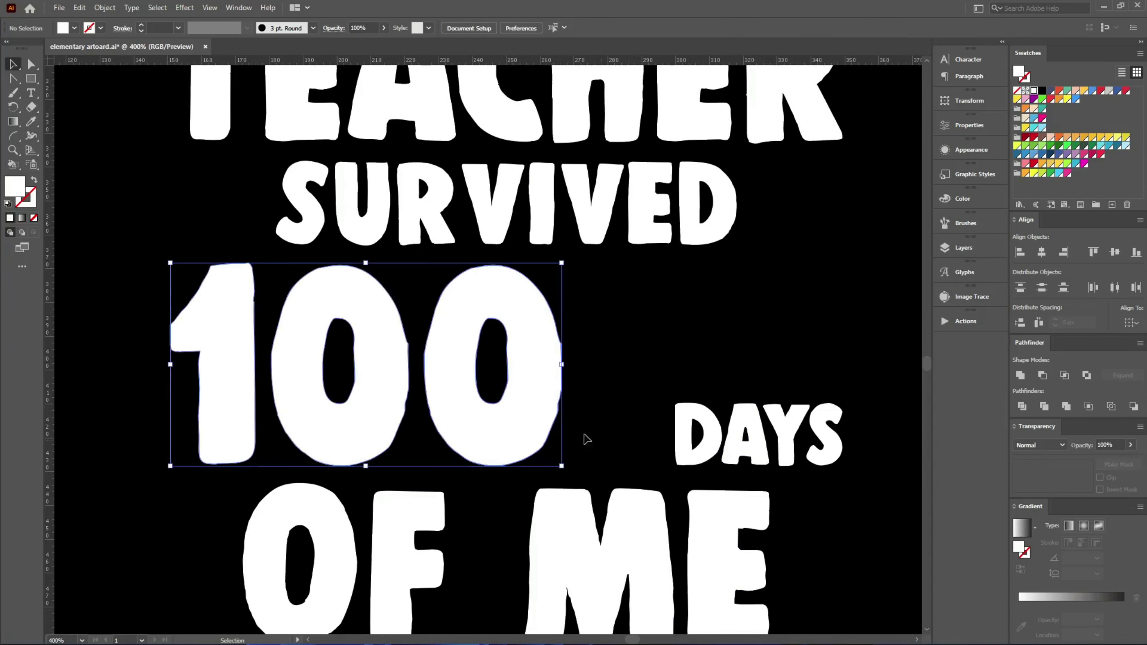
key(a)
mouse_move(619, 370)
mouse_down()
mouse_move(676, 416)
mouse_move(586, 377)
mouse_up()
key(v)
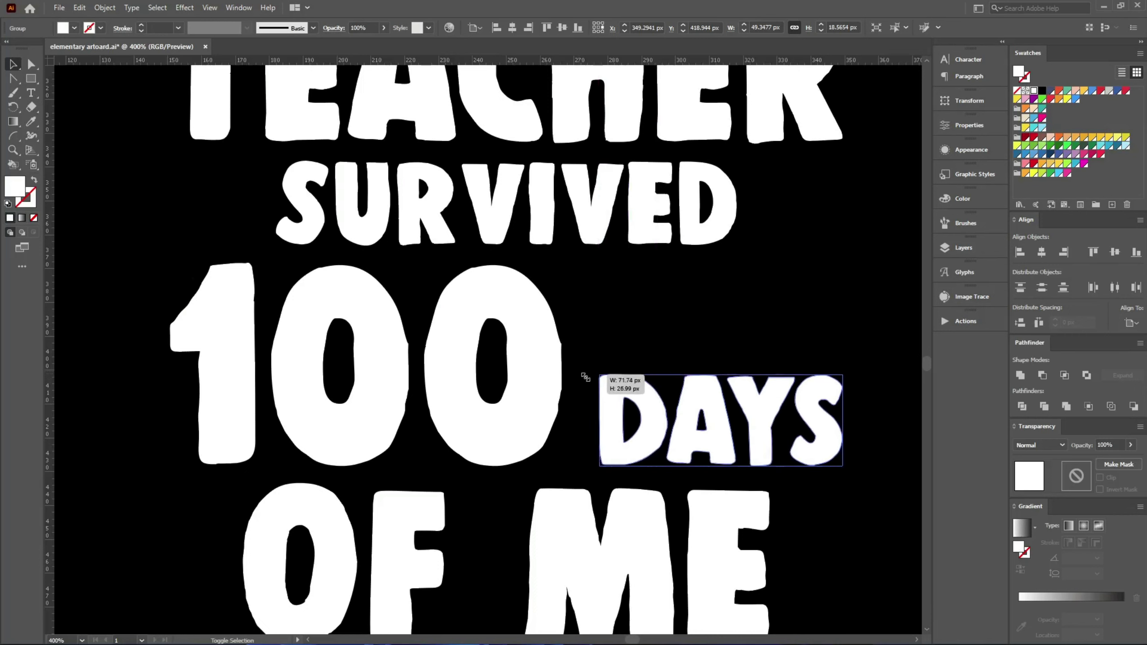
click(757, 317)
key(ctrl+1)
click(612, 228)
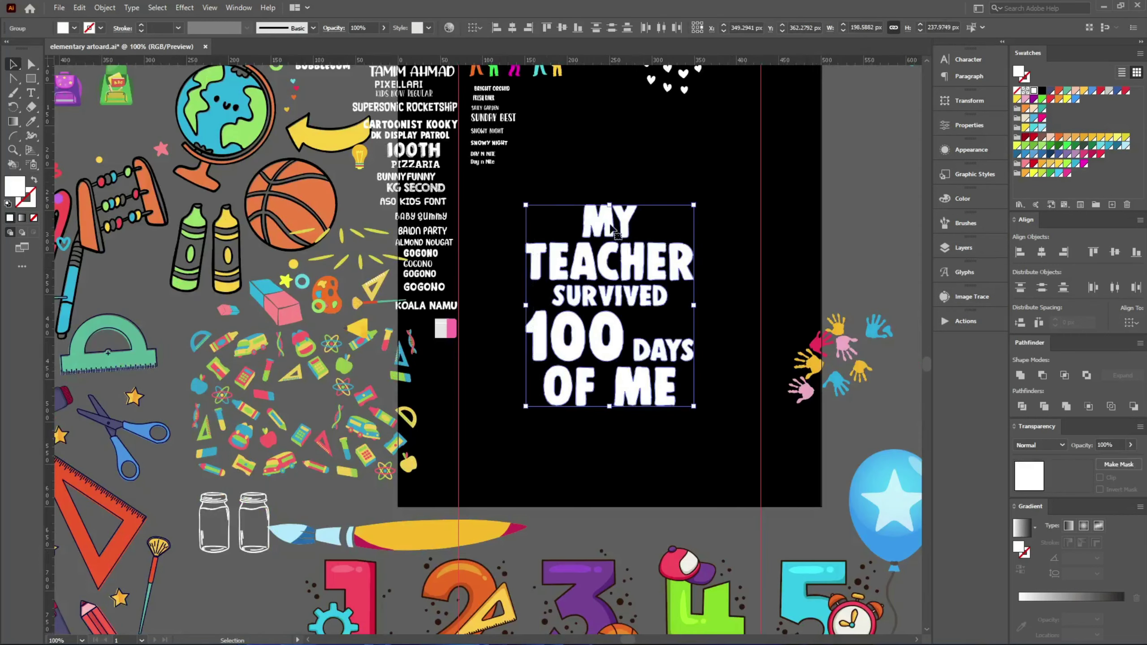
click(734, 322)
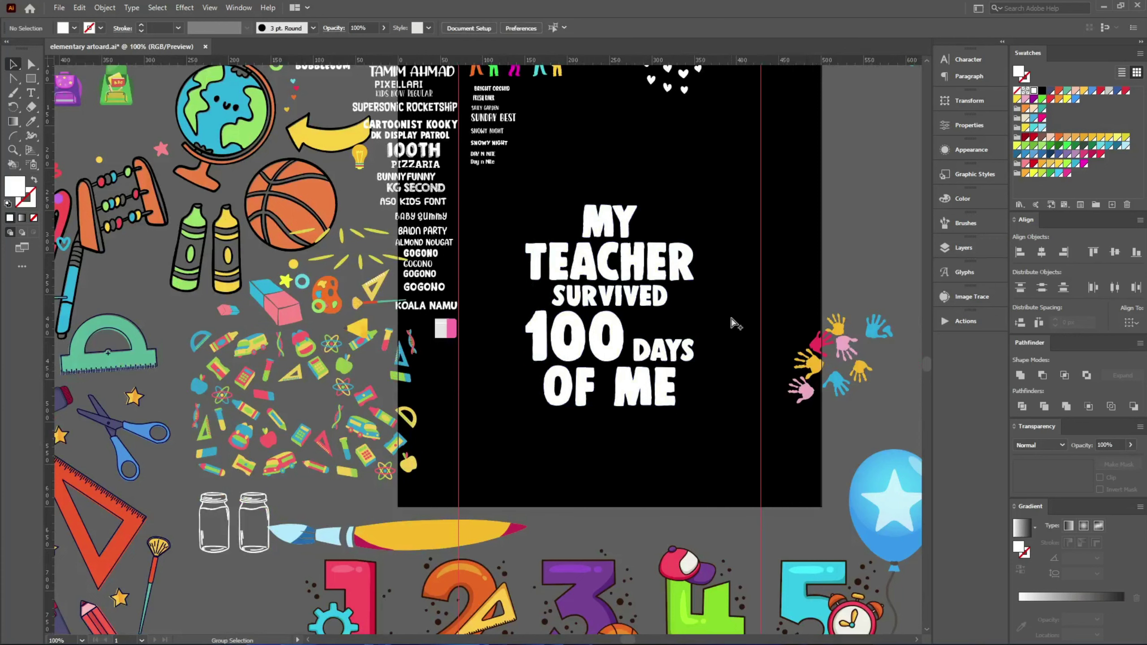
scroll(721, 243, up, 2)
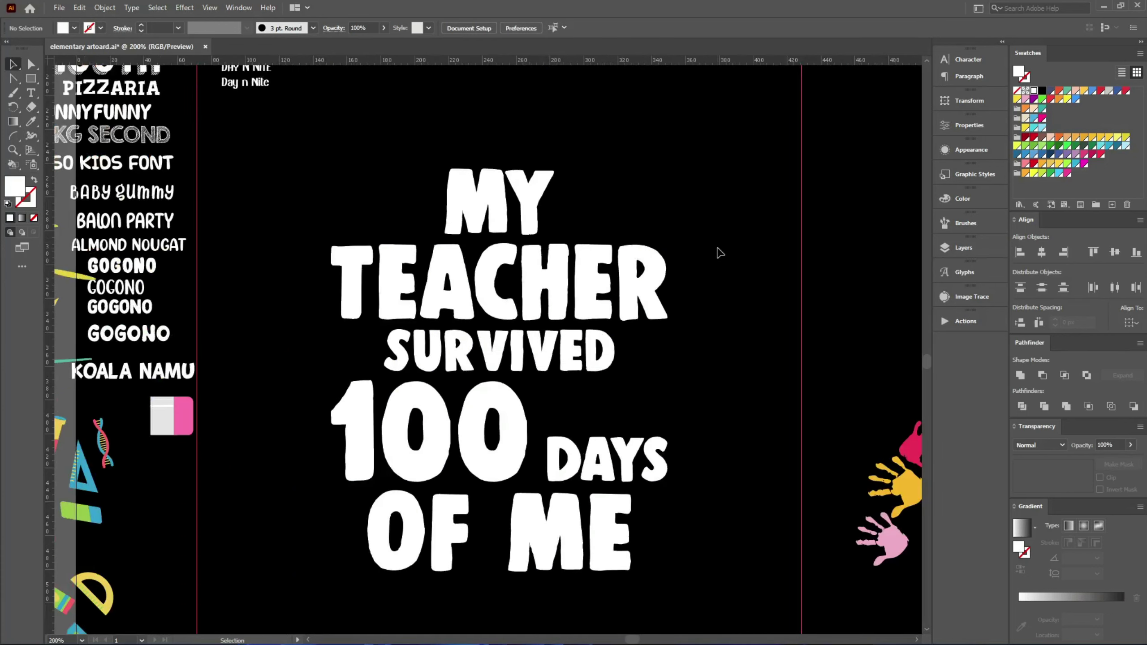
scroll(721, 253, down, 2)
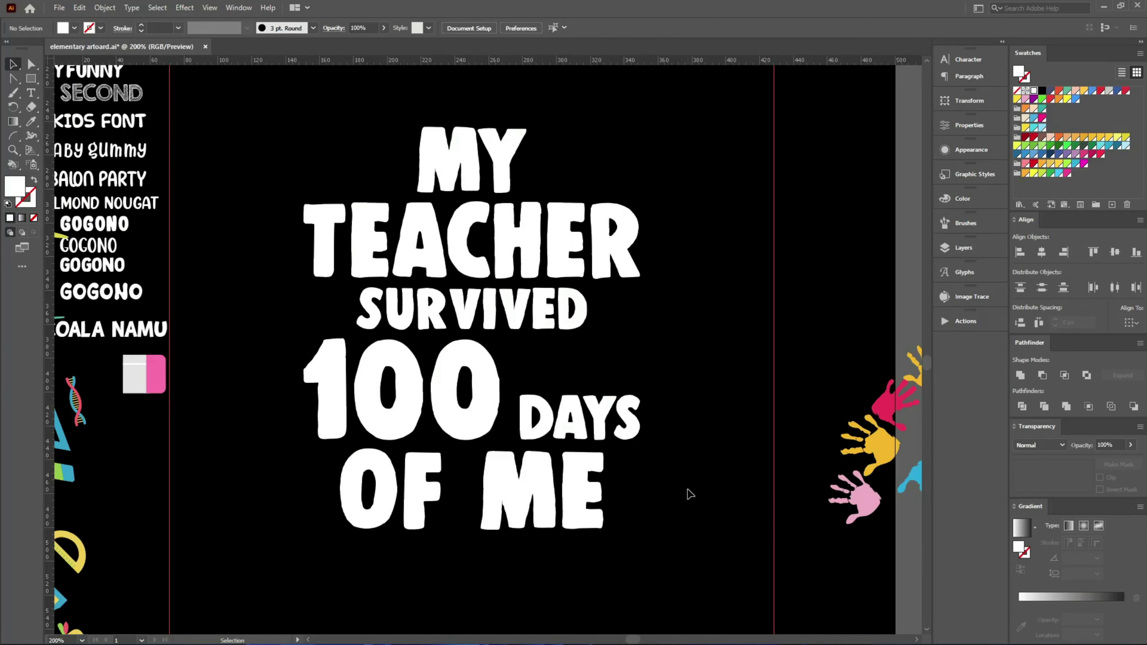
scroll(696, 481, up, 3)
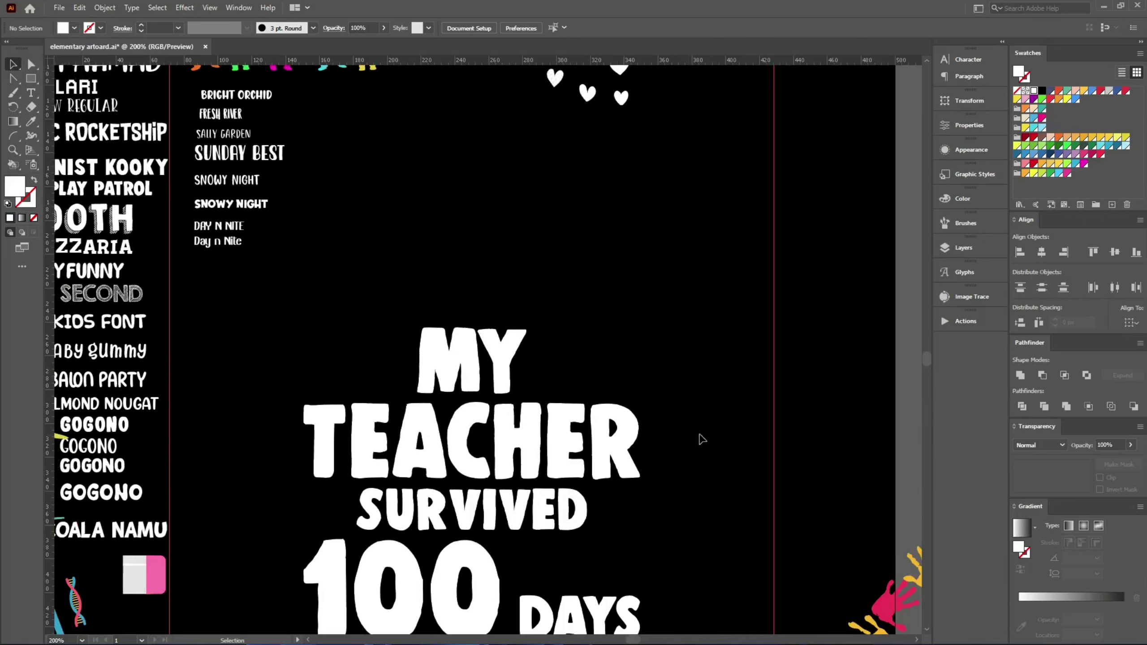
scroll(609, 442, up, 3)
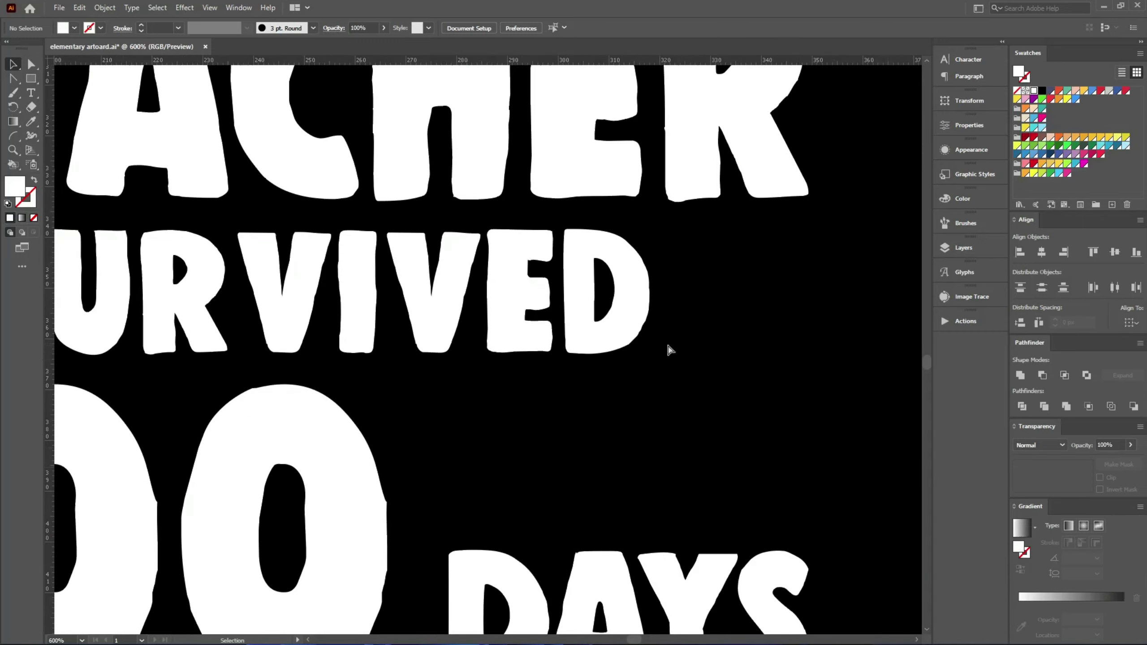
scroll(670, 349, down, 5)
scroll(541, 316, down, 2)
scroll(452, 226, up, 2)
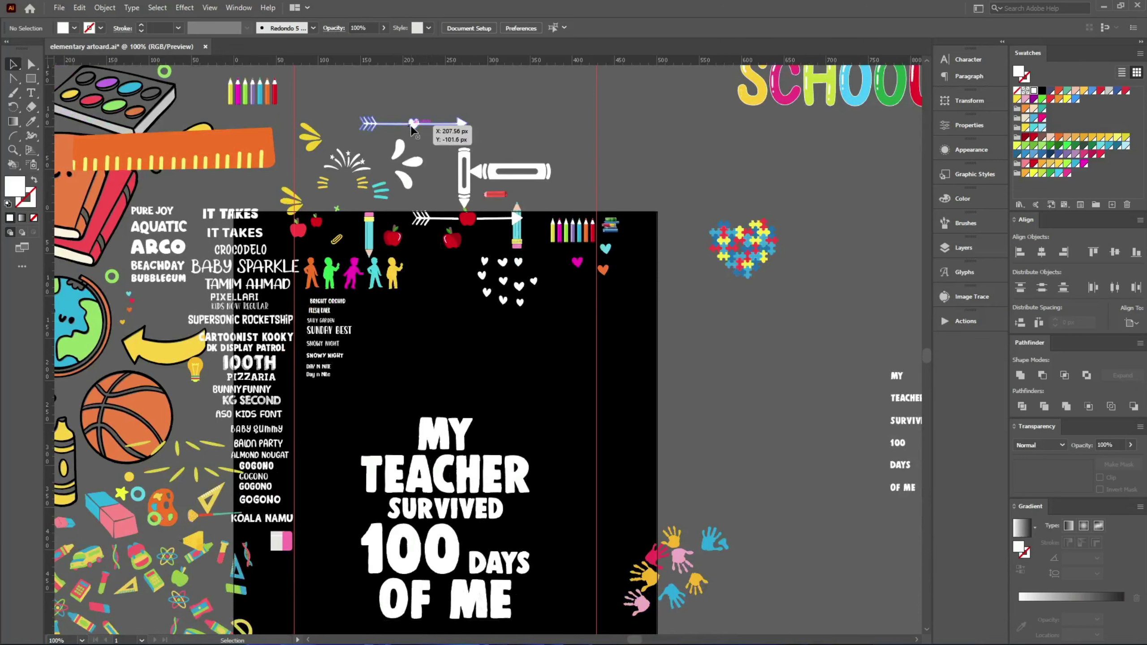
Put the arrow on MY and an apple aligned to TEACHER's right edge, centred on MY
drag(412, 129, 423, 440)
scroll(434, 447, up, 2)
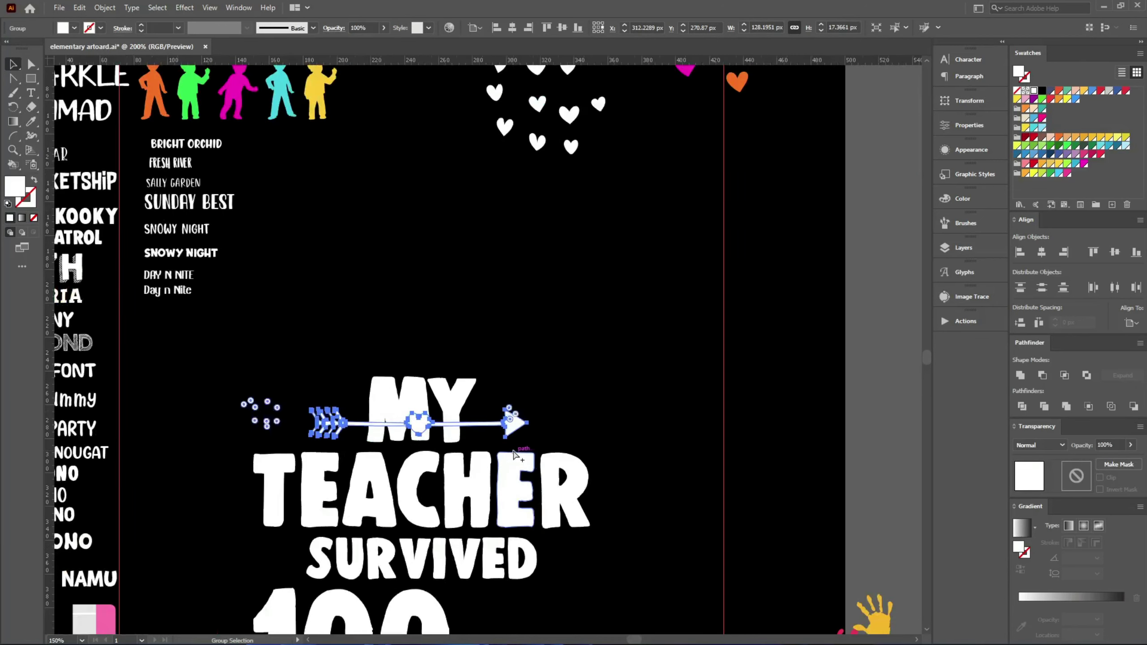
scroll(465, 325, down, 1)
drag(449, 138, 532, 434)
scroll(535, 416, up, 3)
shift+click(540, 398)
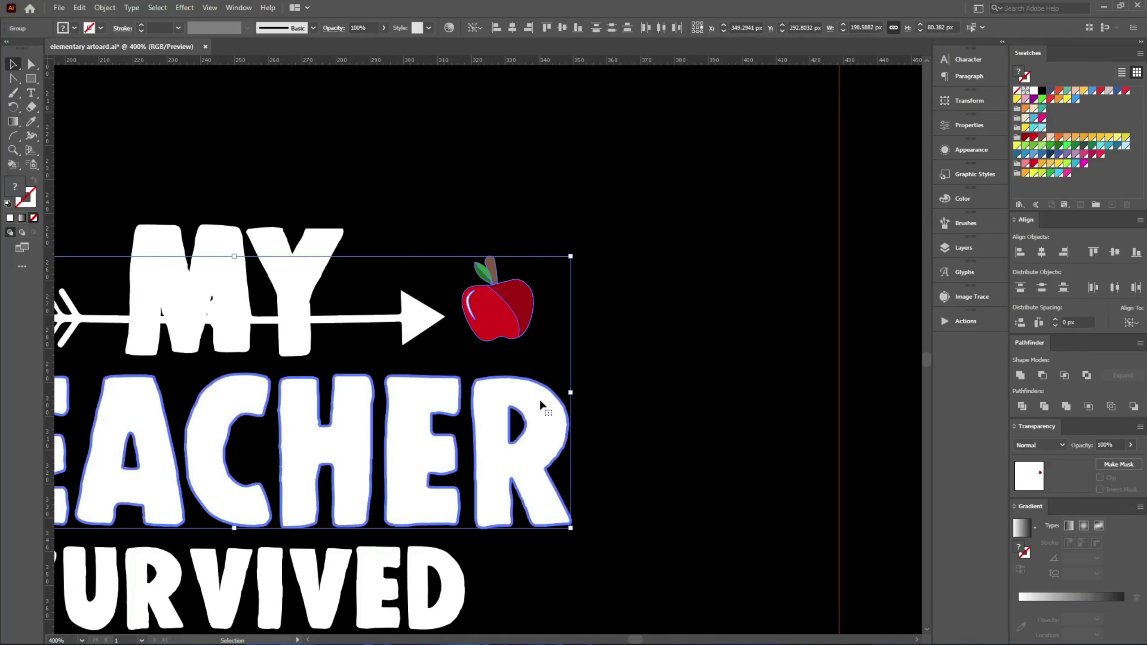
click(1064, 252)
drag(647, 205, 289, 264)
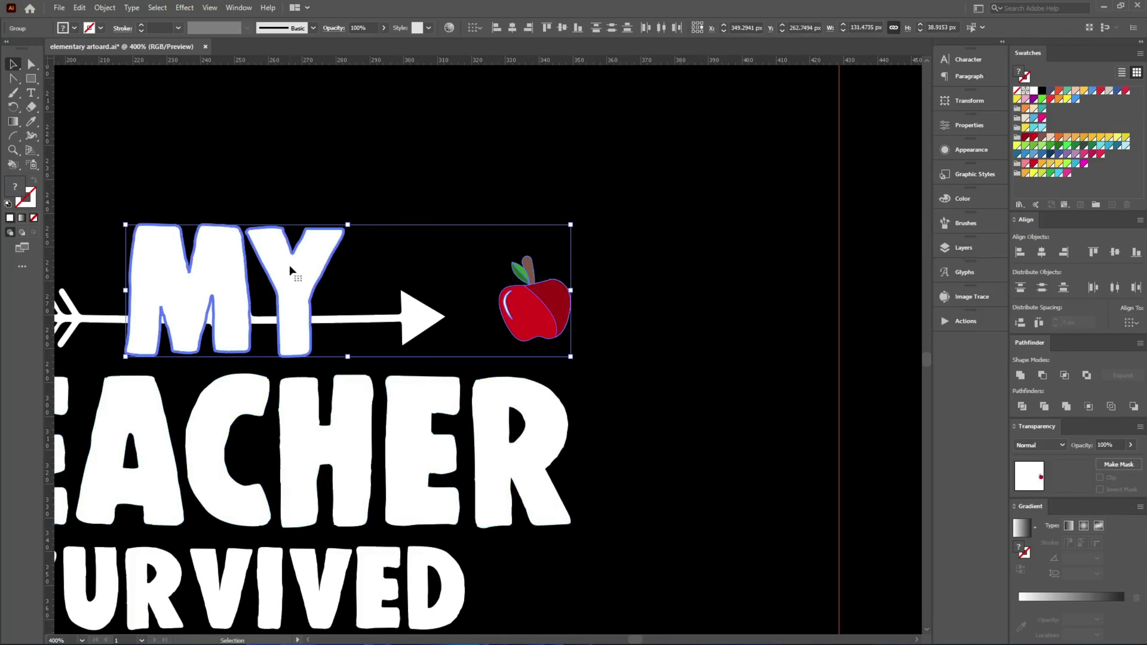
click(561, 28)
Make a vertically reflected copy of the apple aligned to TEACHER's left edge
mouse_move(529, 292)
mouse_down()
mouse_move(689, 316)
mouse_move(649, 313)
mouse_up()
click(689, 316)
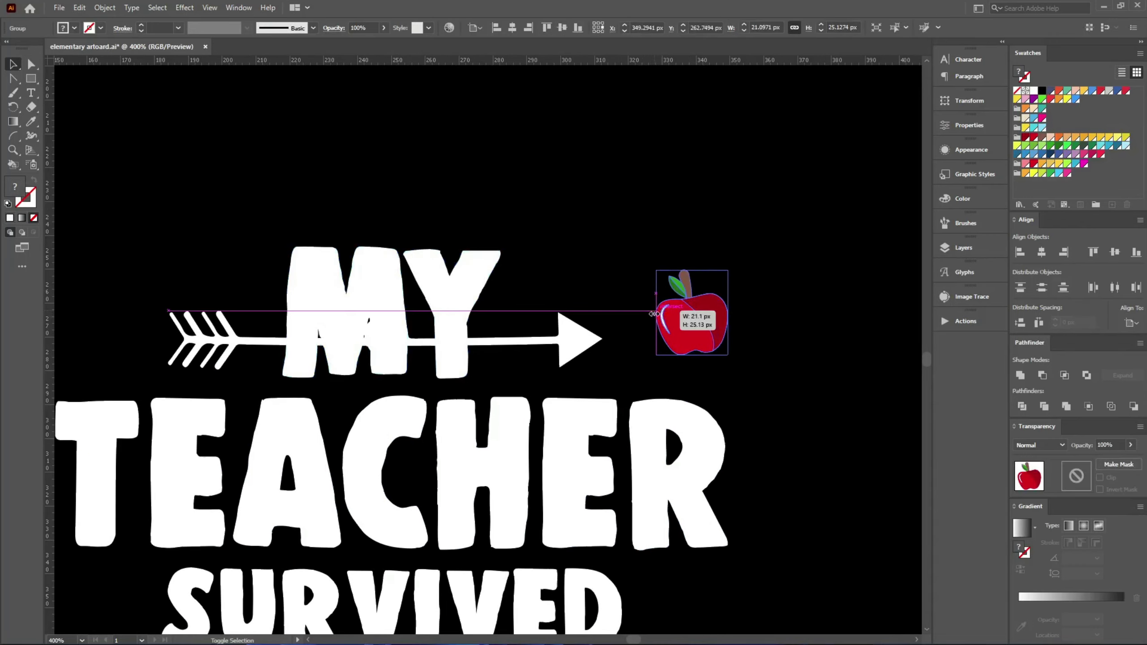
key(o)
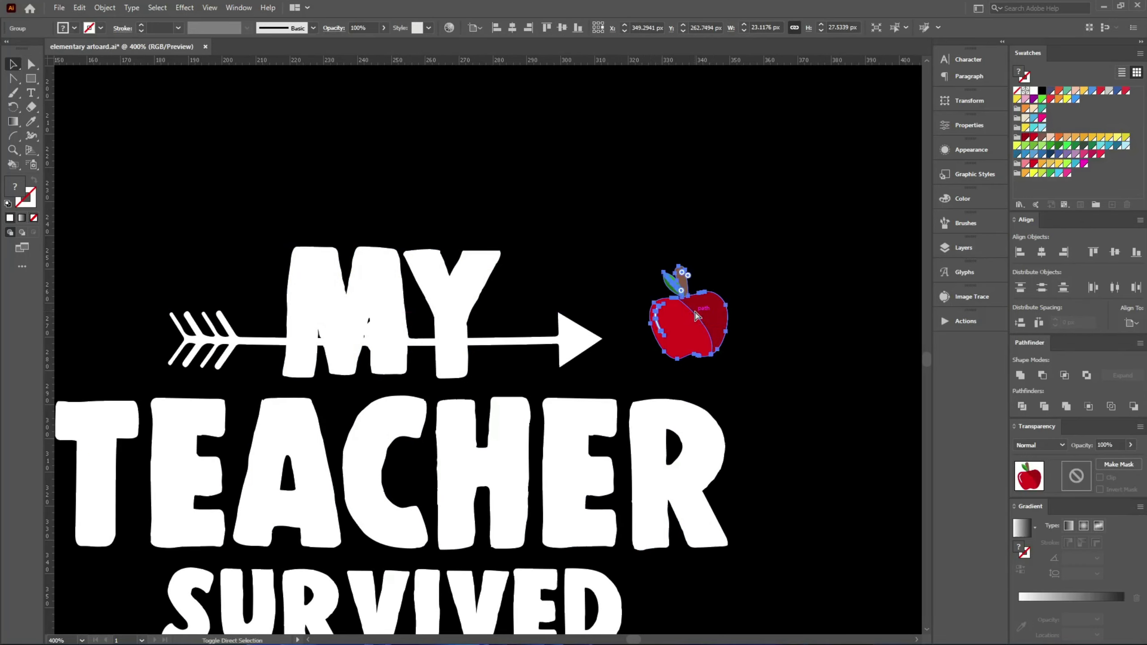
key(Return)
click(684, 448)
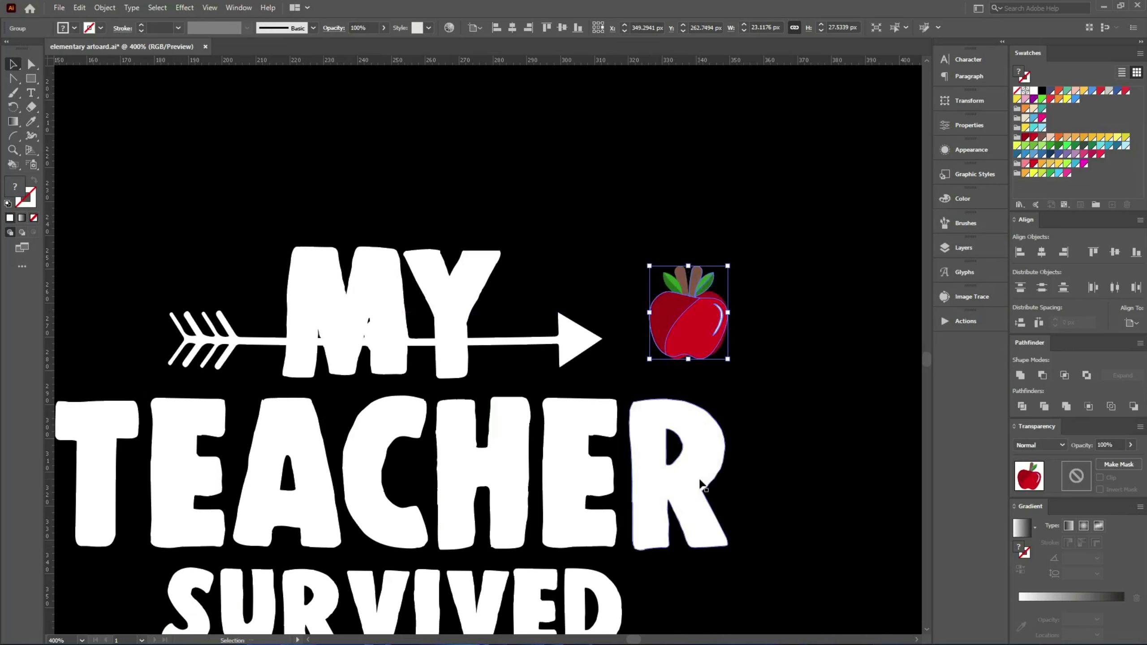
shift+click(702, 487)
click(1018, 255)
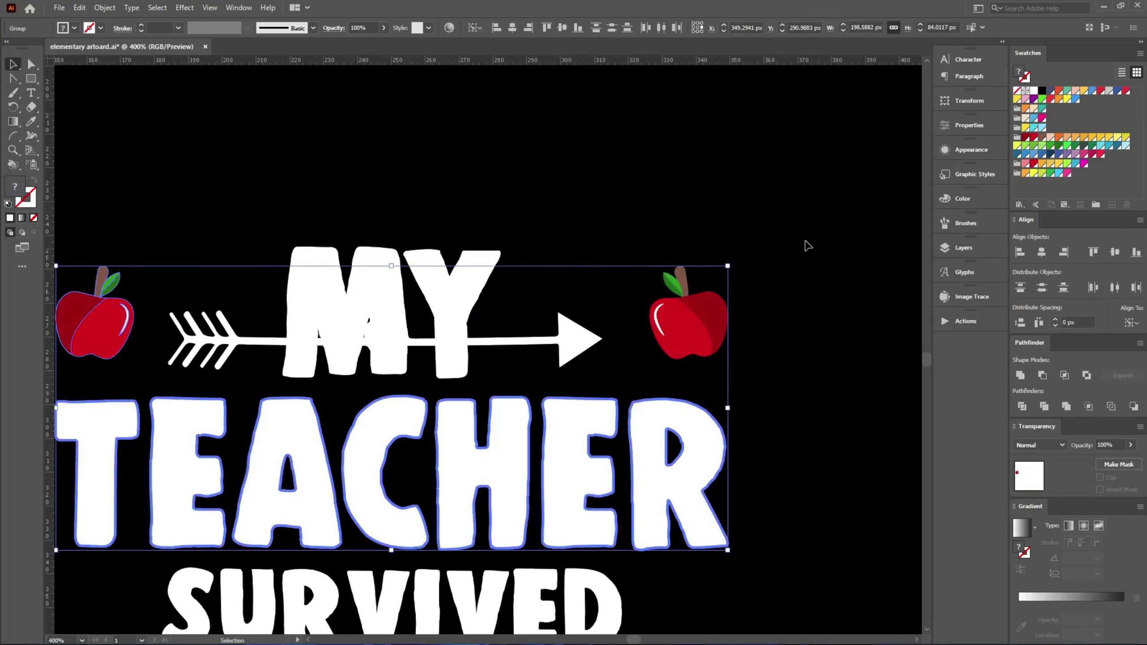
click(804, 246)
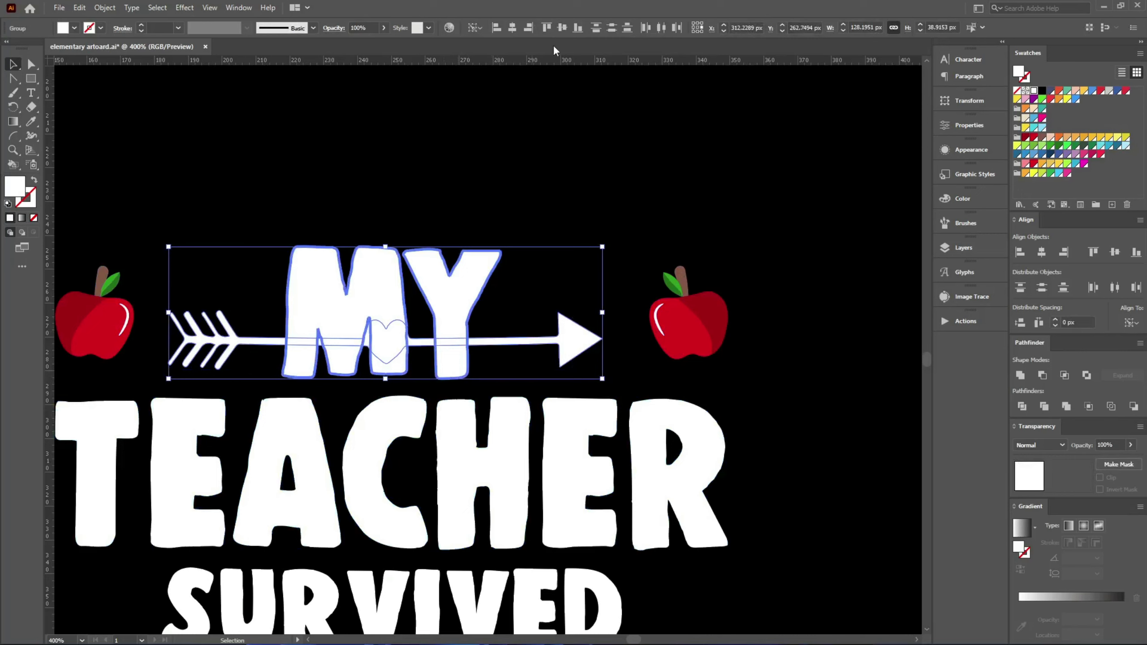
Centre the arrow on MY and widen it to about 145 px toward the apples
click(512, 28)
click(562, 28)
click(597, 316)
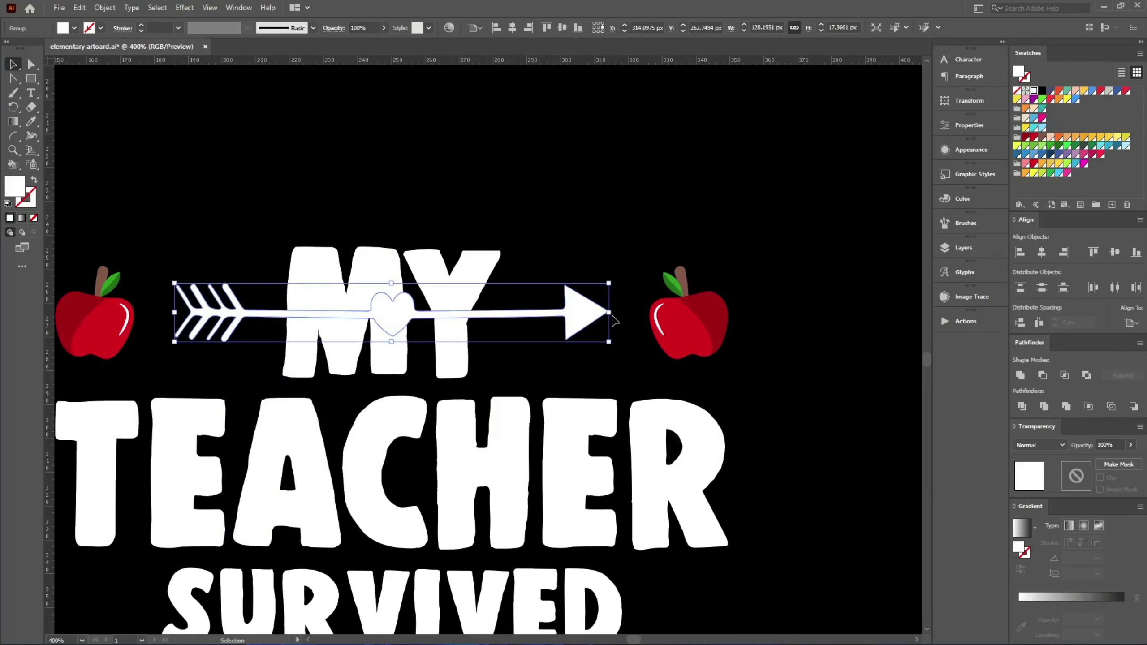
drag(610, 317, 639, 316)
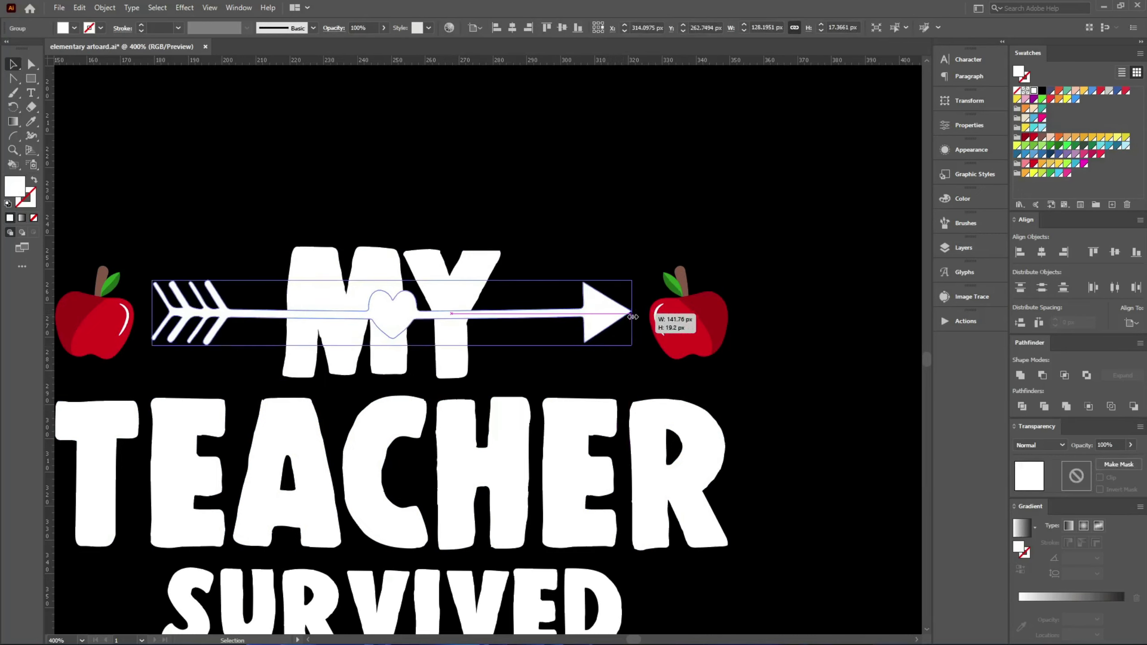
key(ctrl+equal)
click(461, 318)
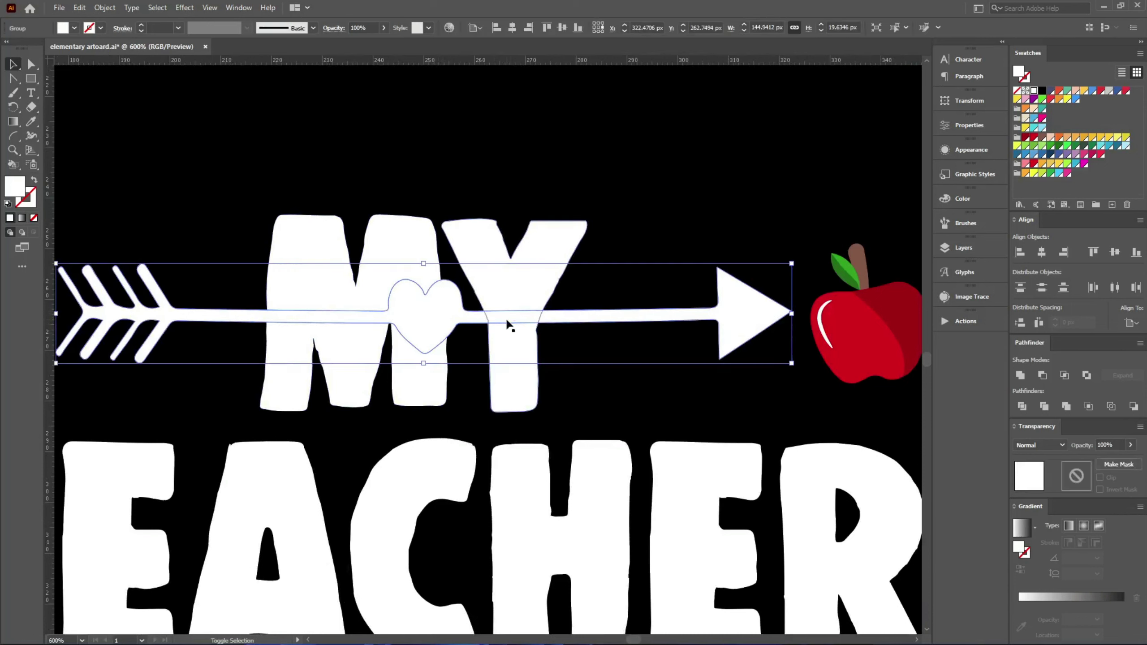
Erase the arrow's shaft and heart from behind the letters of MY
key(shift+e)
drag(411, 132, 259, 465)
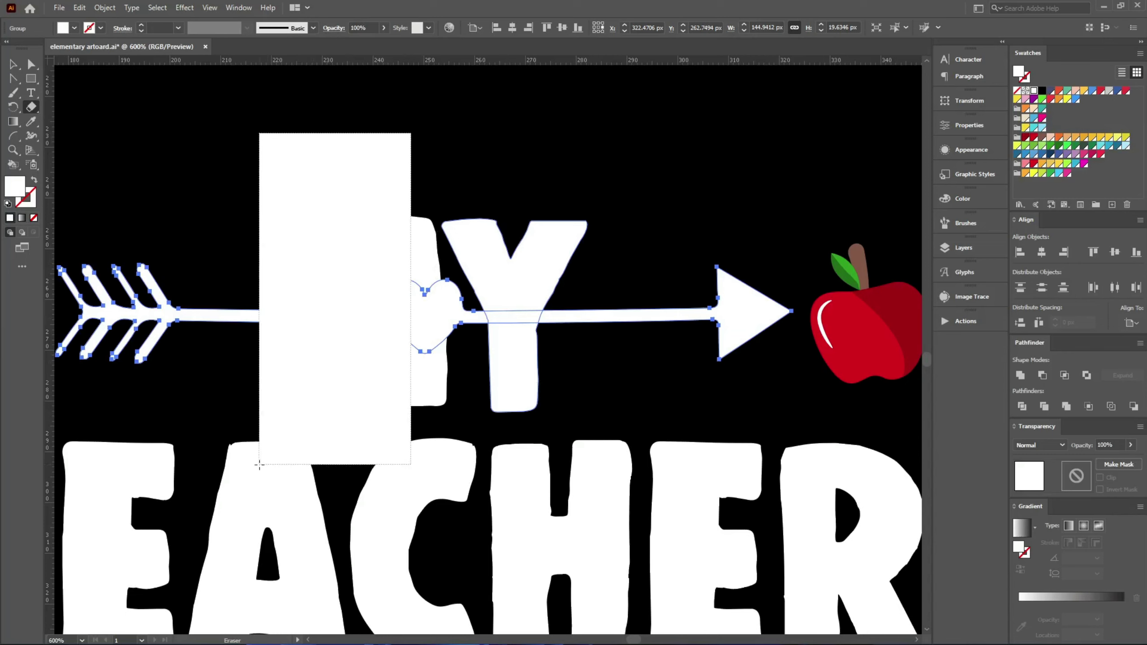
mouse_move(359, 144)
mouse_down()
mouse_move(572, 489)
mouse_move(563, 489)
mouse_up()
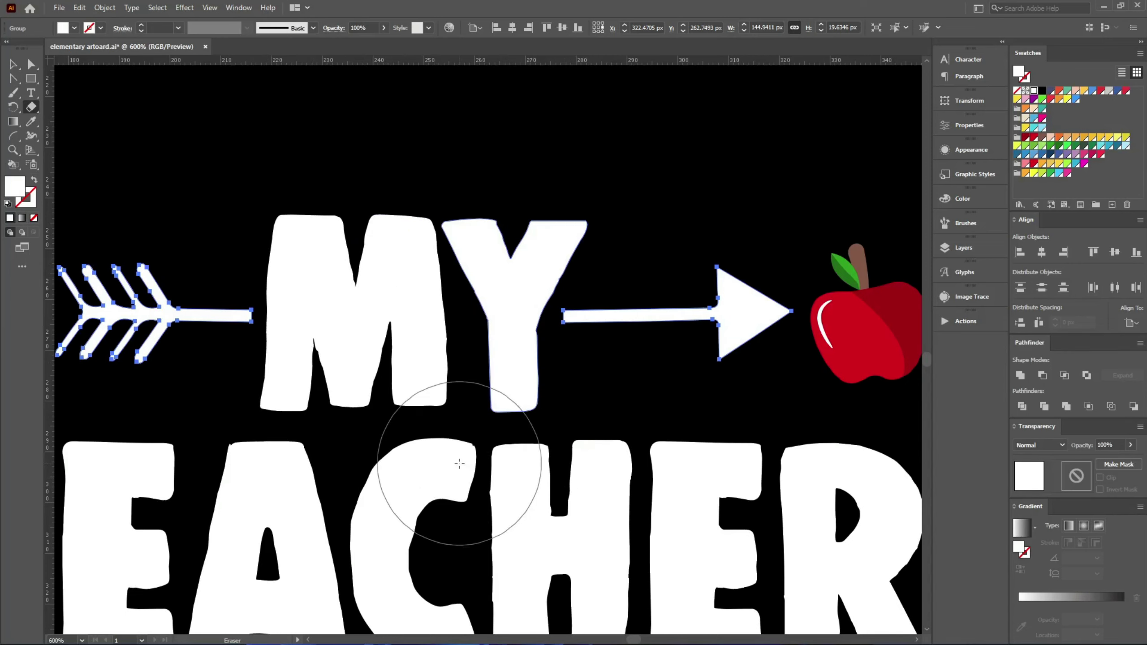
drag(475, 229, 557, 390)
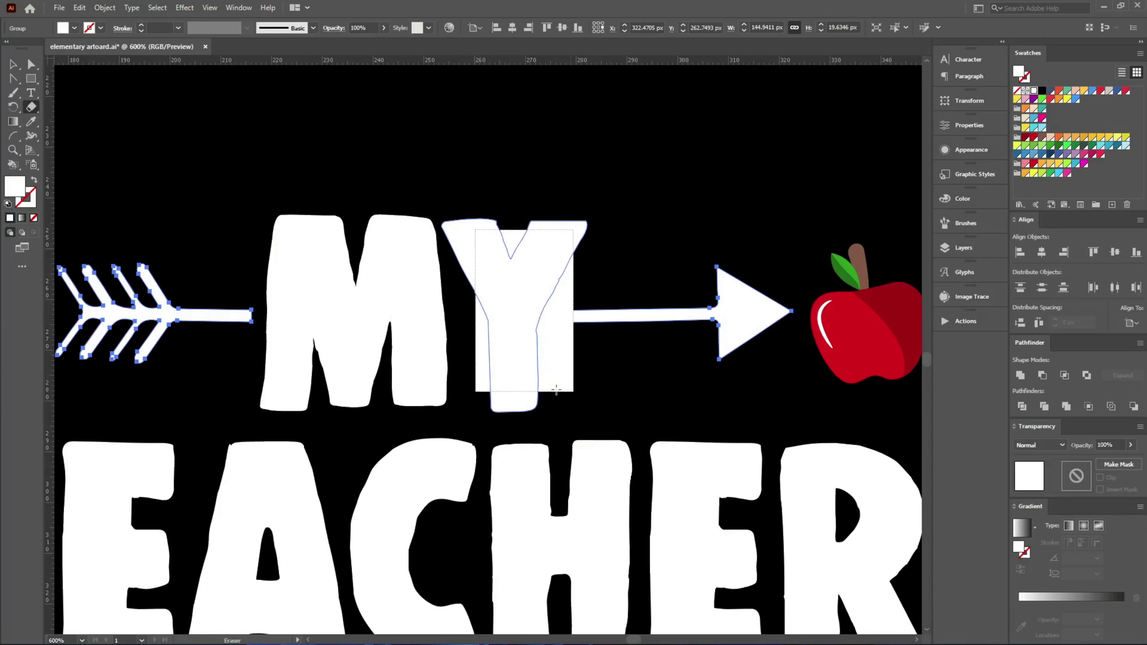
key(v)
Move TEACHER up closer to MY and SURVIVED up closer to TEACHER
scroll(515, 251, down, 5)
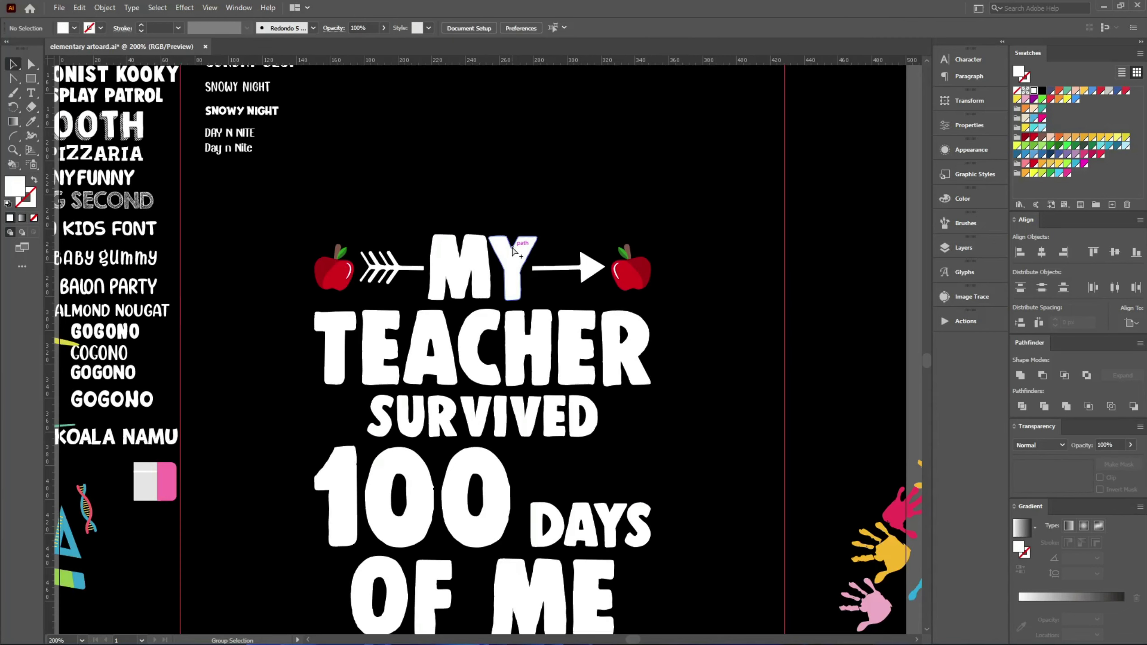
drag(295, 218, 760, 291)
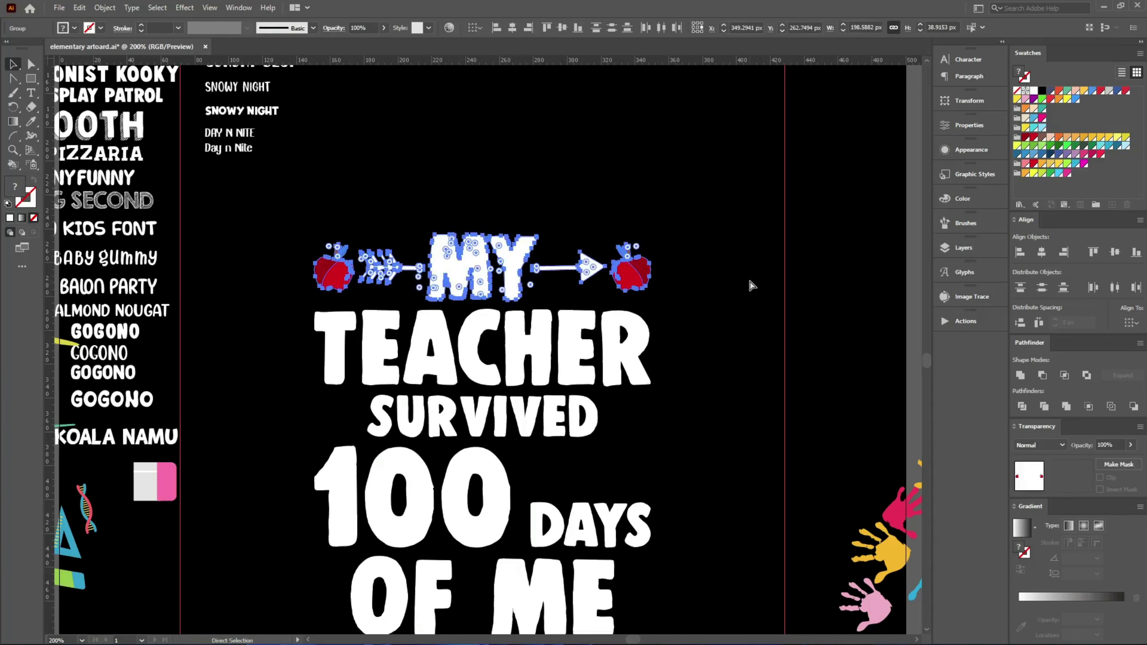
click(745, 294)
scroll(353, 358, up, 2)
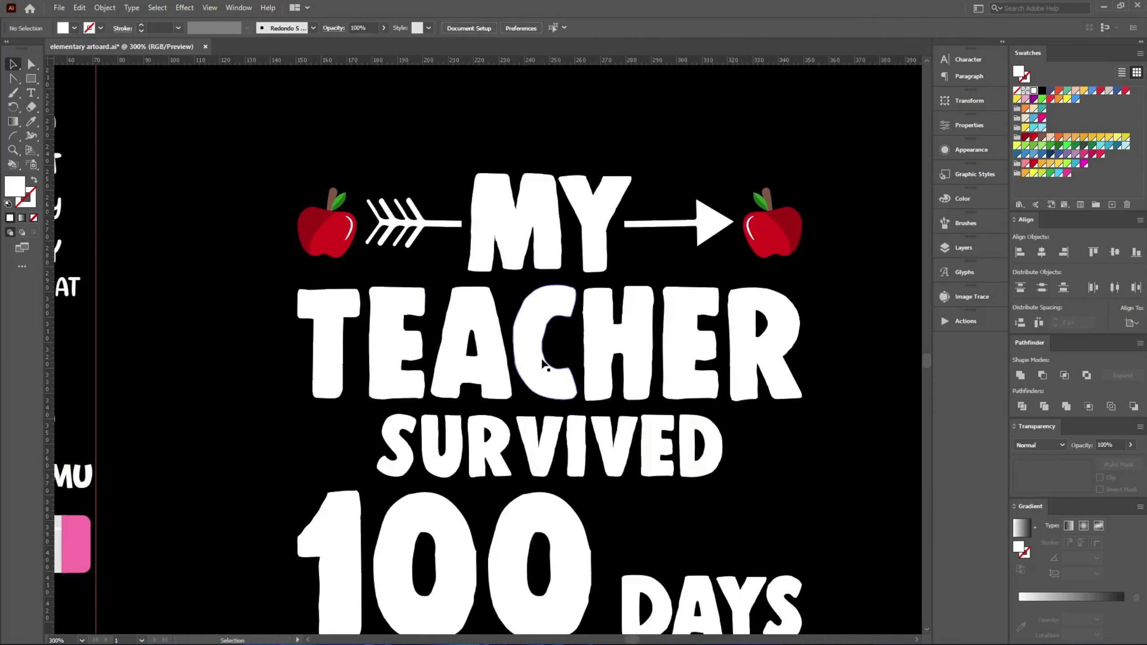
drag(548, 361, 541, 353)
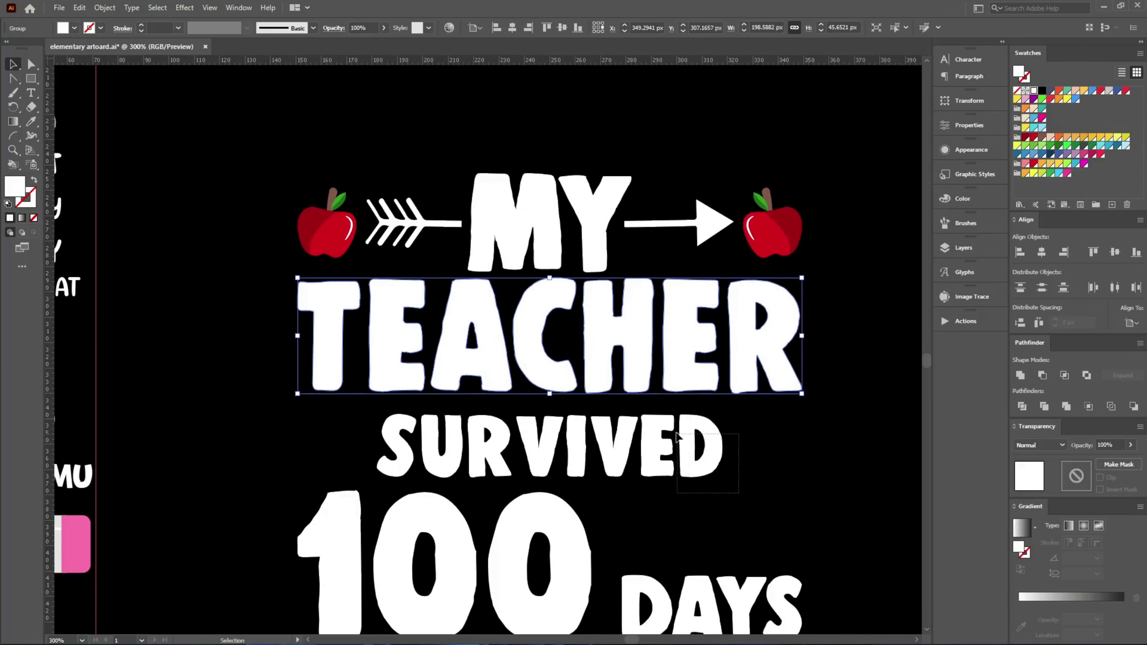
drag(723, 467, 759, 456)
click(762, 458)
scroll(827, 459, down, 2)
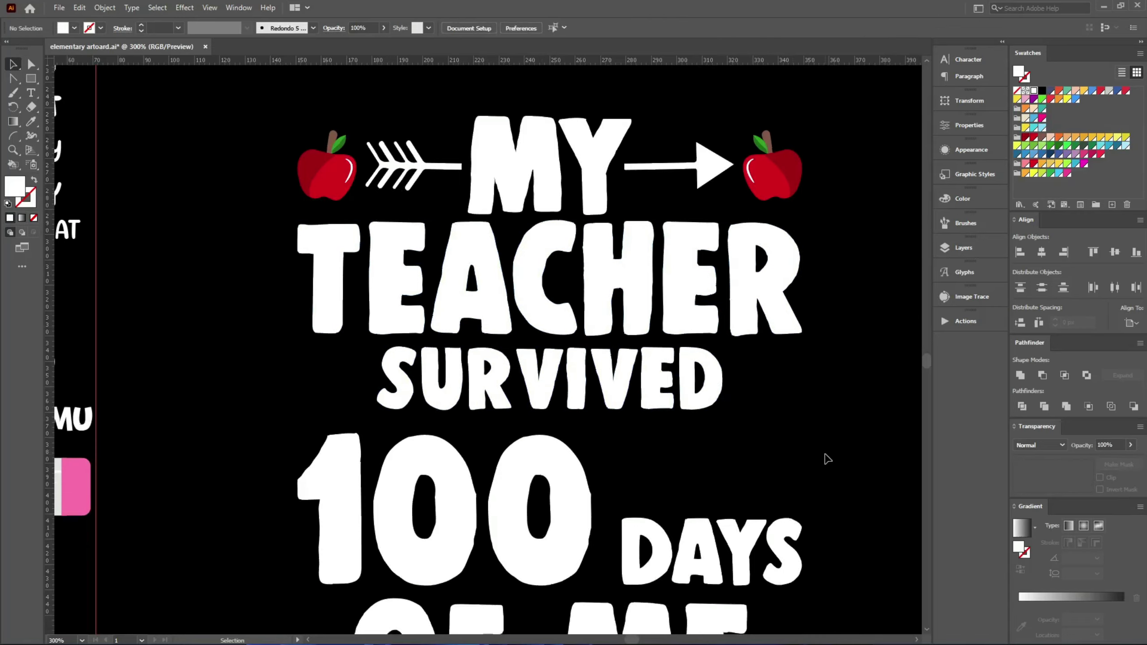
Move the yellow burst from the assets to beside SURVIVED
scroll(448, 385, down, 2)
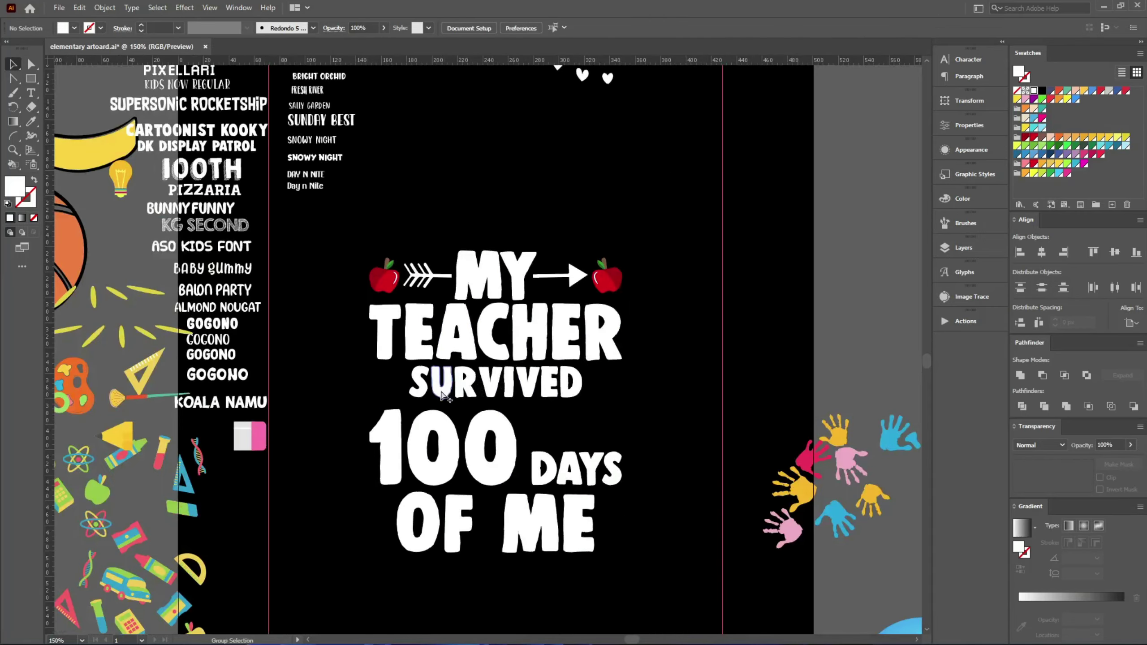
scroll(449, 385, down, 1)
scroll(145, 263, up, 3)
scroll(145, 263, down, 3)
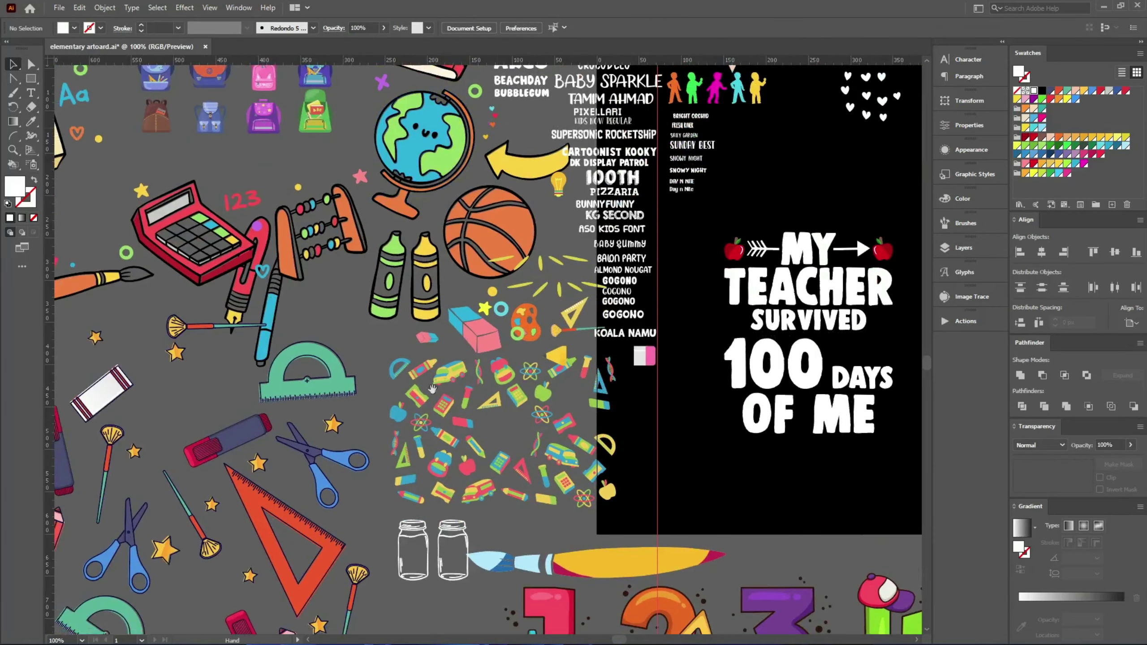
scroll(145, 264, down, 5)
scroll(333, 474, down, 3)
scroll(333, 474, down, 1)
scroll(333, 475, up, 8)
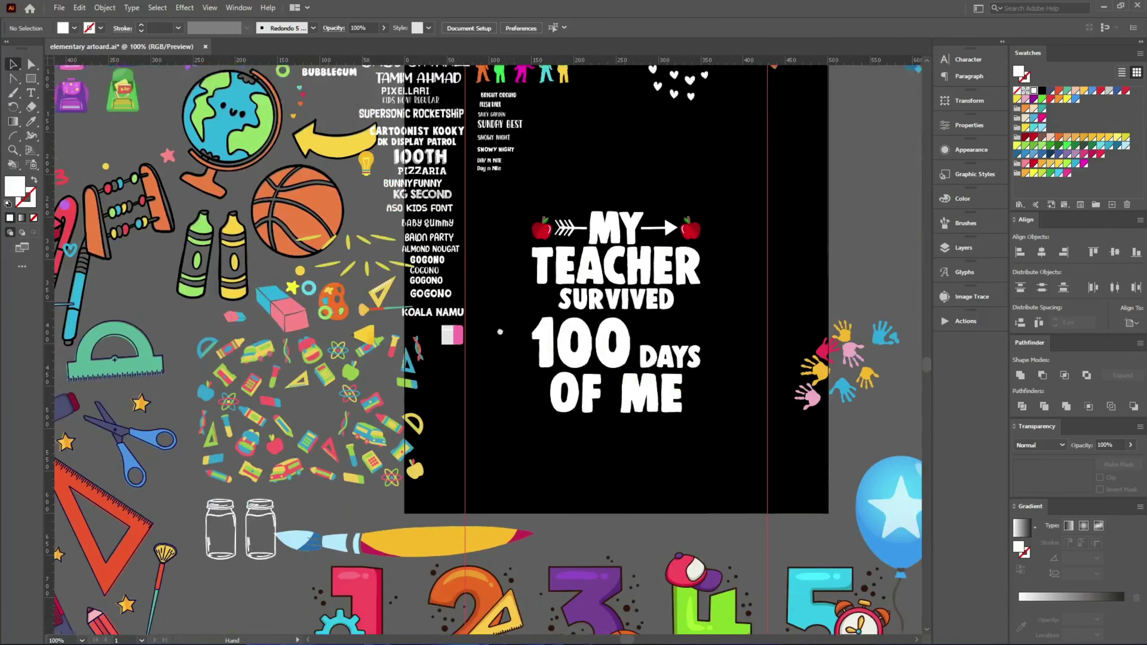
scroll(333, 475, up, 3)
scroll(312, 136, right, 3)
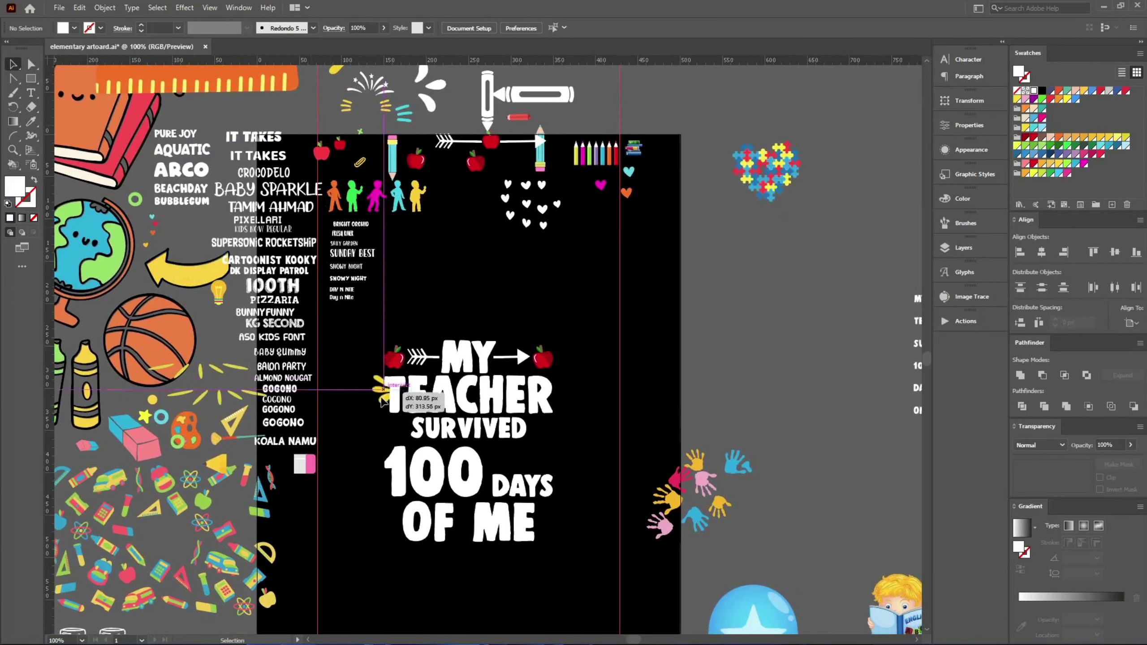
drag(311, 136, 395, 422)
Align the yellow burst to TEACHER's left edge
scroll(396, 423, up, 10)
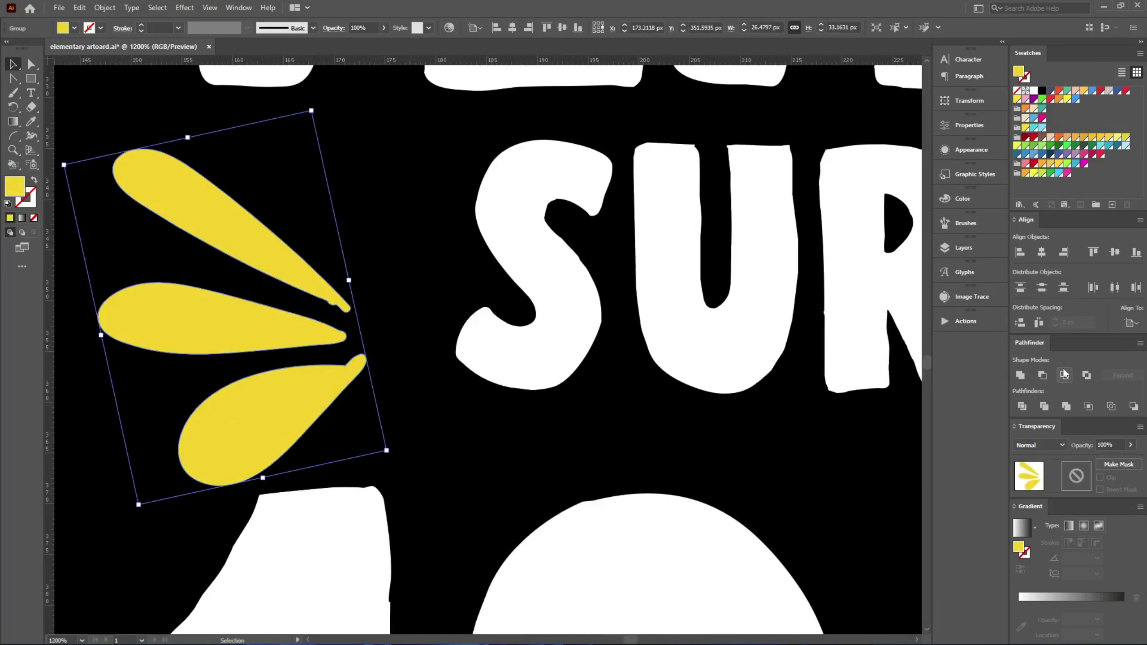
scroll(582, 350, down, 2)
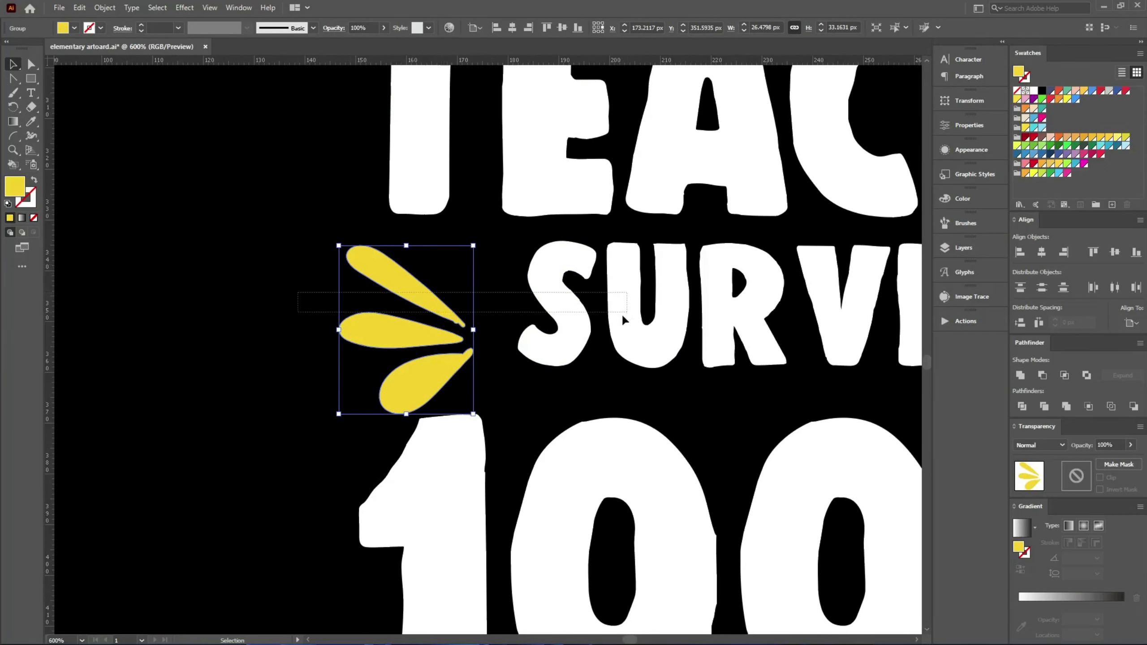
drag(623, 316, 575, 307)
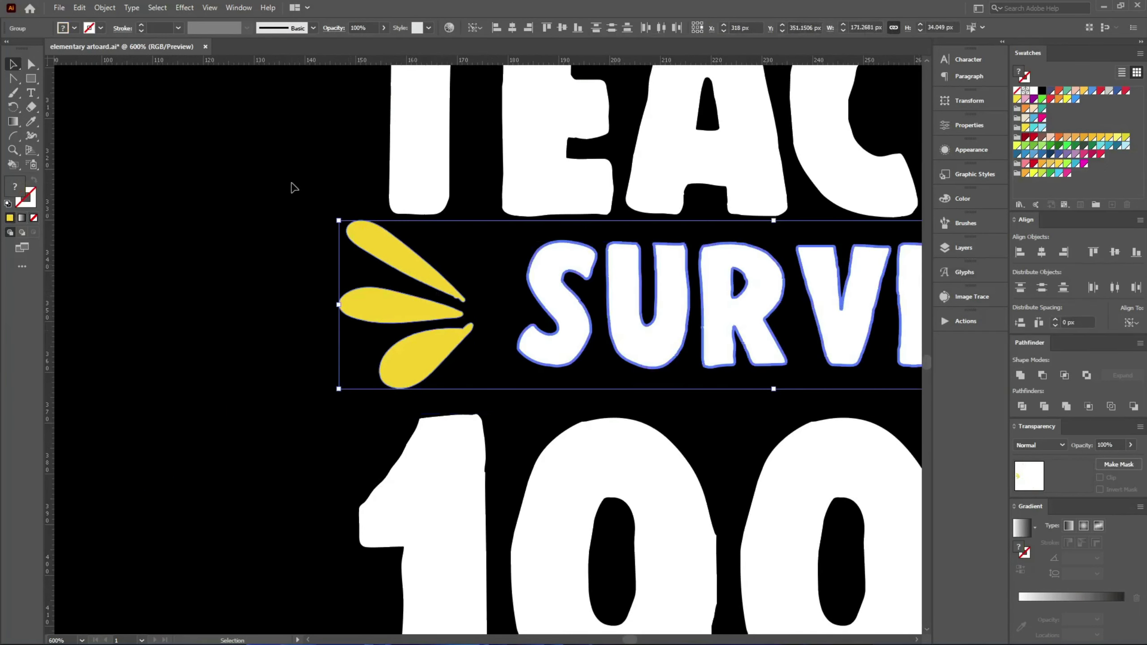
drag(294, 187, 410, 184)
key(ctrl+z)
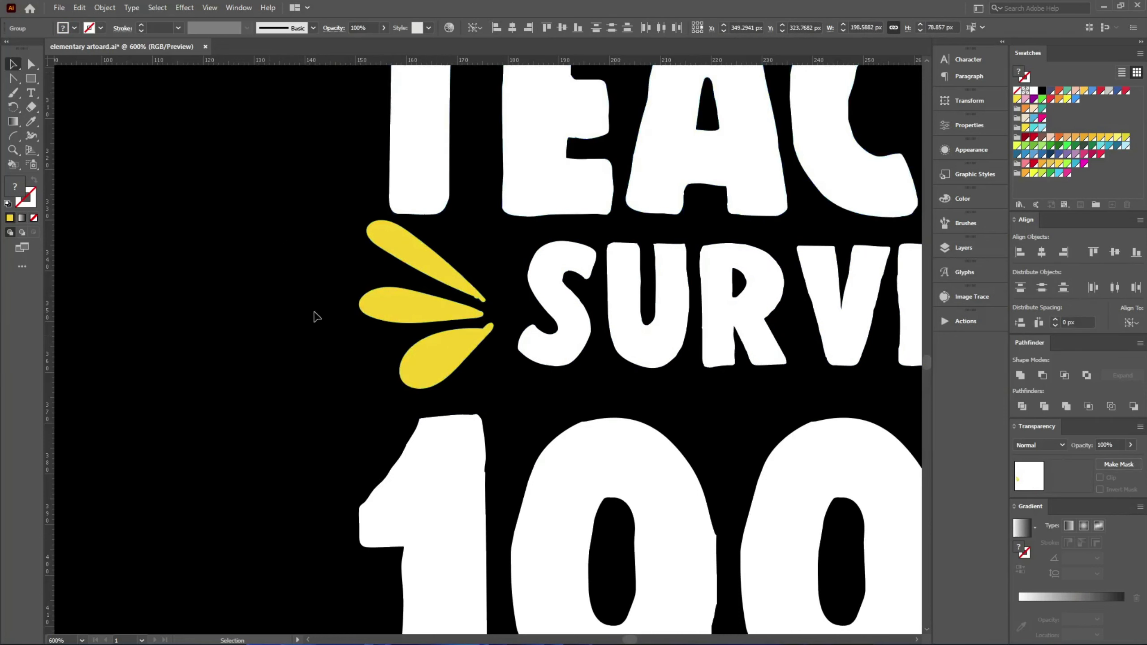
click(345, 300)
click(300, 323)
Reflect a vertical copy of the burst and align it to TEACHER's right edge
key(ctrl+minus)
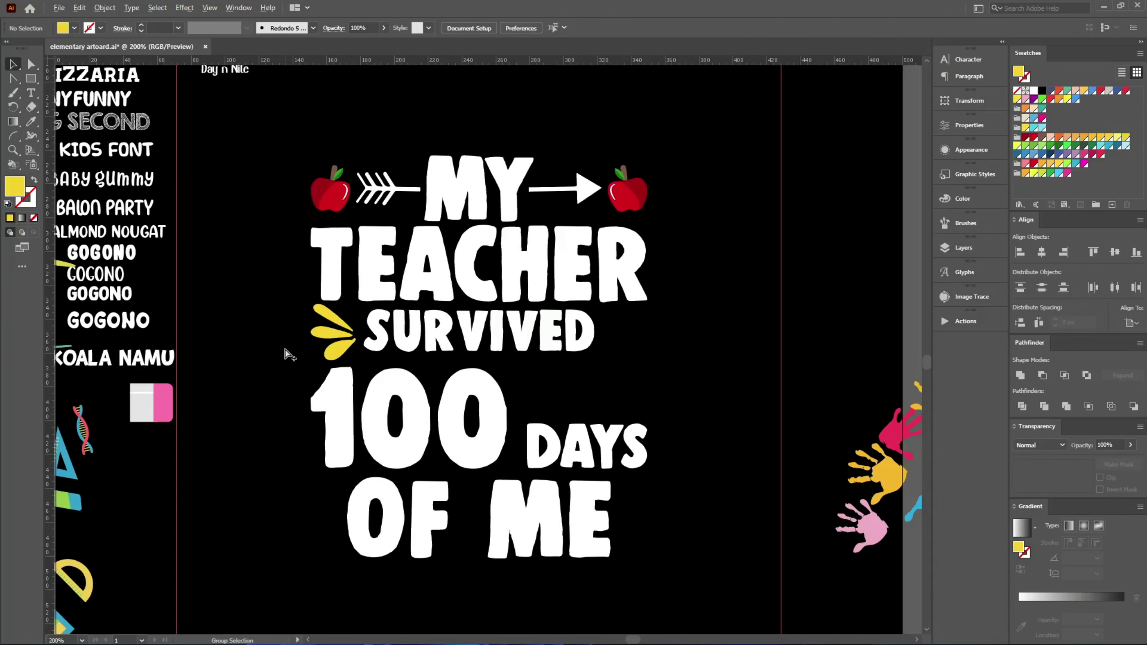
click(368, 330)
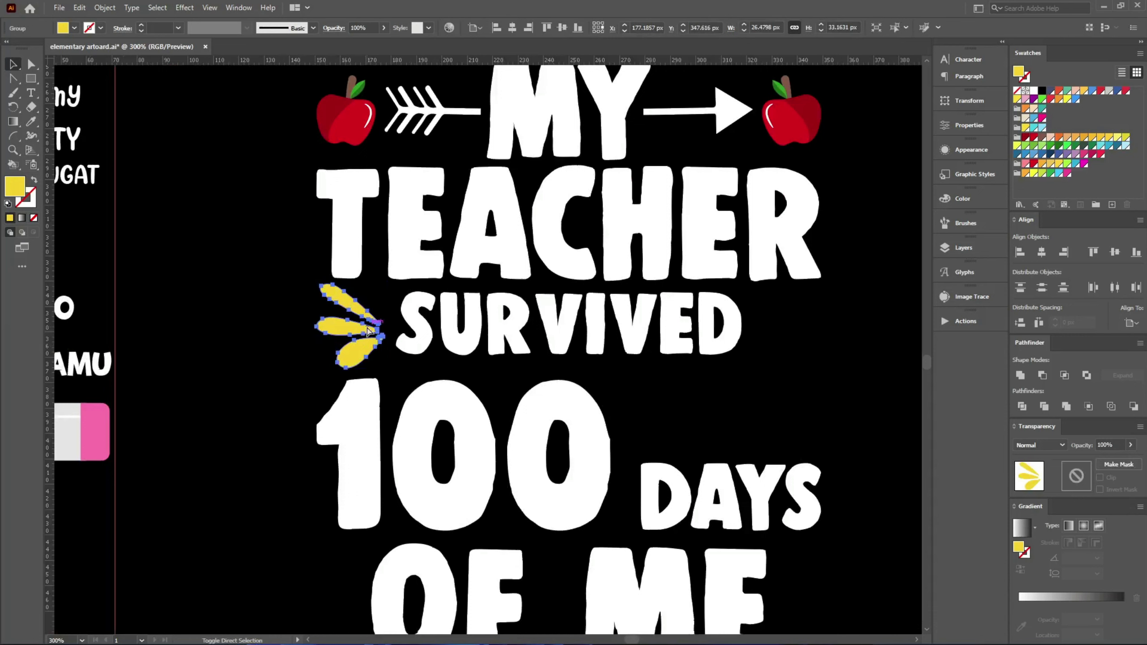
right_click(367, 330)
click(479, 378)
click(669, 454)
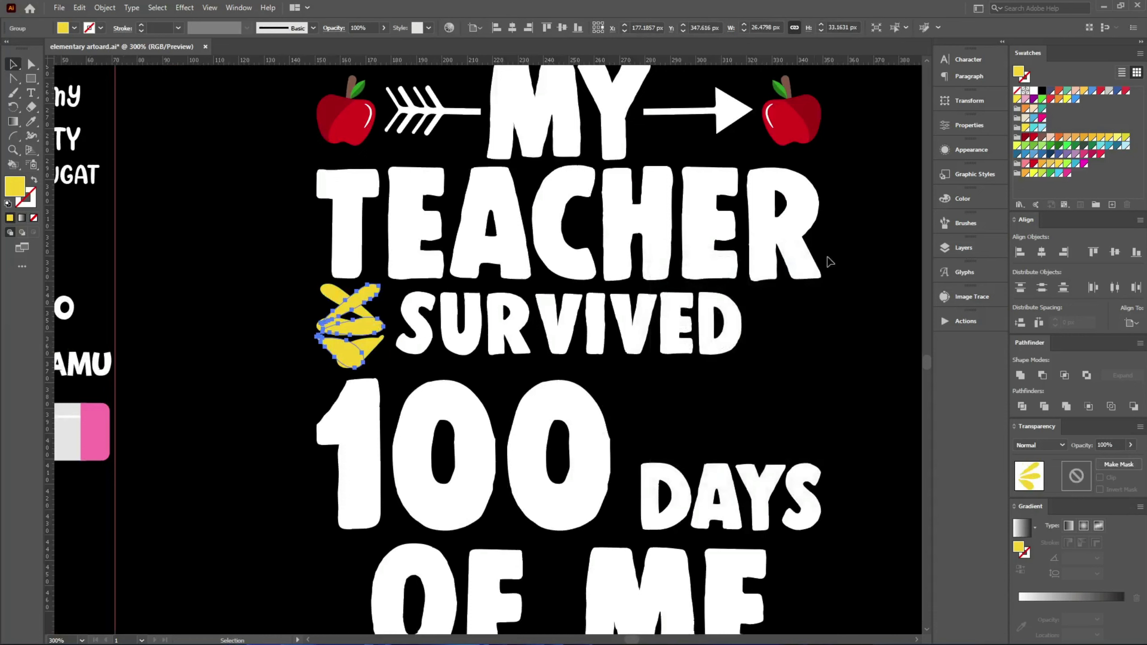
click(783, 249)
click(529, 28)
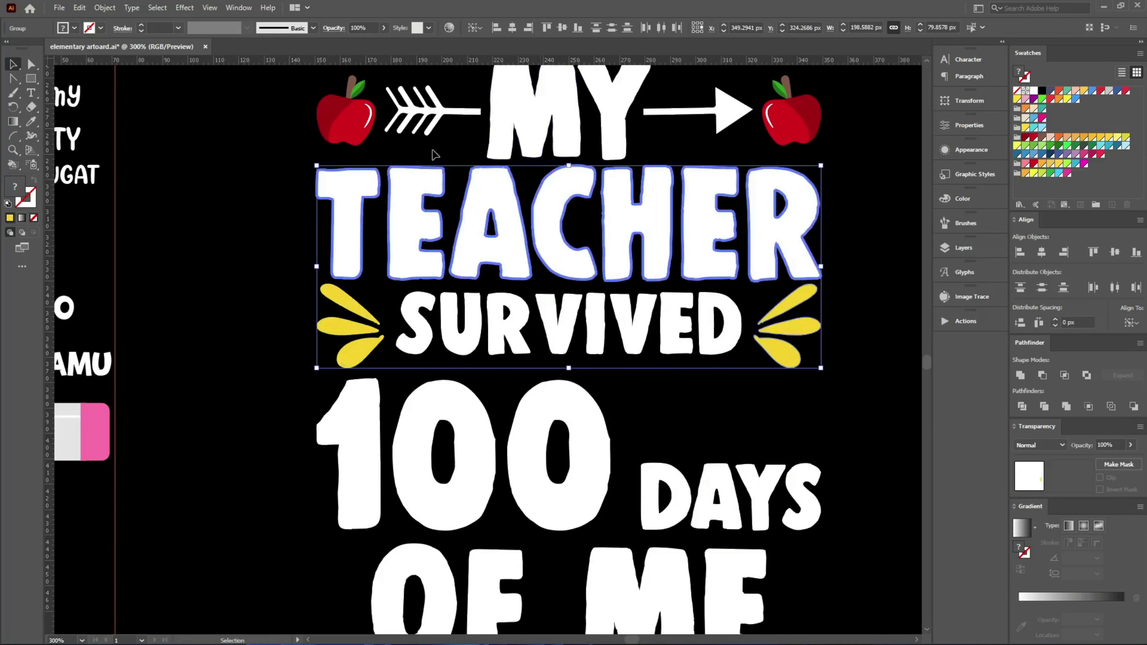
click(258, 335)
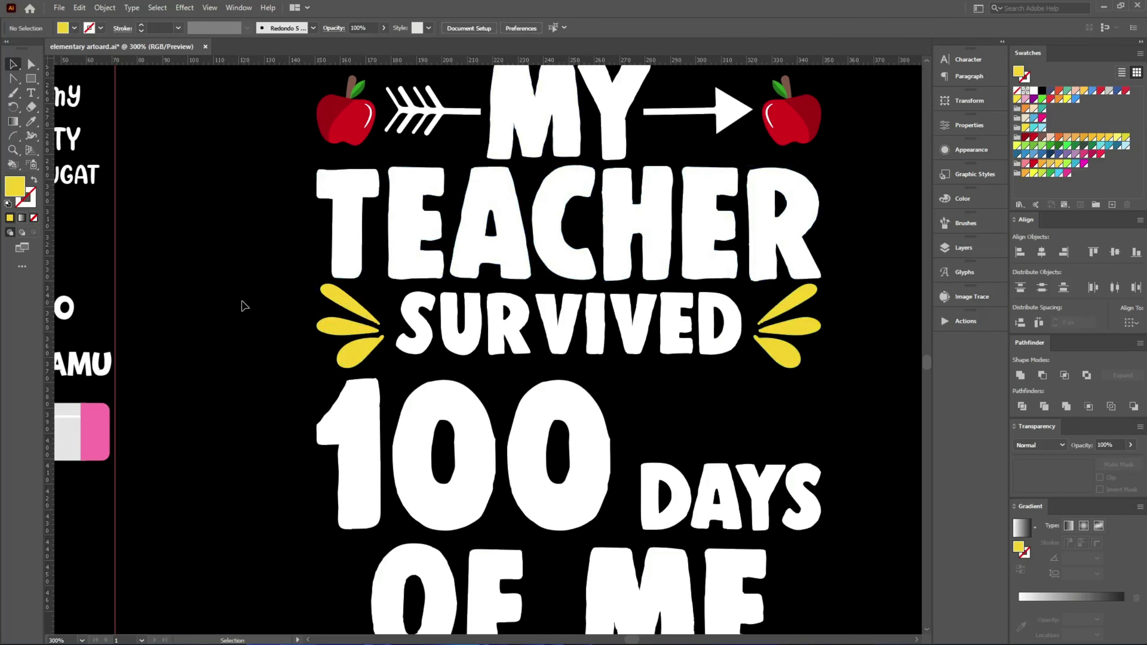
scroll(246, 324, down, 2)
scroll(226, 327, up, 2)
scroll(223, 328, down, 2)
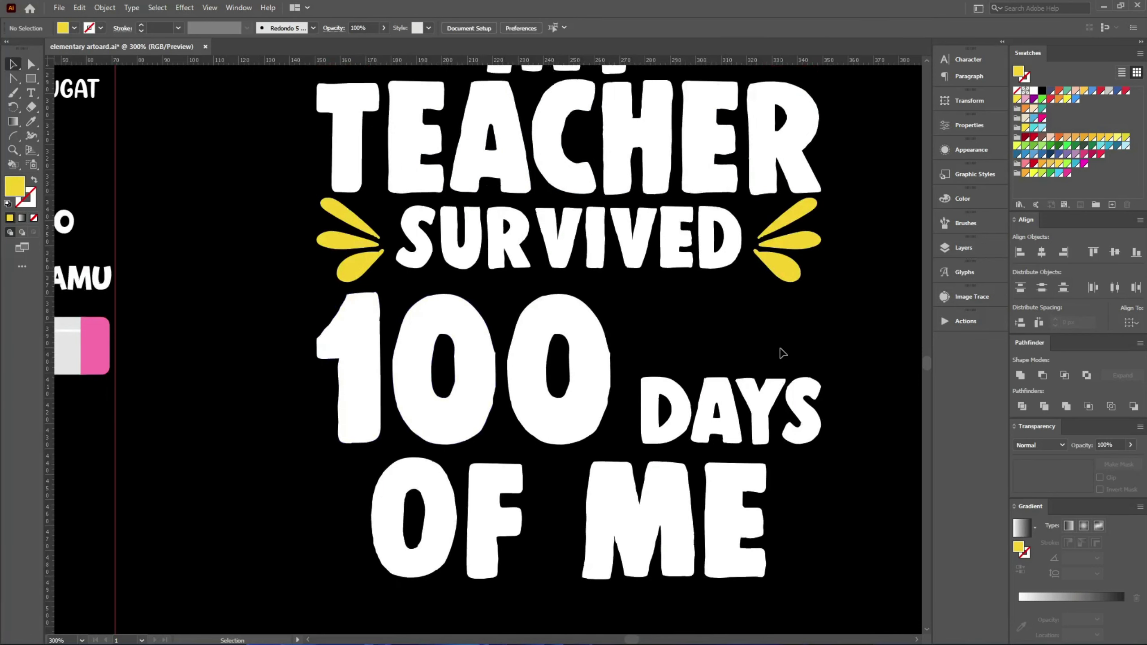
drag(678, 336, 699, 335)
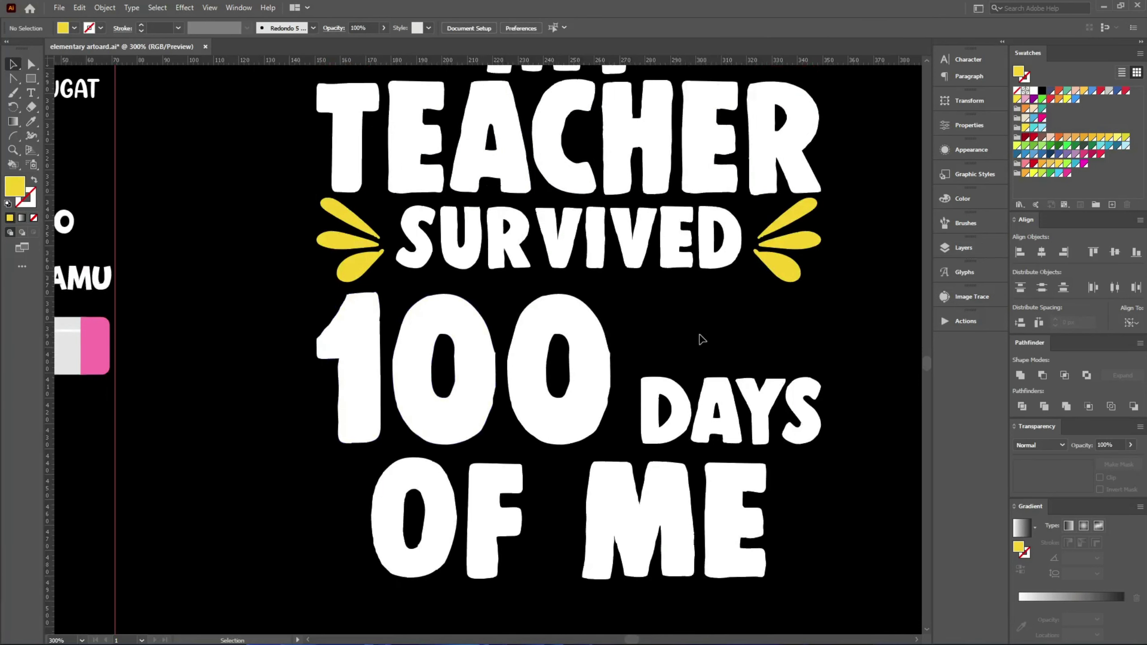
double_click(377, 326)
scroll(376, 328, up, 2)
scroll(376, 328, down, 2)
double_click(551, 340)
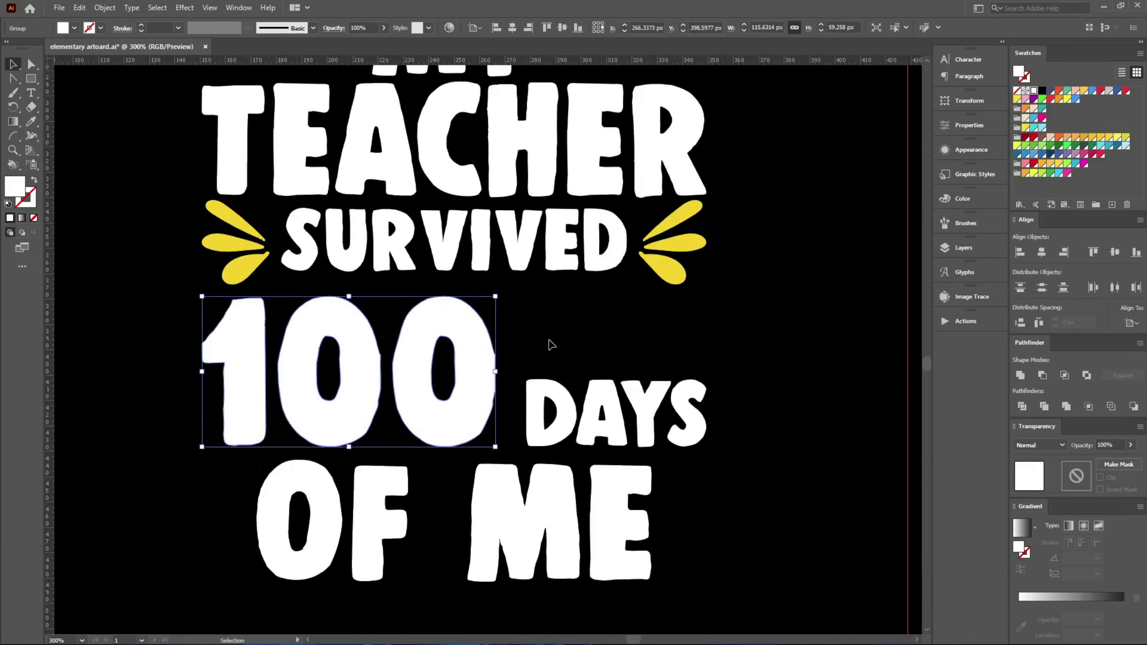
click(567, 331)
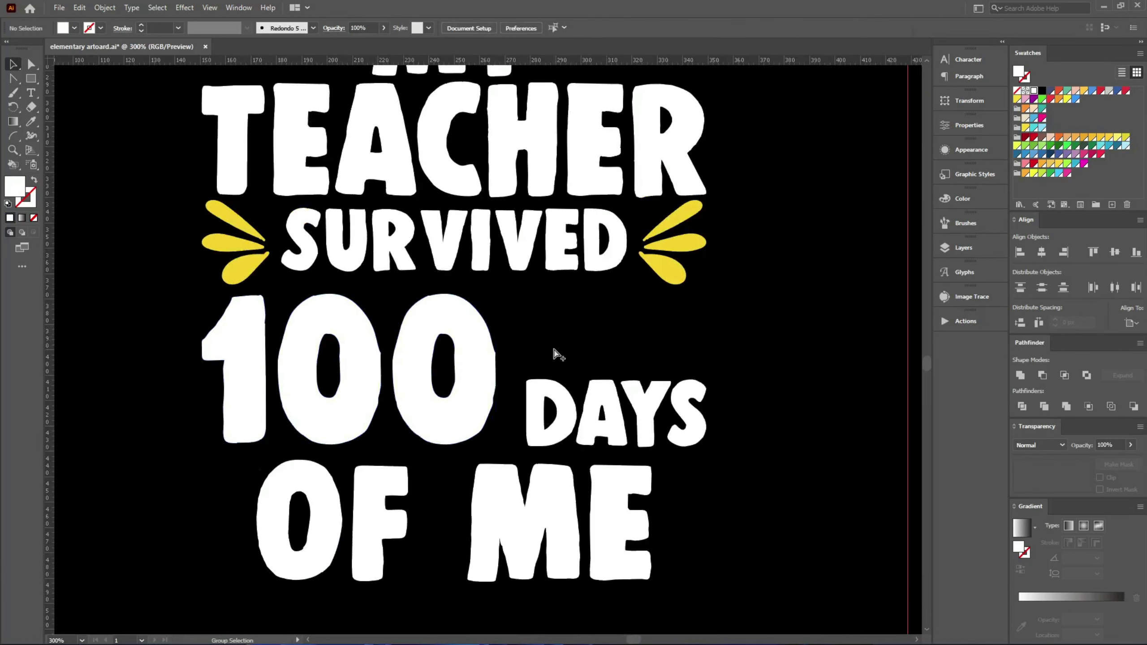
click(469, 409)
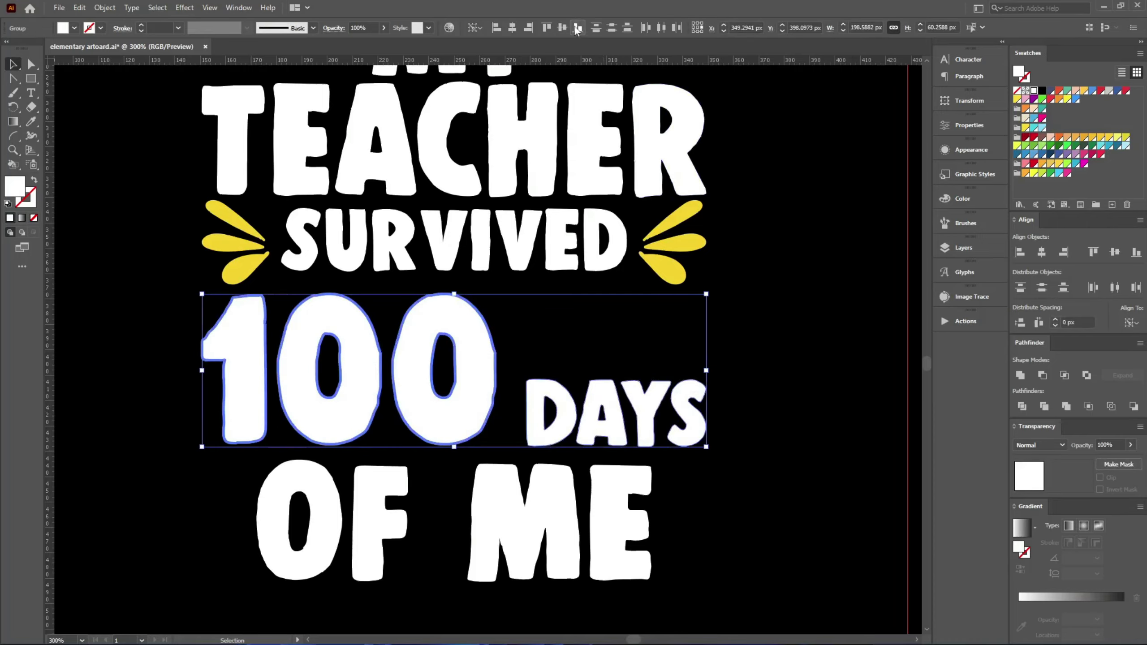
click(592, 381)
scroll(593, 382, down, 2)
scroll(668, 383, up, 2)
scroll(696, 289, up, 2)
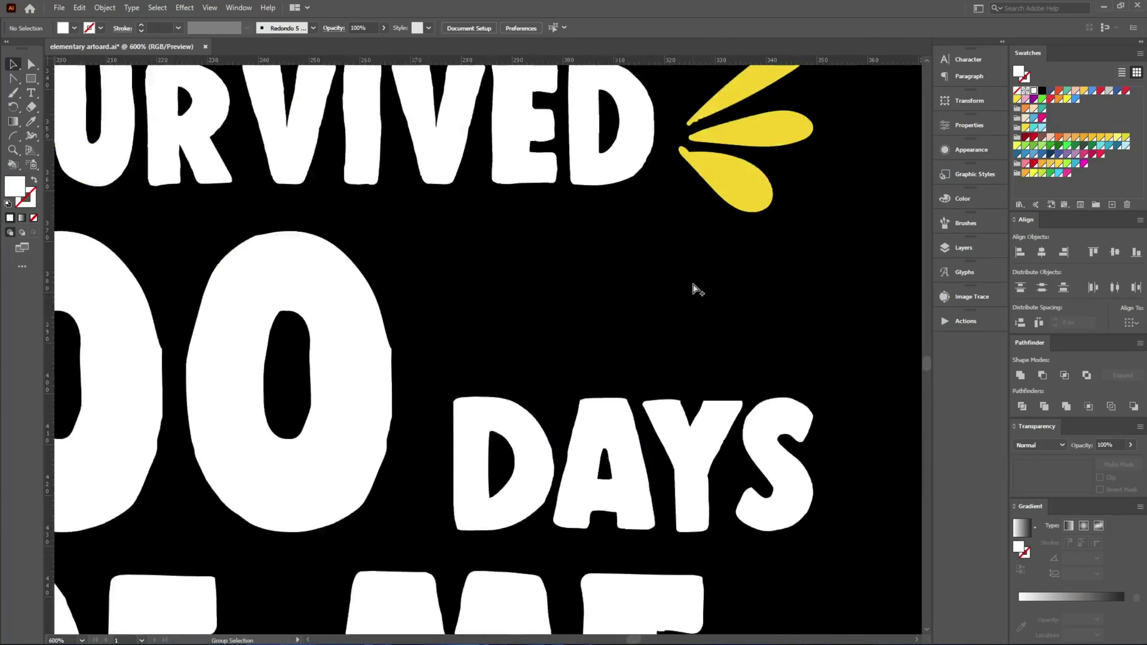
scroll(696, 289, down, 6)
scroll(524, 244, up, 3)
Rotate the pencil 270° to point right and place it just above DAYS
scroll(524, 247, up, 2)
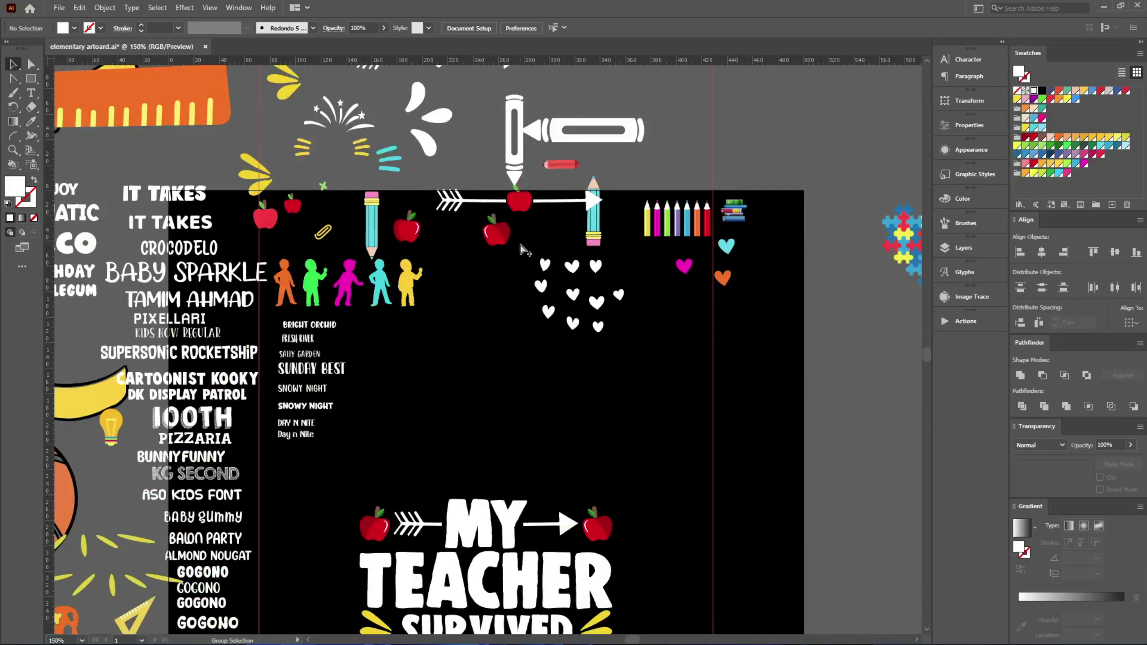
scroll(486, 231, down, 2)
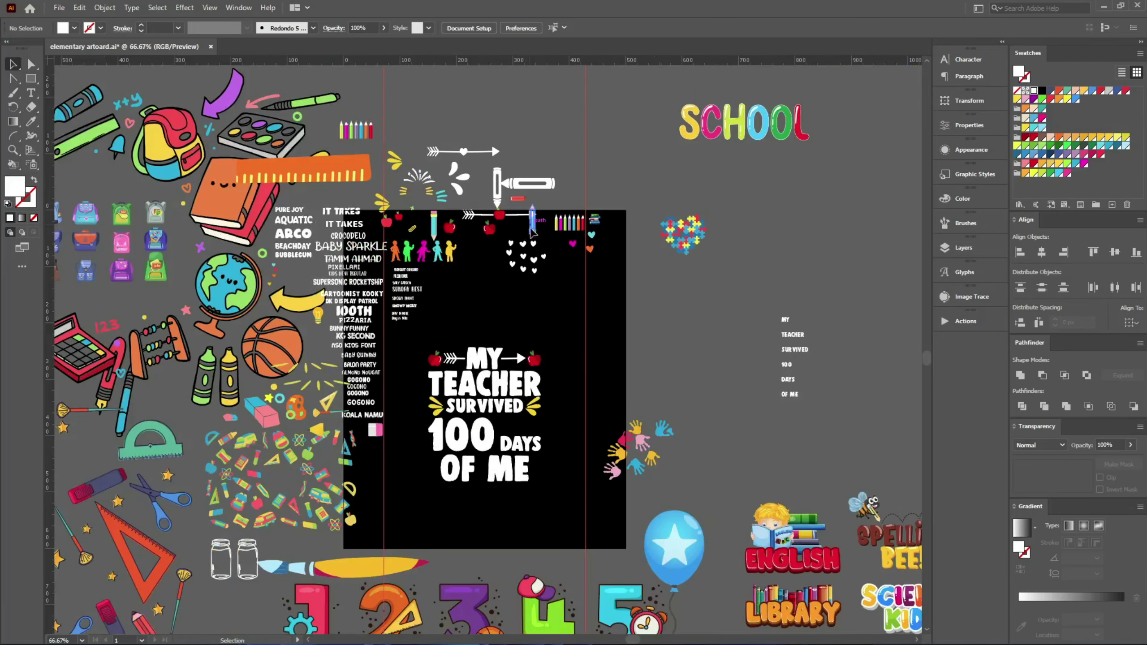
drag(531, 231, 529, 433)
scroll(524, 429, up, 5)
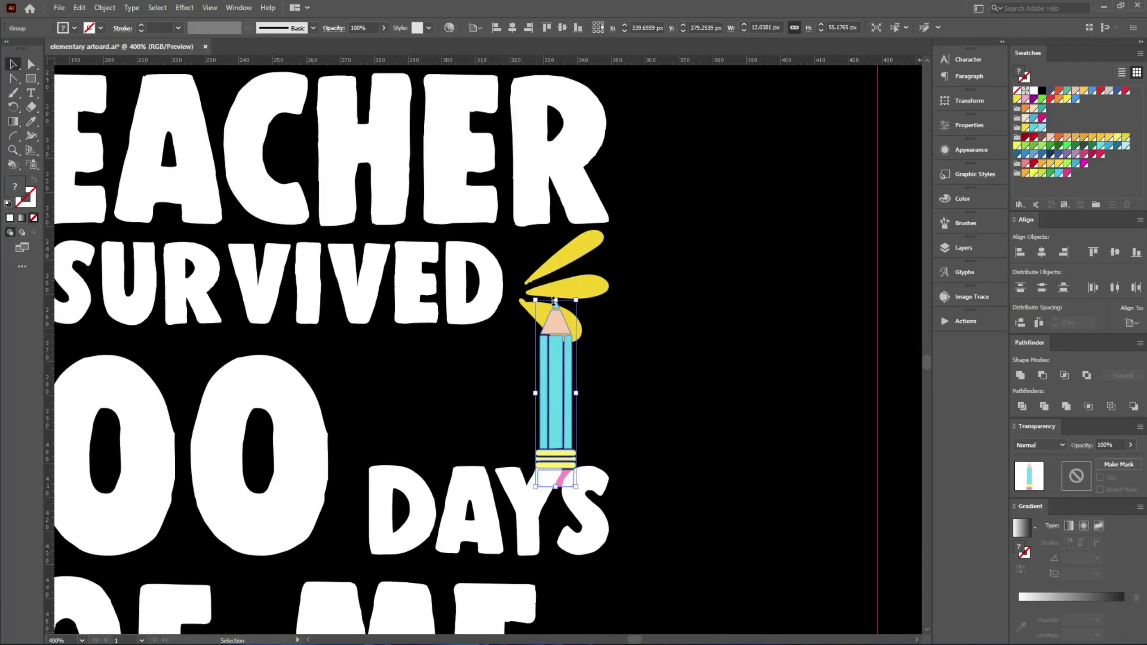
drag(562, 299, 707, 393)
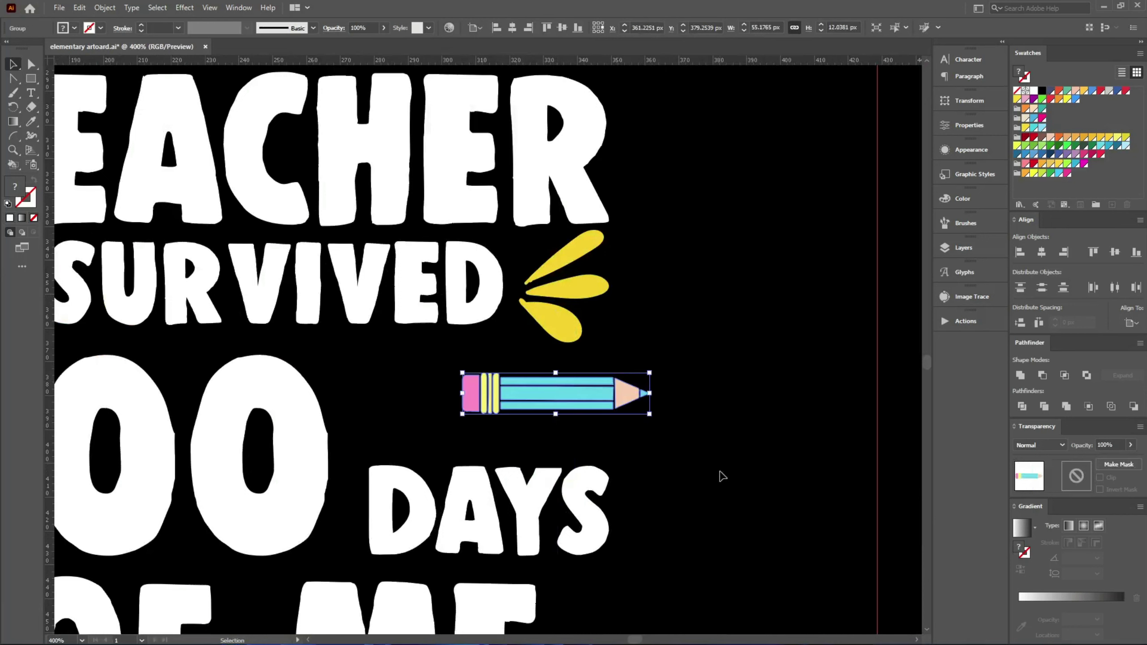
shift+click(589, 487)
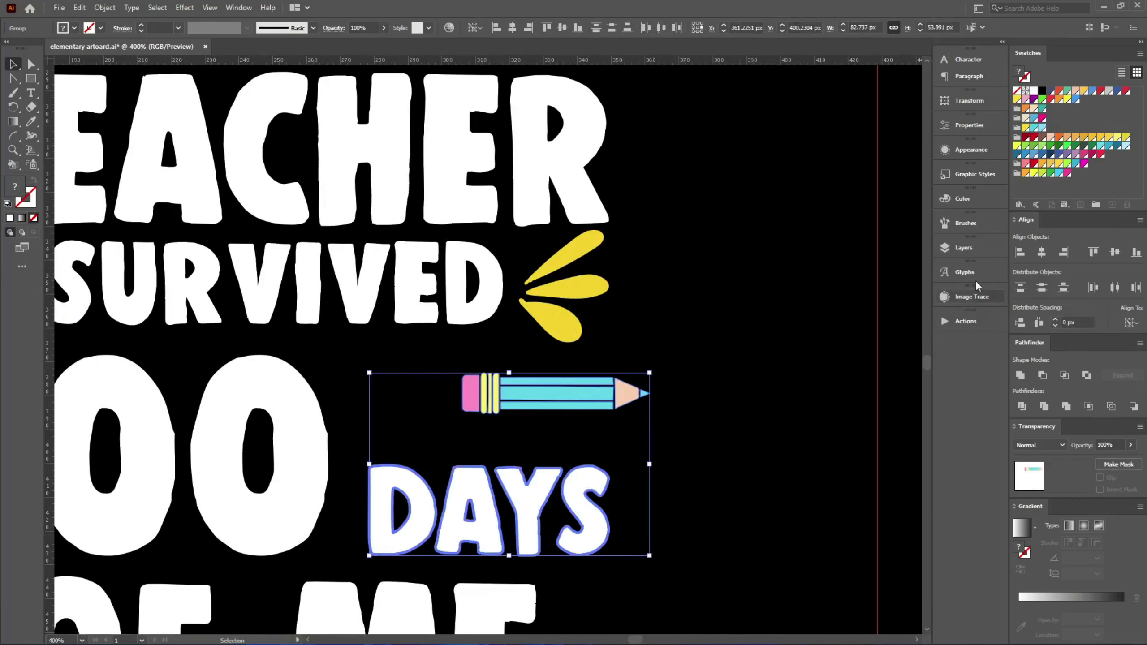
click(755, 358)
drag(555, 393, 516, 440)
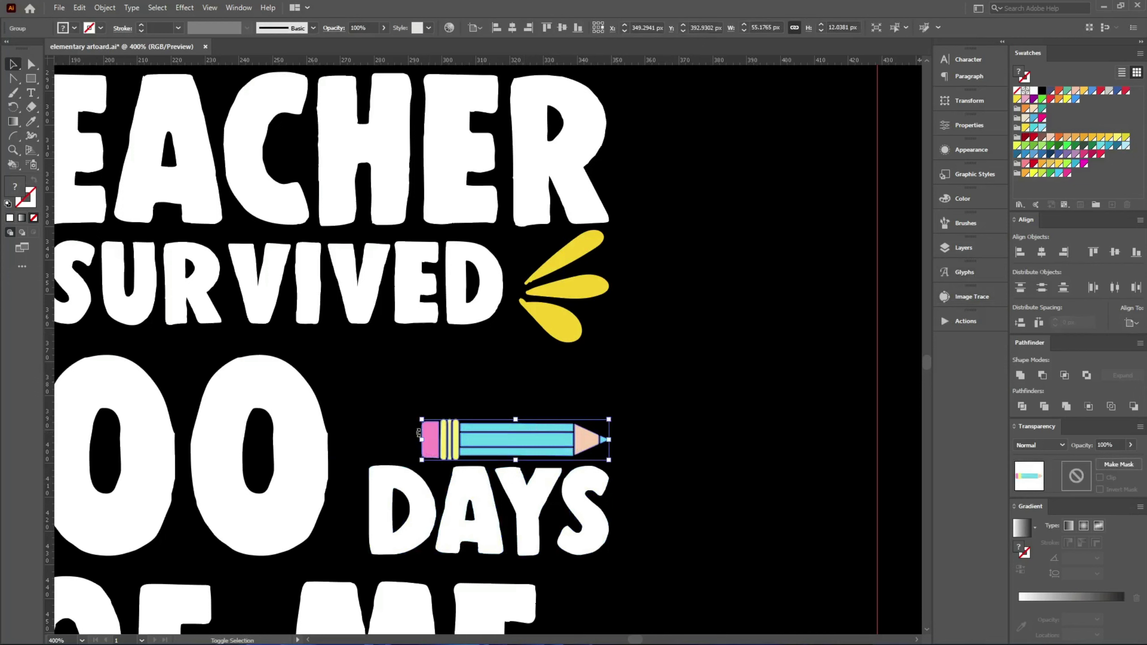
click(343, 465)
Lengthen the pencil by nudging its eraser-end points left twice
scroll(343, 466, up, 2)
scroll(343, 465, up, 1)
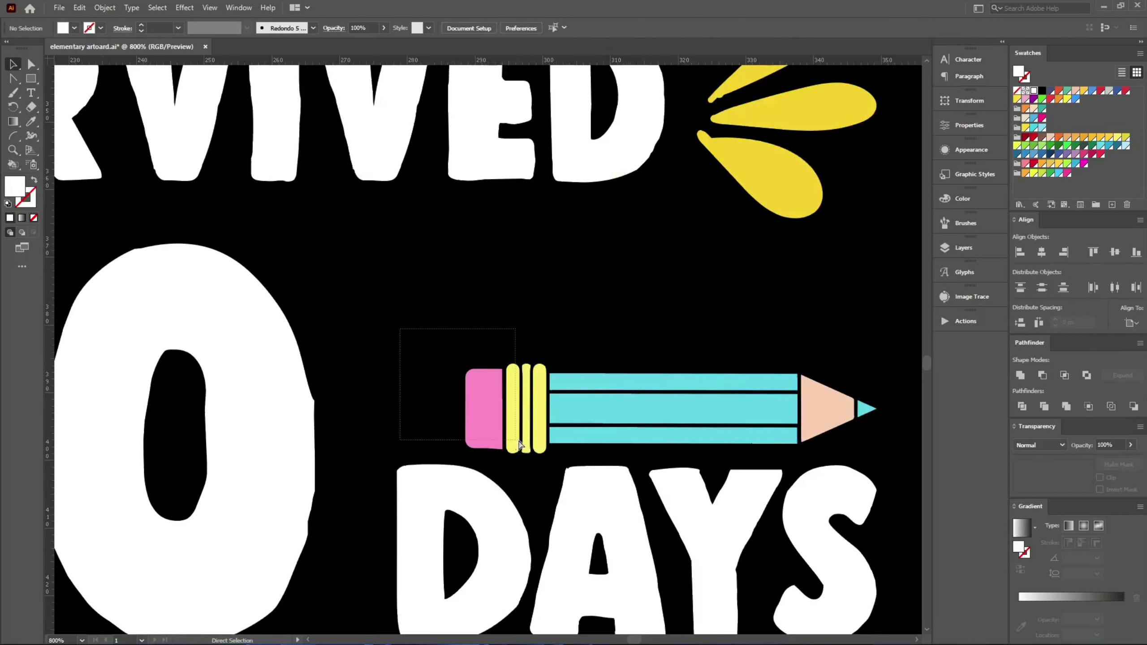
drag(532, 458, 465, 434)
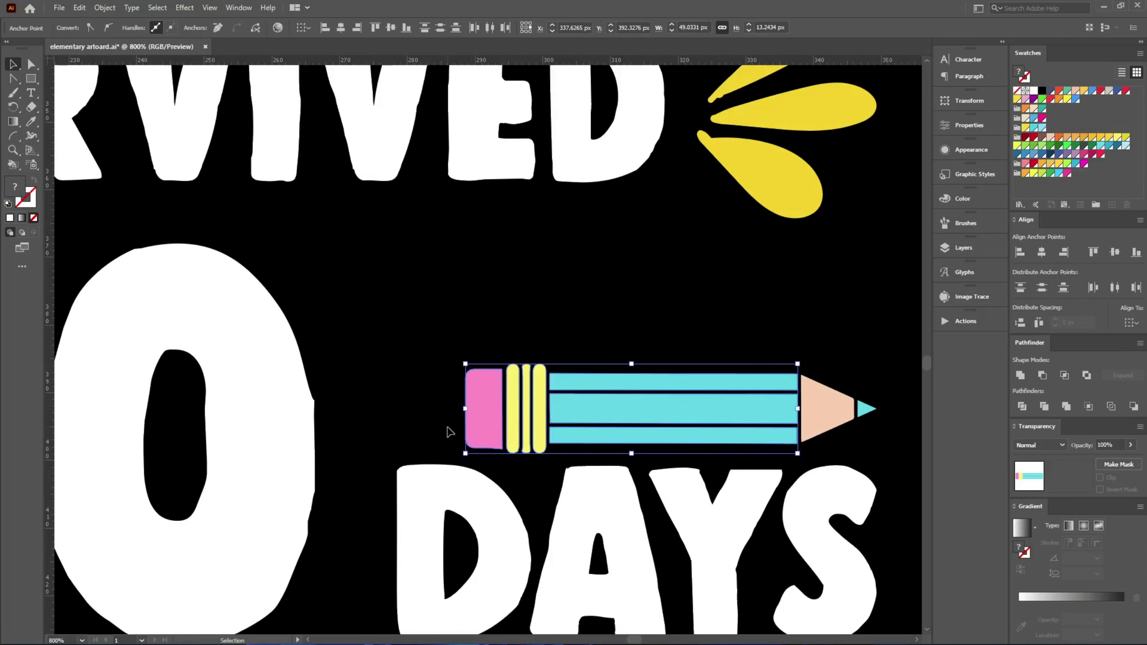
key(Left)
key(Left)
key(Left)
key(Left)
key(Left)
key(Left)
key(Left)
key(Left)
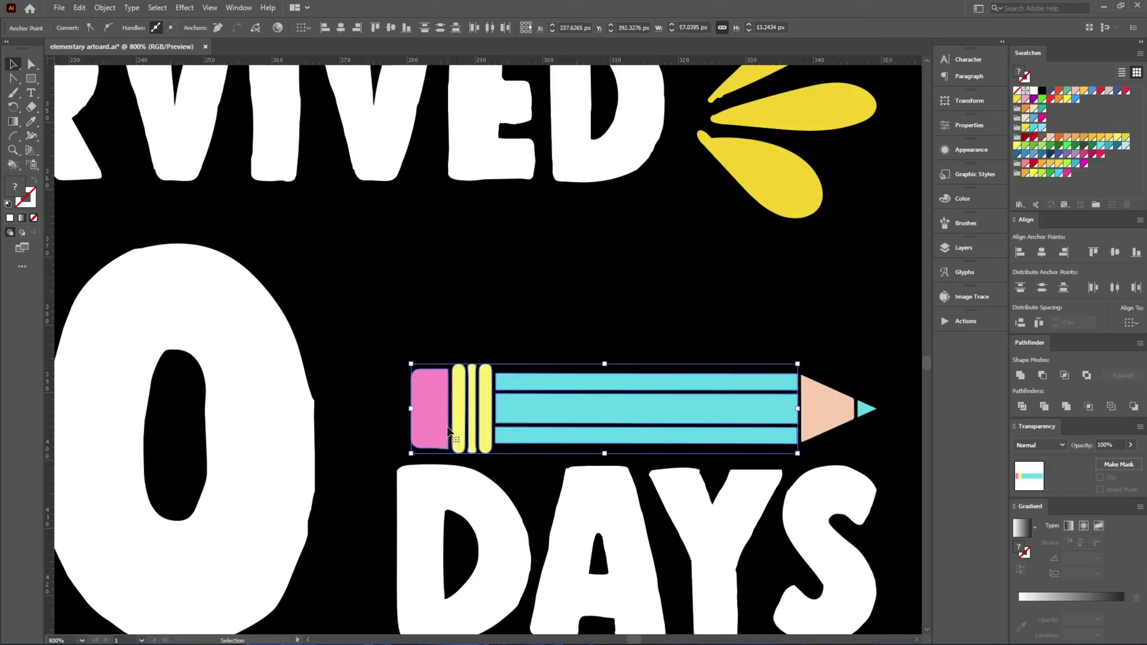
key(Left)
Duplicate the pencil just above itself and reflect the copy to point left
click(507, 417)
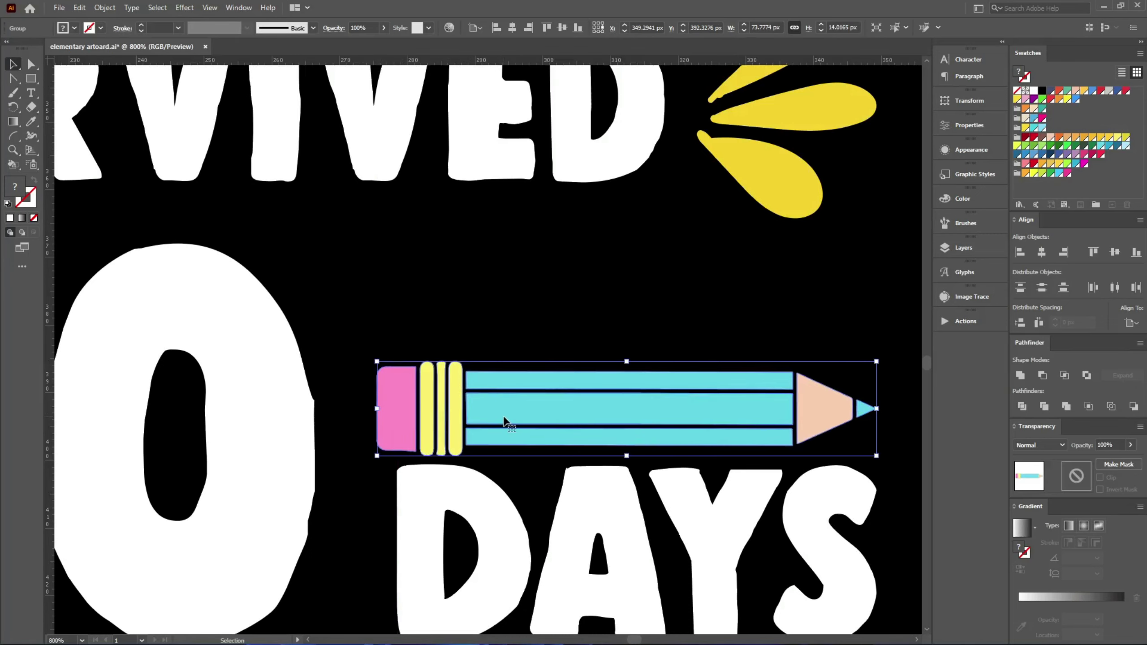
drag(575, 398, 579, 288)
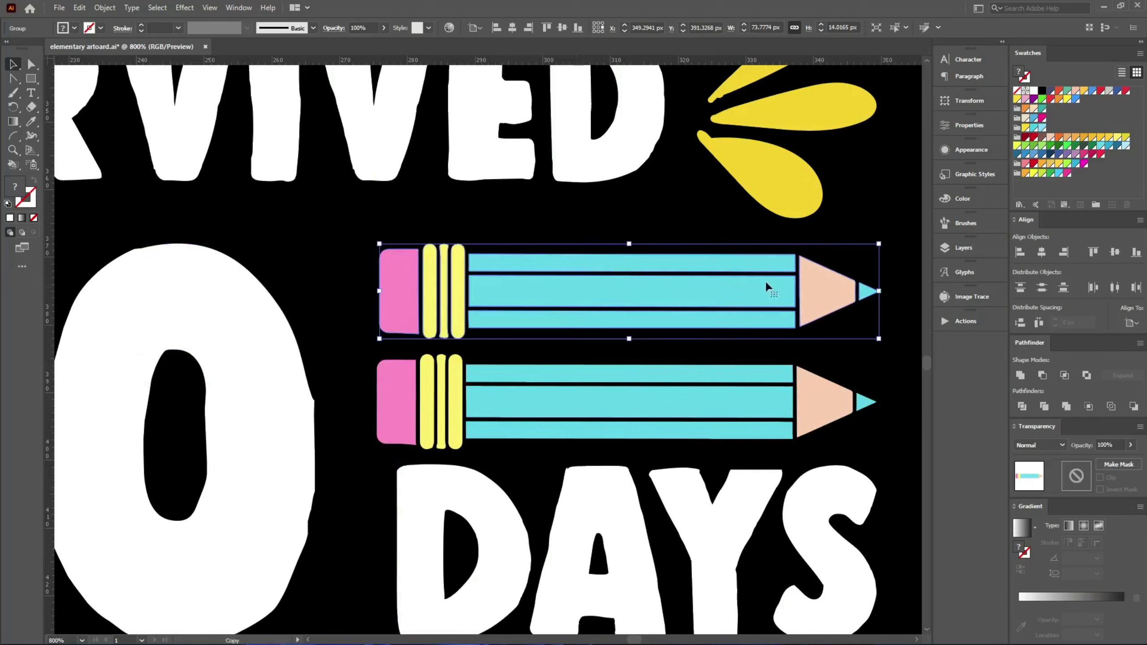
drag(884, 286, 480, 322)
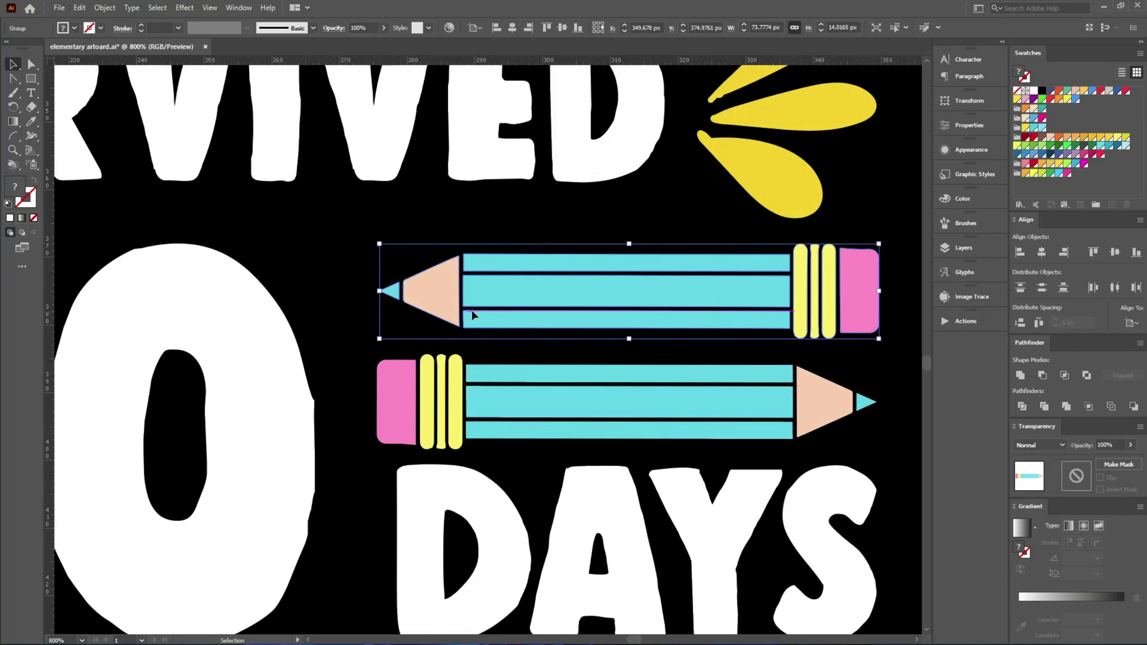
click(587, 235)
Recolour the top pencil's barrel and tip yellow with the Eyedropper
drag(598, 347, 595, 336)
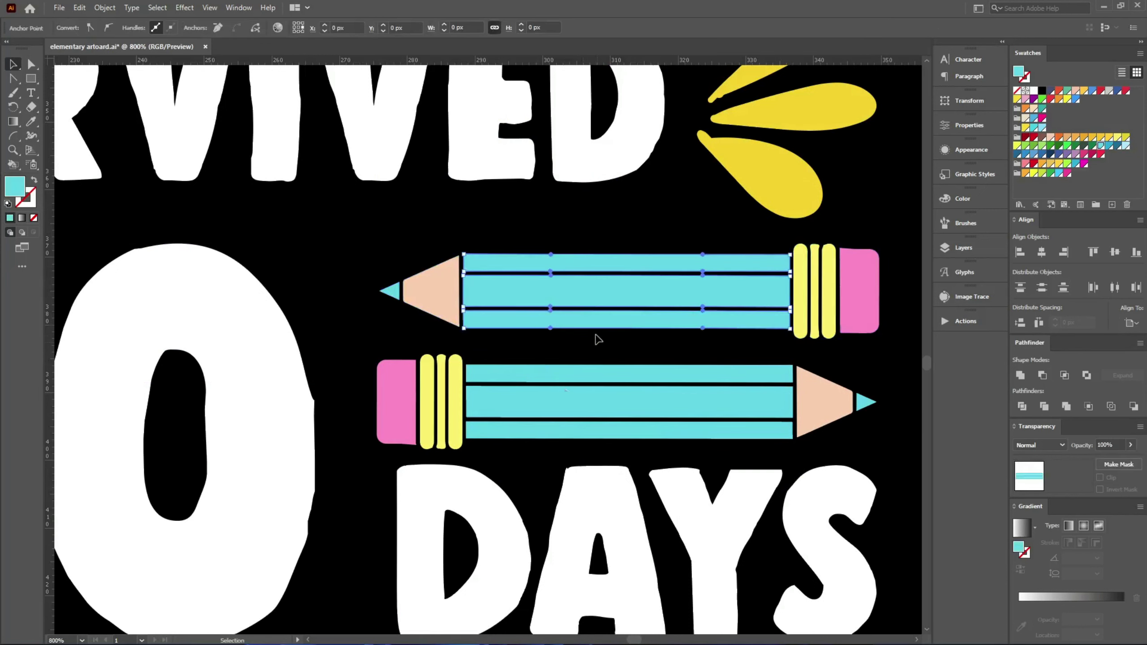
key(i)
click(752, 152)
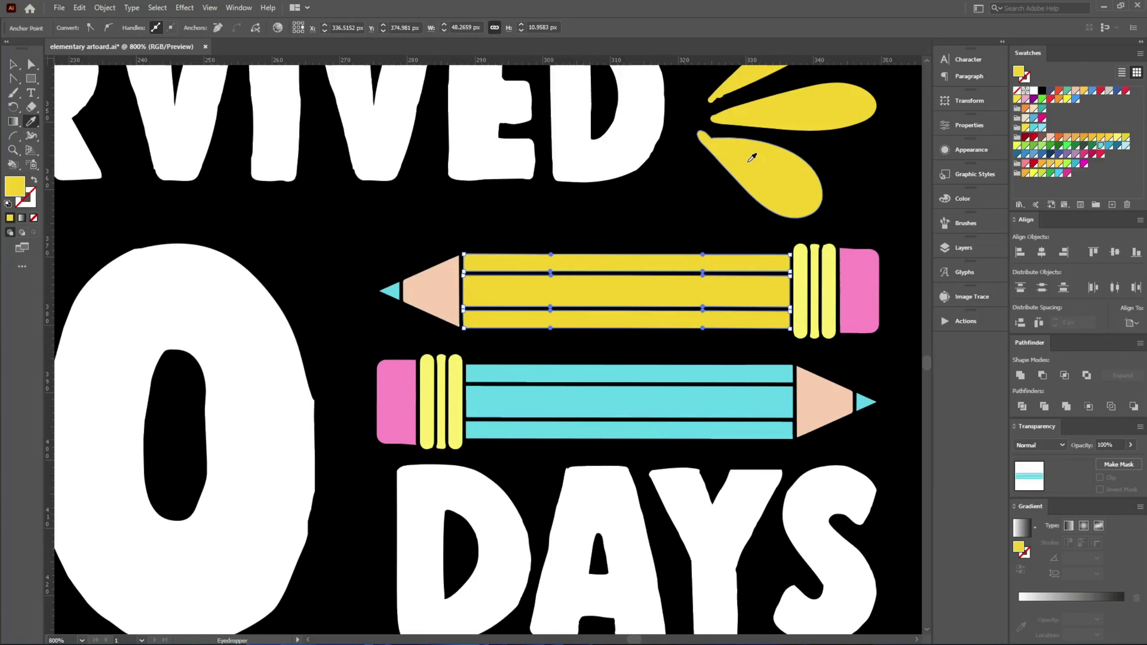
key(ctrl+shift+a)
scroll(398, 294, up, 5)
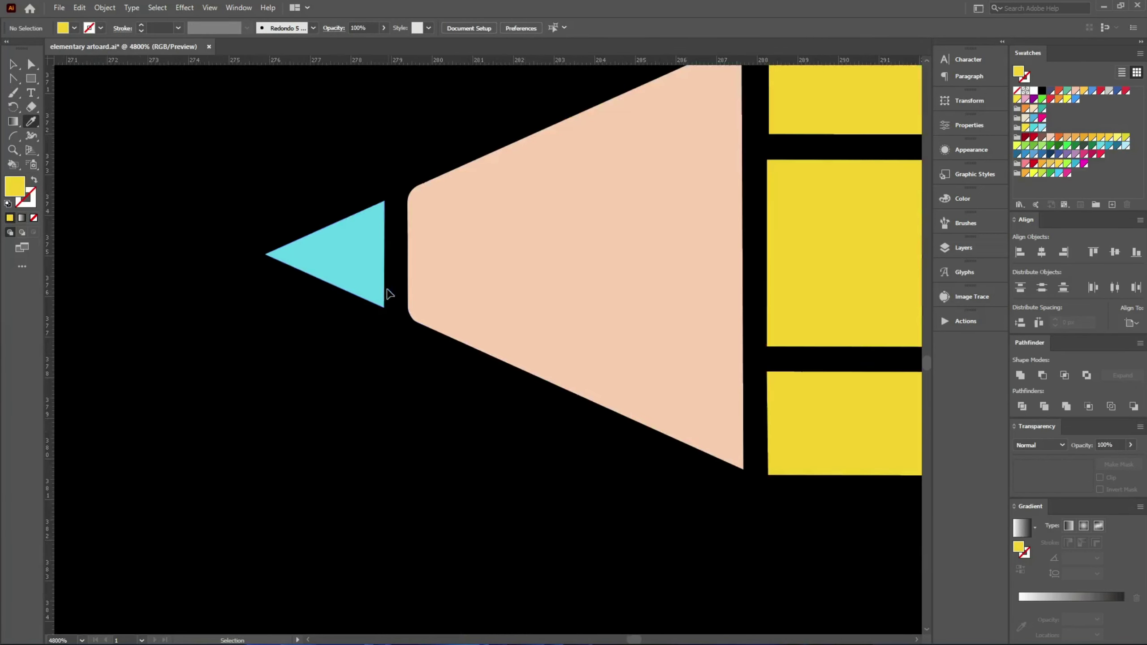
alt+click(325, 267)
key(v)
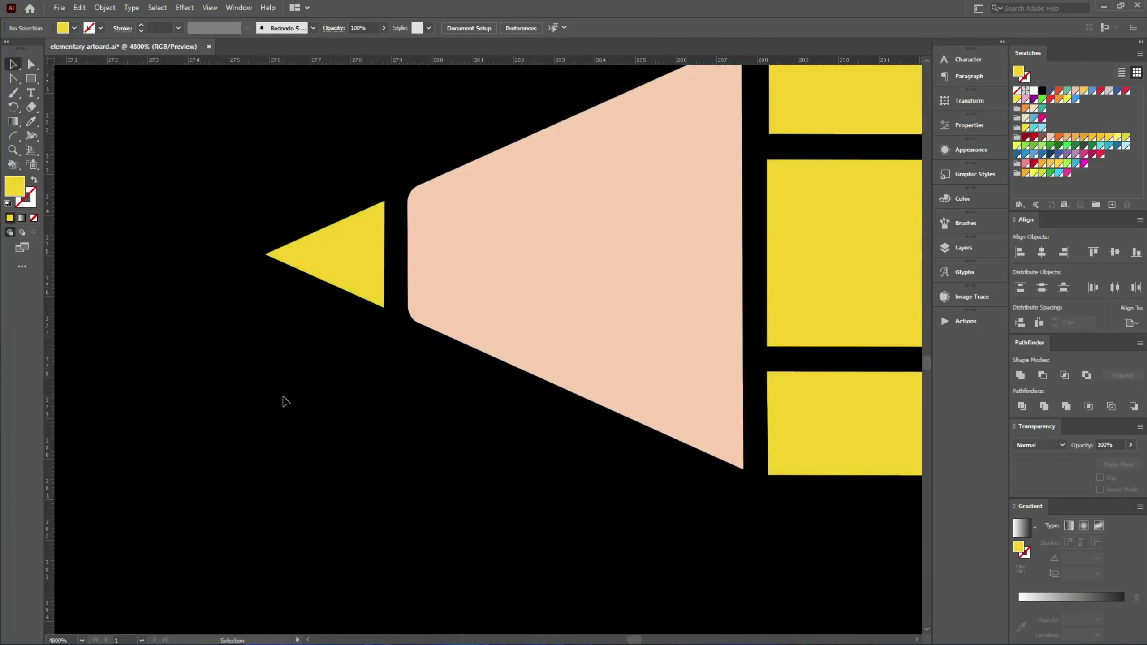
scroll(681, 364, down, 10)
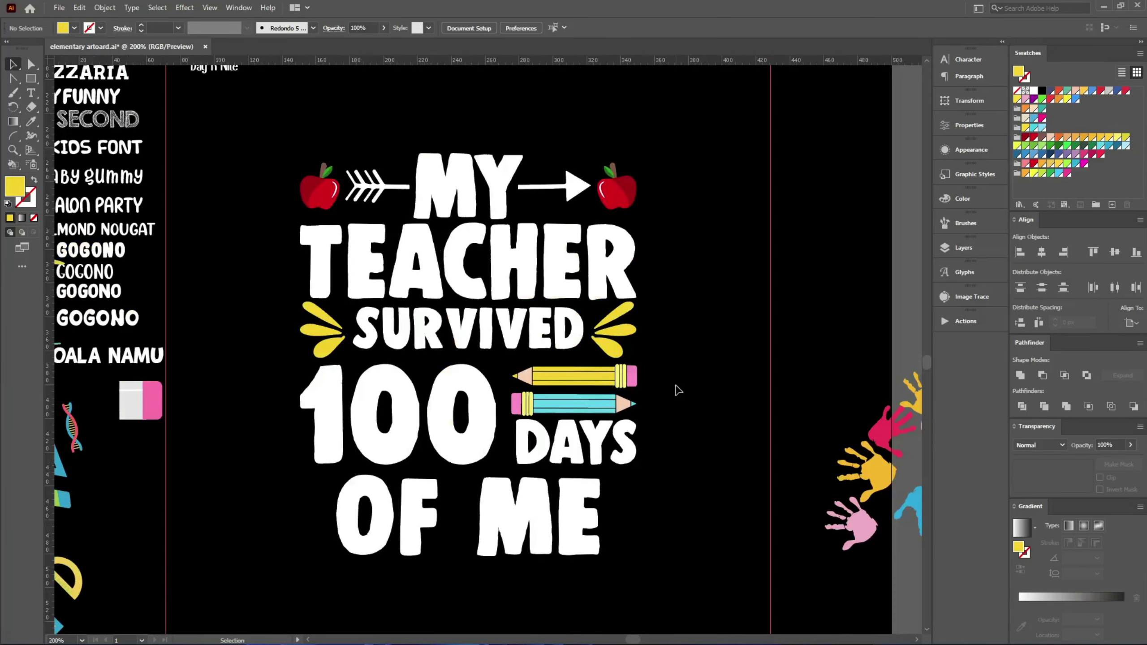
Move OF ME off to the right beside TEACHER, out of the way
scroll(678, 389, down, 3)
drag(592, 542, 276, 447)
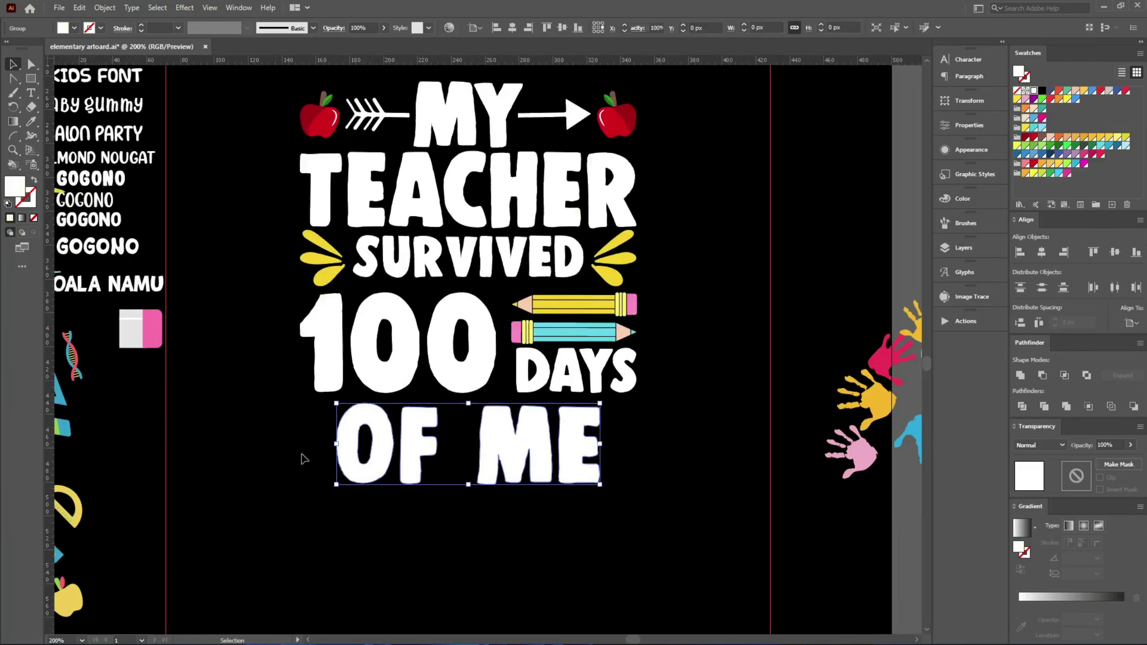
scroll(619, 545, down, 1)
click(619, 544)
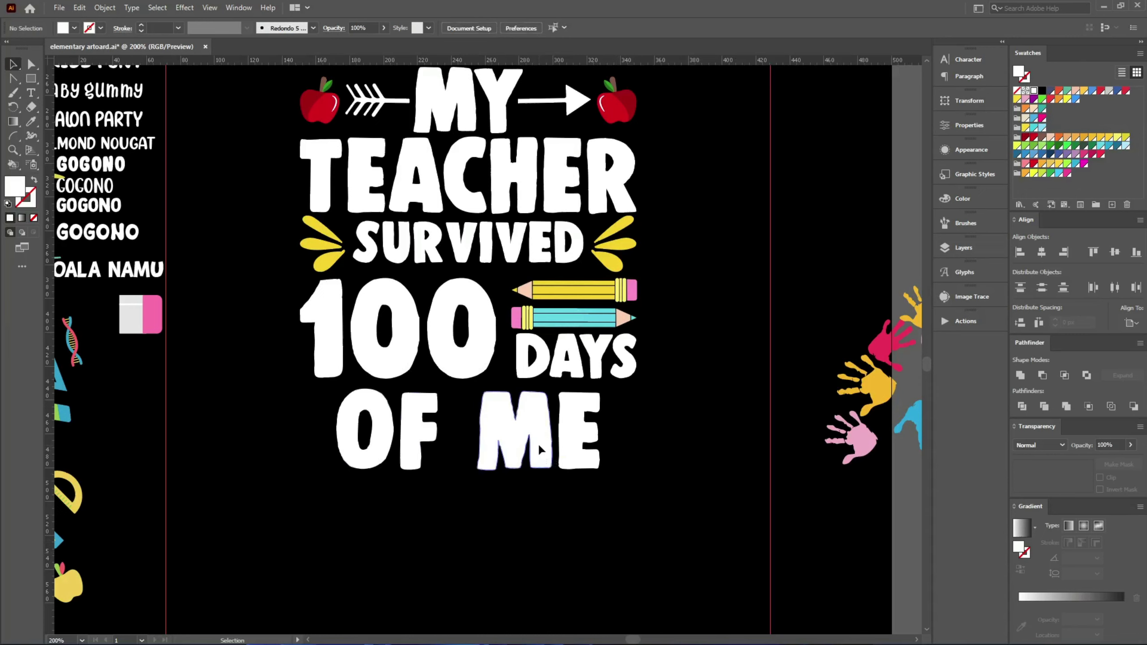
drag(541, 449, 870, 256)
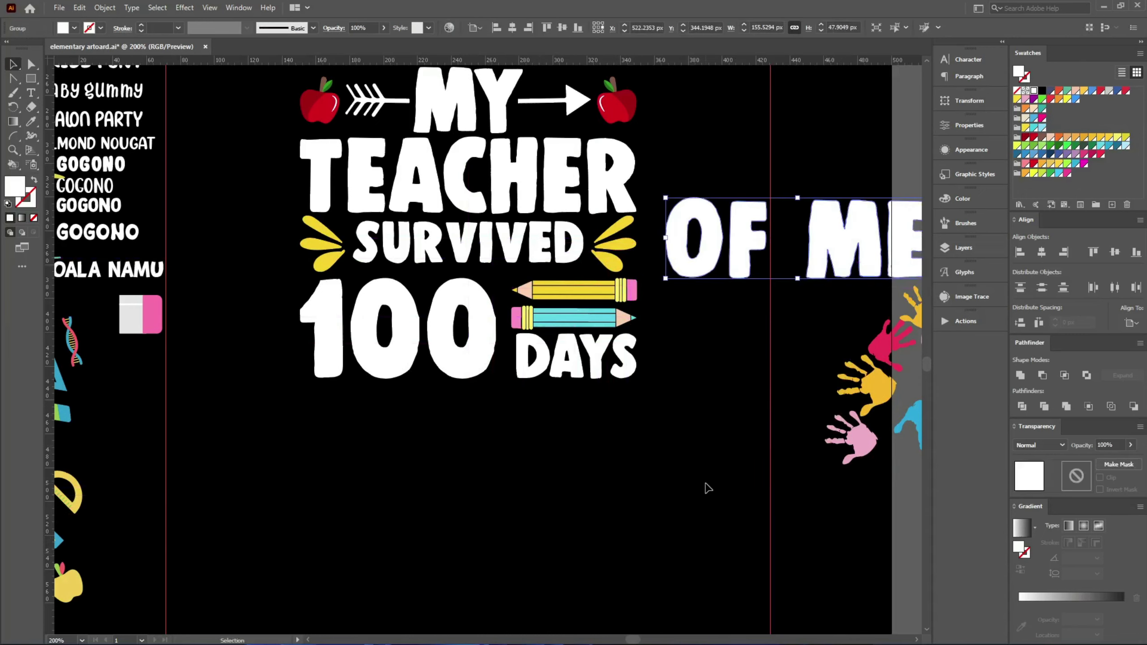
Bring the heart arrow and a red apple from the pasteboard to below 100 DAYS
scroll(708, 488, down, 3)
drag(488, 136, 505, 453)
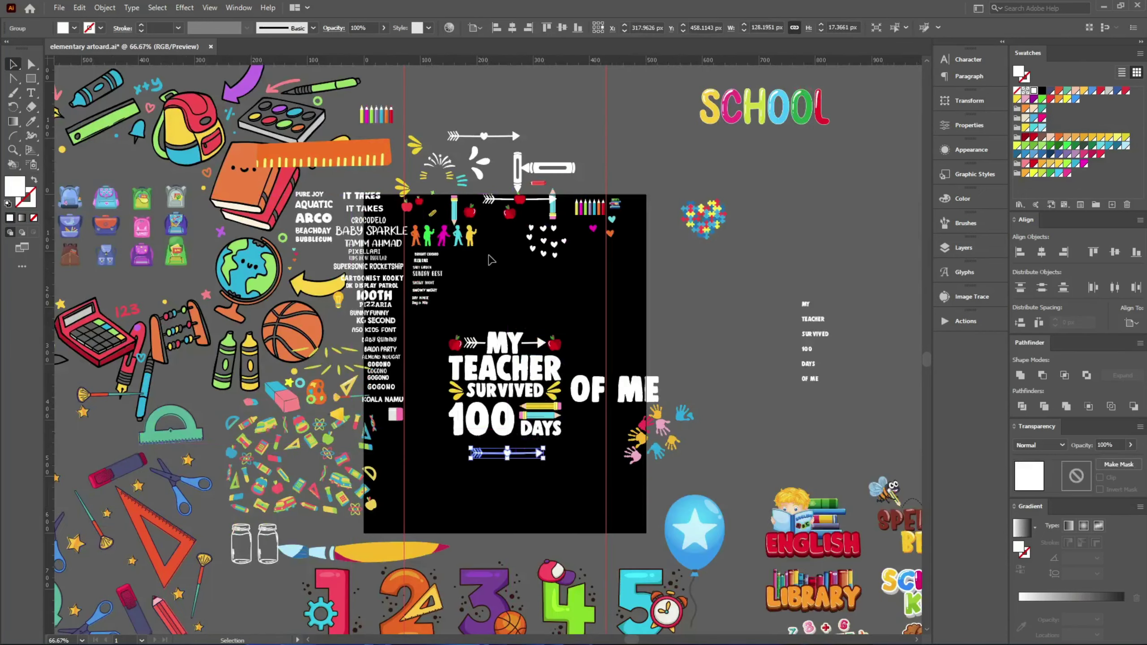
drag(511, 216, 502, 474)
Place the apple just below the heart arrow and tilt it slightly counter-clockwise
scroll(501, 474, up, 4)
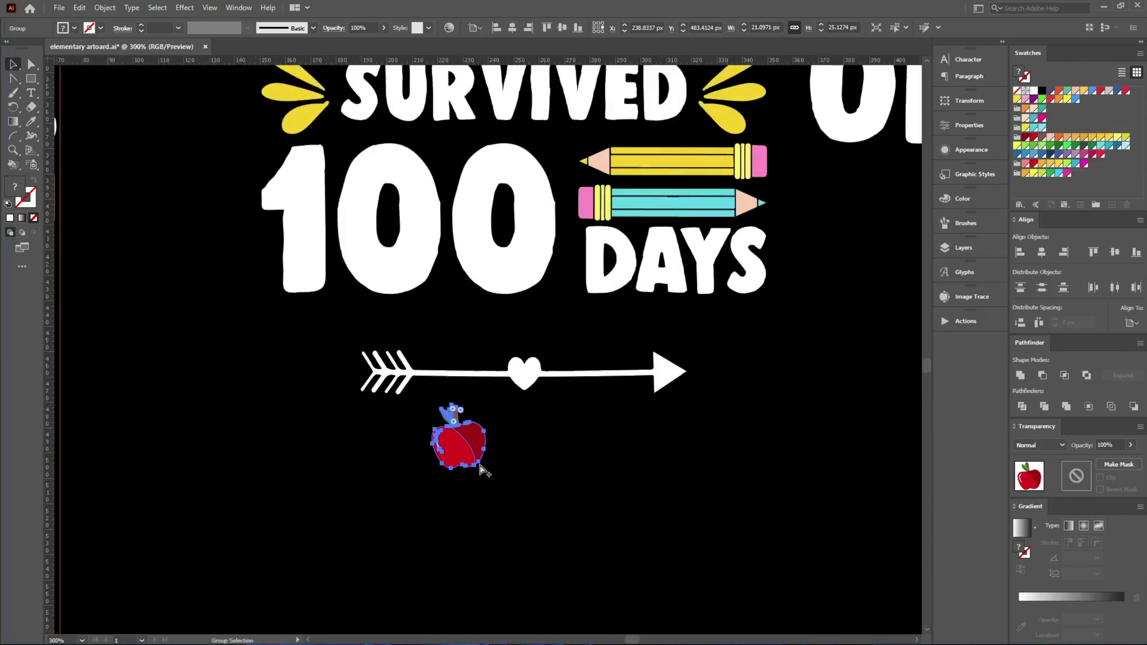
key(ctrl+1)
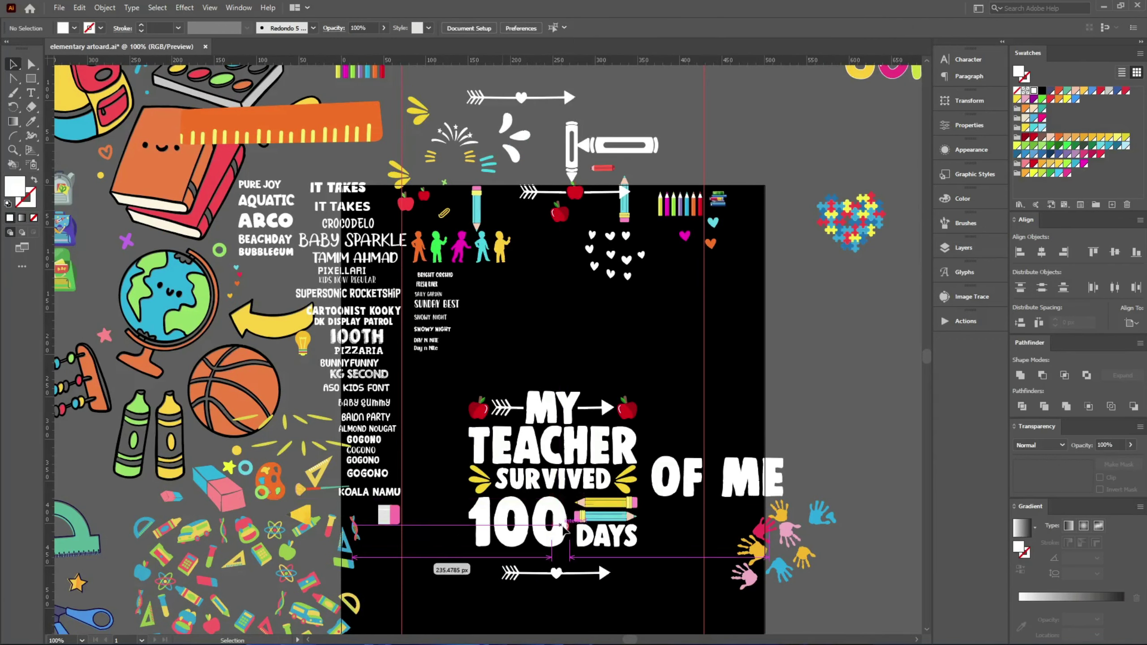
drag(565, 528, 547, 585)
scroll(546, 585, up, 5)
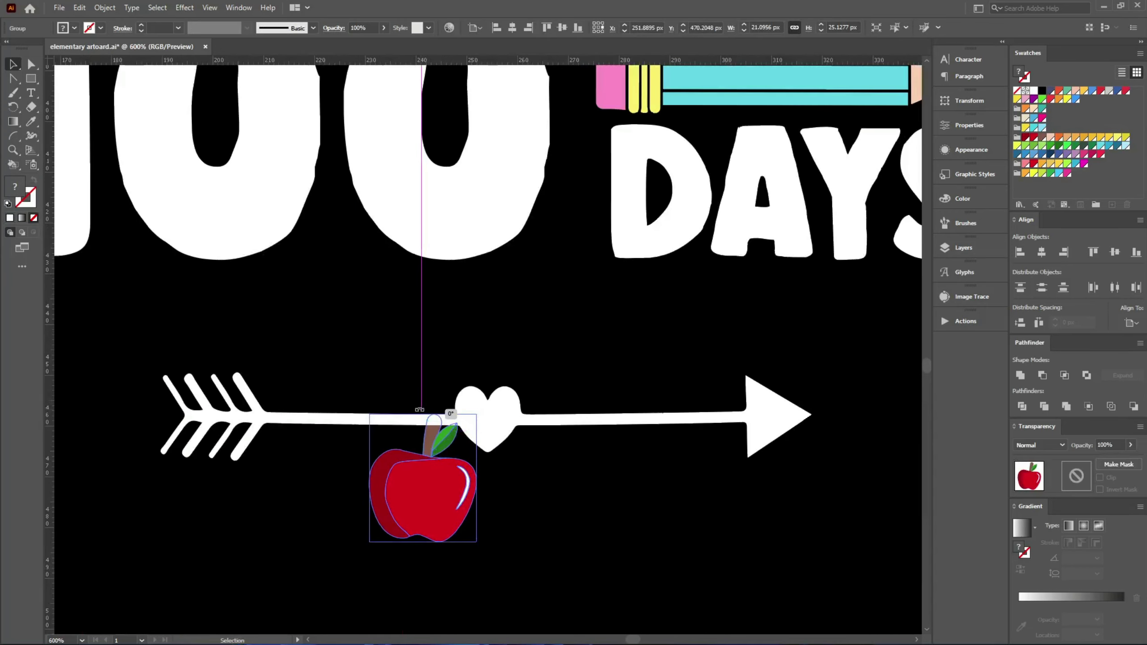
drag(420, 410, 412, 410)
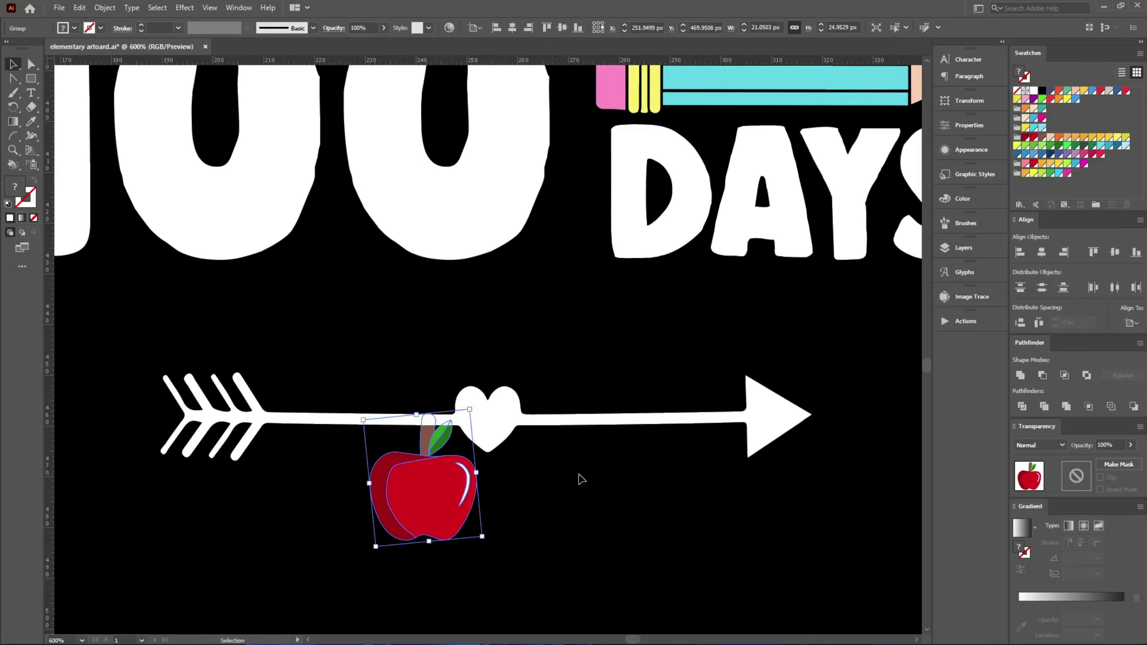
Centre the apple horizontally and vertically on the arrow, then enlarge it from its centre
shift+click(610, 418)
click(1041, 252)
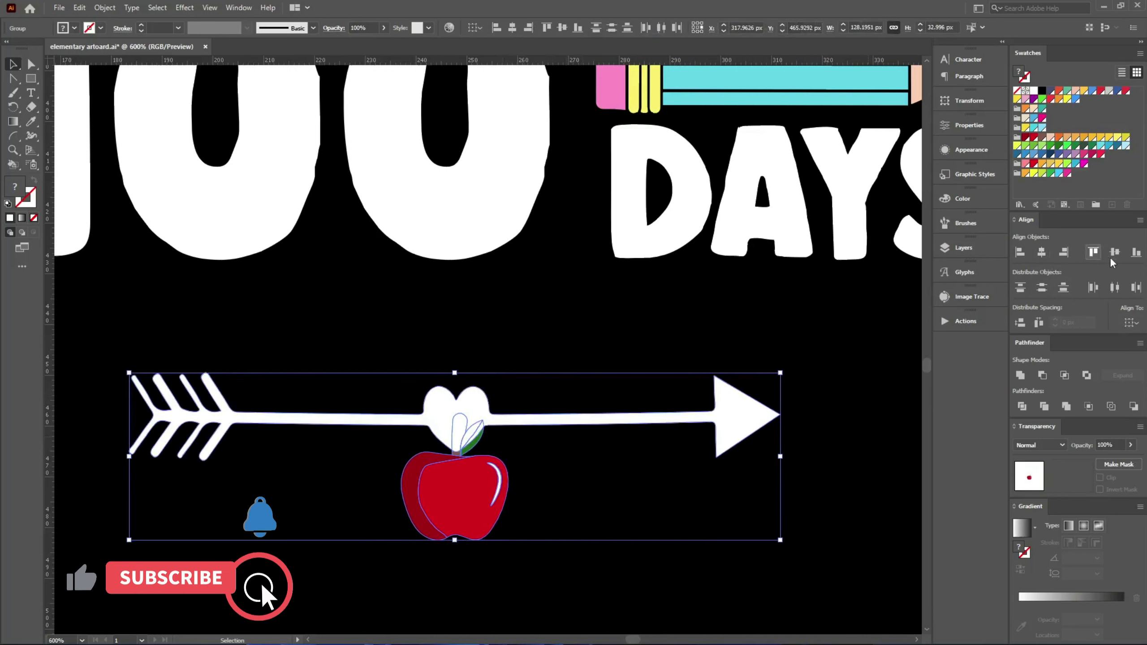
click(1114, 252)
click(469, 397)
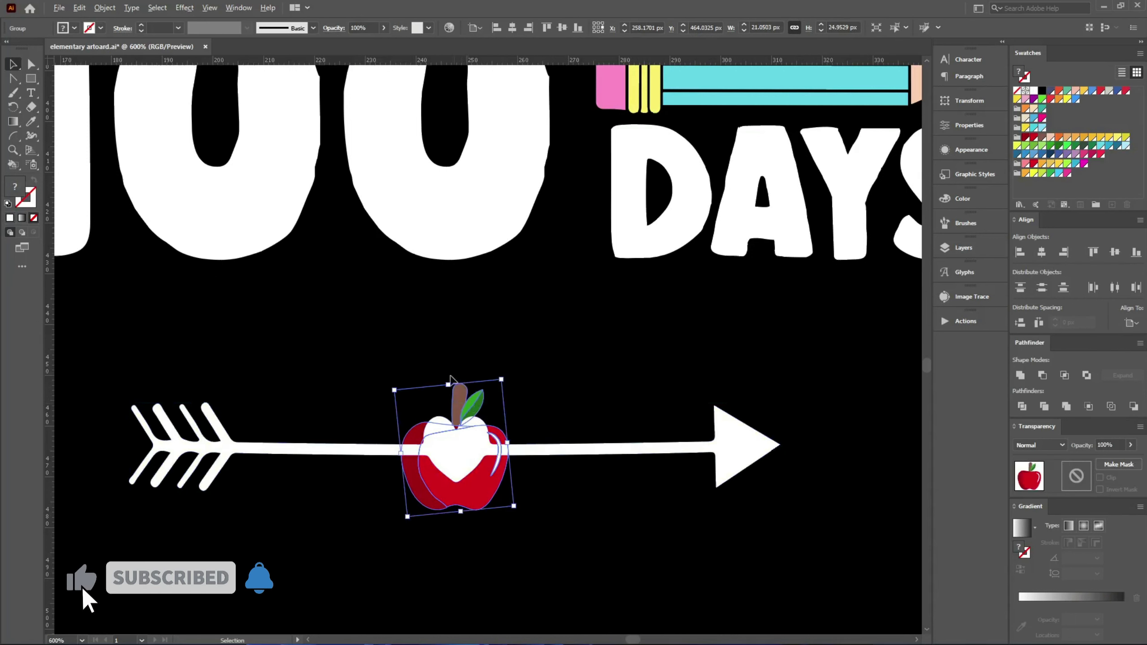
drag(448, 384, 457, 334)
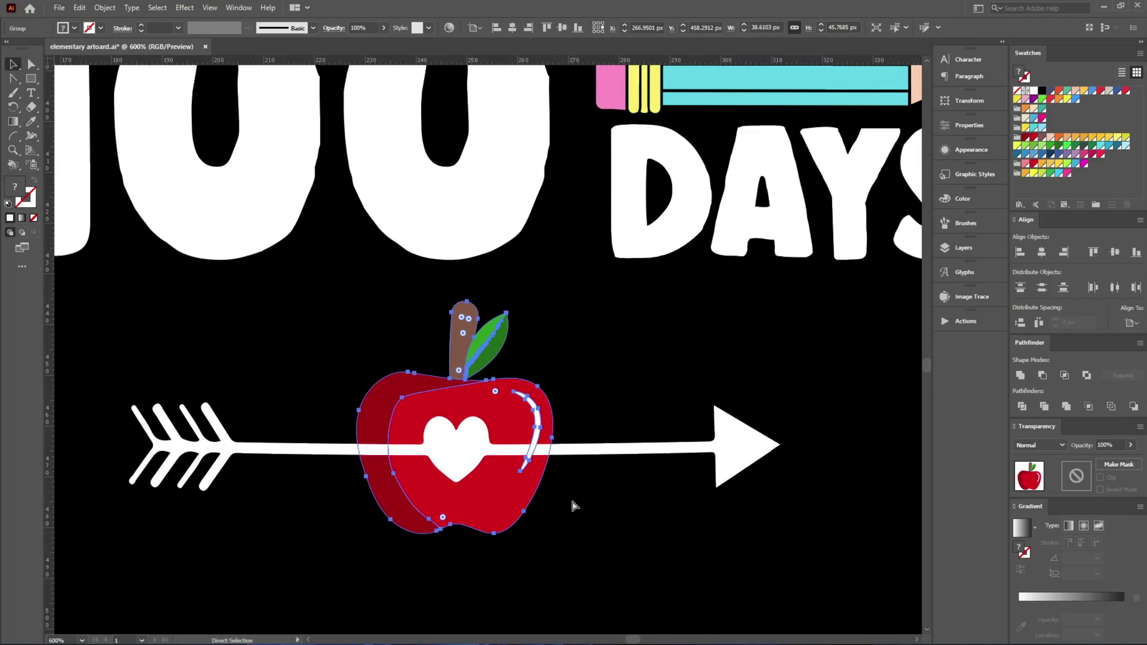
Create a 2 px offset path with round joins around the apple
key(ctrl+alt+o)
key(Down)
key(Down)
key(Down)
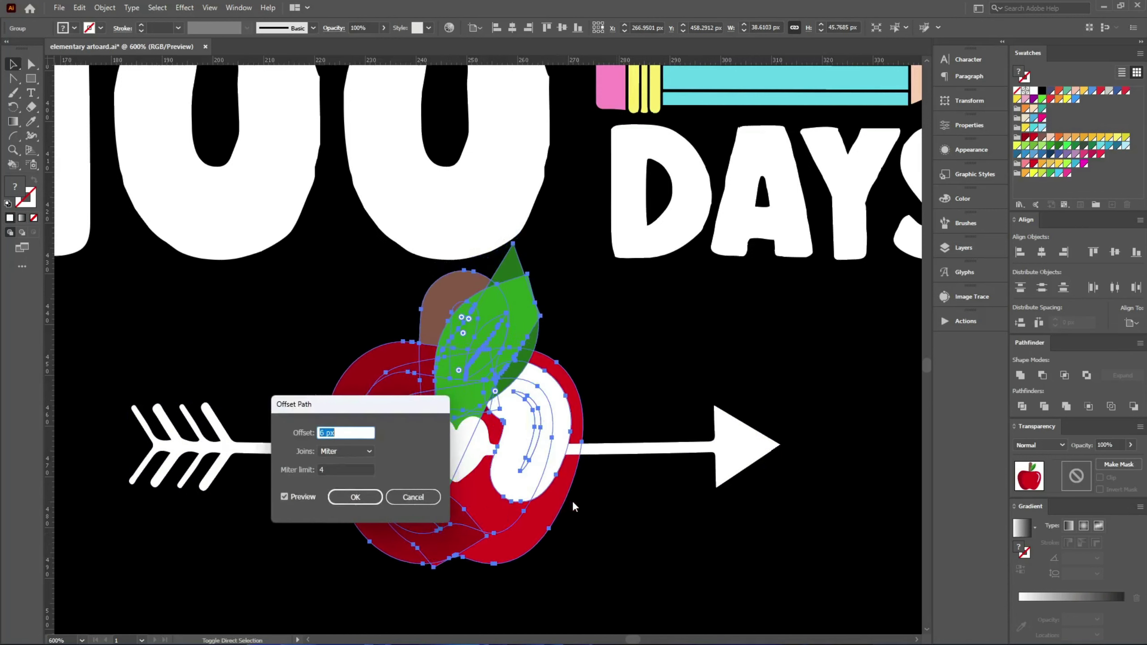
key(Down)
key(Down)
key(Down)
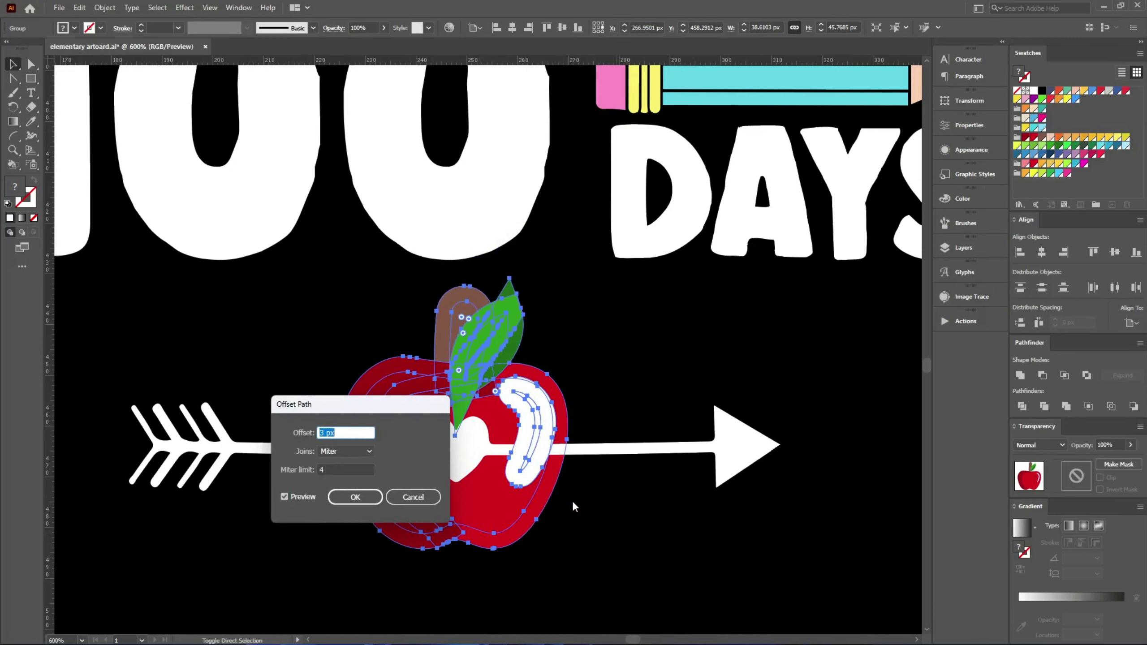
click(346, 451)
click(347, 479)
scroll(343, 451, down, 1)
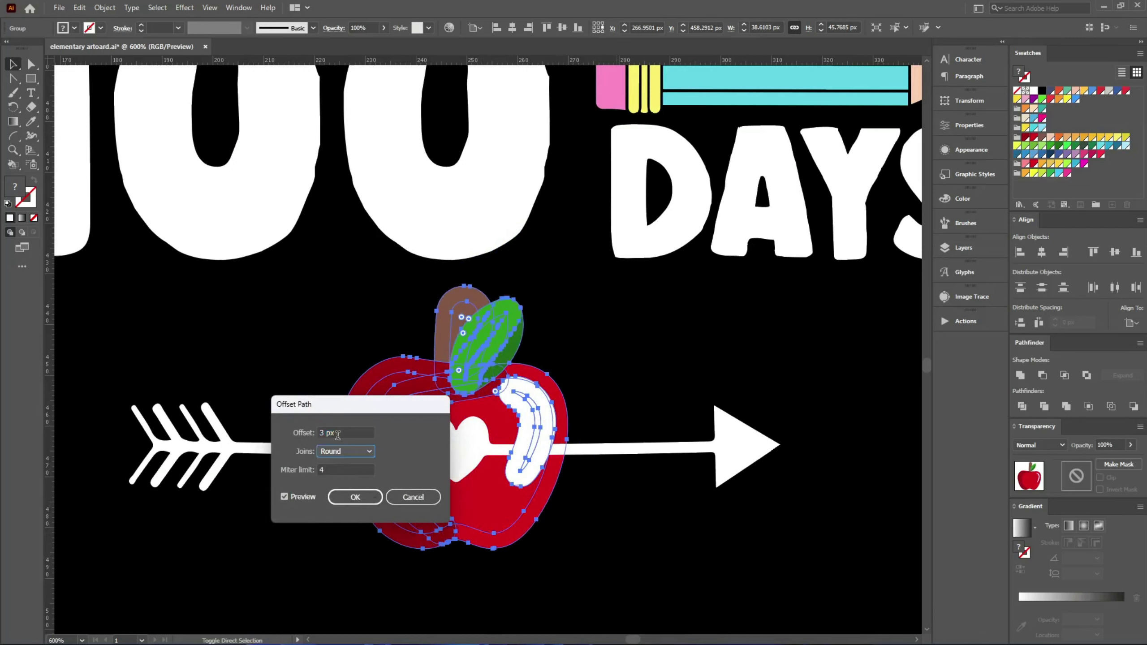
scroll(328, 432, down, 1)
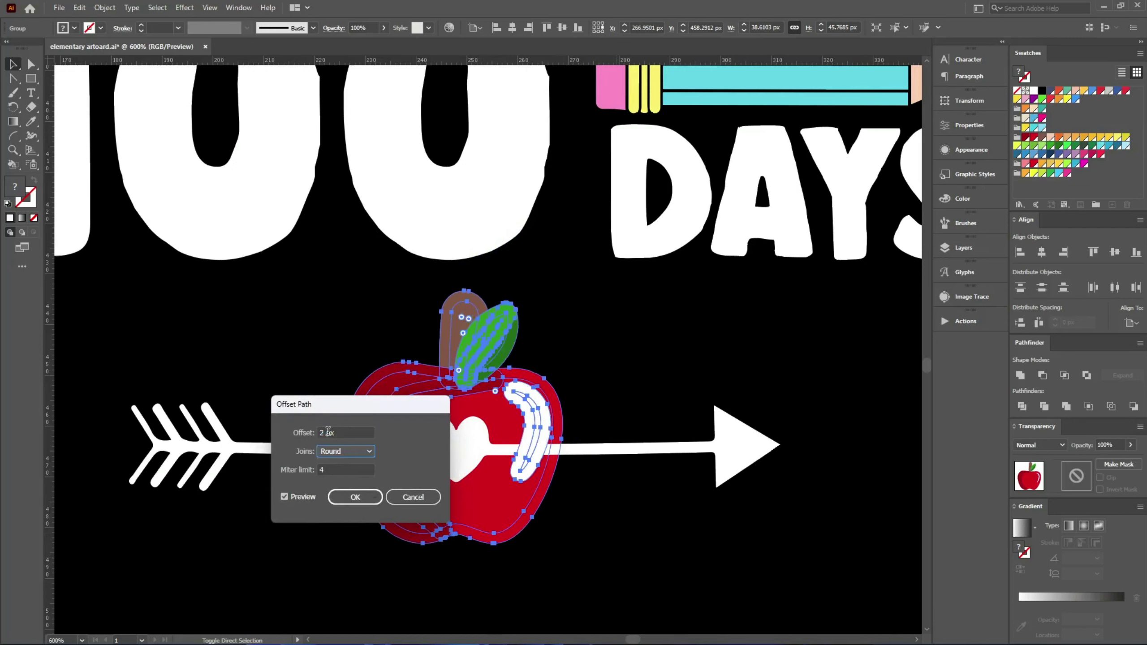
click(355, 497)
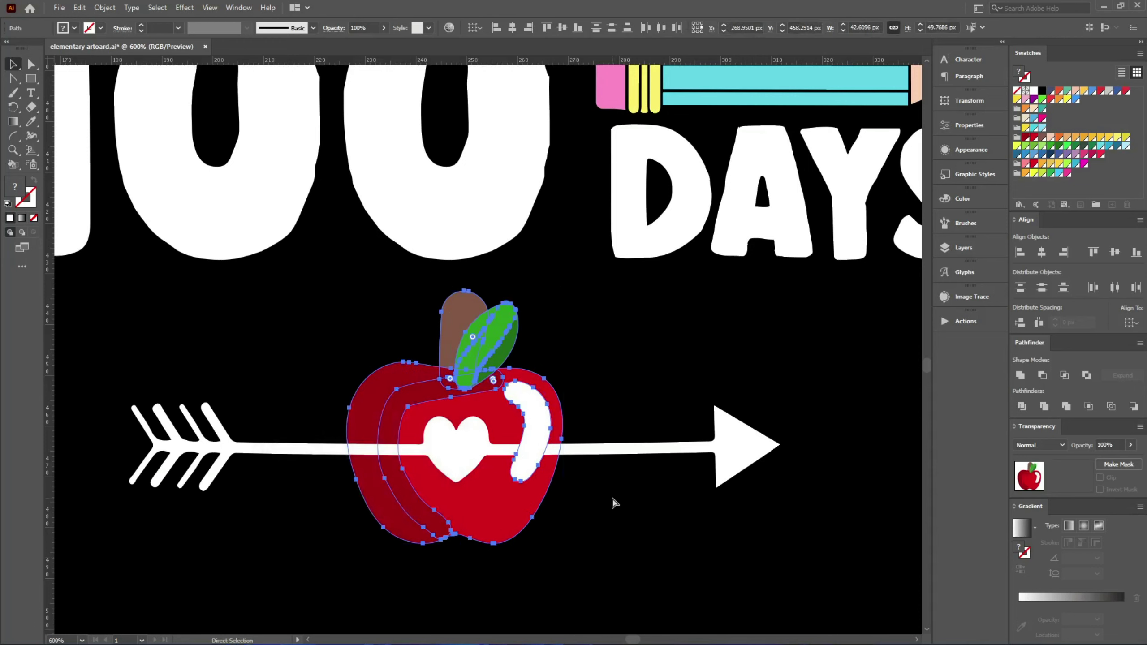
Unite the apple offset, then Minus Front it from the arrow to cut the shaft around the apple
click(1020, 375)
shift+click(735, 470)
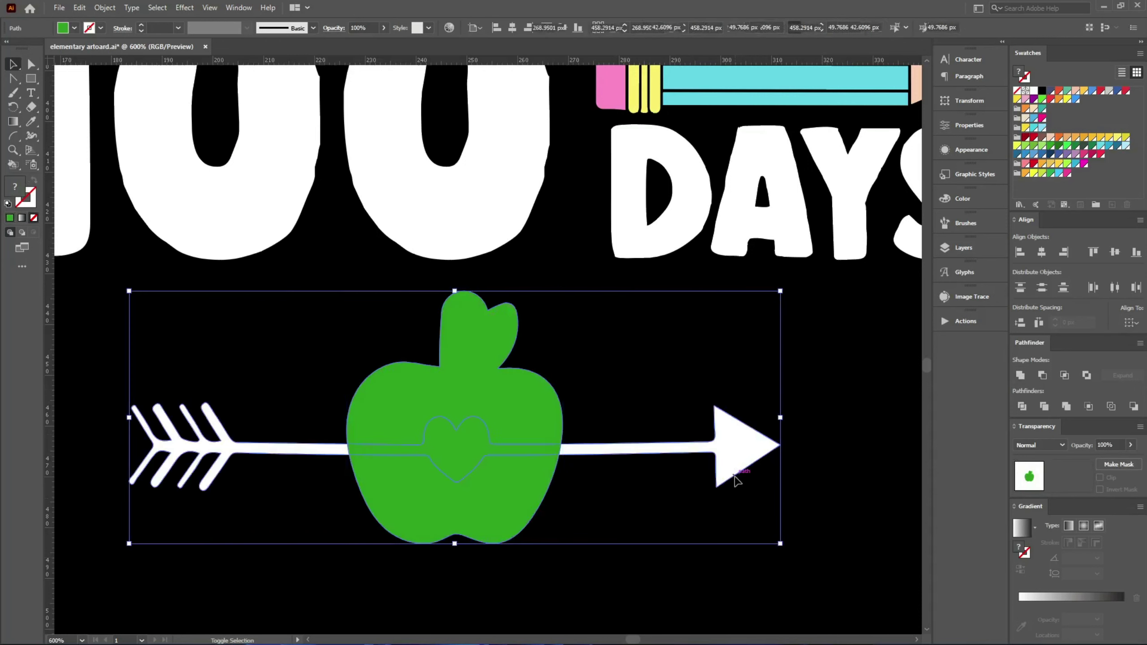
click(1042, 375)
click(711, 376)
scroll(645, 411, up, 5)
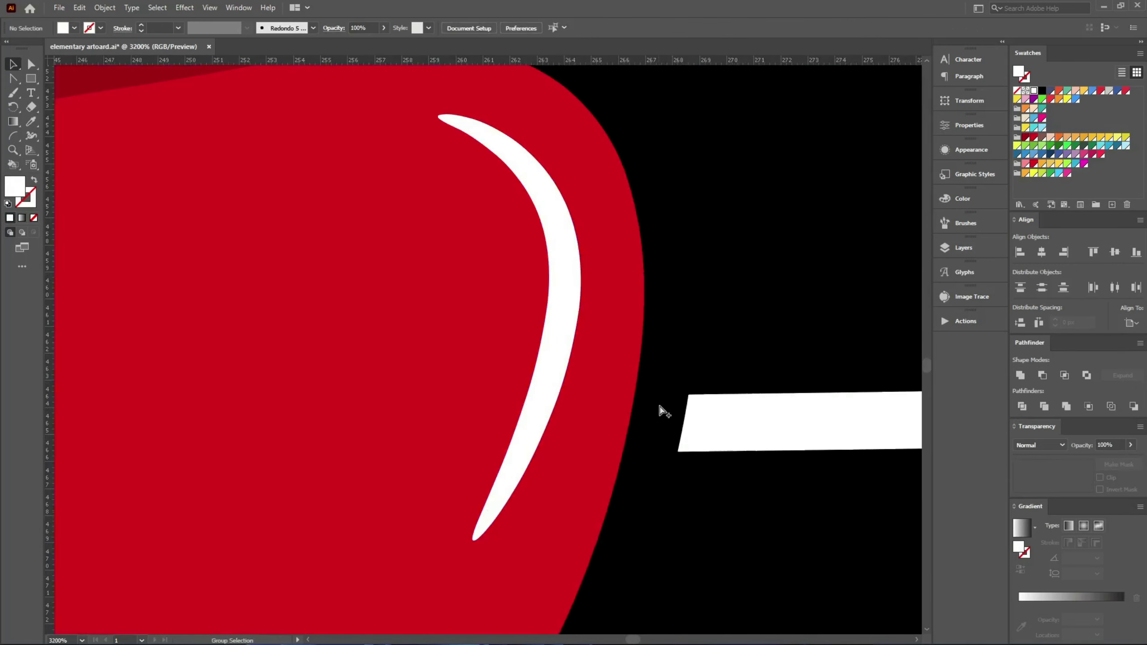
scroll(645, 411, down, 4)
key(ctrl+a)
Nudge the apple-arrow group right, then enlarge it and move it up below 100
key(a)
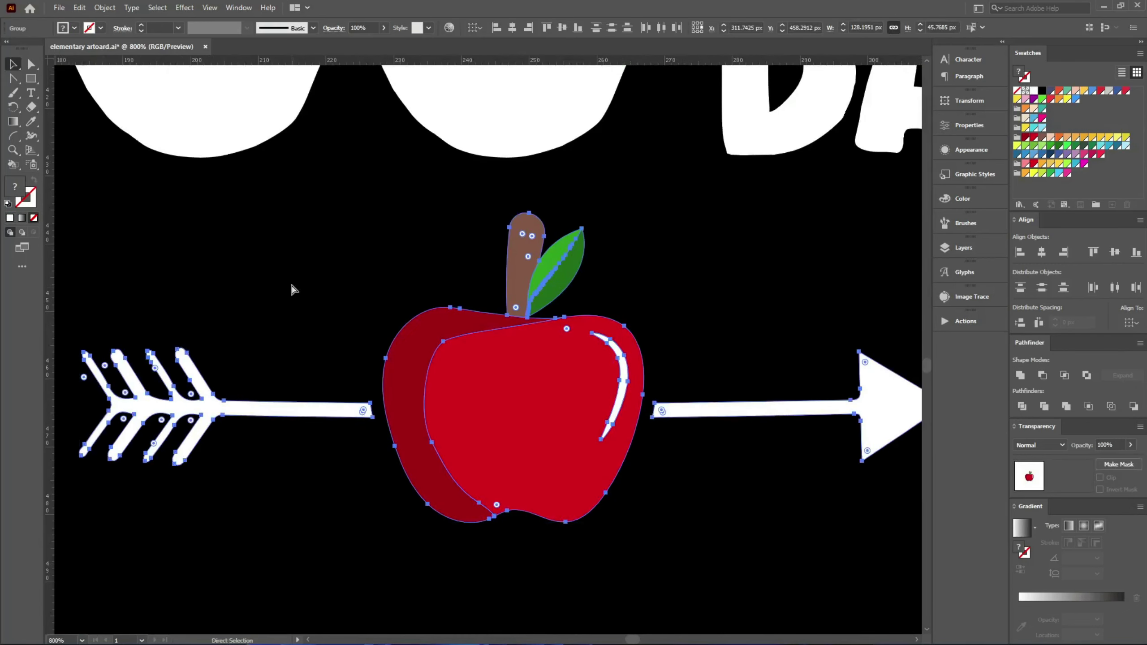
scroll(292, 289, down, 2)
scroll(291, 299, down, 1)
key(v)
click(318, 336)
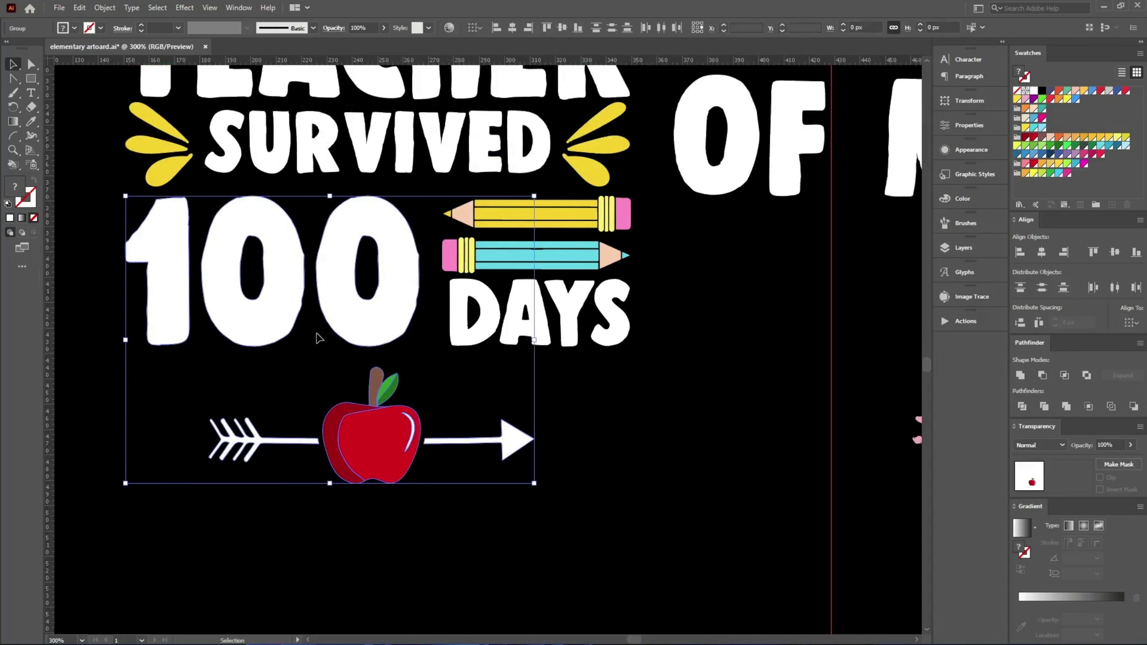
click(470, 440)
drag(520, 439, 562, 427)
click(590, 451)
click(524, 440)
drag(376, 427, 372, 373)
click(635, 473)
Lengthen the right arrowhead to a vertical guide at DAYS' right edge
scroll(637, 497, up, 2)
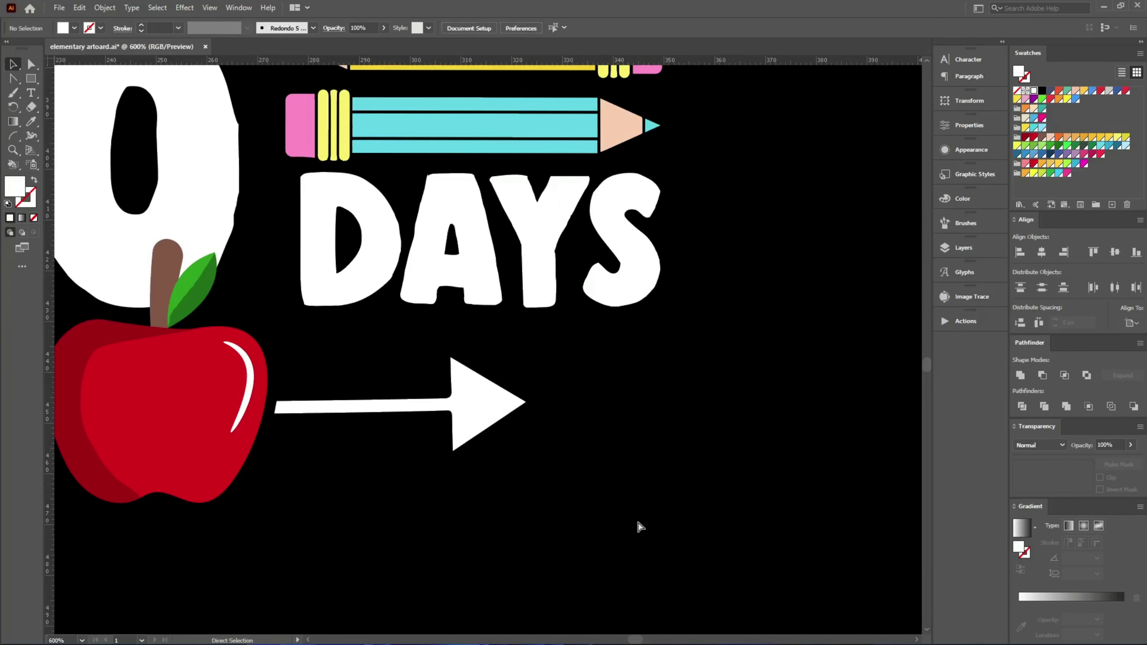
drag(632, 530, 376, 328)
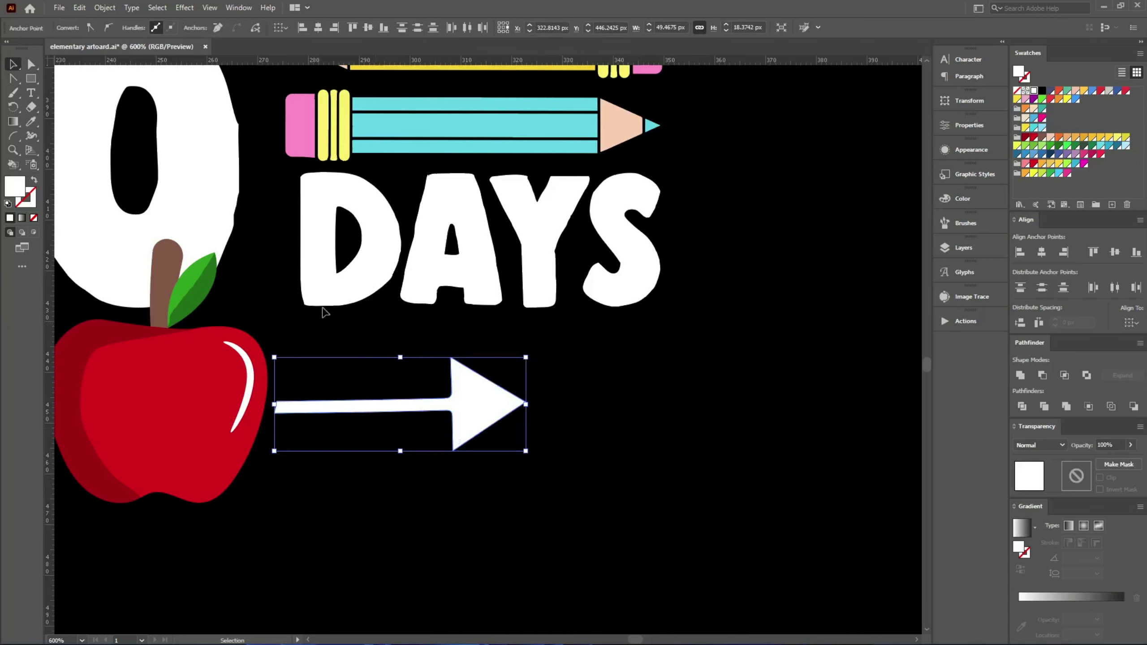
click(31, 66)
drag(570, 332, 358, 492)
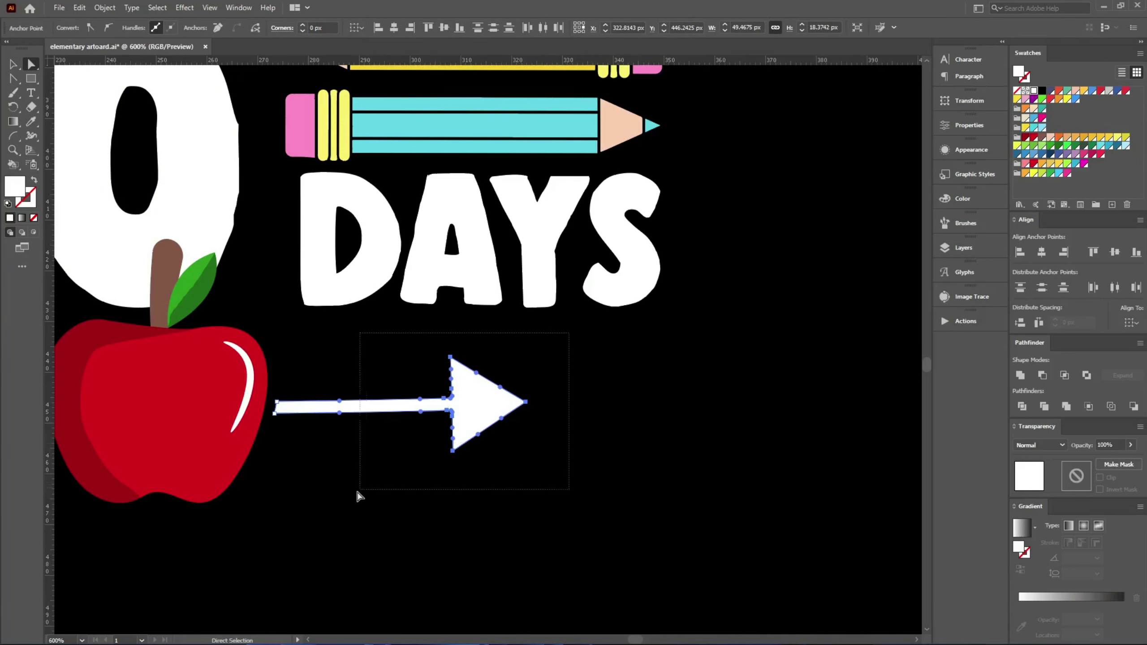
drag(523, 408, 668, 405)
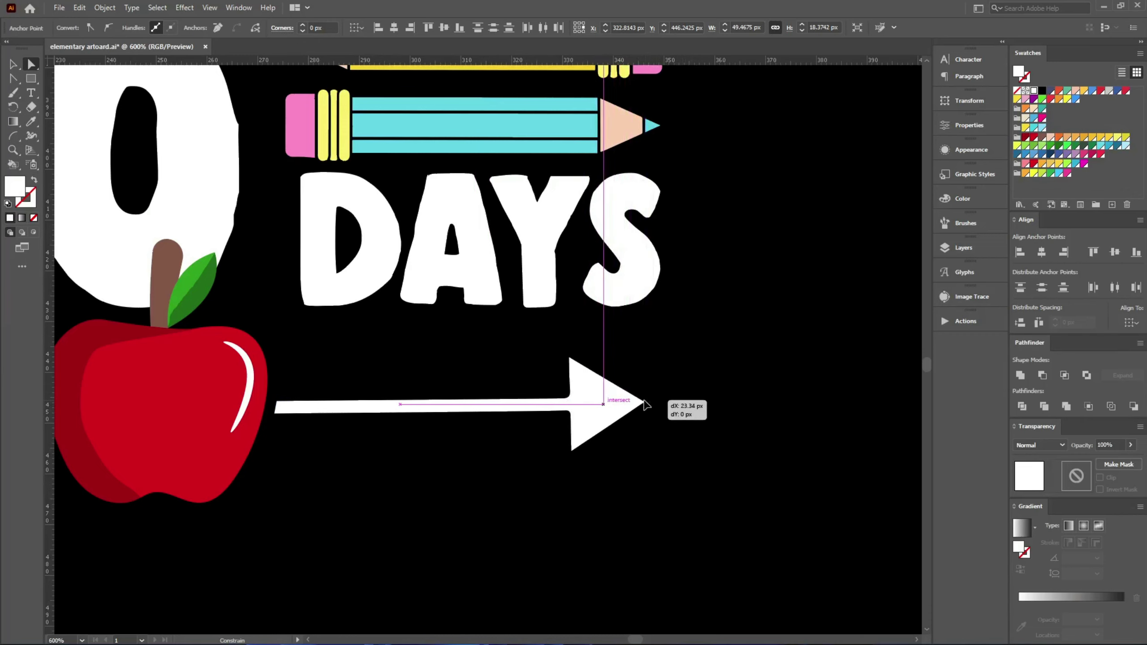
drag(668, 405, 642, 402)
drag(50, 267, 661, 271)
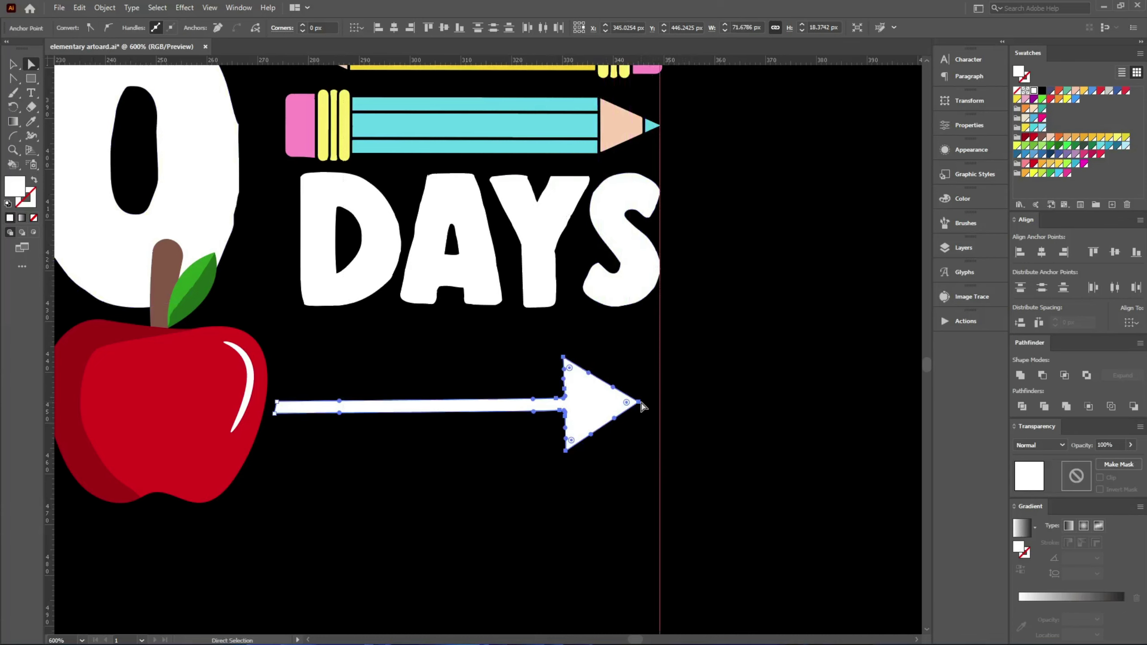
drag(642, 406, 677, 407)
click(771, 397)
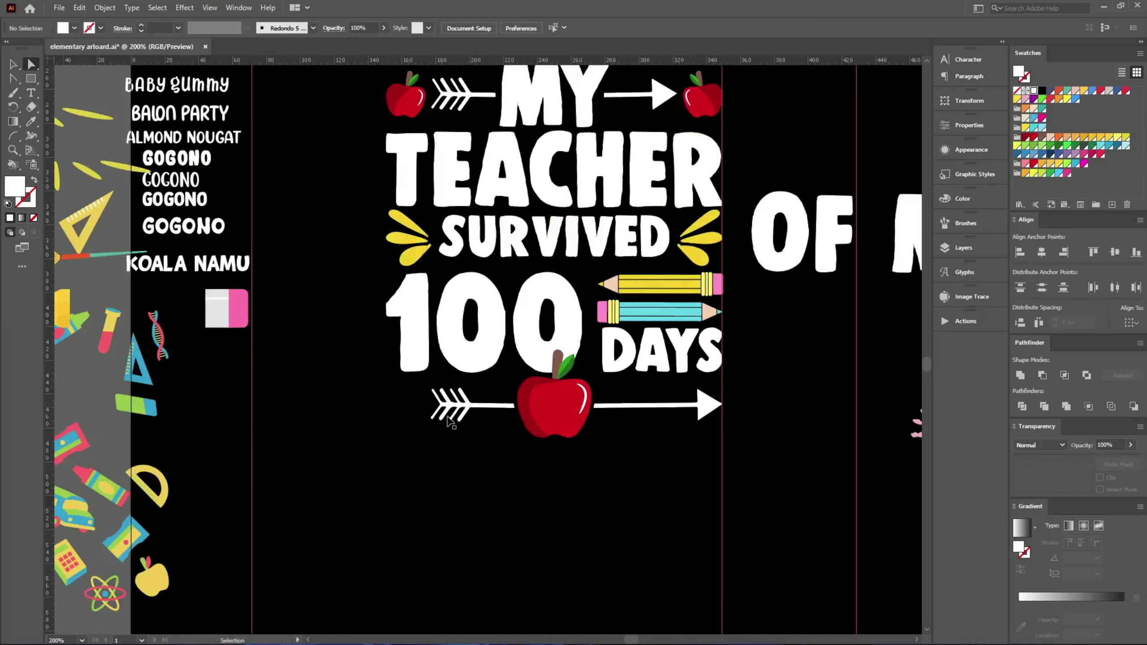
Extend the left arrow's feathers to a vertical guide at 100's left edge
scroll(361, 428, down, 2)
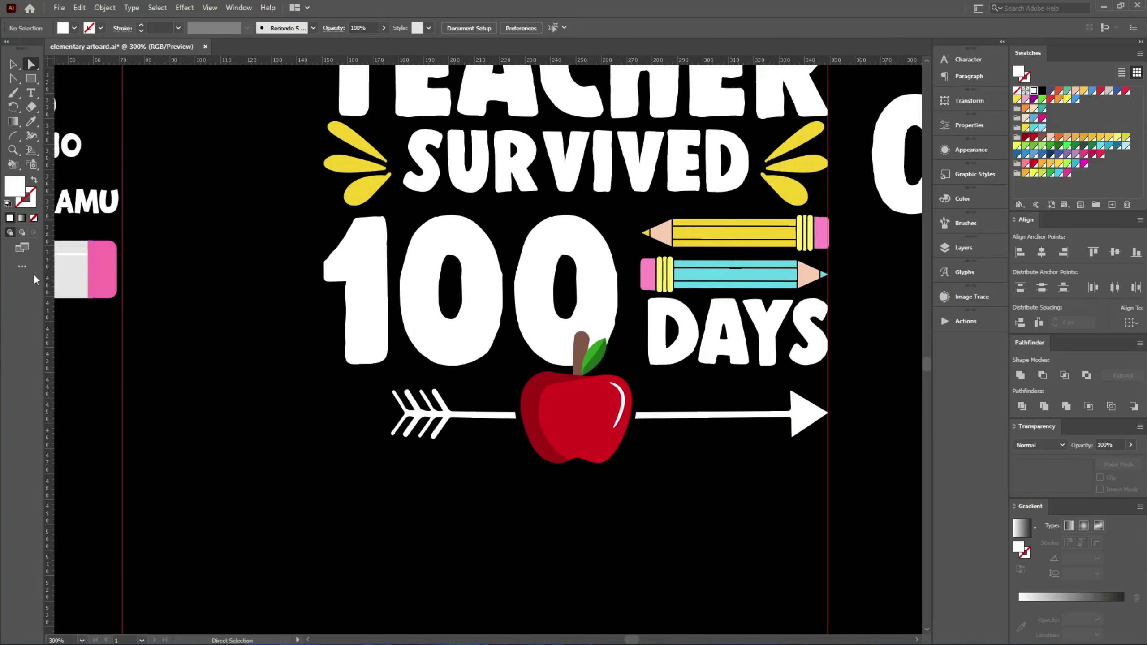
drag(47, 276, 323, 262)
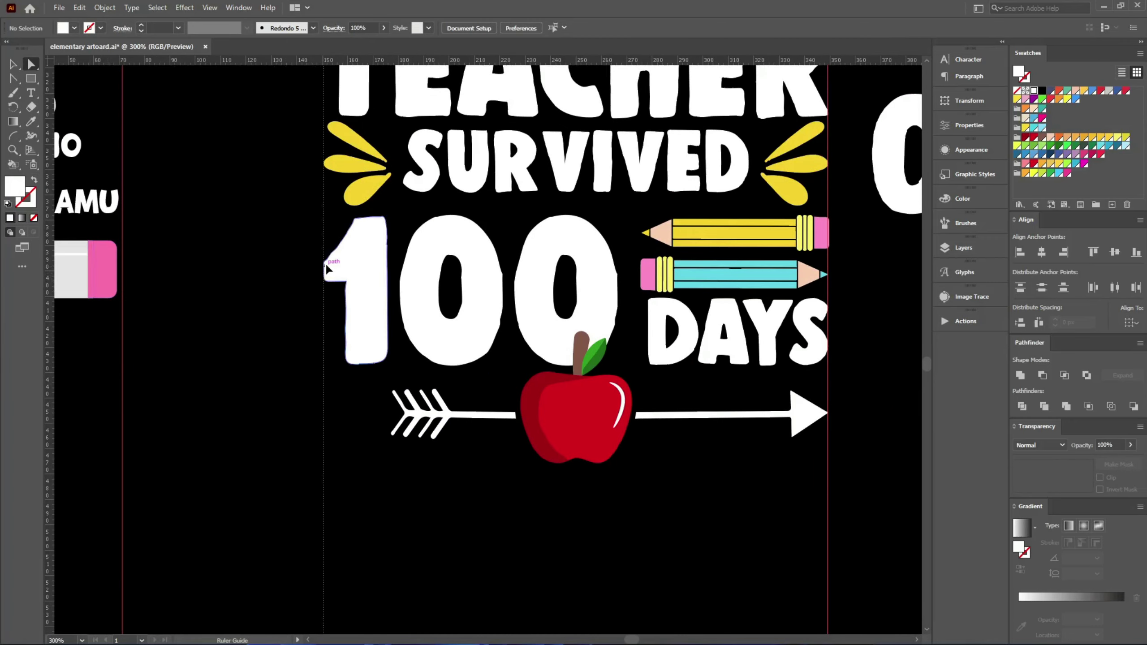
scroll(370, 404, up, 2)
drag(365, 361, 575, 506)
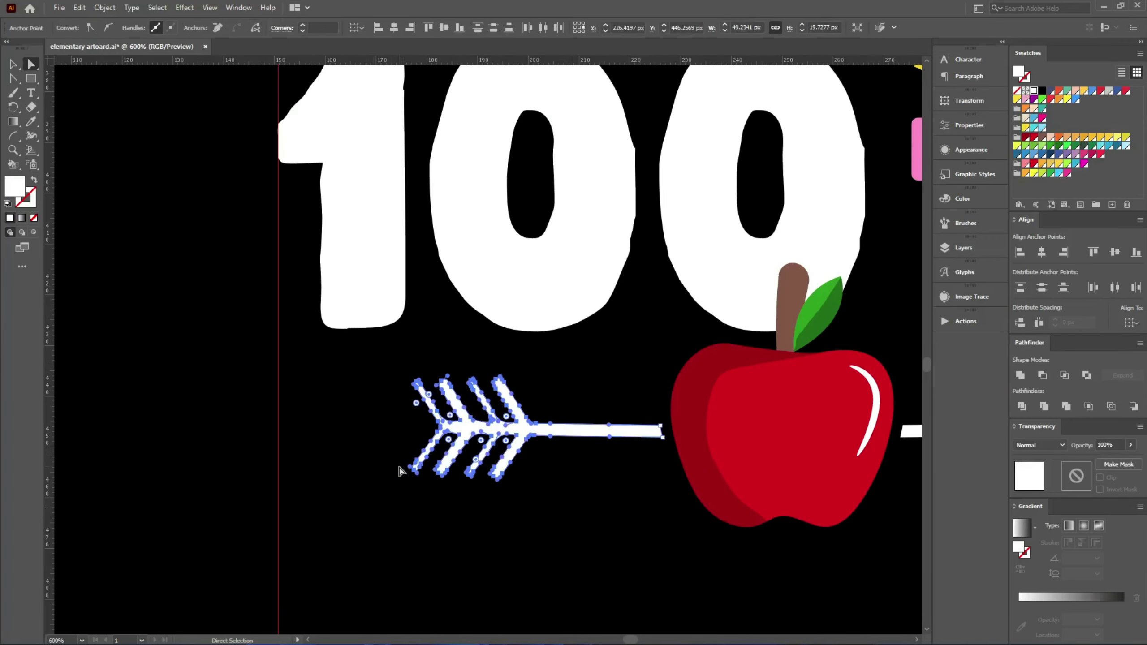
drag(413, 472, 281, 474)
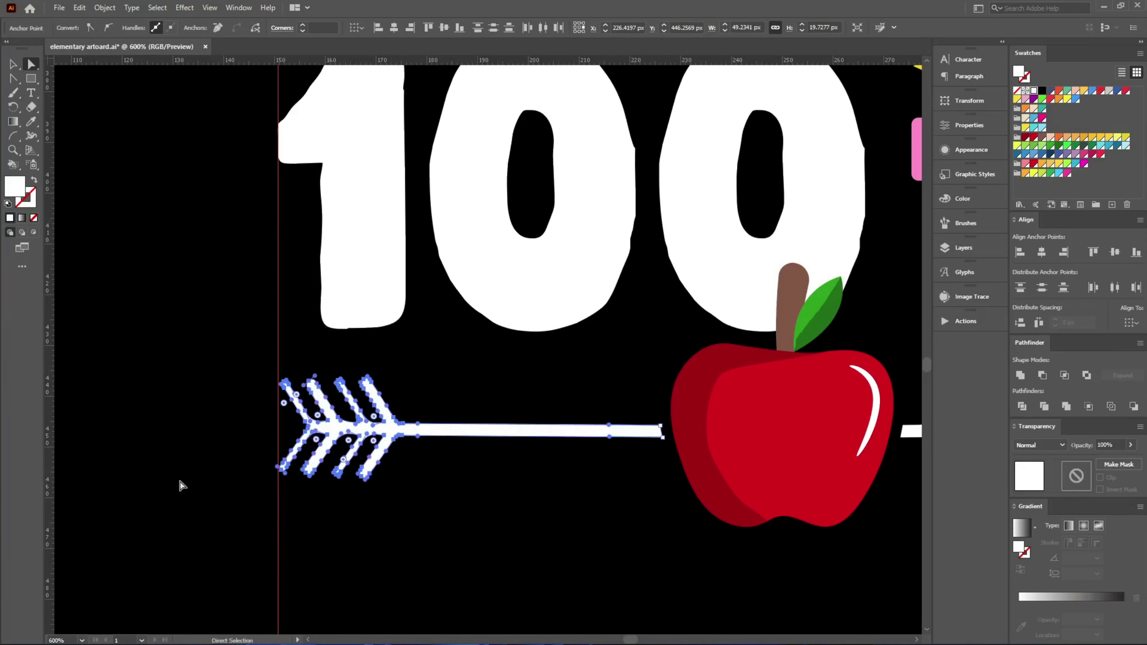
click(140, 462)
key(v)
key(ctrl+1)
Inside the apple group, make an offset outline around the apple, stem and leaf and copy it
scroll(365, 422, left, 3)
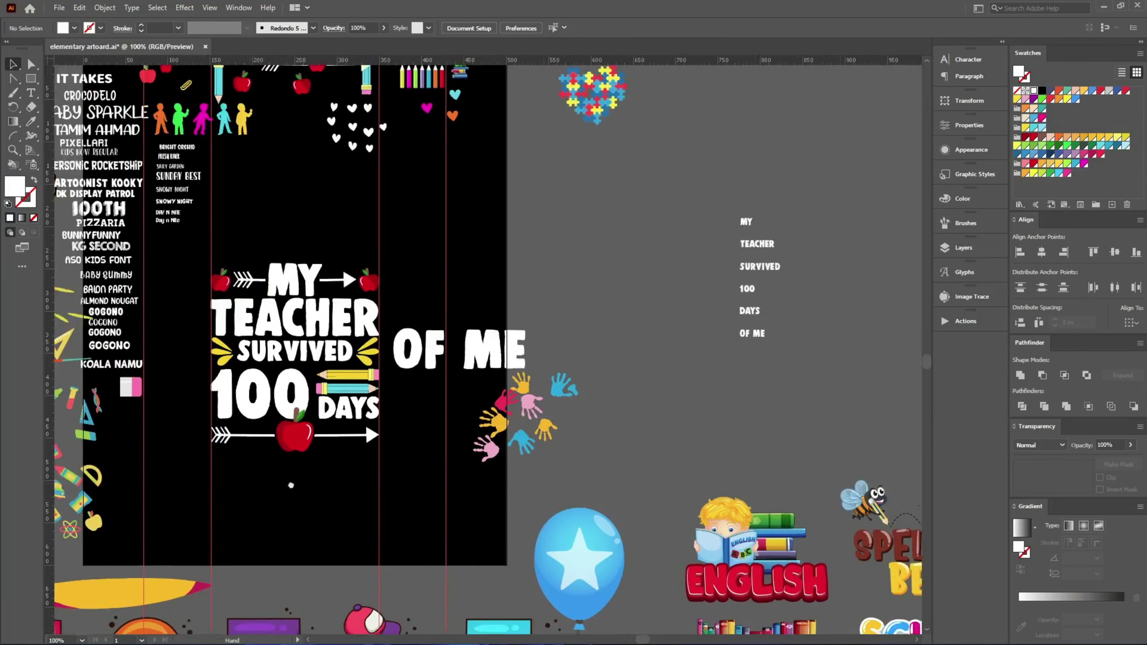
scroll(391, 405, left, 3)
alt+scroll(391, 405, up, 6)
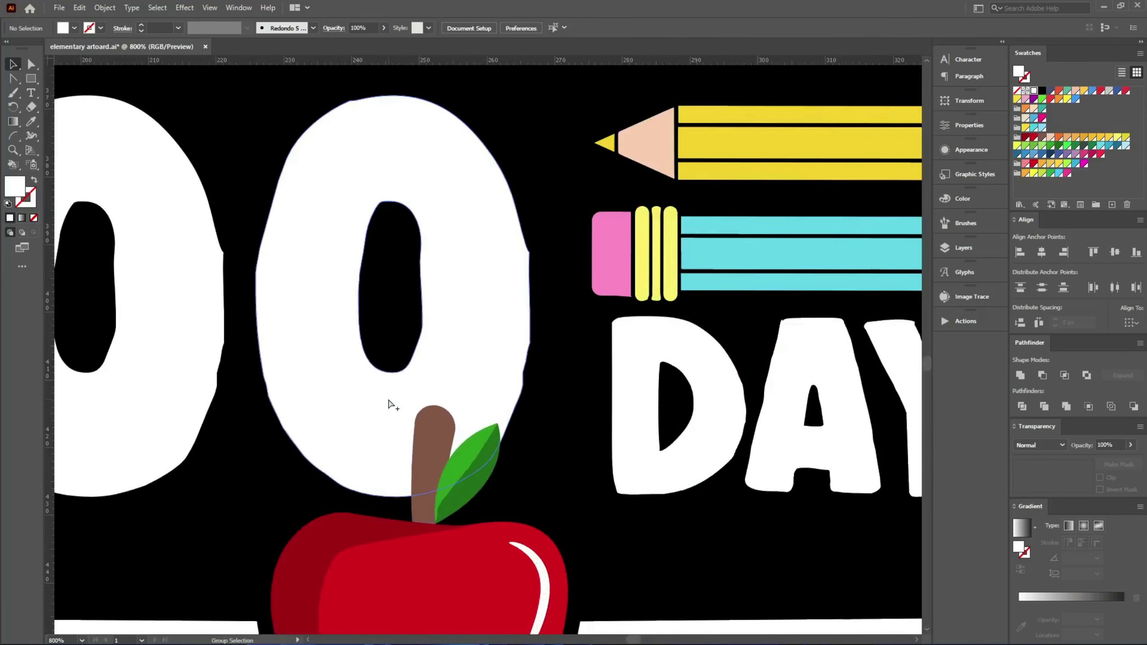
double_click(408, 556)
key(a)
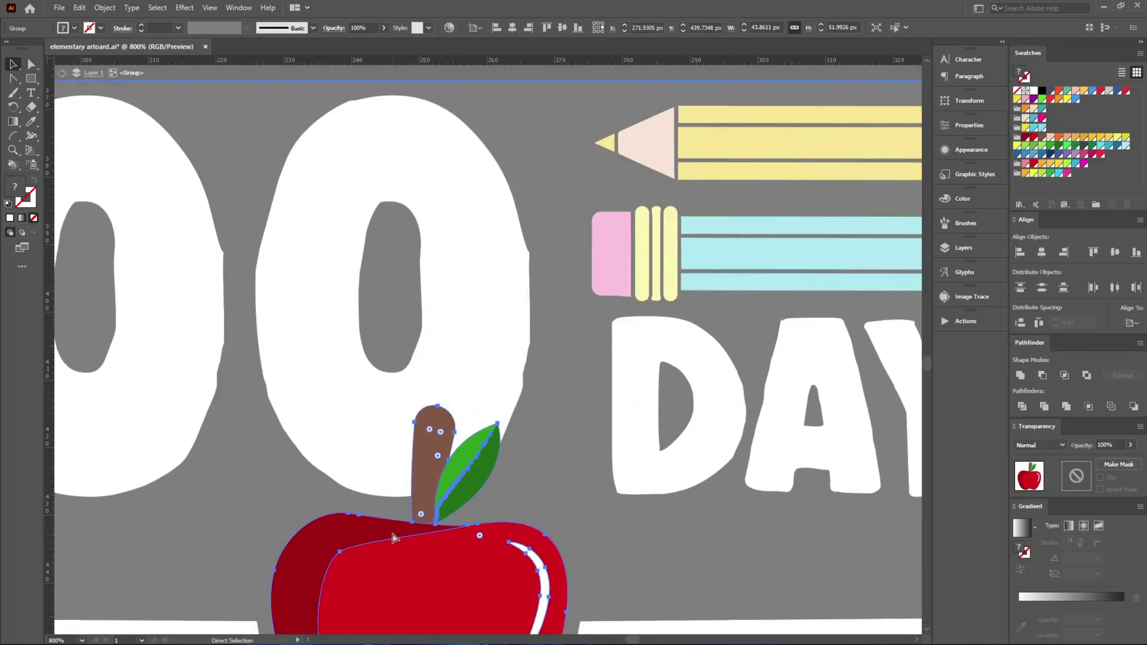
key(Return)
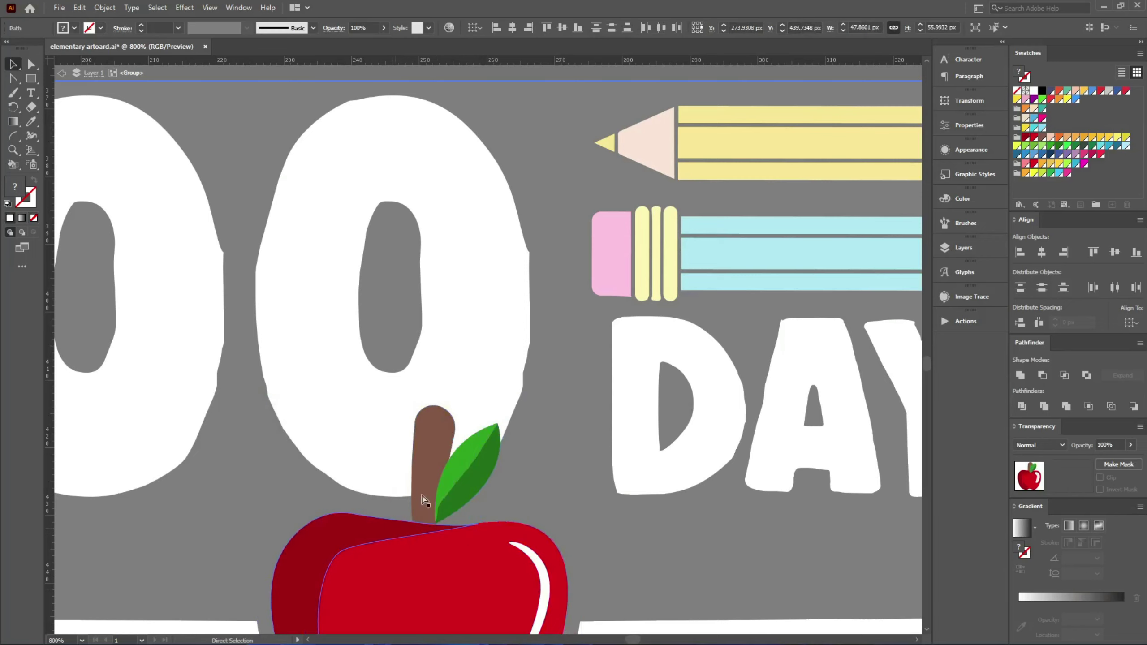
key(Escape)
Give the 100 an unclipped opacity mask containing the pasted apple outlines filled black
alt+click(495, 299)
alt+scroll(495, 299, down, 3)
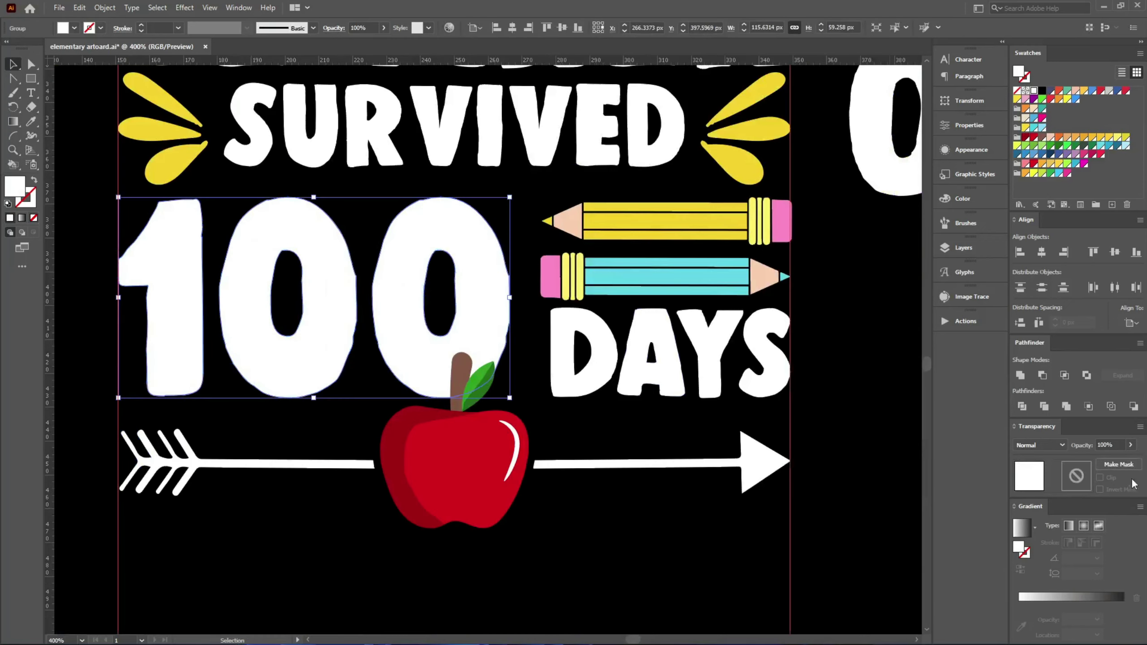
click(1119, 465)
click(1073, 476)
key(ctrl+f)
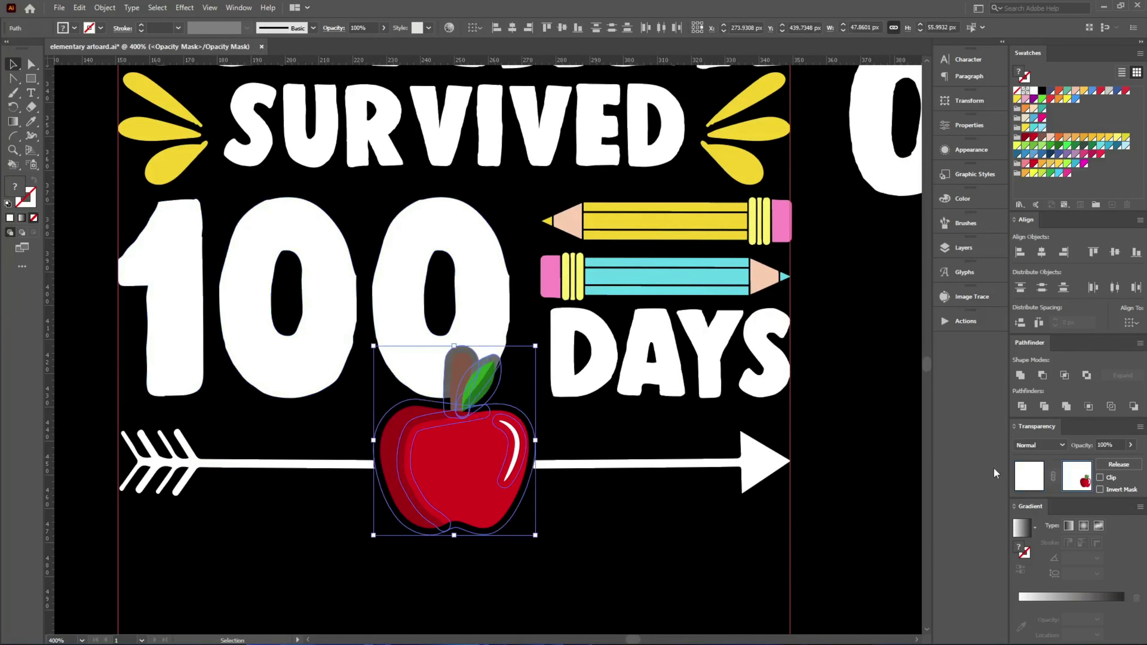
click(1043, 91)
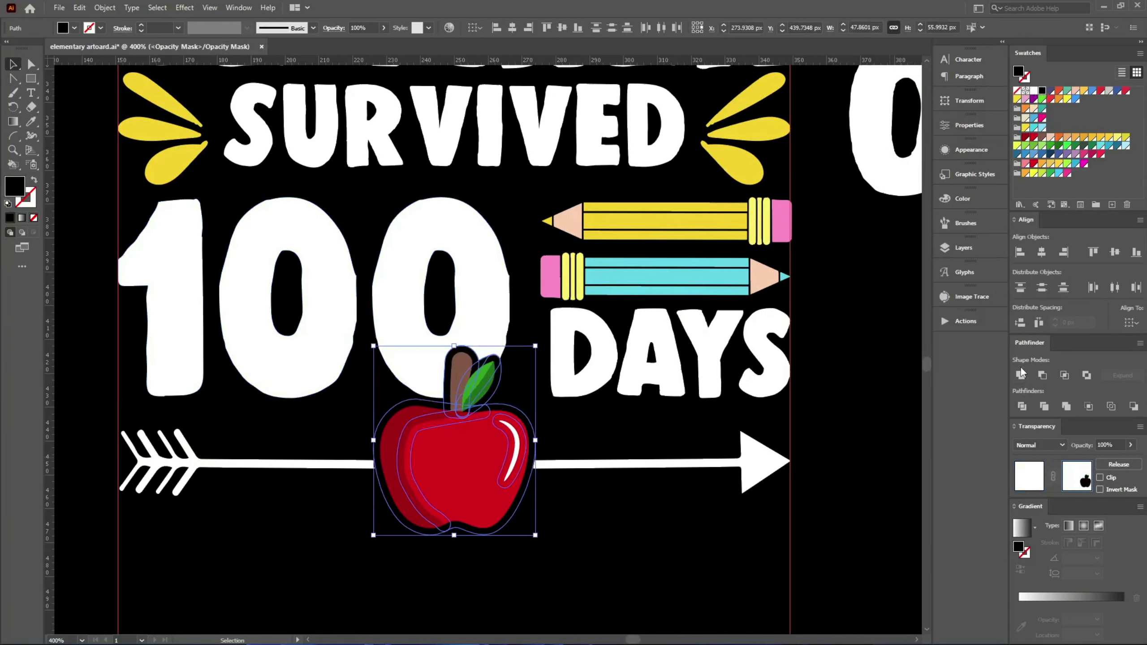
click(593, 513)
Move OF ME below the apple and arrows, centre it horizontally, and nudge it into place
scroll(527, 395, up, 3)
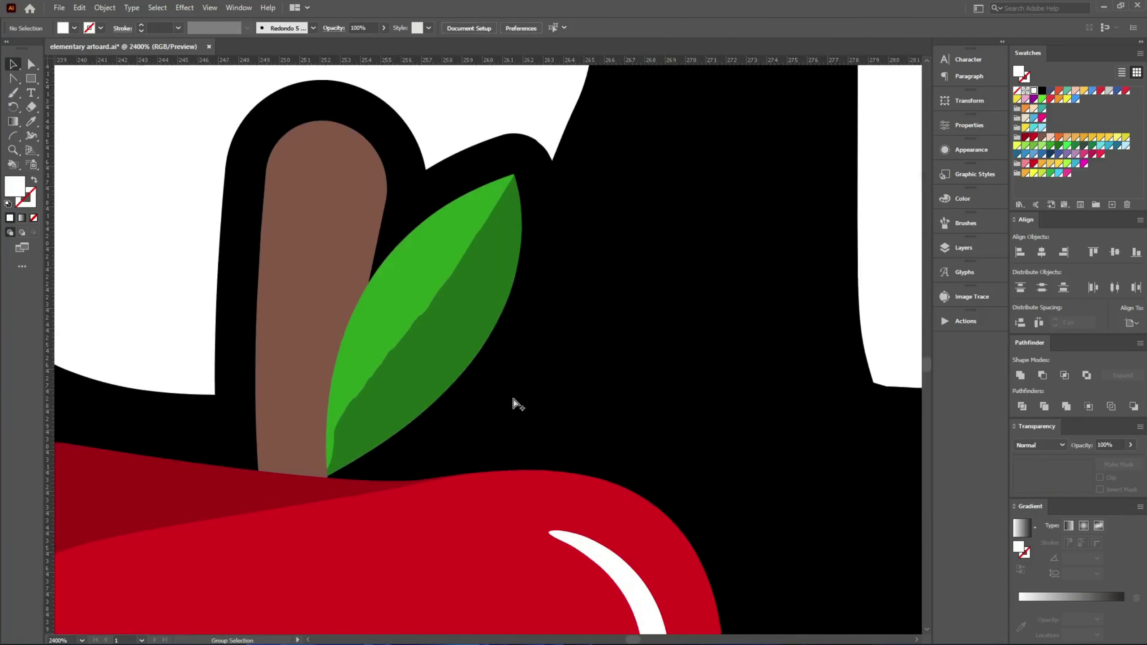
scroll(515, 402, down, 2)
scroll(530, 402, down, 2)
scroll(377, 410, down, 1)
scroll(380, 422, down, 2)
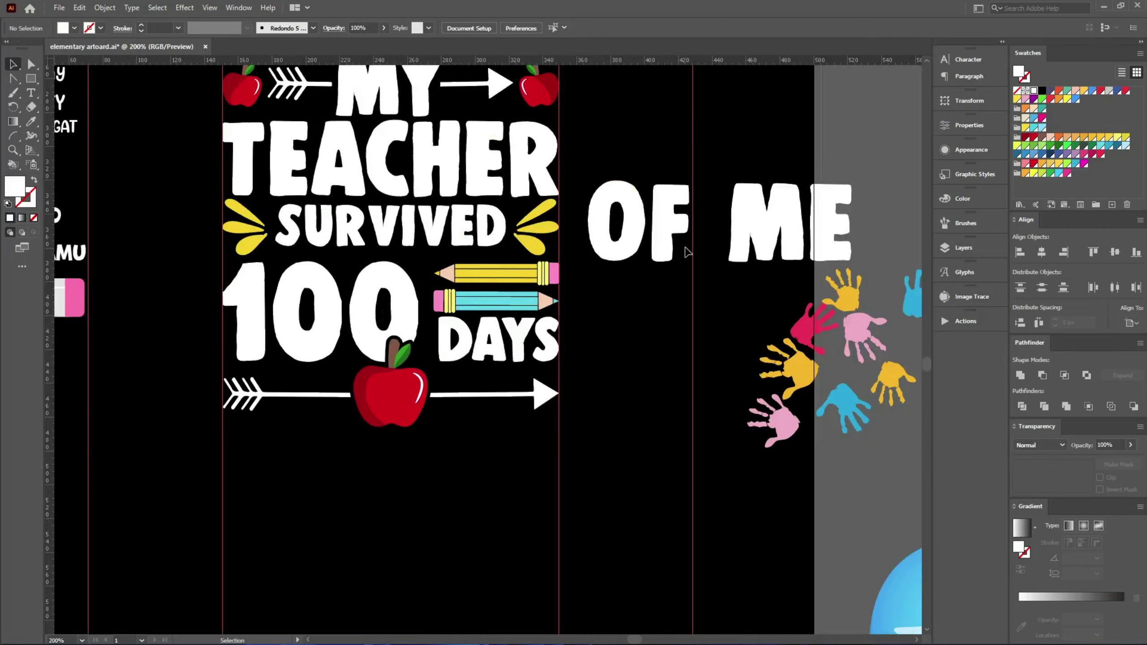
drag(689, 246, 352, 502)
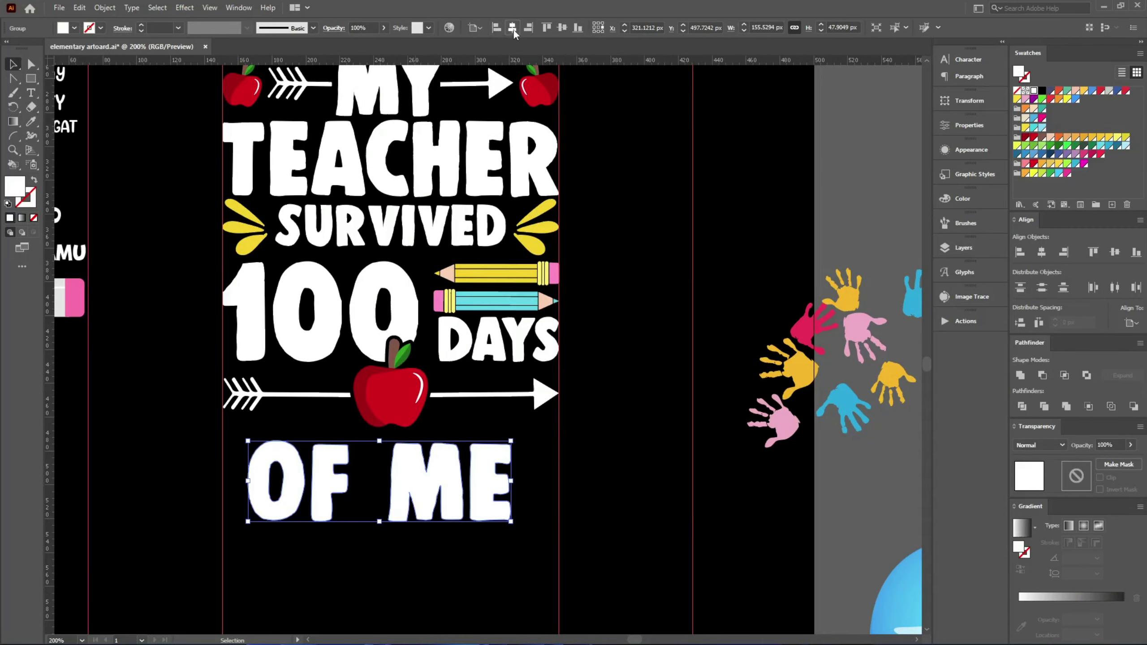
click(512, 29)
scroll(371, 543, up, 2)
drag(480, 421, 480, 407)
key(Down)
key(Down)
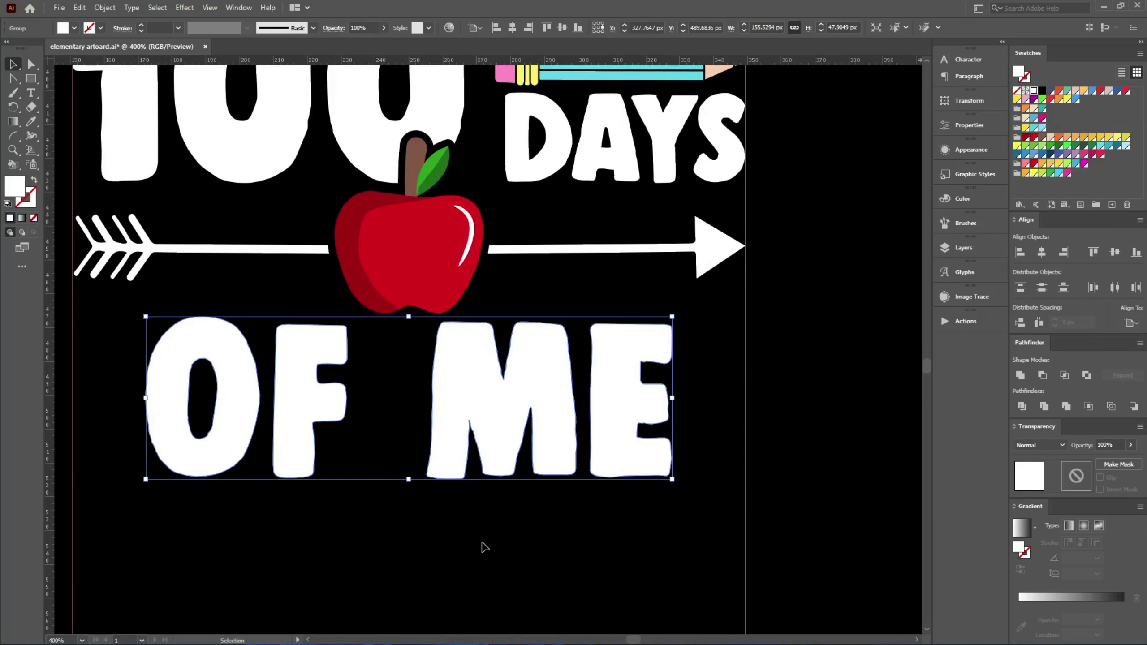
Deselect OF ME and zoom to review the whole artboard
key(ctrl+shift+a)
key(ctrl+0)
key(ctrl+plus)
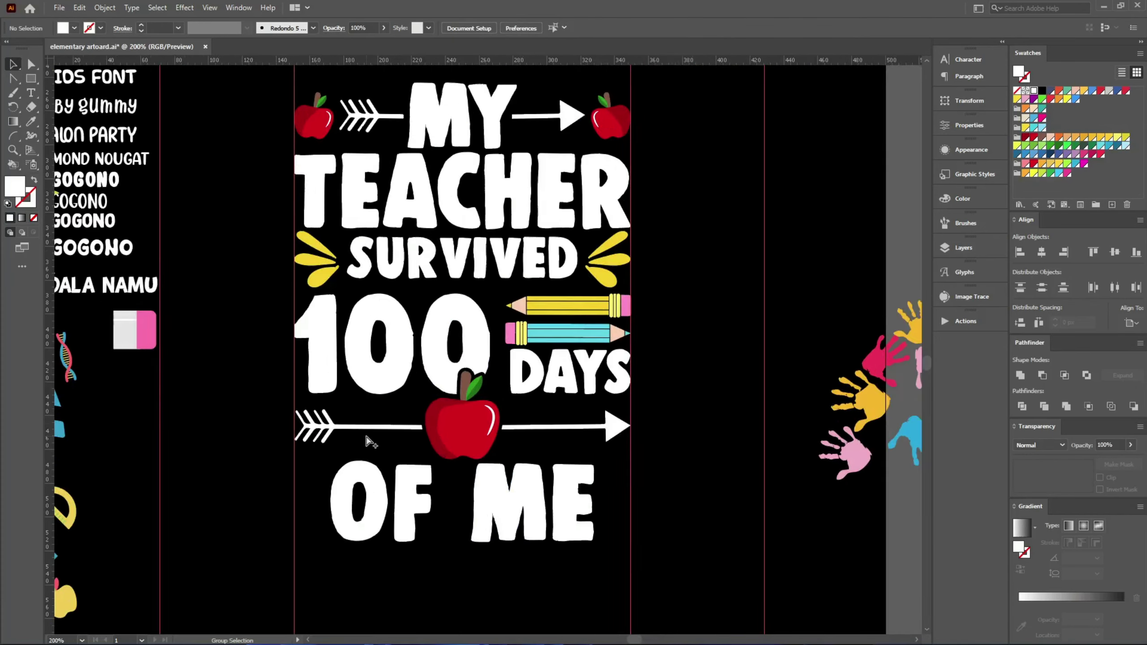
key(ctrl+plus)
key(ctrl+plus)
key(ctrl+minus)
key(ctrl+minus)
key(ctrl+minus)
key(ctrl+plus)
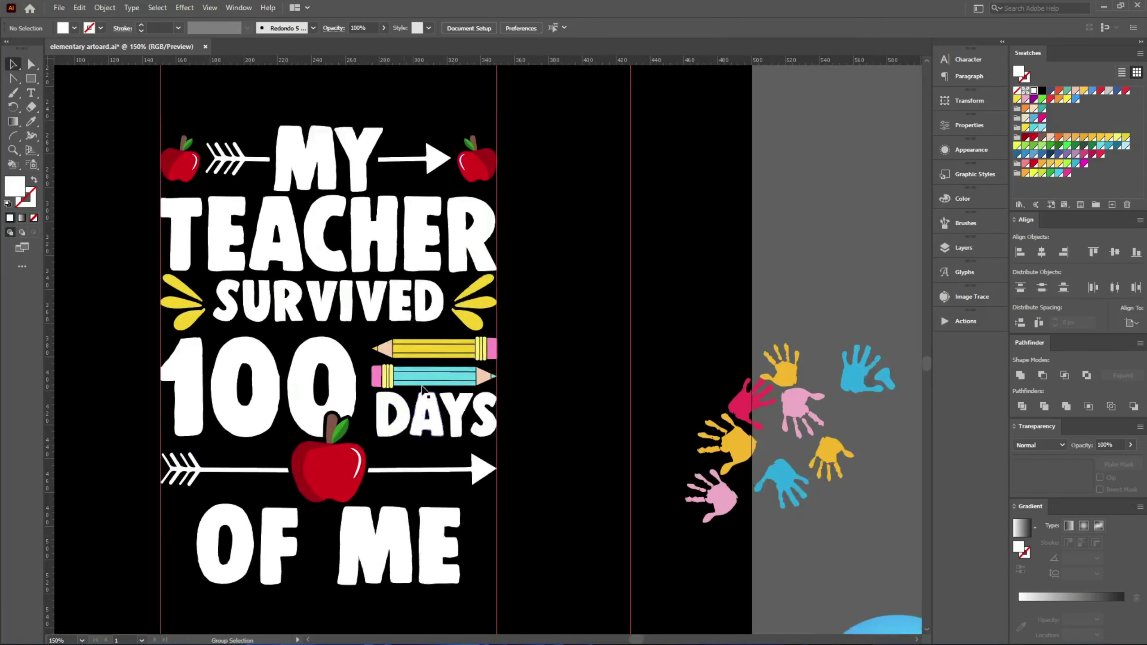
key(ctrl+minus)
key(ctrl+minus)
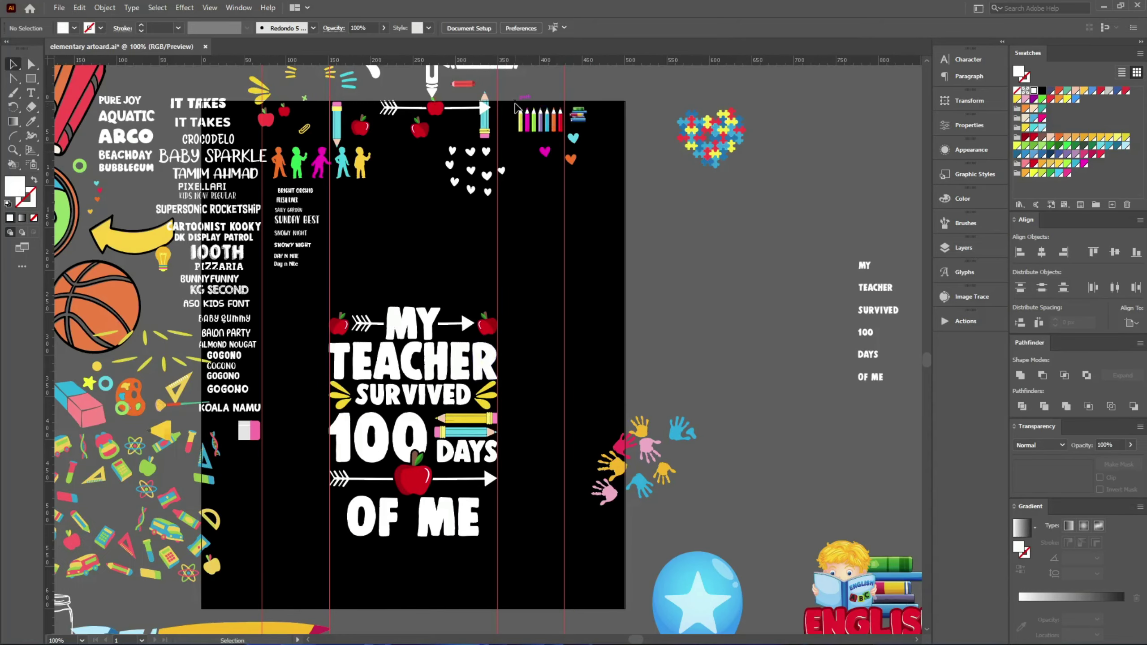
Place the yellow and magenta pencils beside ME, align them to the arrow tip, and enlarge them
drag(531, 126, 517, 567)
key(ctrl+plus)
key(ctrl+plus)
key(ctrl+plus)
key(ctrl+minus)
key(ctrl+minus)
key(ctrl+minus)
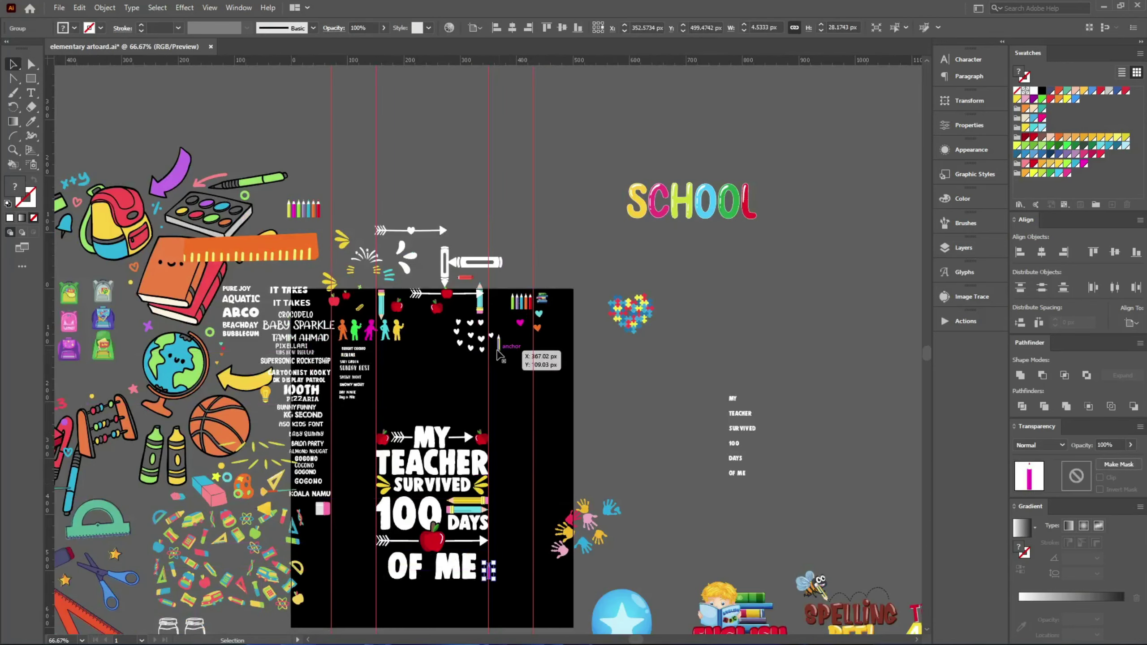
key(ctrl+plus)
key(ctrl+plus)
key(ctrl+plus)
drag(637, 473, 495, 370)
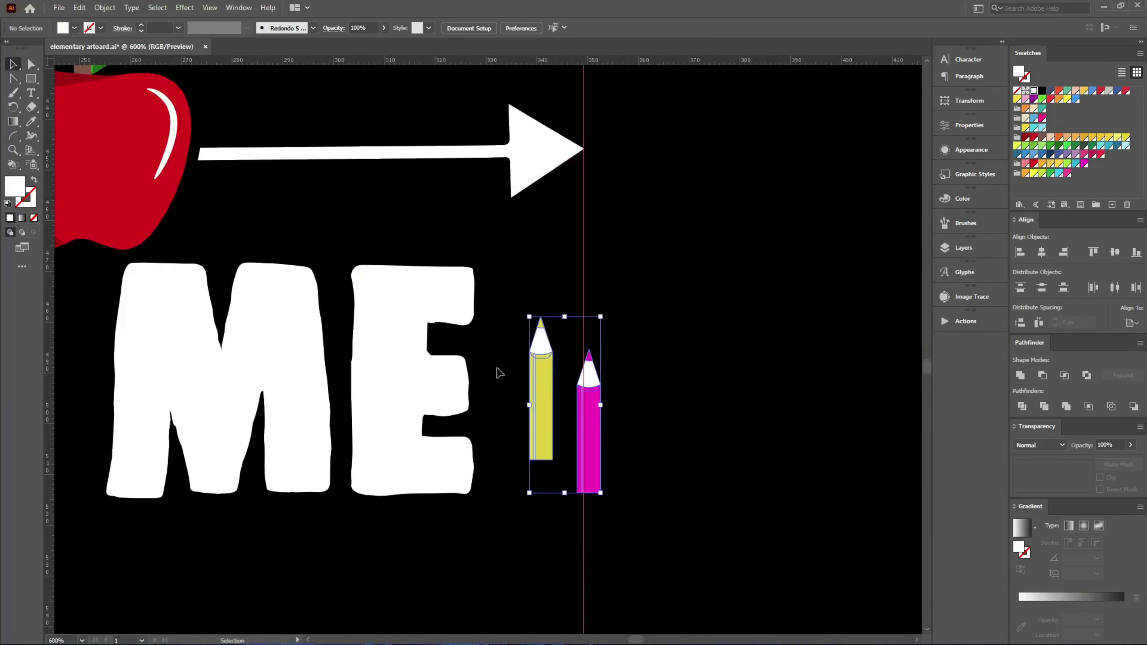
click(1114, 252)
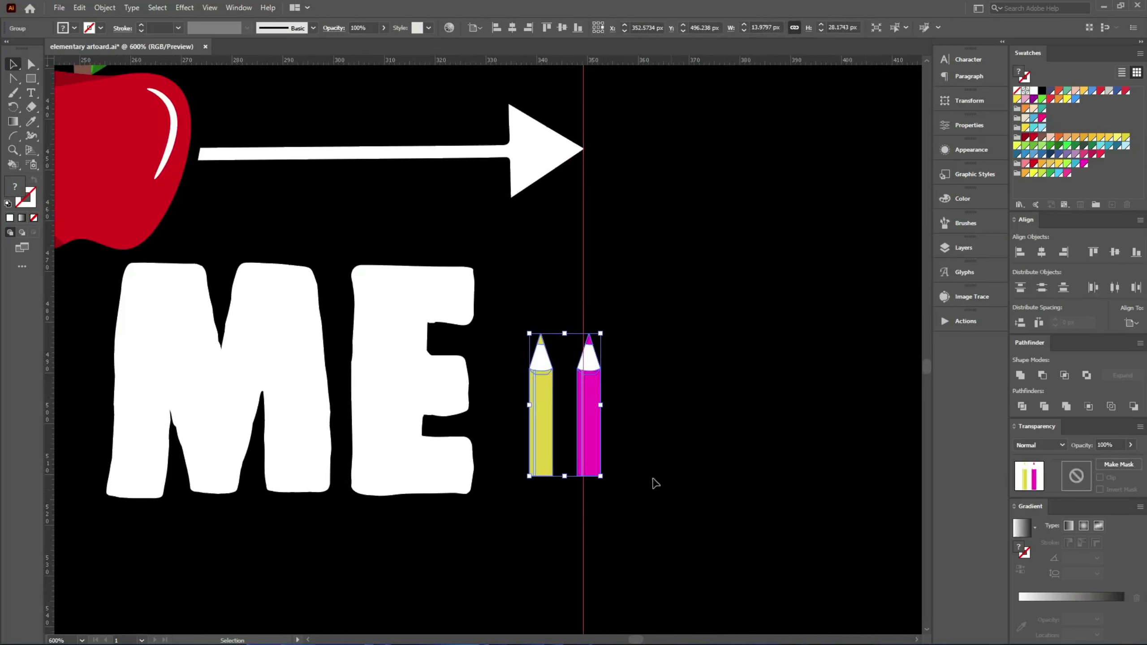
shift+click(516, 150)
click(529, 28)
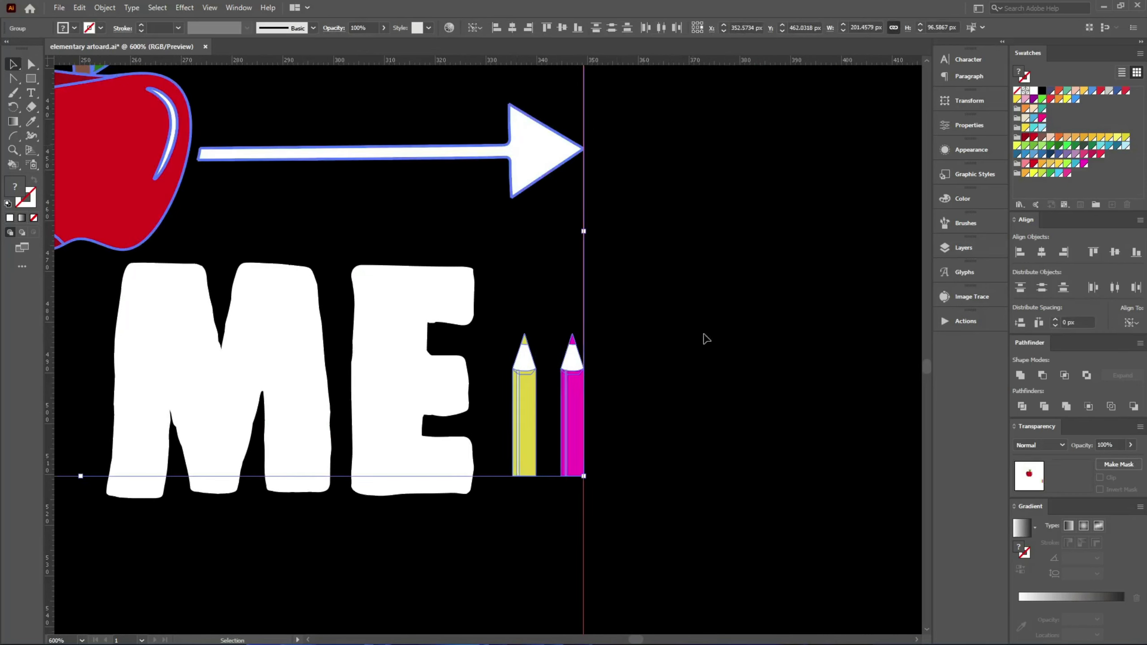
click(525, 454)
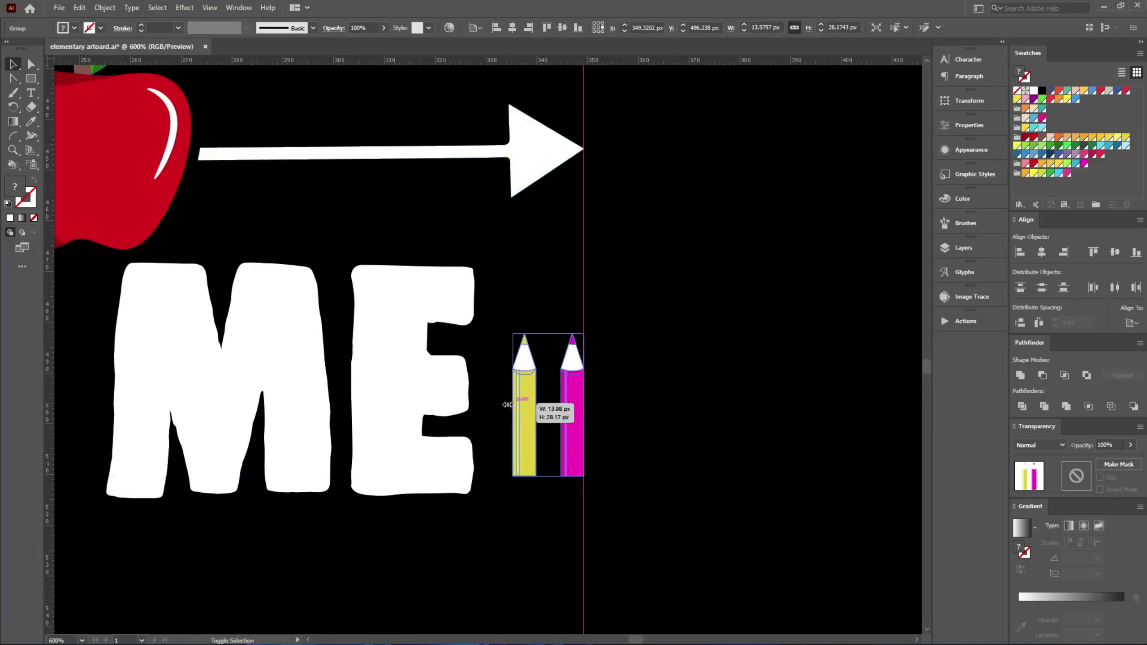
mouse_move(503, 406)
shift+mouse_down()
mouse_move(488, 406)
mouse_move(503, 340)
shift+mouse_up()
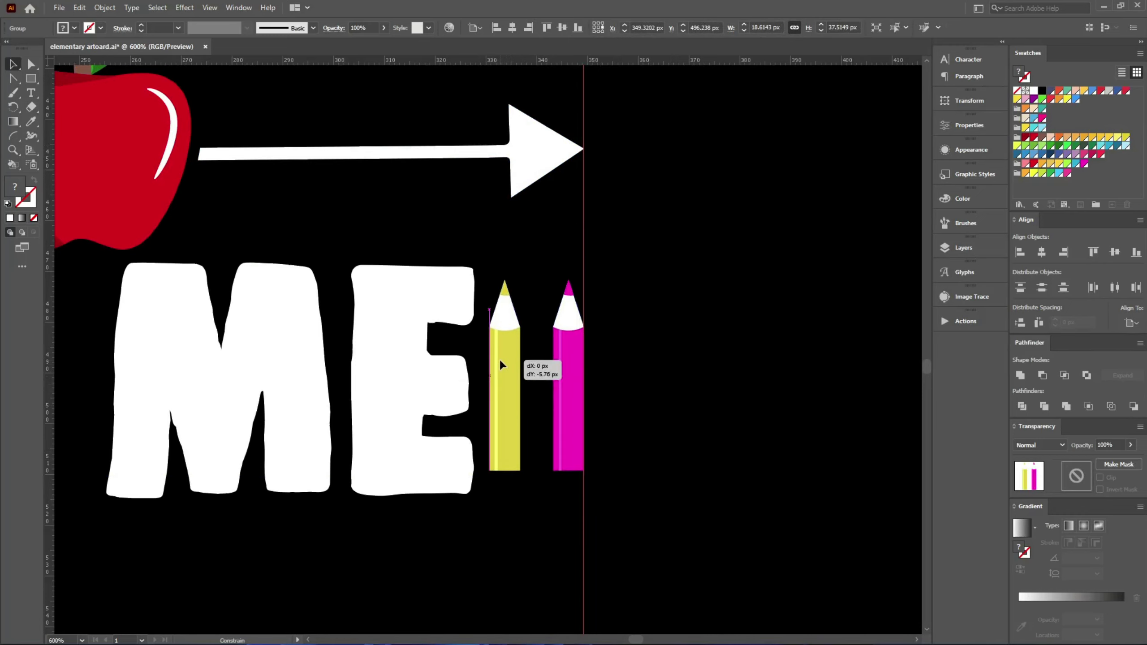
click(646, 522)
Lengthen both pencil bodies by dragging their bottom anchor points down
key(a)
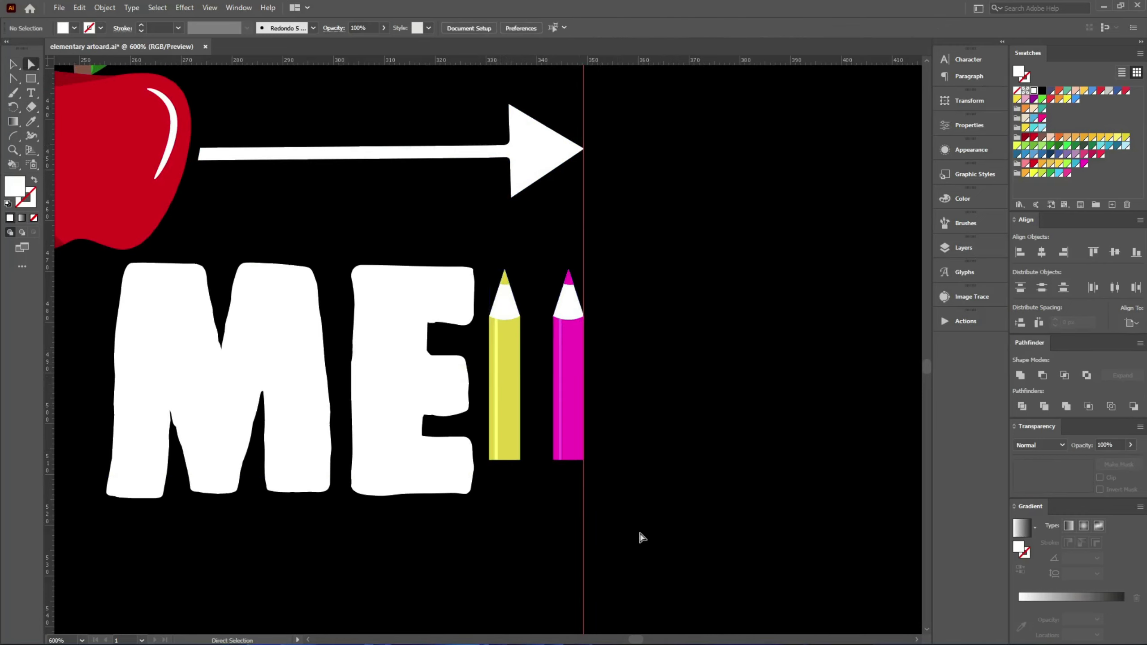
scroll(605, 537, up, 2)
scroll(578, 513, up, 1)
drag(670, 371, 289, 300)
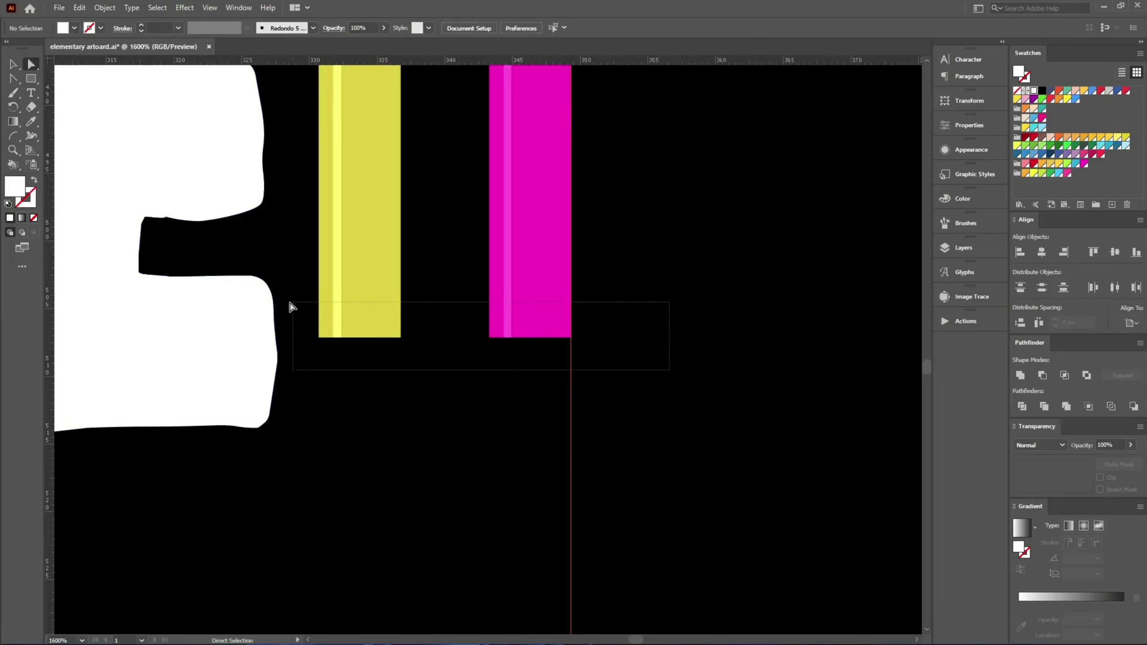
drag(402, 342, 397, 430)
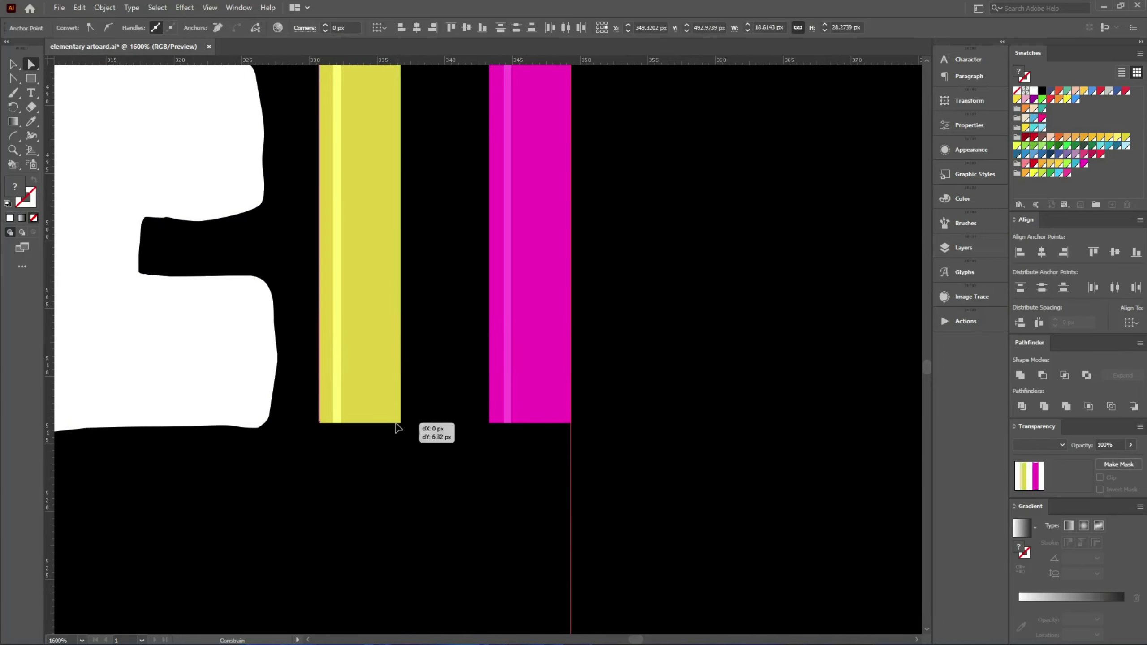
key(v)
click(570, 492)
Alt-drag a copy of the pencil pair to the left of OF
key(ctrl+minus)
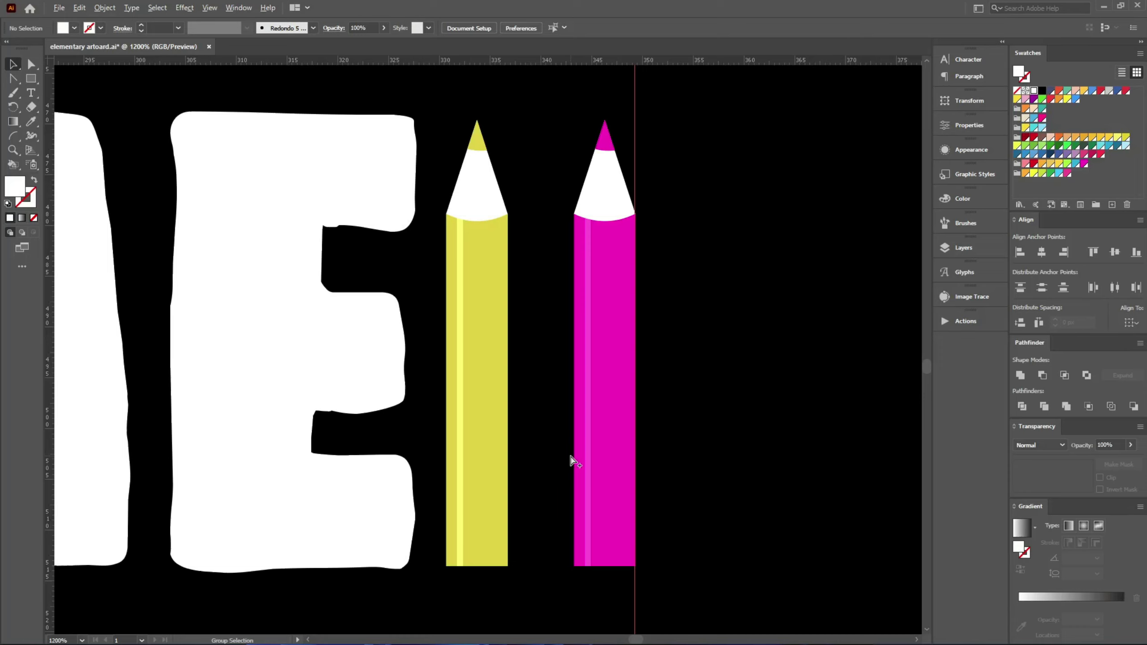
alt+scroll(573, 461, down, 3)
alt+scroll(572, 452, down, 2)
click(570, 448)
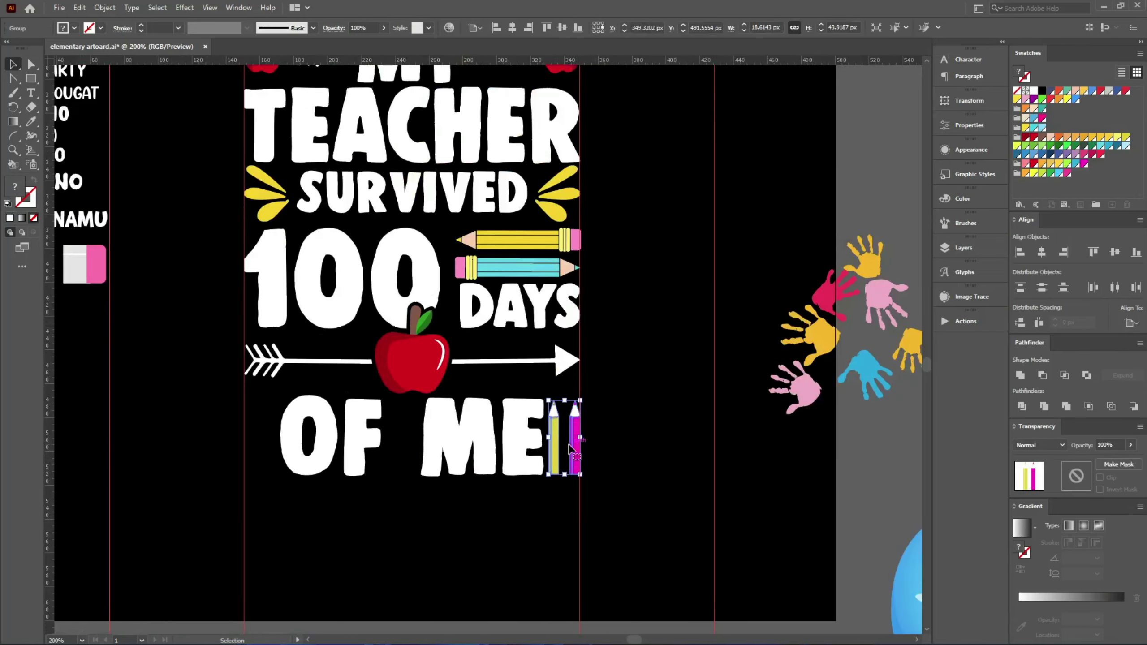
alt+drag(576, 454, 285, 459)
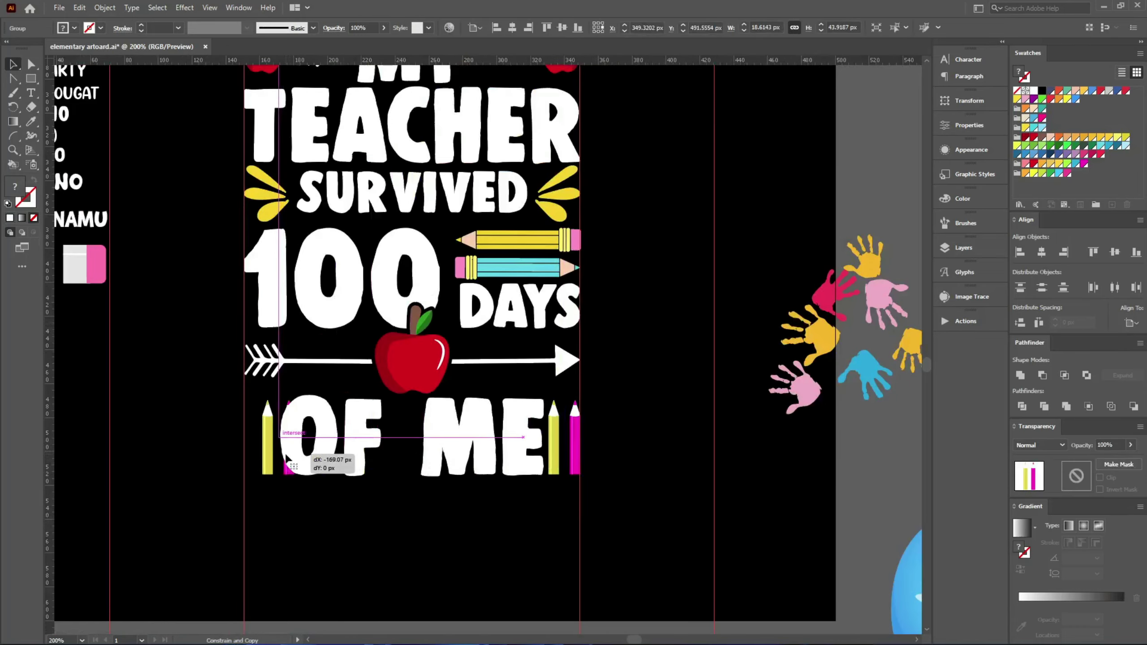
key(v)
click(303, 262)
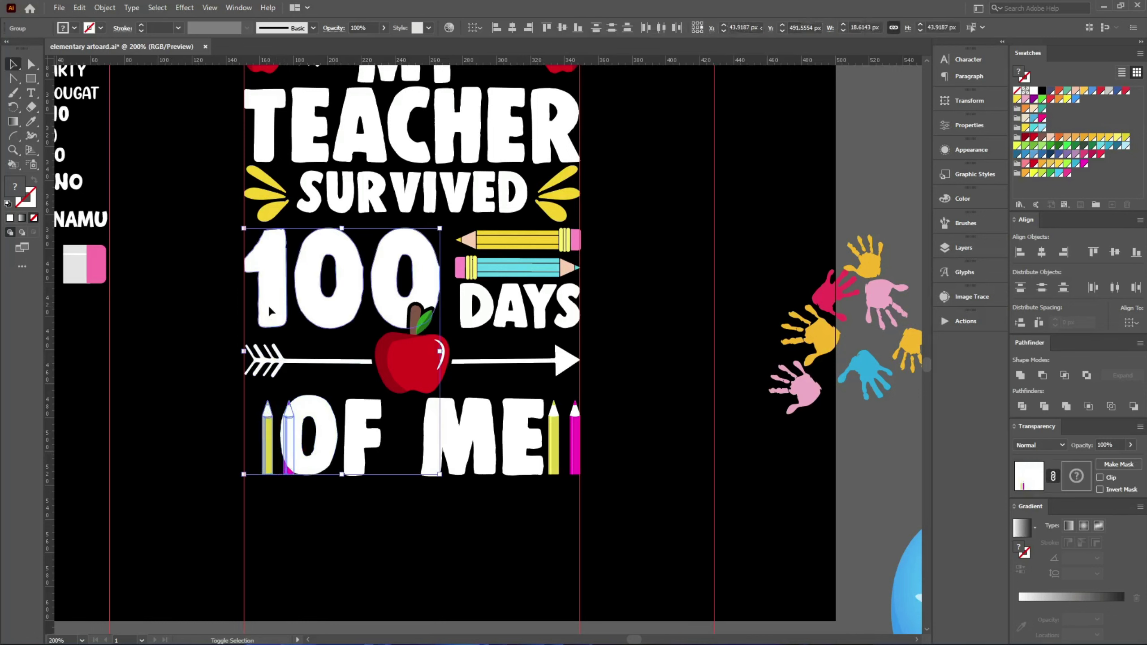
click(363, 510)
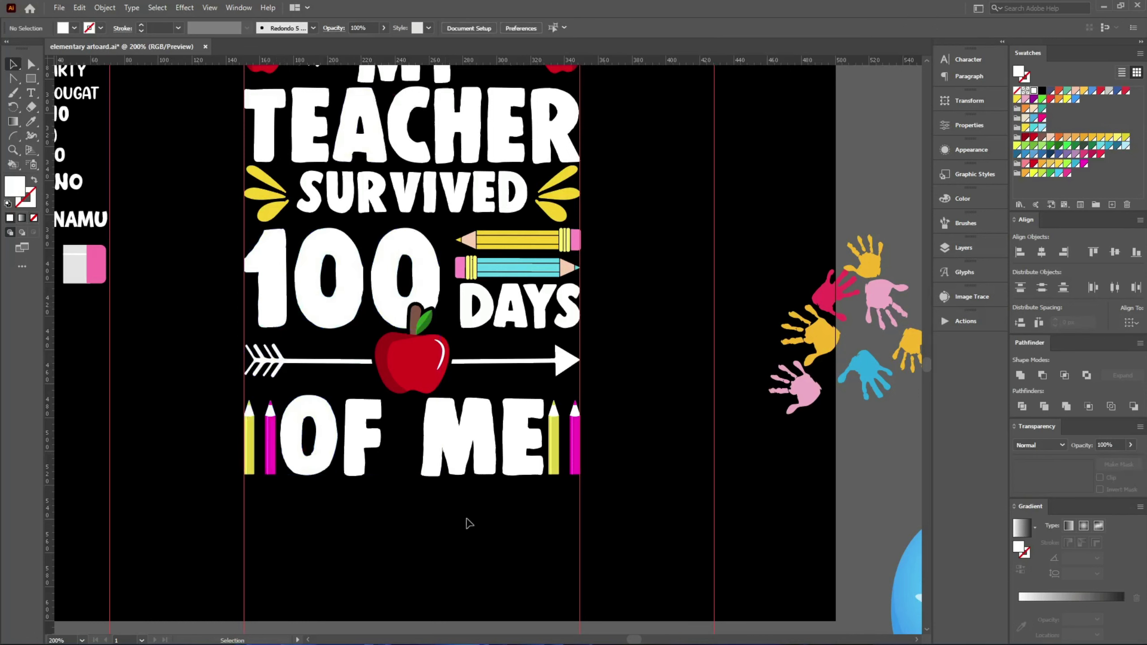
Move the orange and red pencils beside 'OF' and delete the yellow-magenta copy there
scroll(633, 411, up, 3)
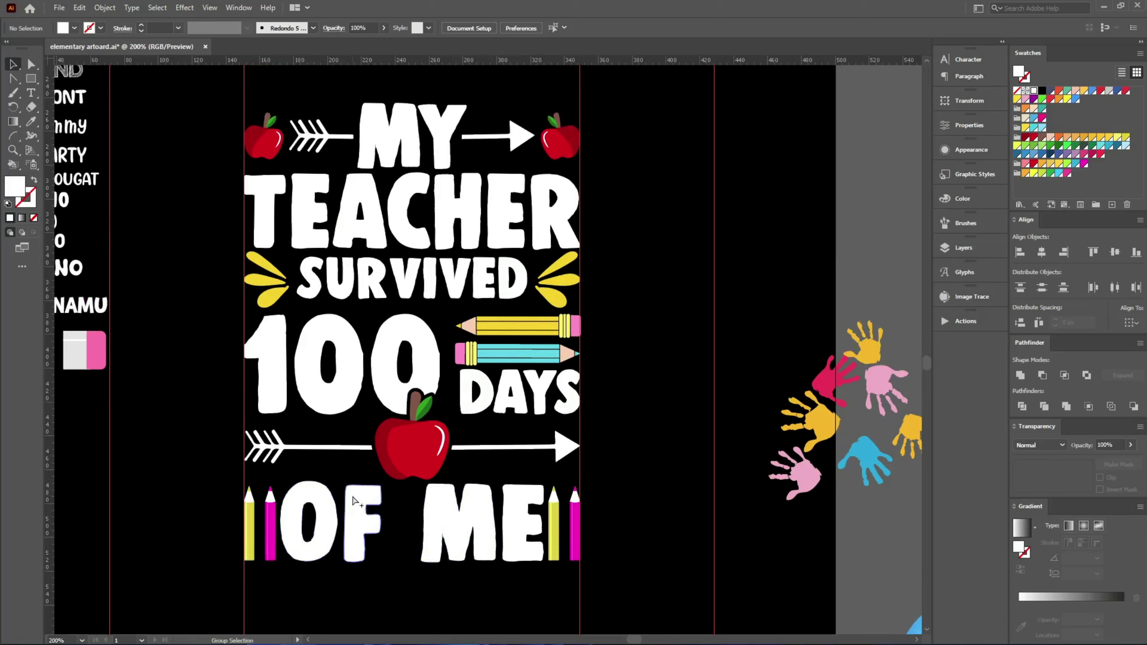
scroll(436, 402, down, 2)
scroll(536, 121, up, 3)
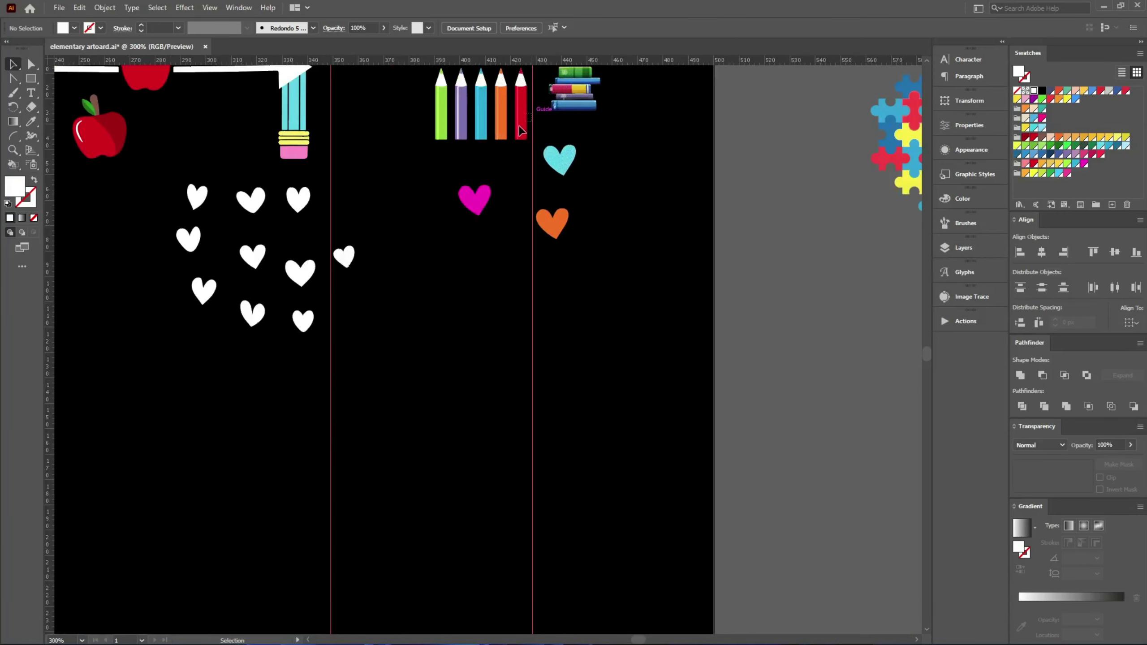
drag(503, 133, 130, 533)
scroll(130, 533, up, 2)
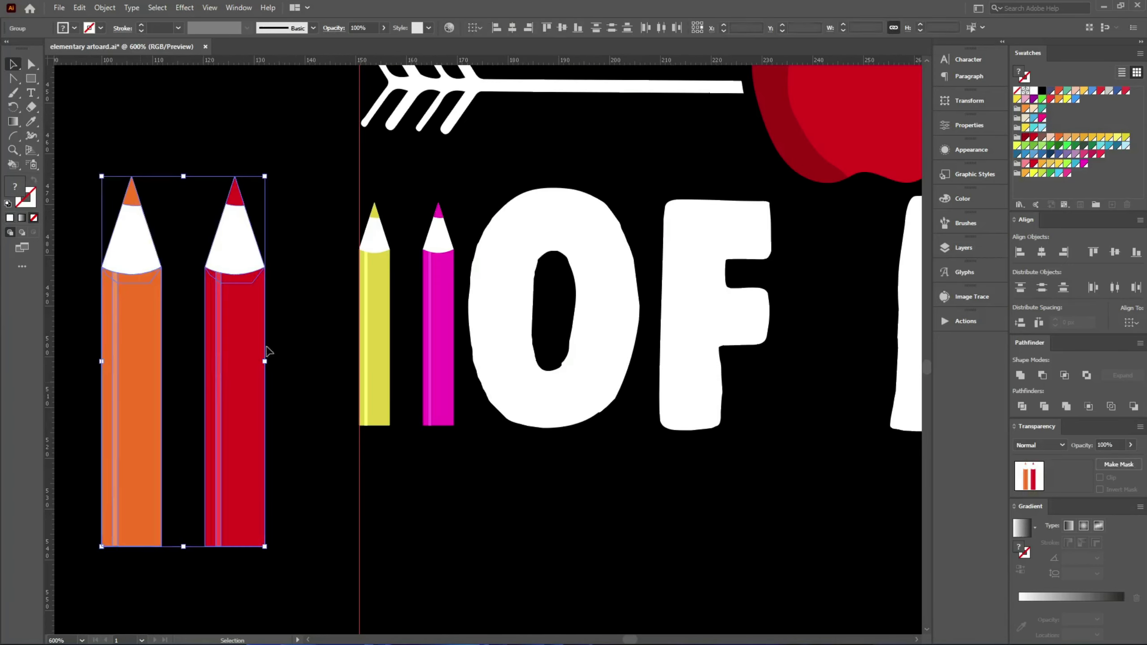
click(325, 232)
mouse_move(325, 233)
mouse_down()
mouse_move(474, 479)
mouse_move(318, 371)
mouse_move(93, 479)
mouse_up()
key(Delete)
Vertically centre the orange-red pencils with 'OF' and left-align them with '100'
key(a)
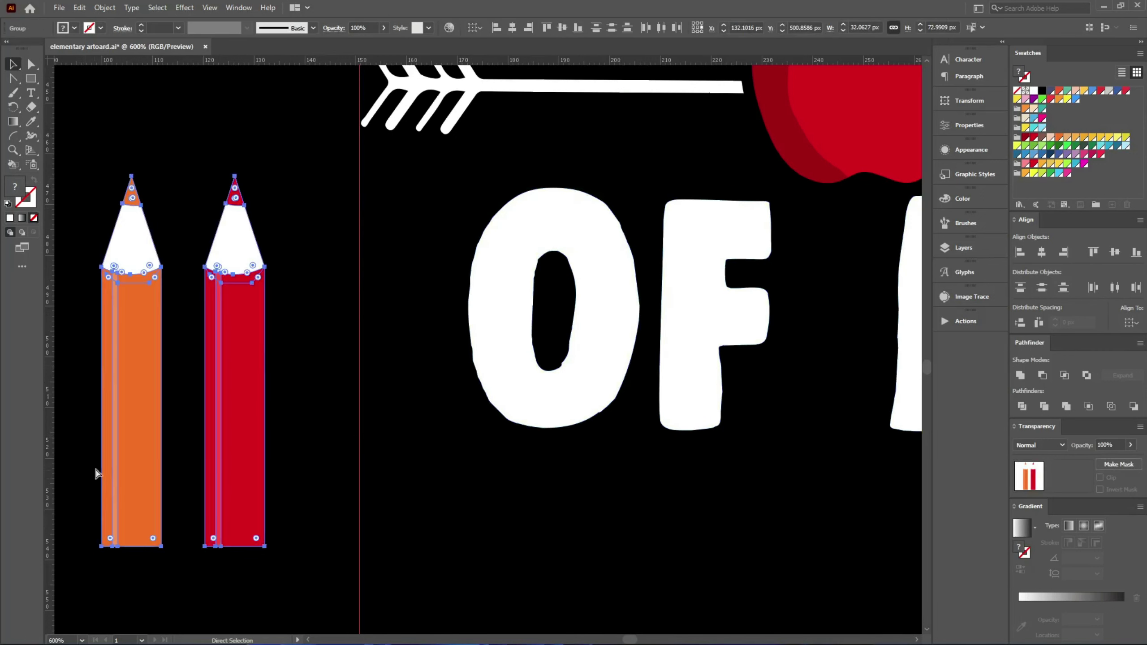
key(v)
shift+click(504, 287)
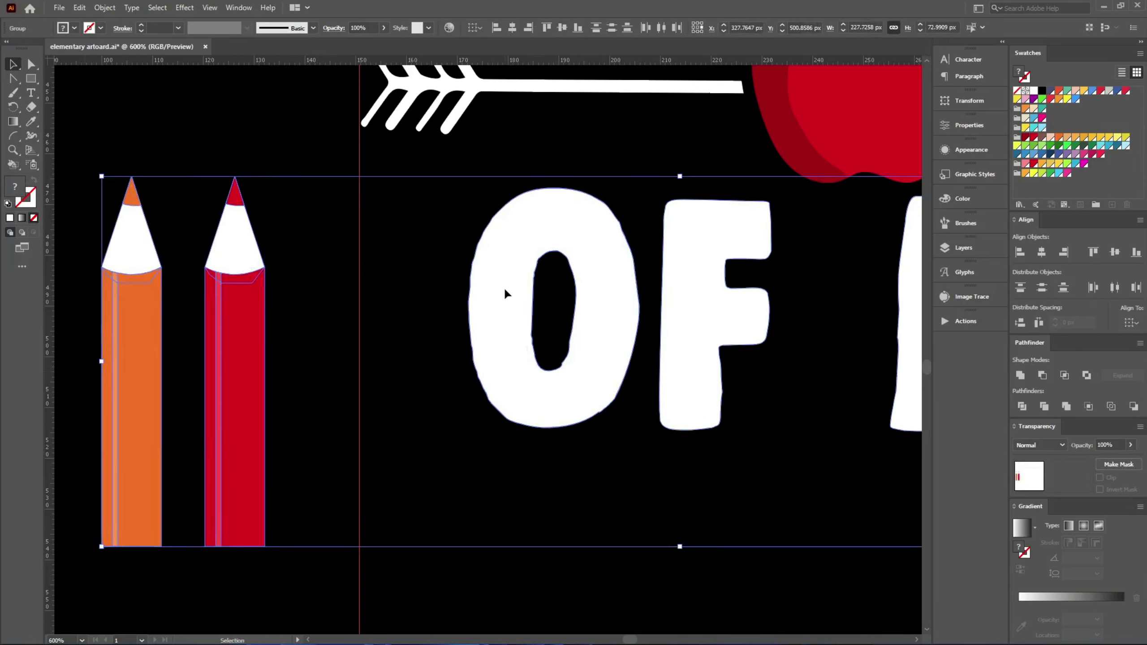
click(562, 28)
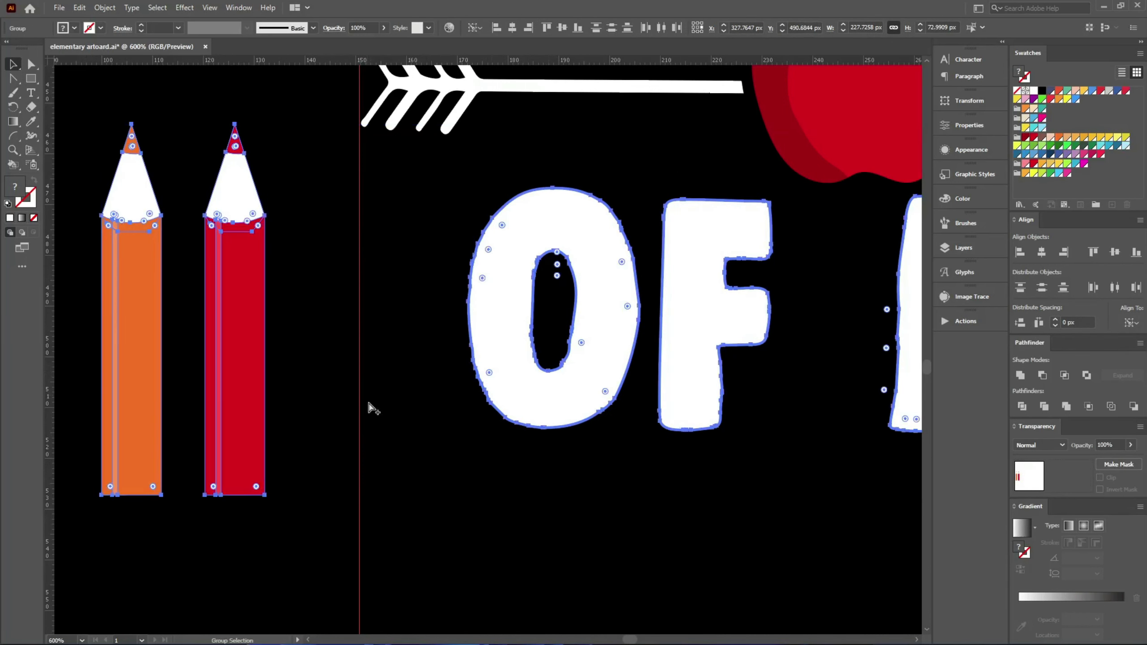
alt+scroll(371, 404, down, 1)
scroll(199, 366, up, 3)
shift+click(456, 452)
shift+click(529, 195)
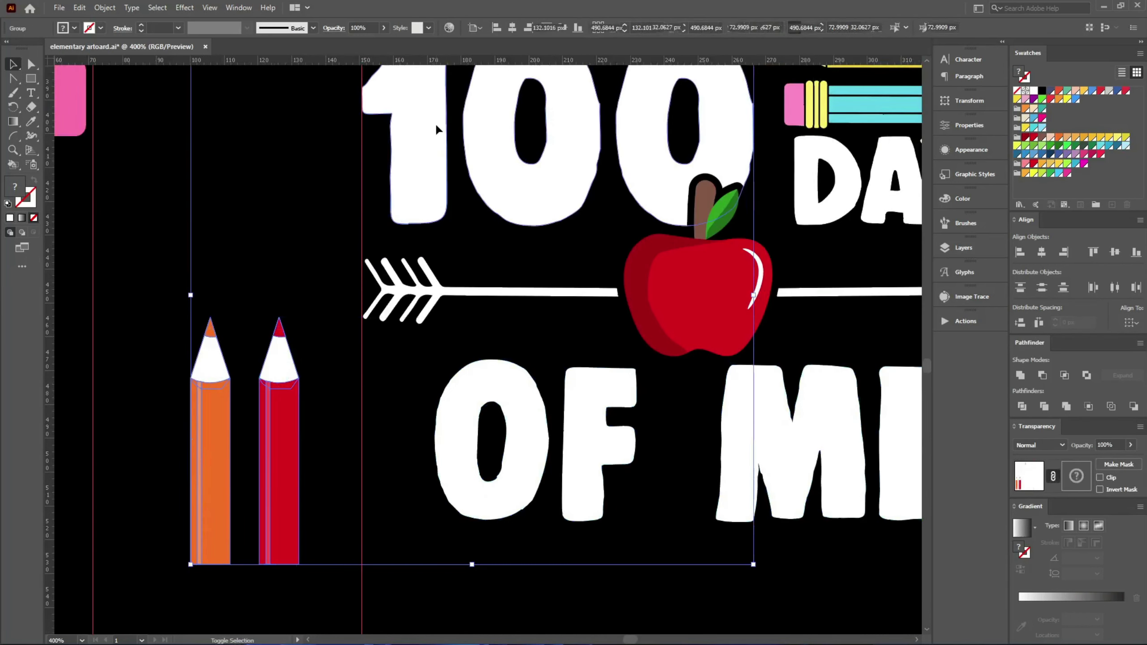
click(496, 28)
click(273, 477)
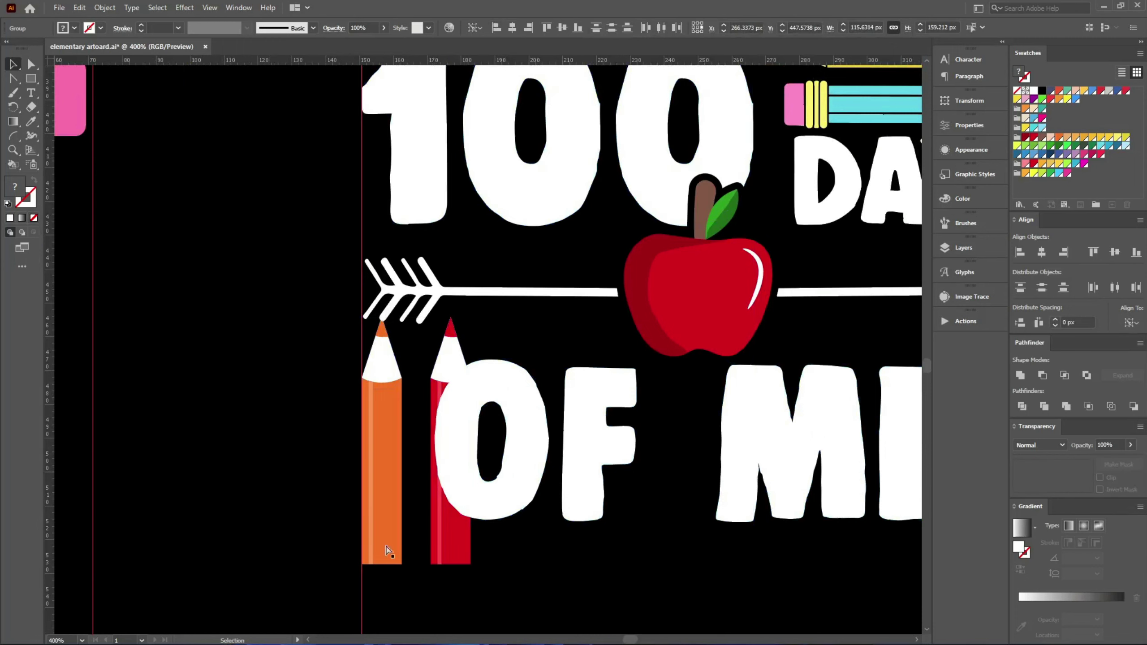
Make the orange and red pencils narrower and nudge them up slightly
alt+scroll(445, 384, up, 1)
click(488, 386)
drag(489, 385, 427, 386)
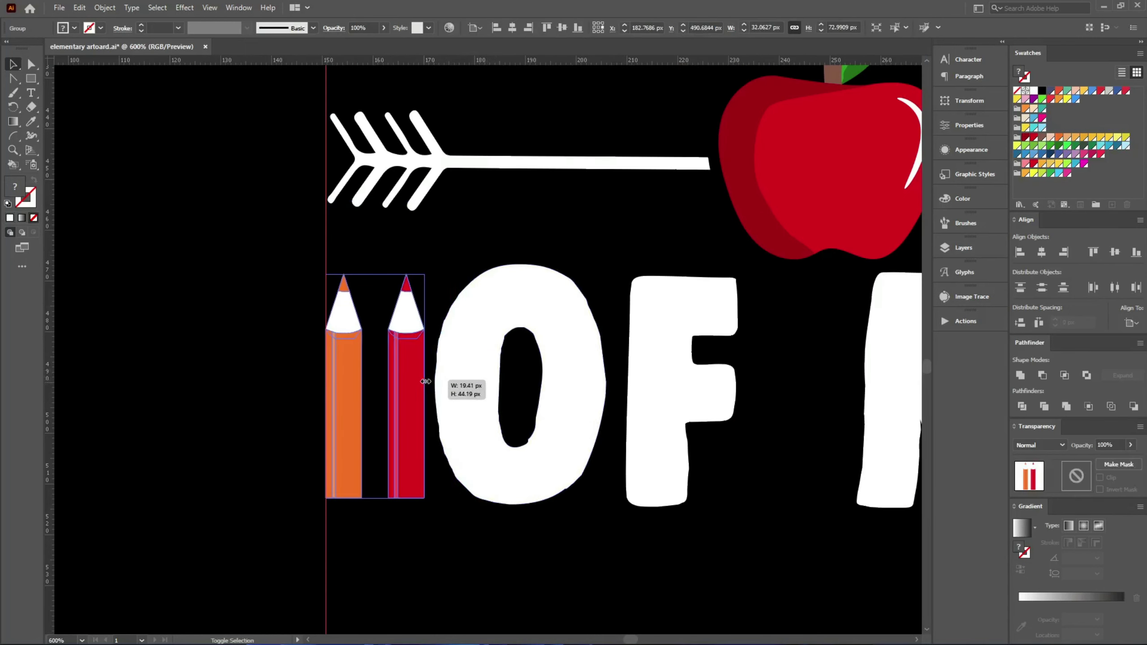
key(a)
alt+scroll(474, 557, up, 2)
drag(179, 397, 432, 496)
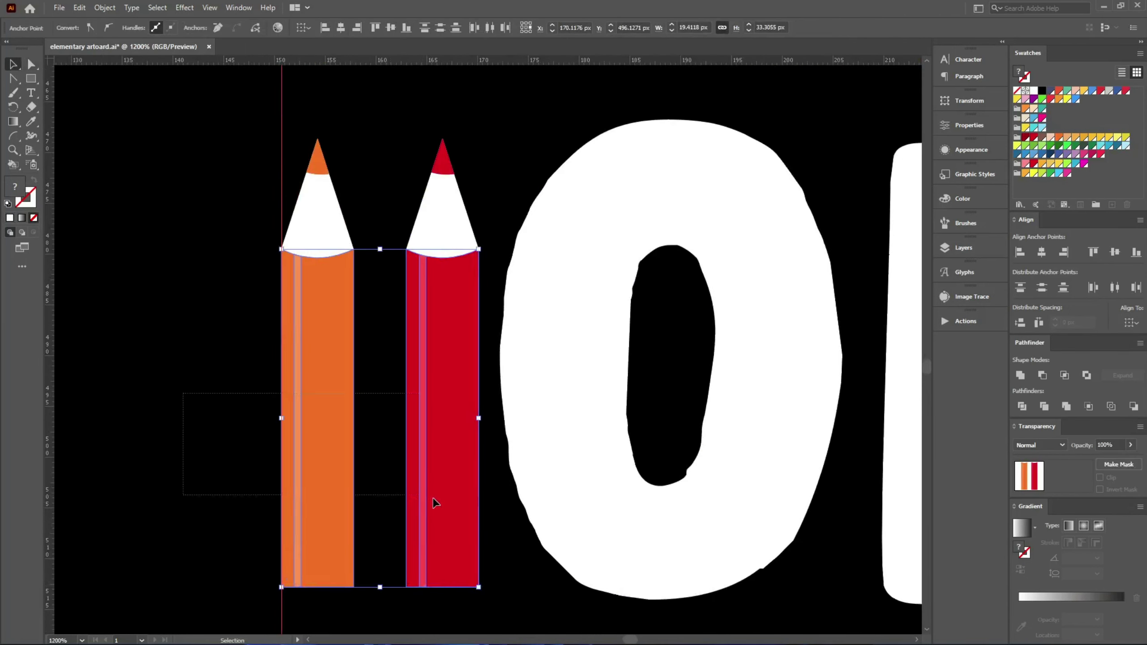
key(v)
key(Up)
key(Up)
click(120, 450)
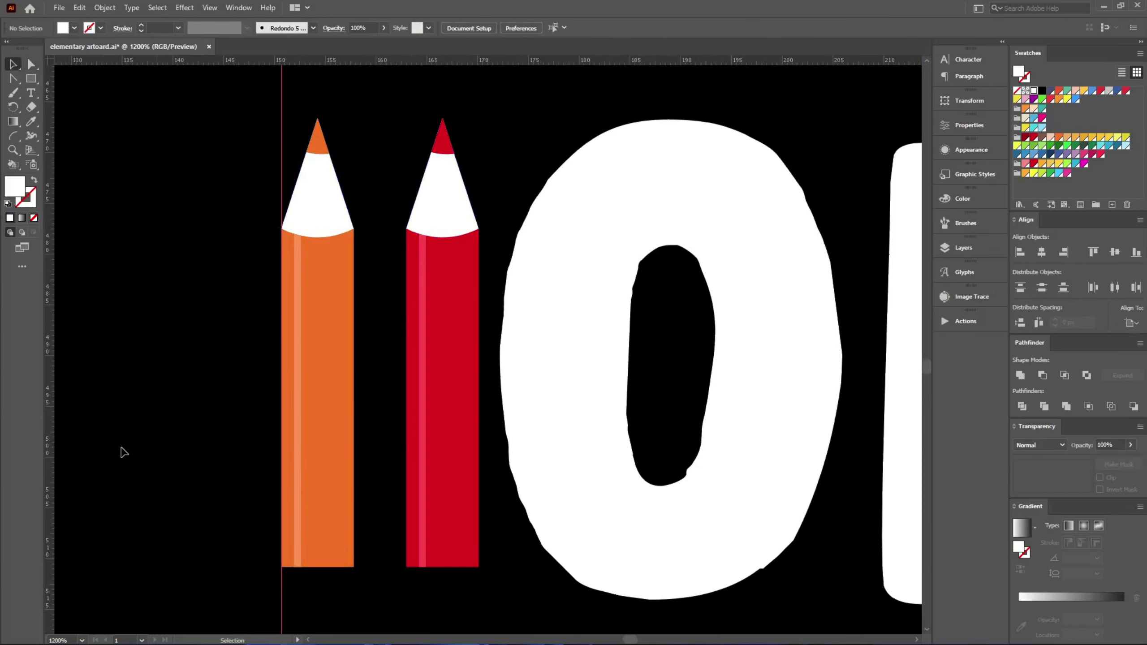
alt+scroll(125, 453, down, 4)
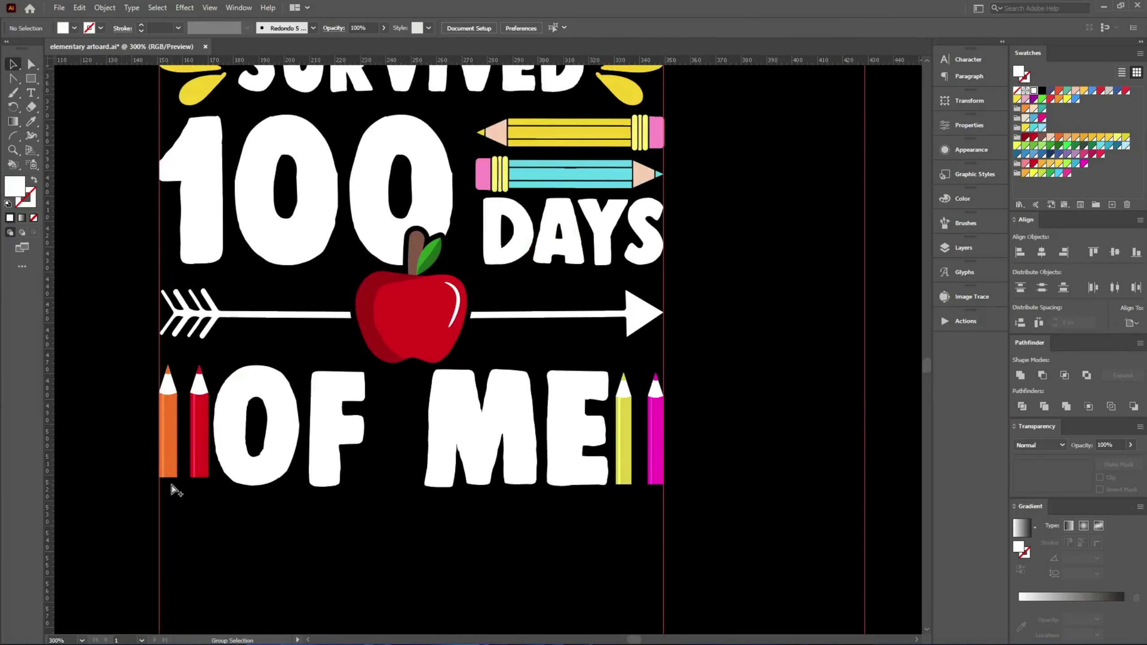
Shorten the yellow and magenta pencils by raising their bottom anchor points
alt+scroll(822, 495, up, 3)
key(a)
drag(574, 539, 404, 481)
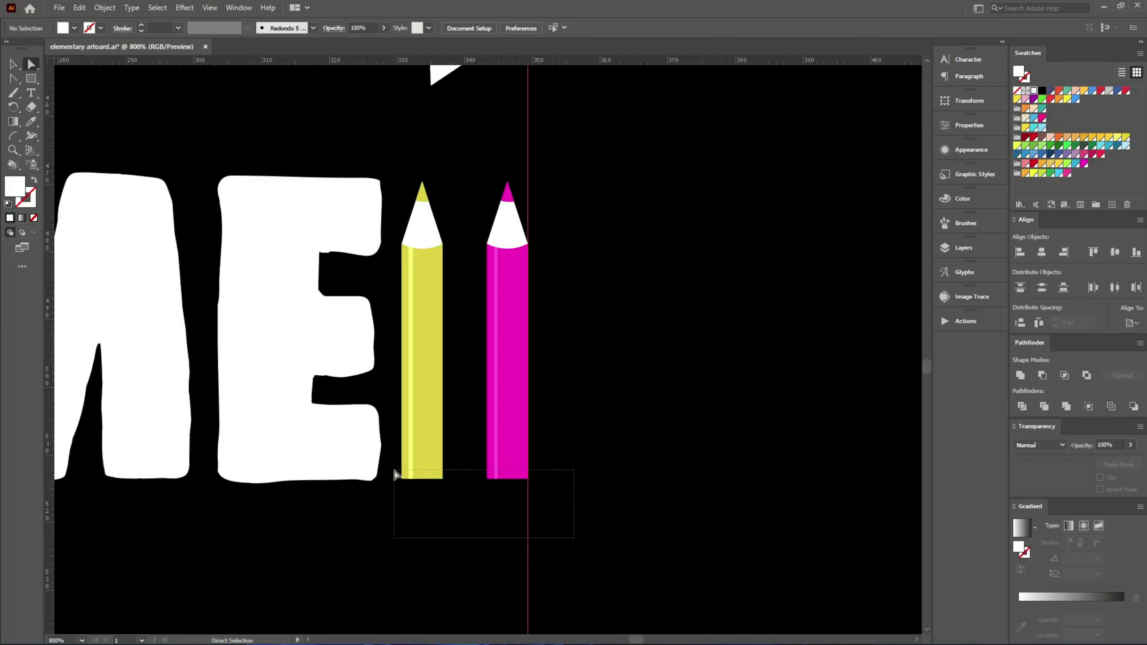
key(Up)
key(Up)
key(Up)
key(Up)
key(Up)
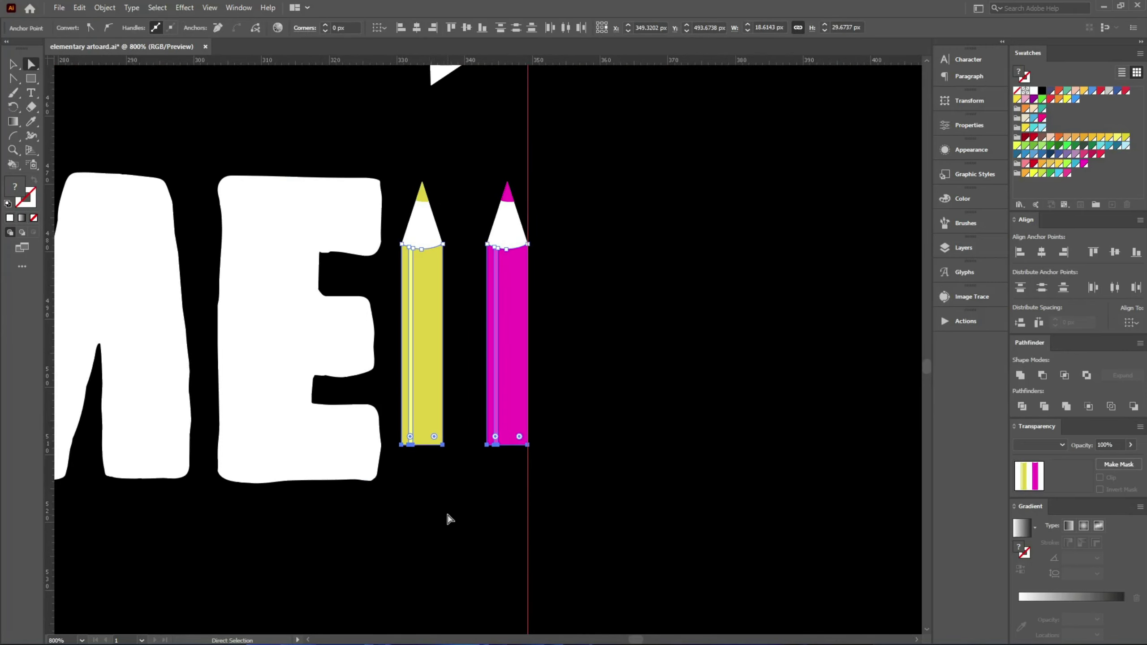
Move the yellow pencil inside the group closer to the magenta one
key(v)
double_click(428, 386)
key(Right)
key(Right)
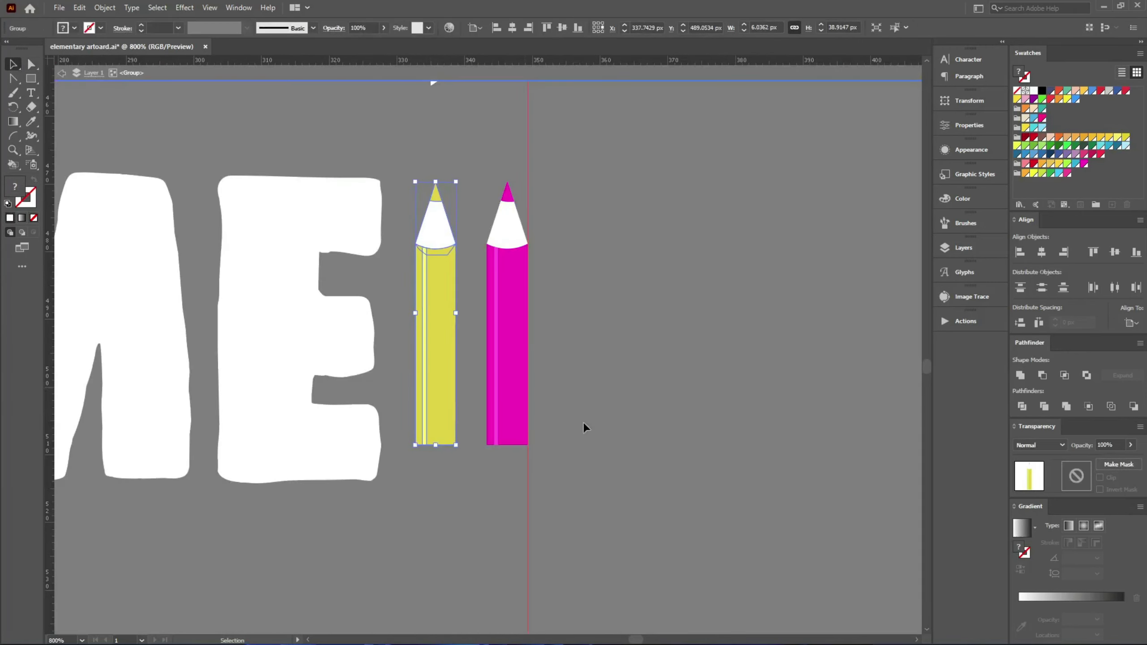
click(640, 408)
key(Escape)
Resize the yellow-magenta pencil pair and vertically centre it with 'ME'
click(424, 344)
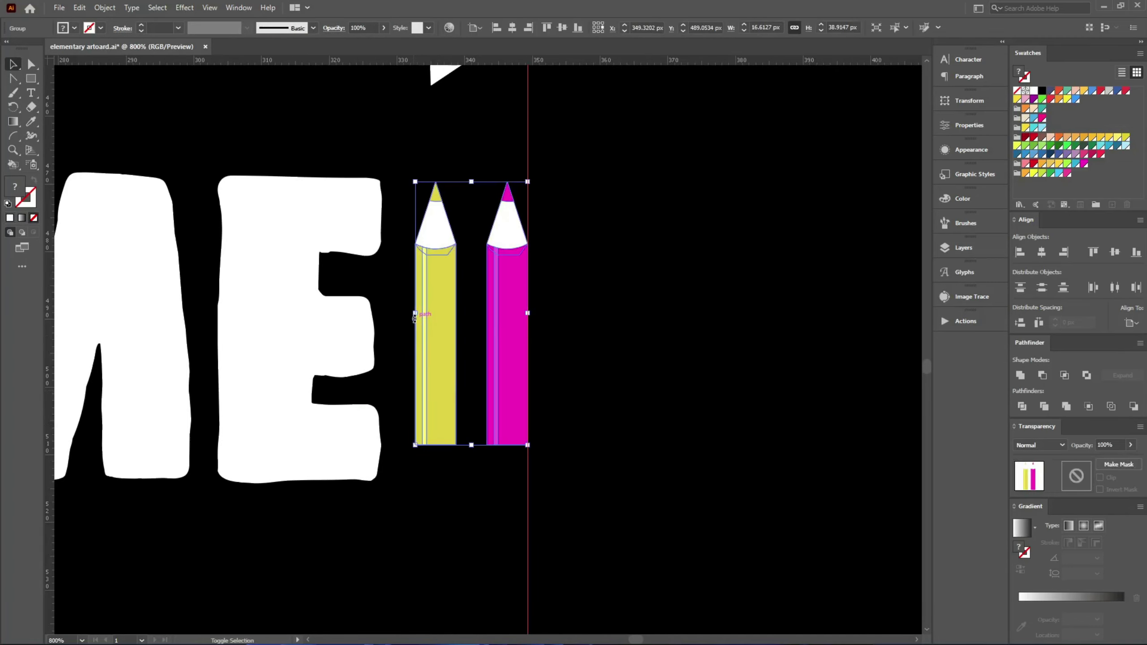
drag(412, 315, 404, 315)
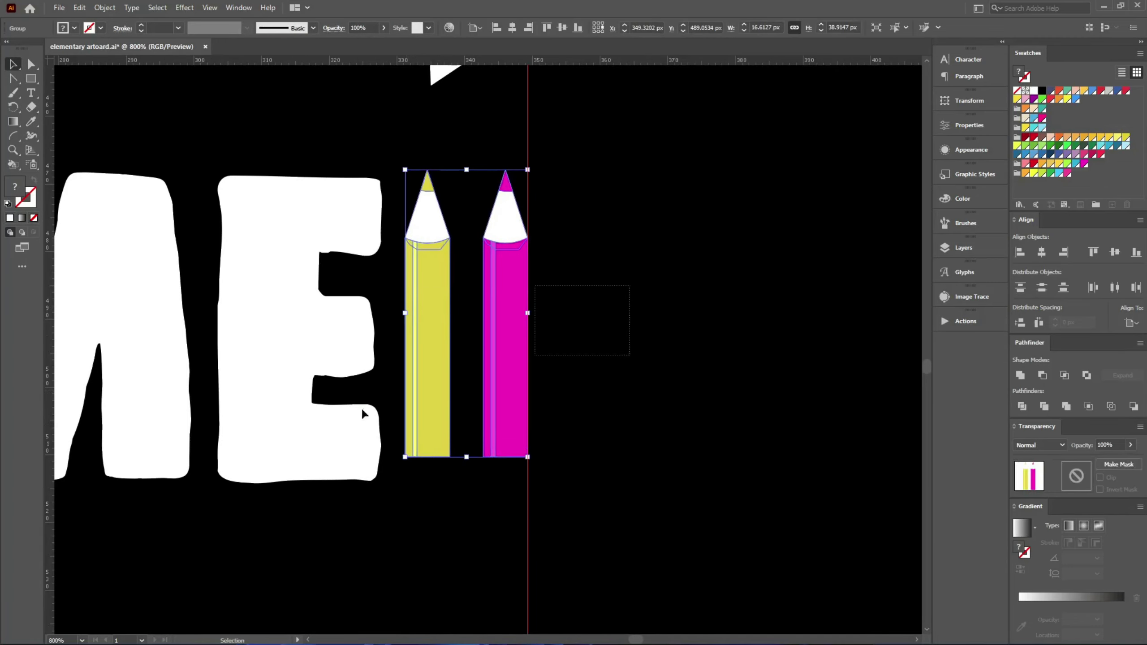
drag(631, 285, 329, 303)
click(563, 27)
click(678, 264)
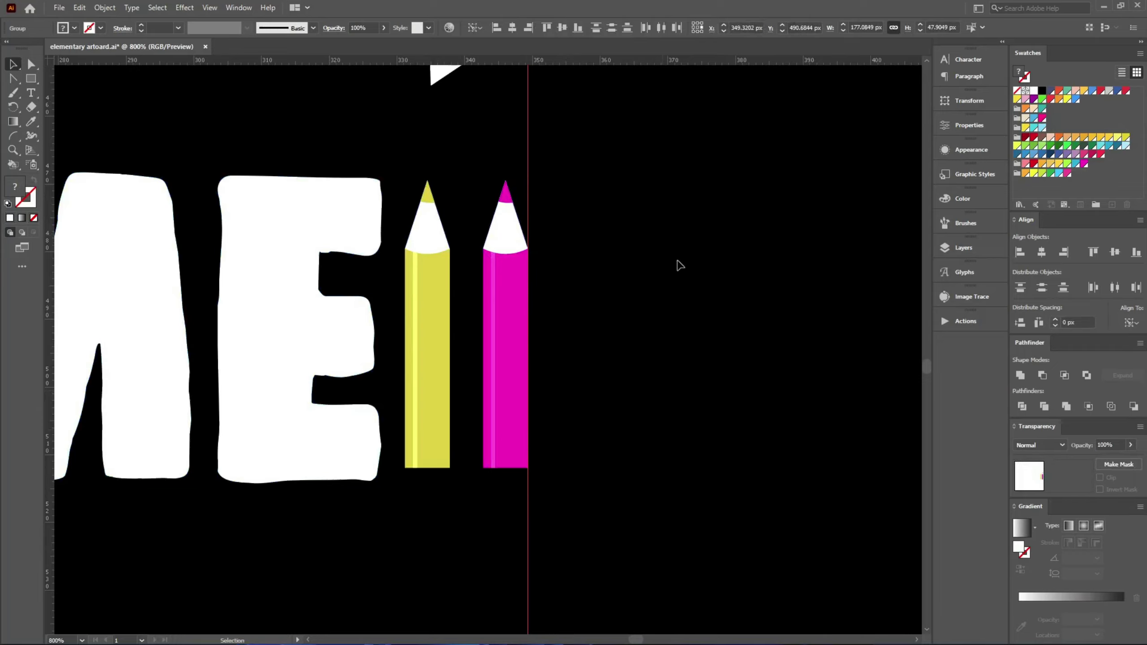
scroll(644, 378, down, 5)
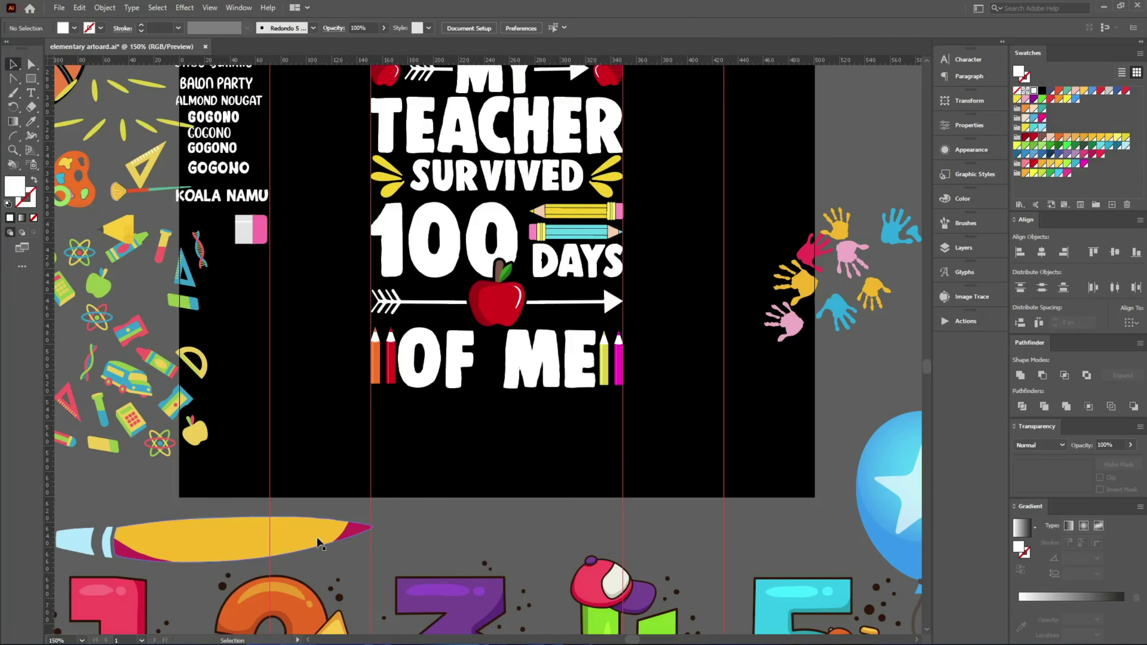
Drag the yellow paintbrush clipart from the pasteboard across the arrow below '100 DAYS'
scroll(505, 482, down, 1)
scroll(361, 416, down, 1)
scroll(224, 351, down, 1)
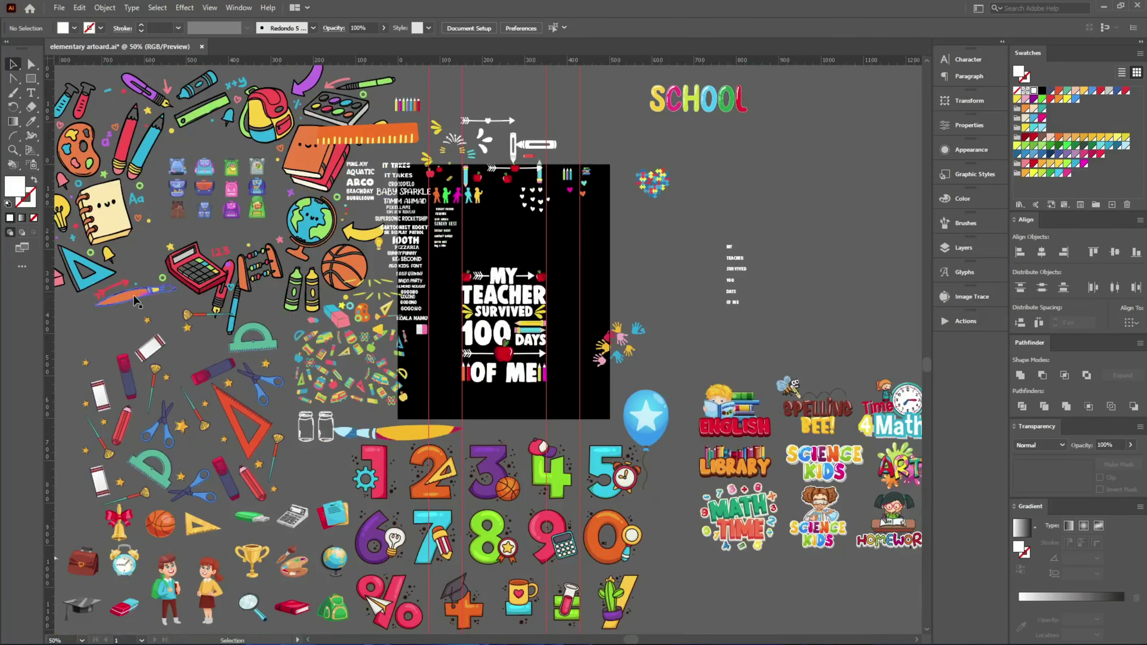
drag(161, 302, 164, 327)
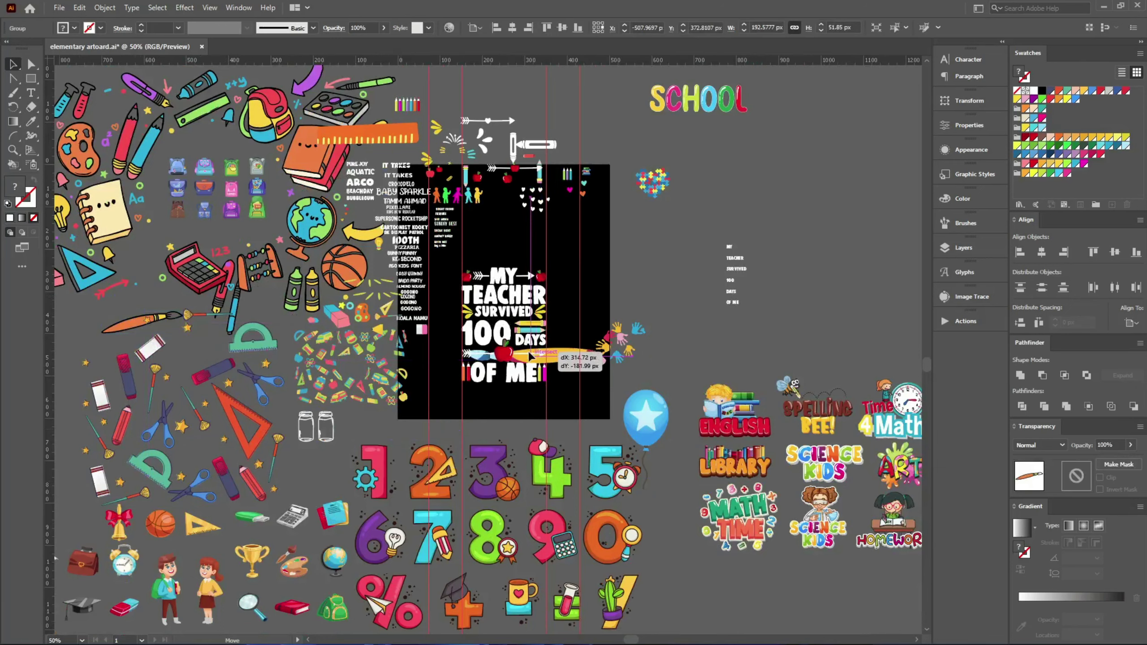
drag(401, 433, 522, 357)
scroll(520, 348, up, 7)
scroll(508, 158, down, 2)
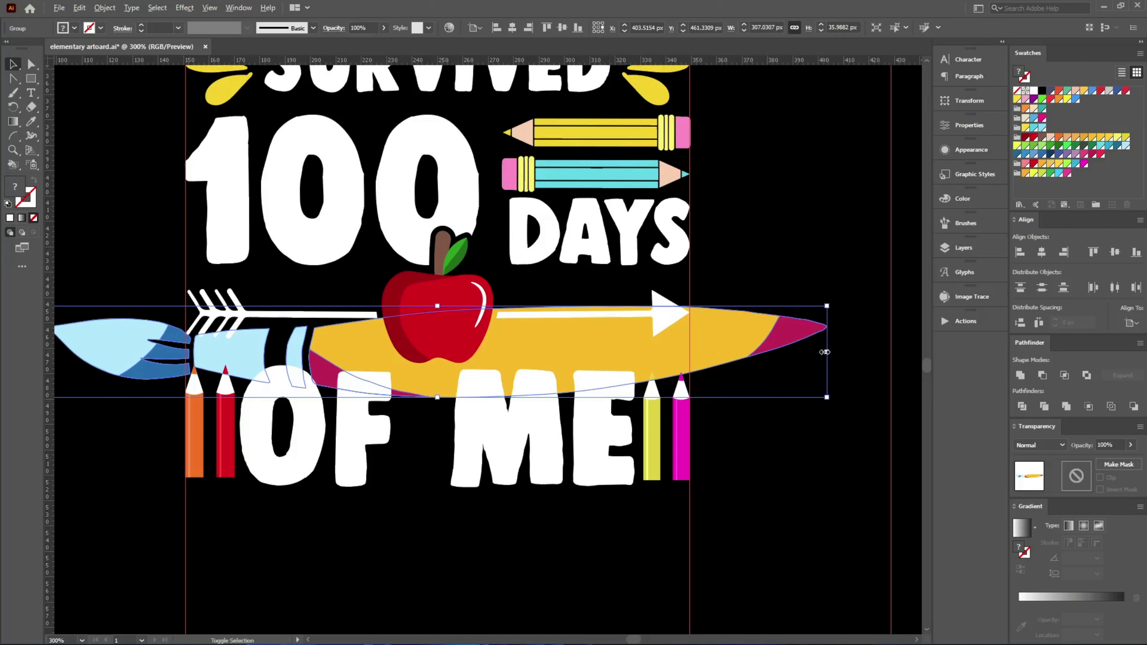
Scale the paintbrush down so it fits beneath the apple, above OF ME
drag(825, 352, 635, 352)
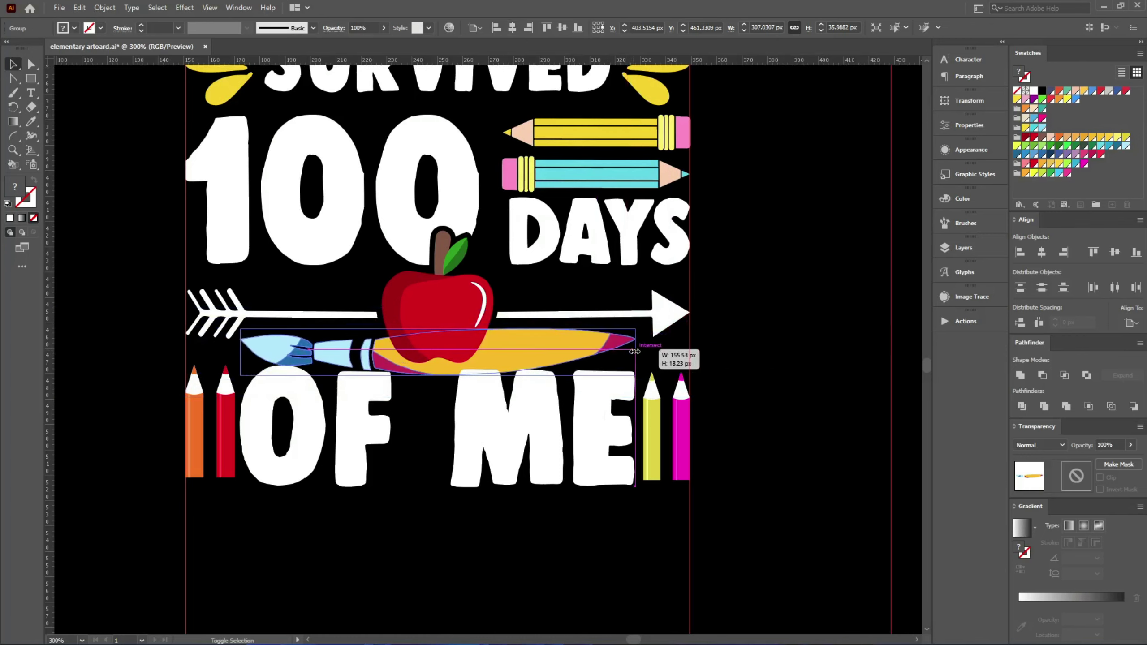
click(858, 415)
scroll(445, 370, up, 3)
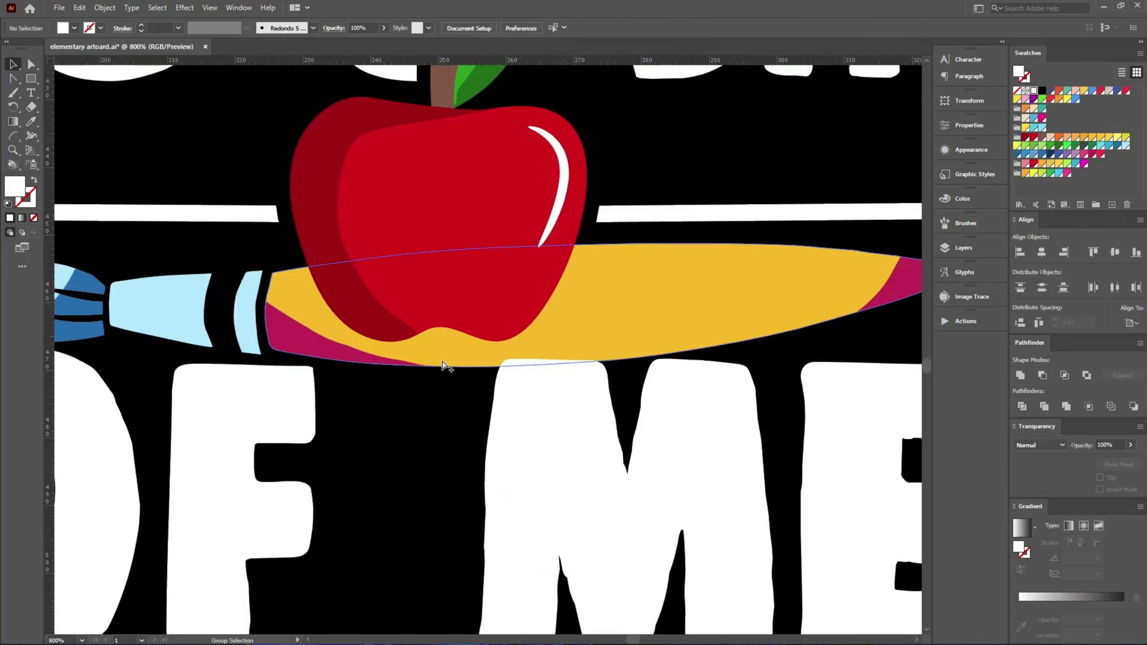
scroll(445, 364, down, 1)
scroll(556, 402, down, 2)
scroll(558, 398, up, 3)
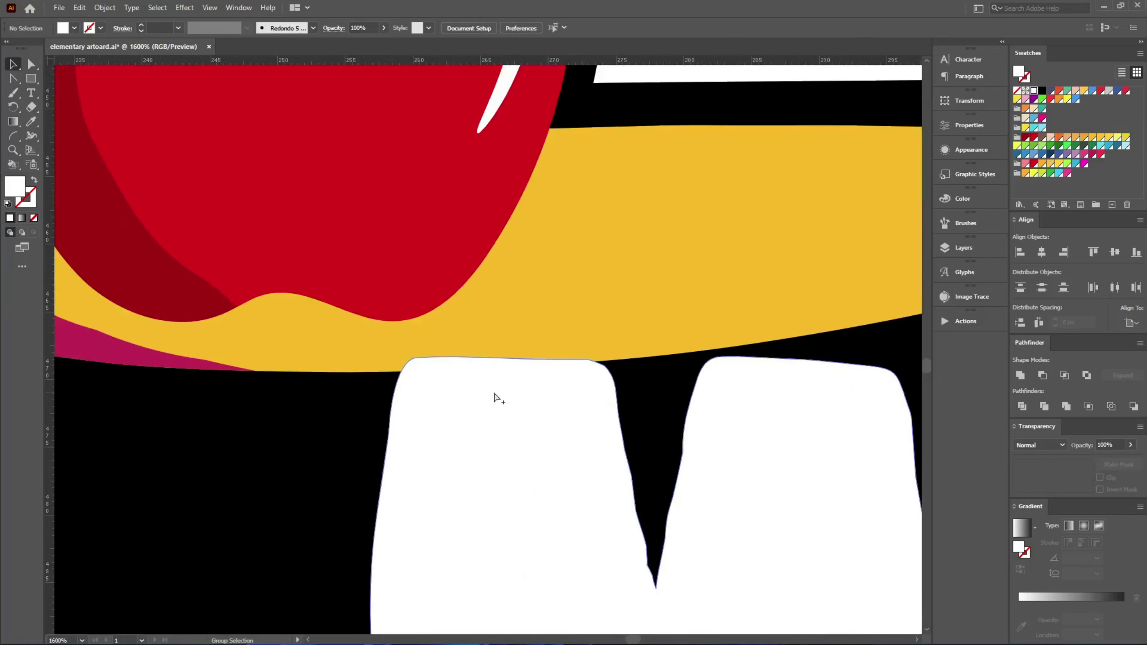
scroll(497, 397, down, 2)
scroll(546, 392, up, 3)
scroll(547, 392, down, 2)
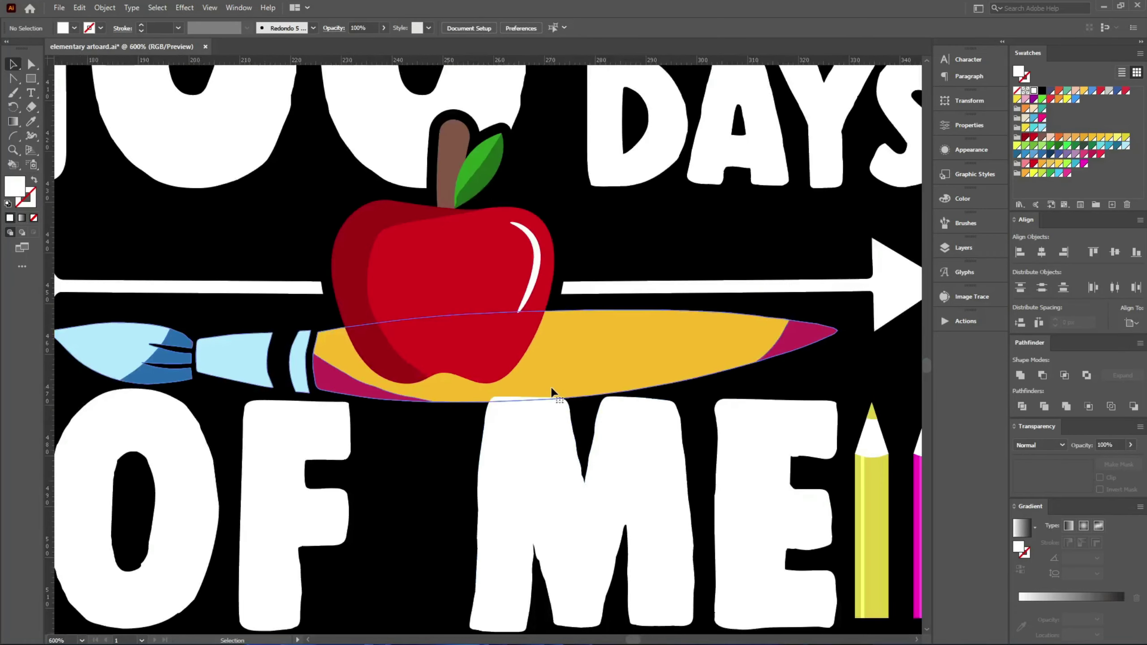
Select the paintbrush, then the combined arrow, brush and apple group
click(550, 388)
click(433, 496)
scroll(447, 456, down, 1)
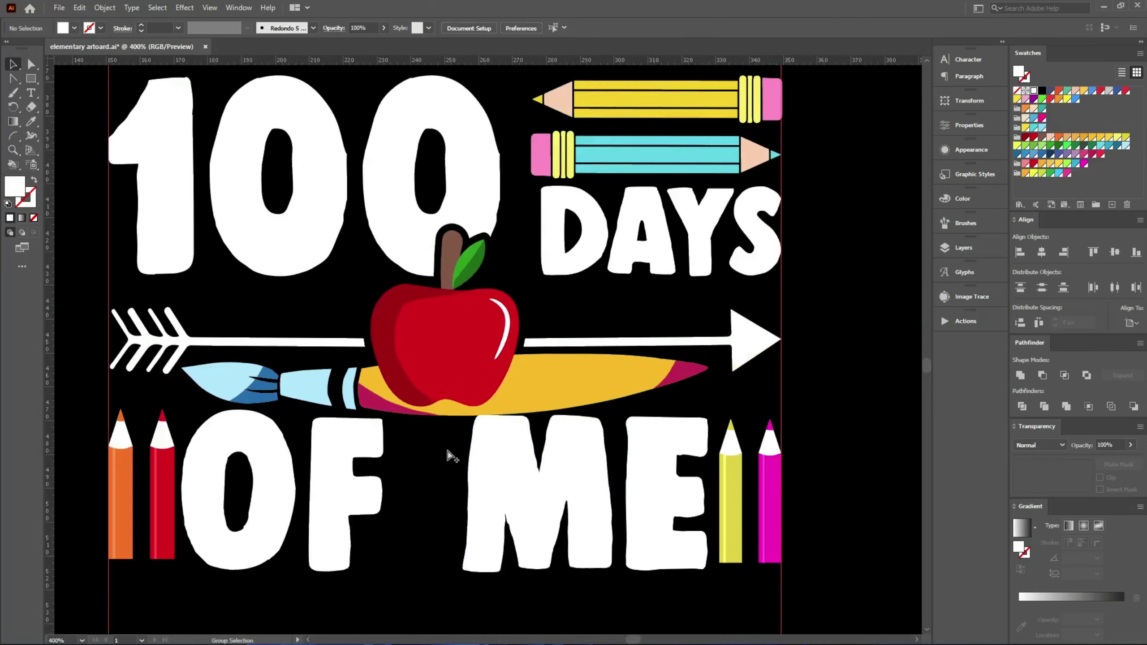
click(533, 388)
Give the apple a thick black offset outline
double_click(466, 308)
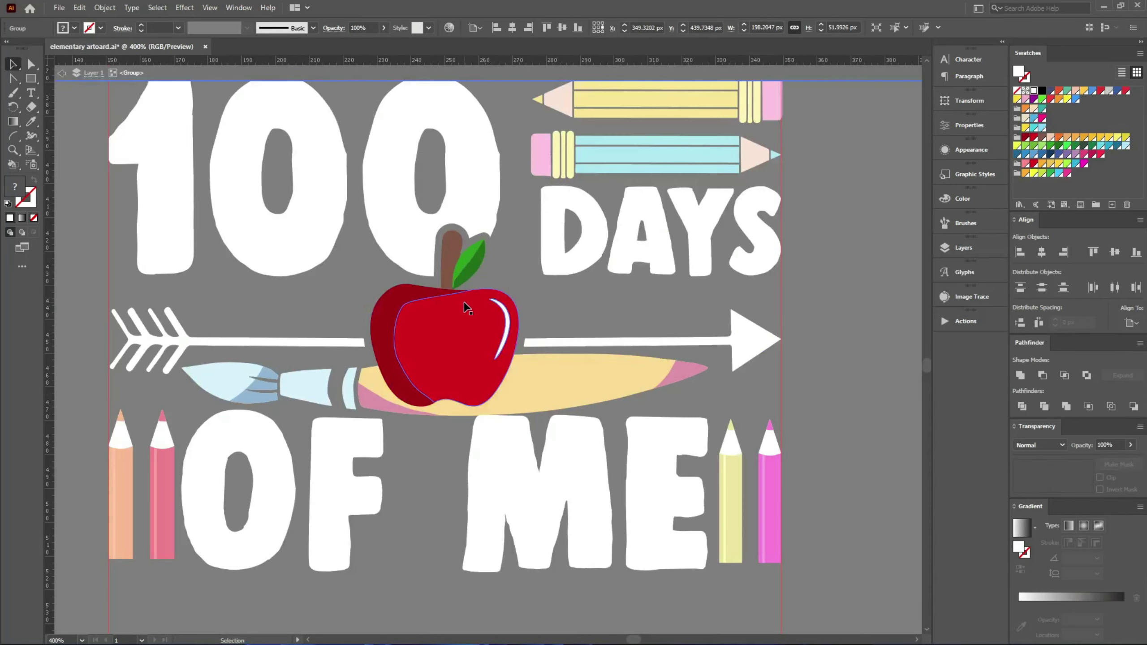
click(461, 303)
key(Return)
key(Escape)
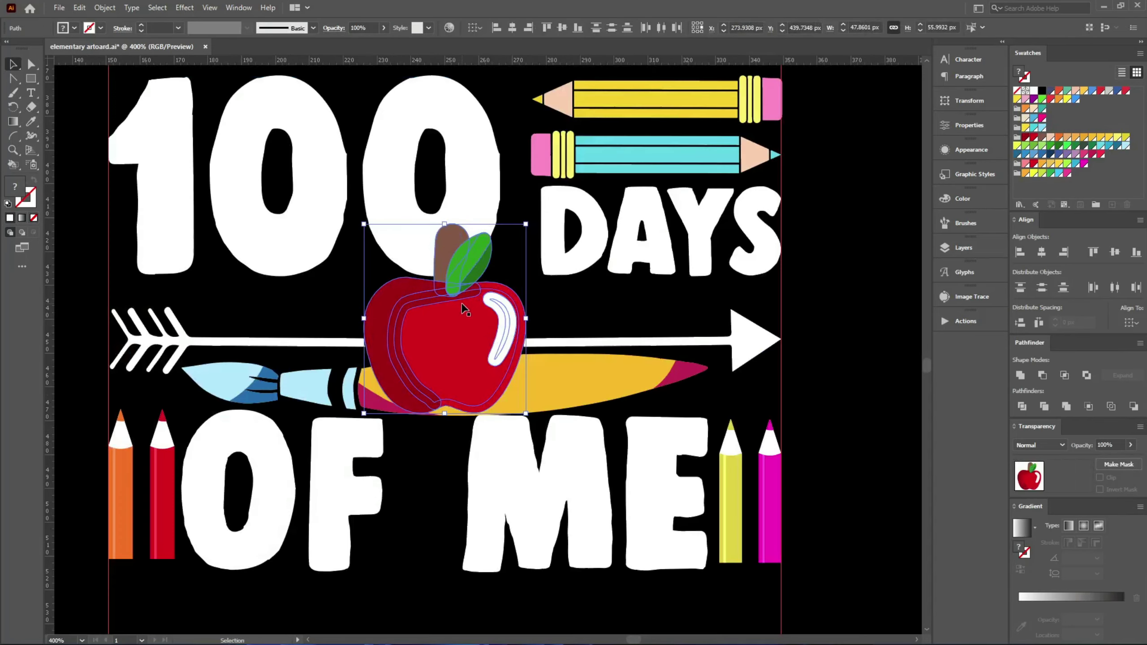
Add an opacity mask with Clip off to the paintbrush, holding a black apple copy
click(547, 402)
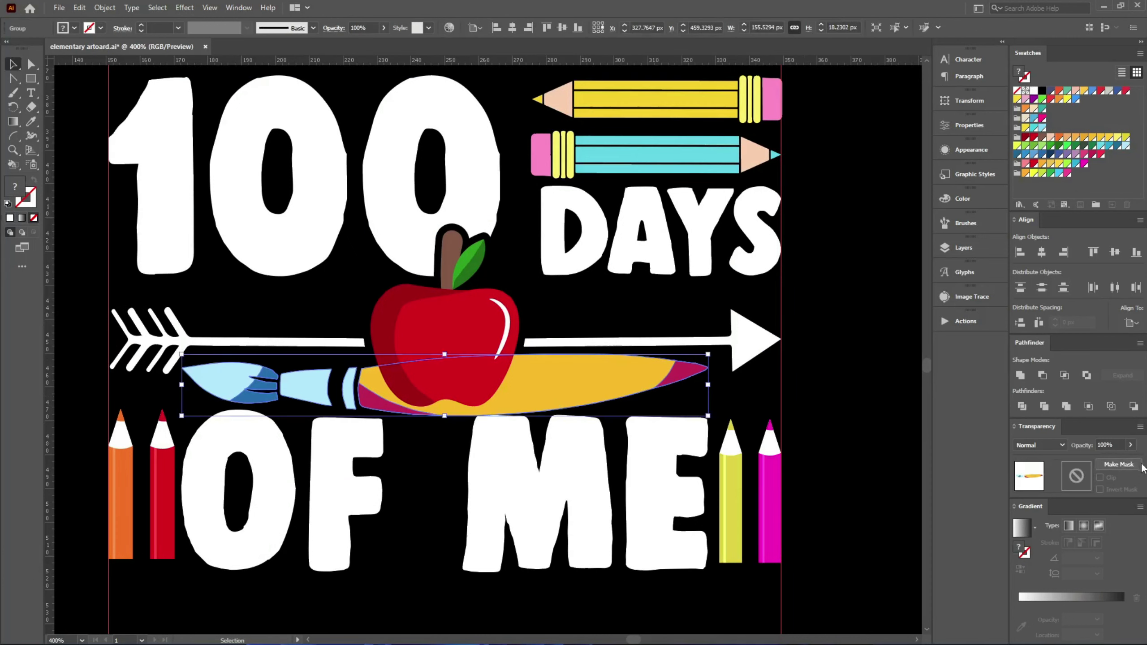
click(1119, 464)
click(1077, 476)
key(ctrl+f)
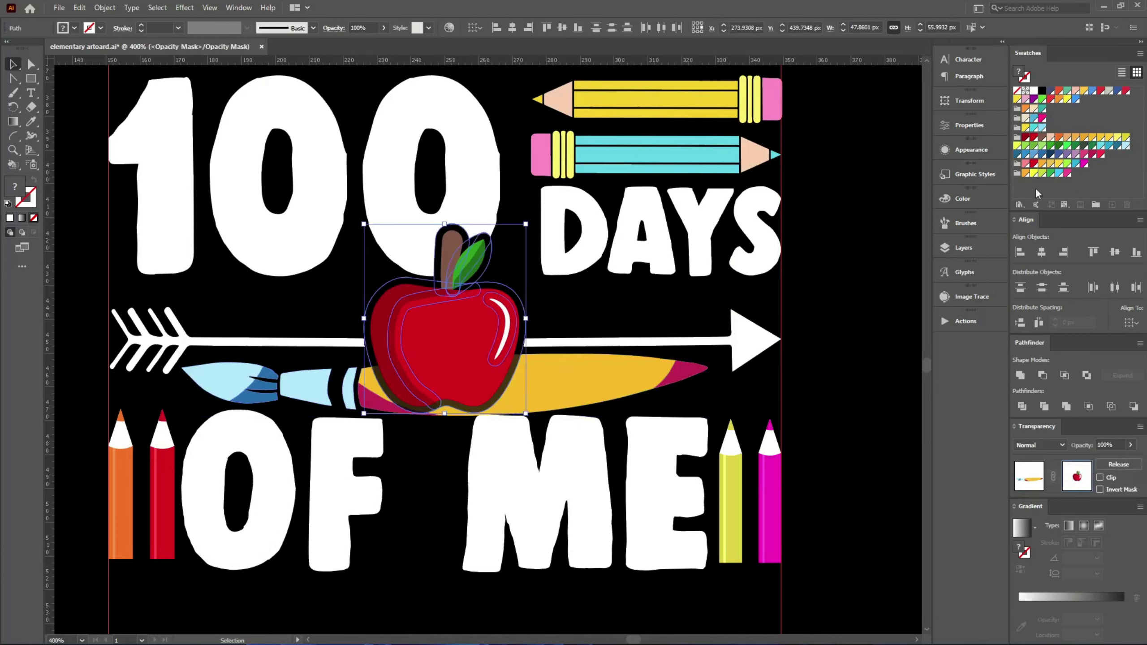
click(1042, 96)
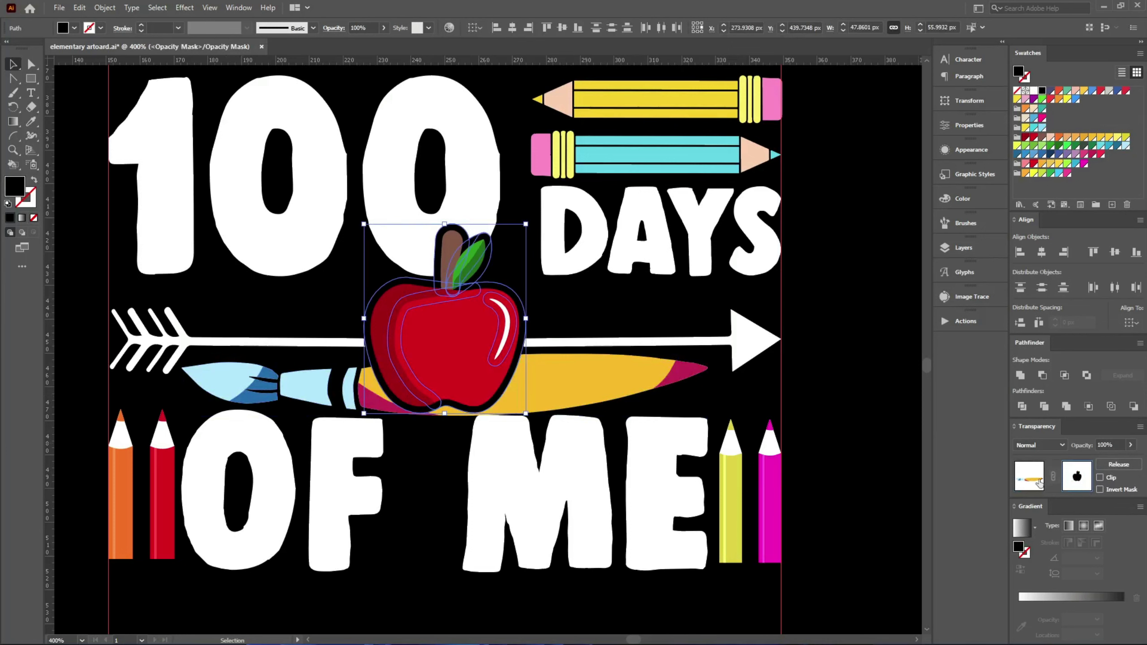
click(1030, 476)
Offset-outline OF ME and paste a black copy of it into the brush's mask
click(537, 492)
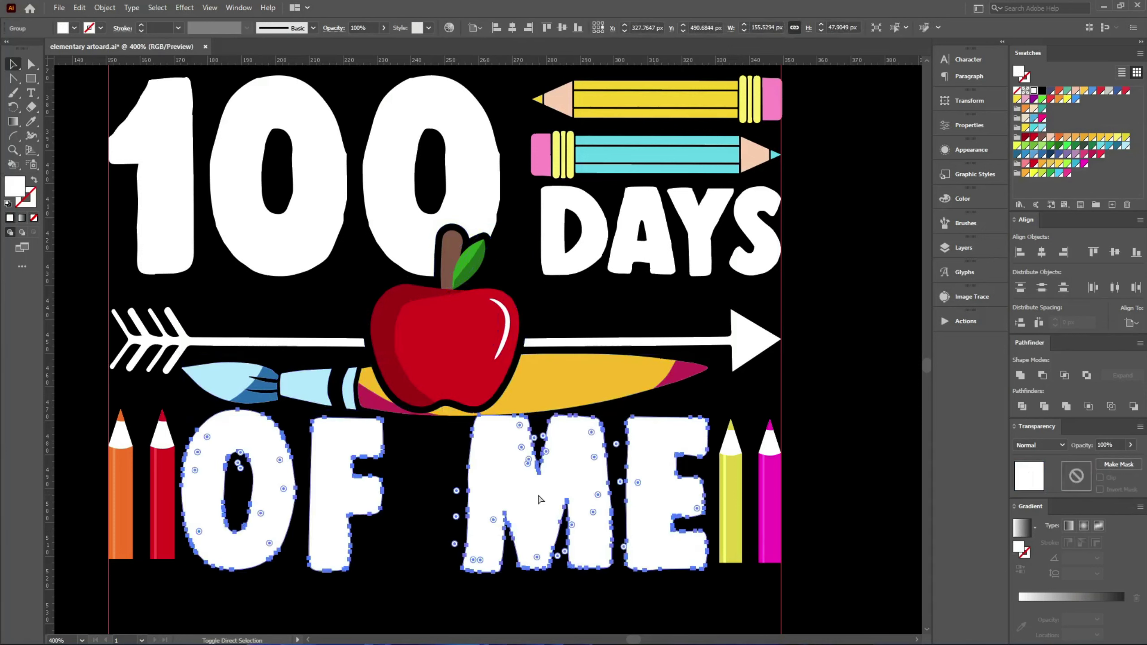
key(Return)
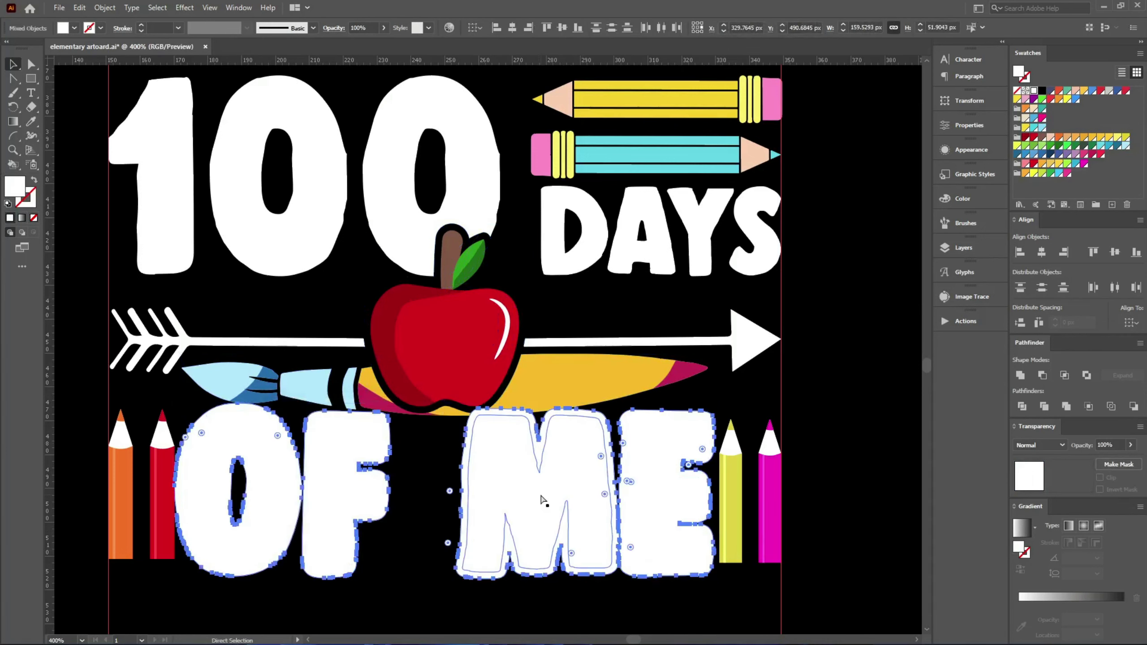
click(573, 373)
click(1076, 479)
key(ctrl+f)
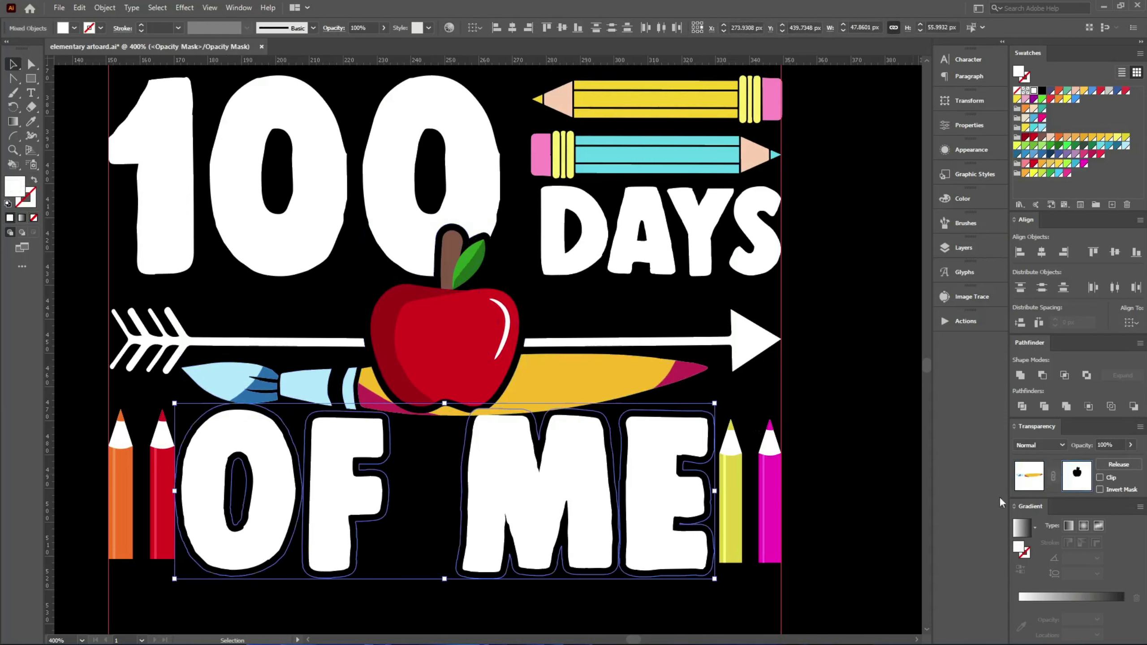
click(1043, 92)
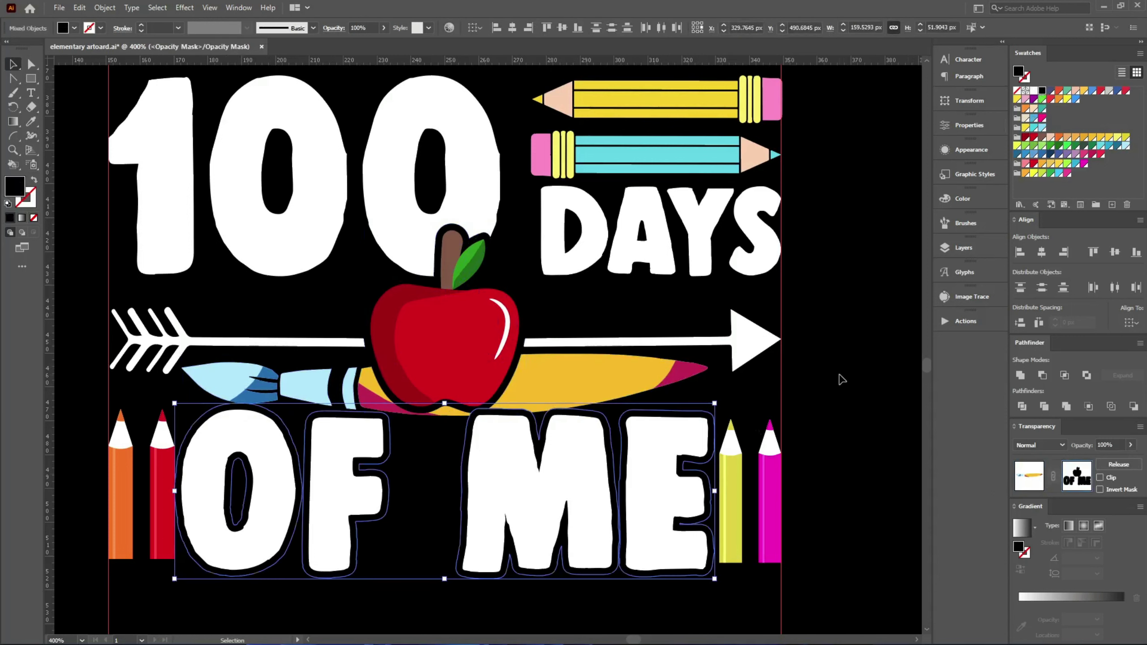
Delete OF from the mask so only the apple and M hide the brush
click(337, 499)
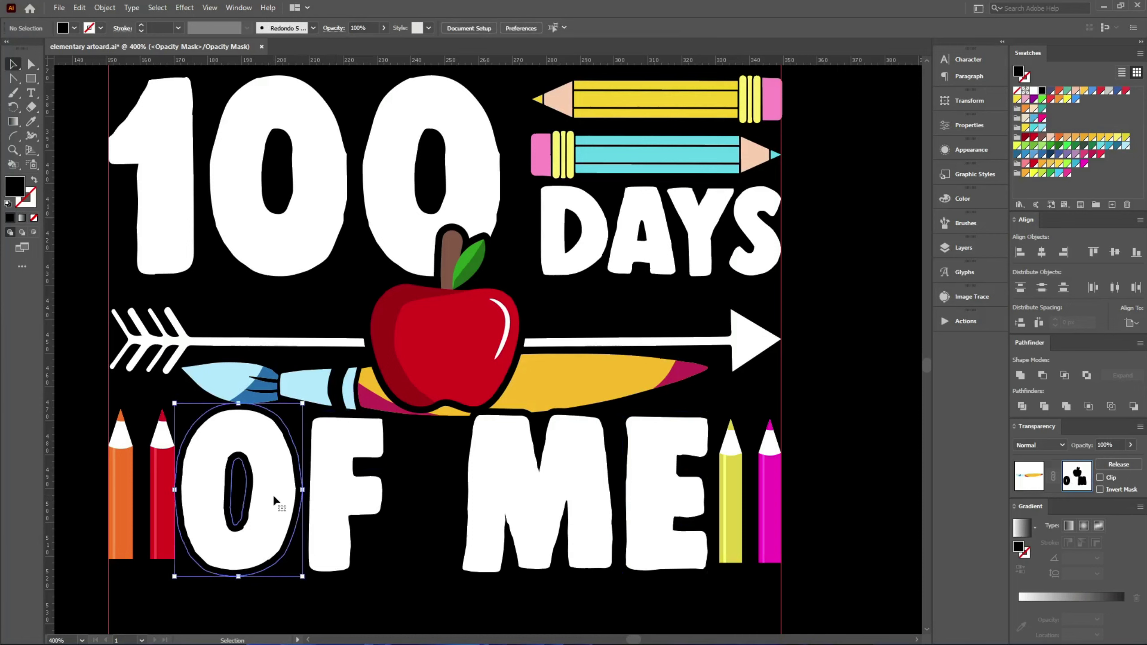
key(Delete)
key(ctrl+a)
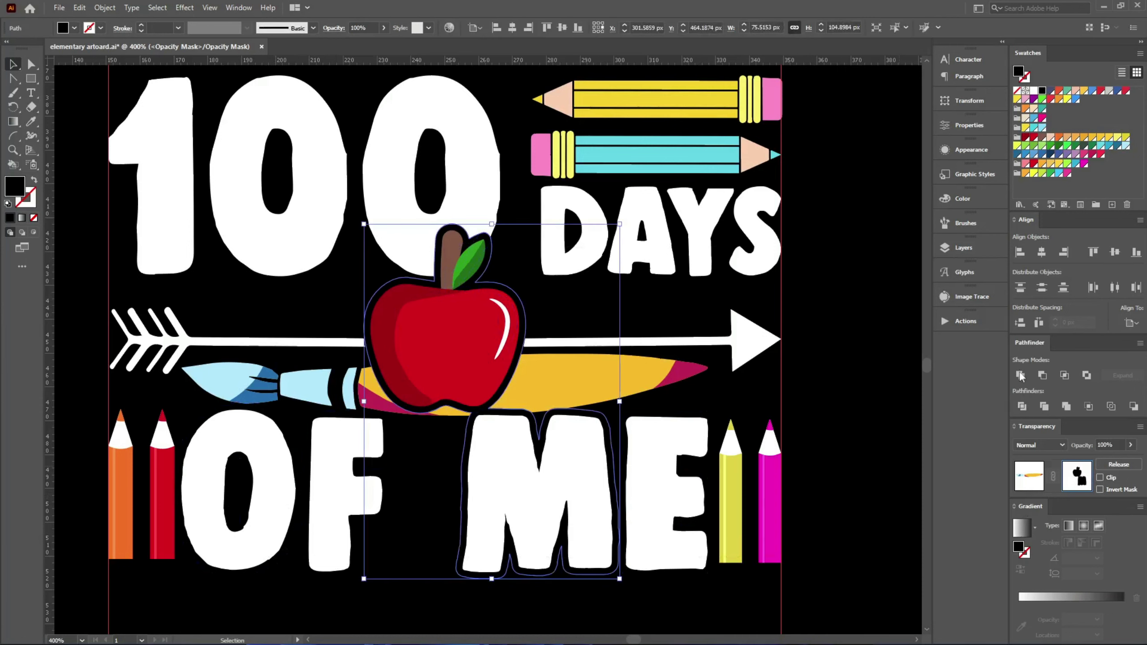
click(1029, 491)
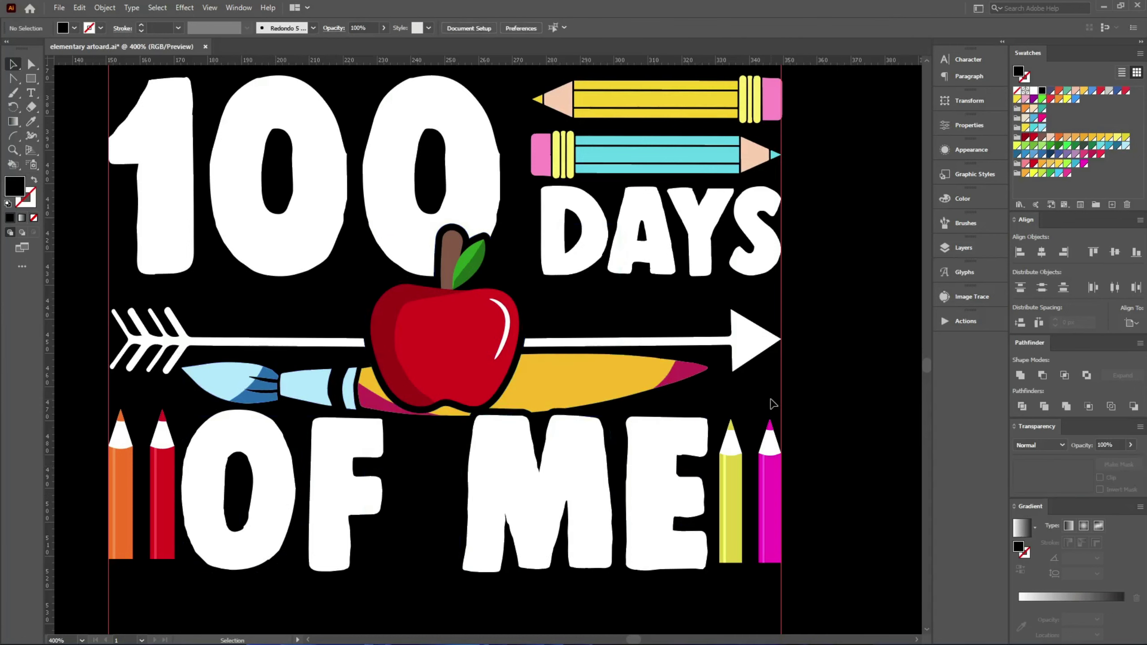
Place the pink and blue eraser above the arrow left of the apple, enlarged and nudged up
key(ctrl+1)
drag(83, 307, 420, 360)
scroll(420, 360, up, 5)
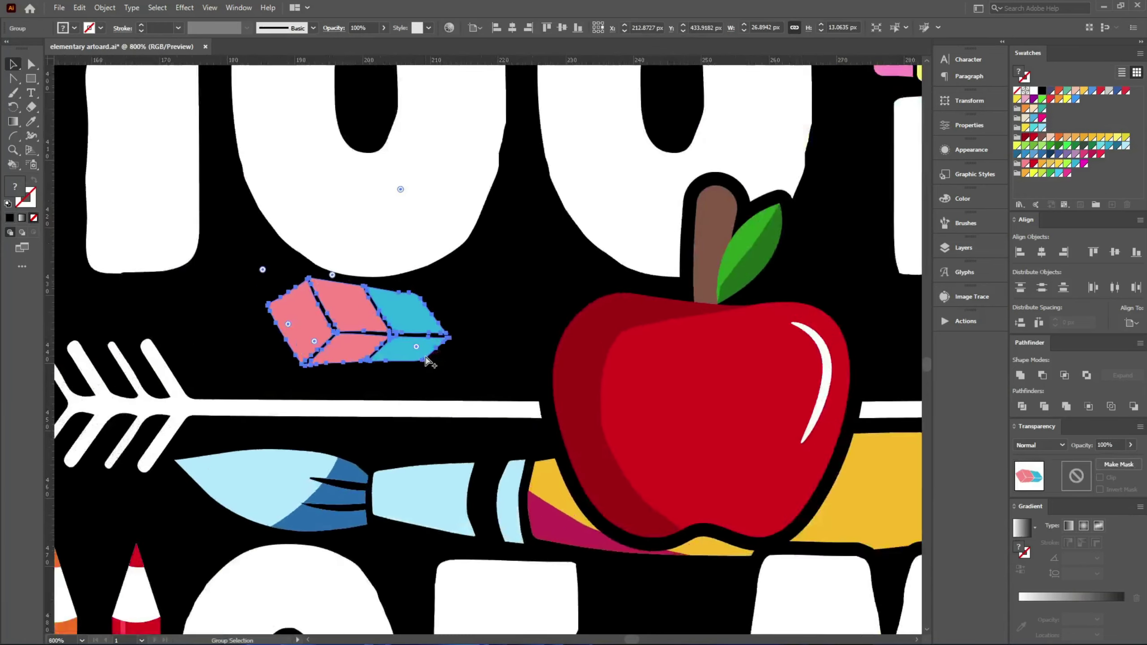
scroll(347, 316, up, 3)
drag(327, 379, 336, 414)
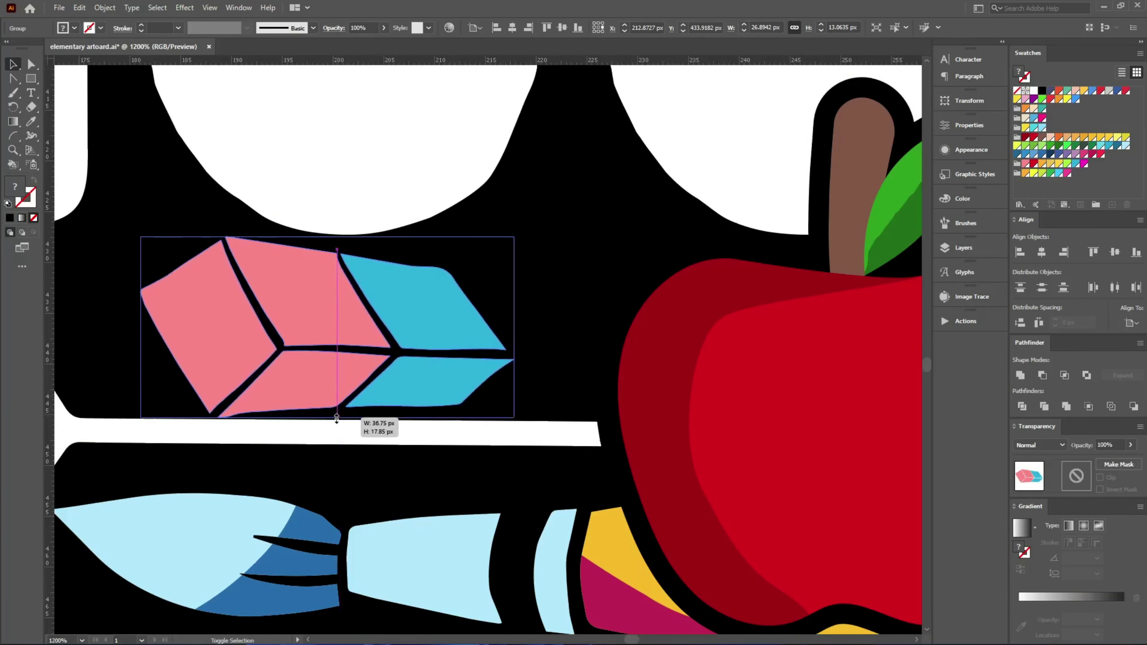
drag(391, 364, 391, 360)
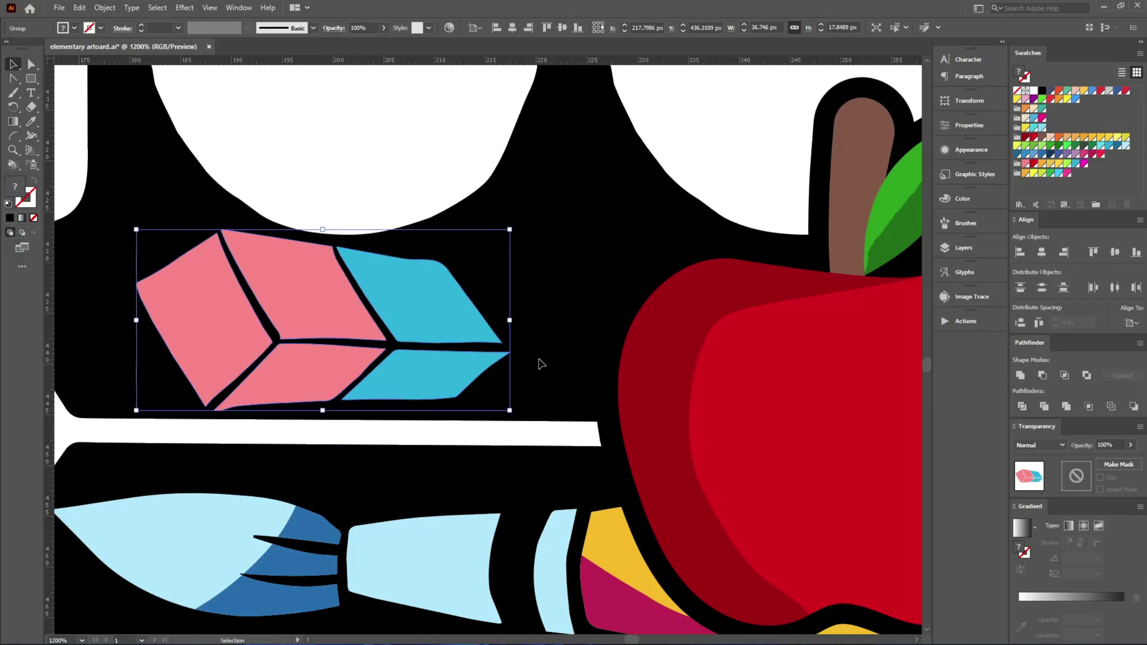
click(524, 355)
scroll(512, 351, down, 5)
scroll(497, 362, down, 1)
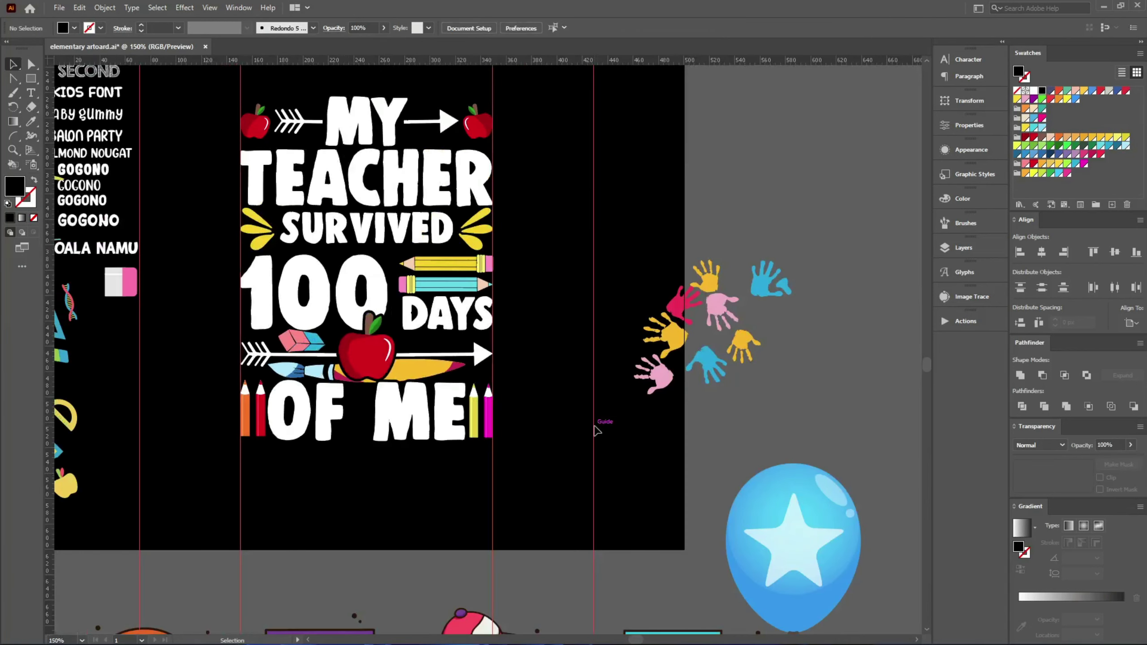
scroll(212, 343, up, 1)
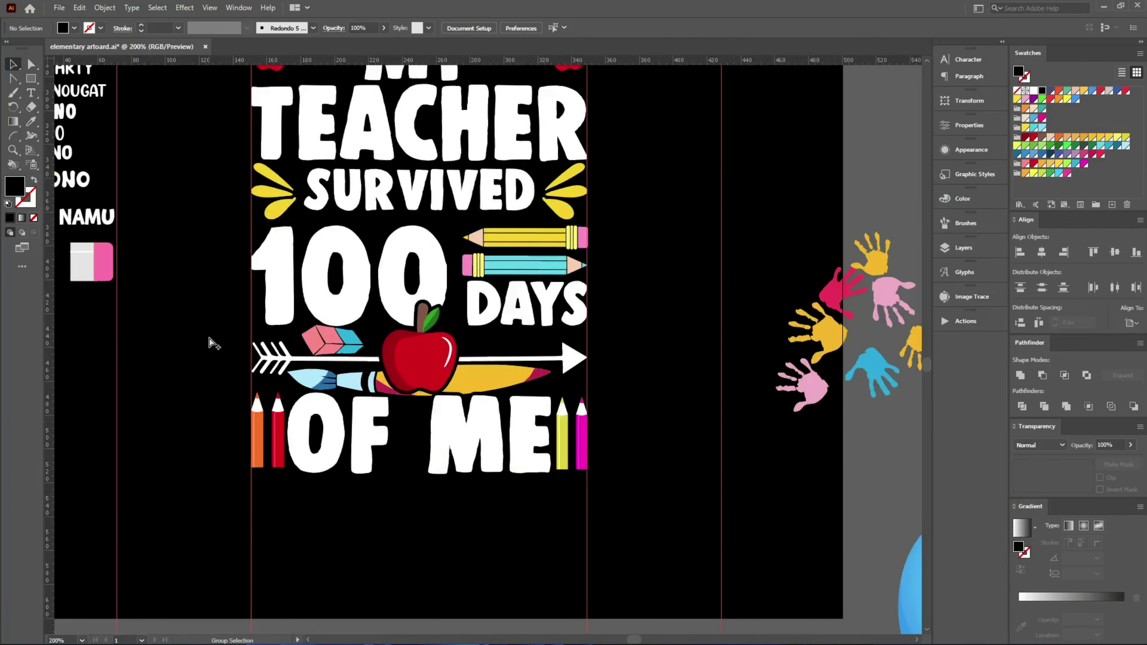
scroll(542, 452, down, 1)
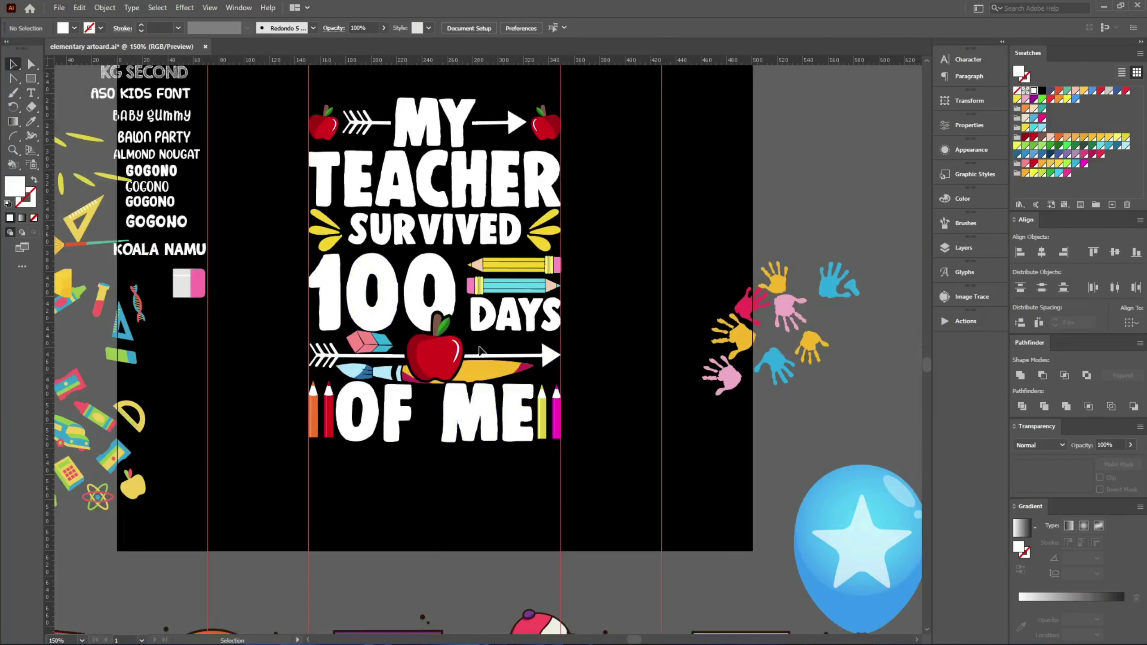
scroll(491, 353, down, 1)
scroll(501, 362, down, 1)
scroll(502, 153, up, 1)
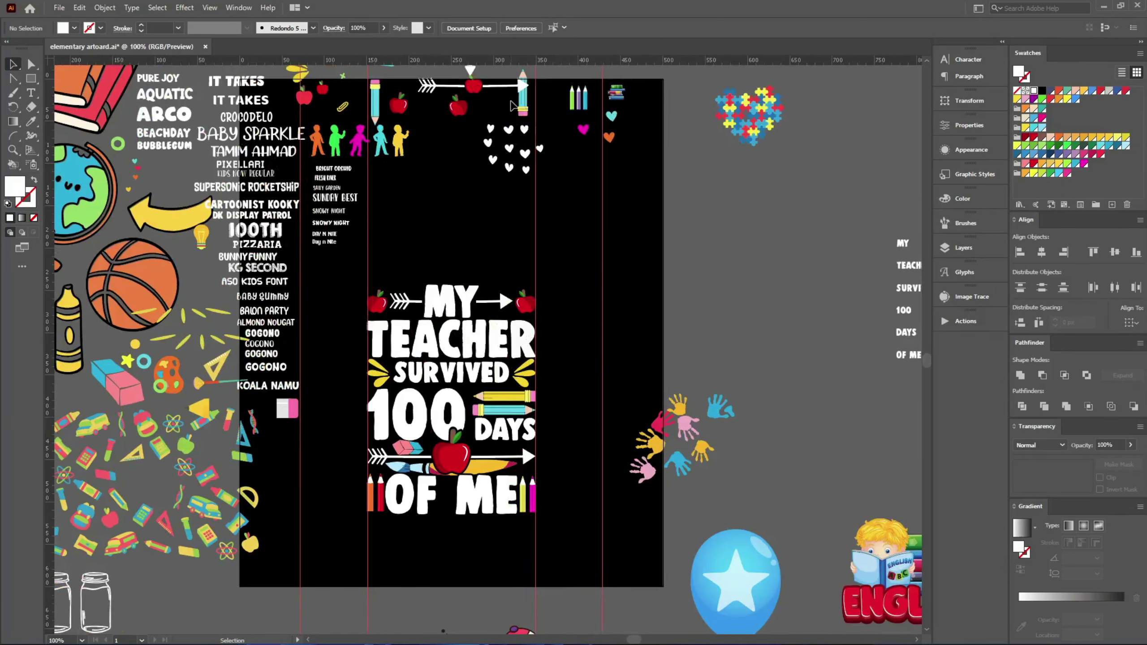
scroll(474, 145, down, 1)
scroll(429, 135, up, 3)
scroll(387, 123, up, 2)
scroll(393, 135, down, 1)
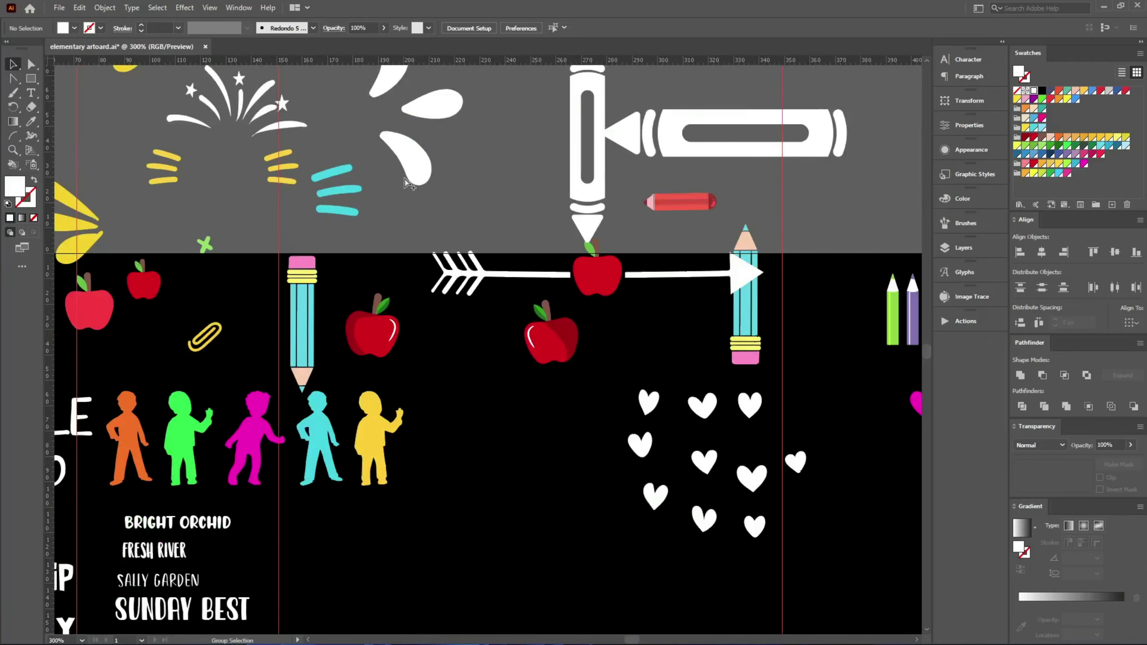
scroll(428, 158, down, 1)
scroll(496, 181, down, 1)
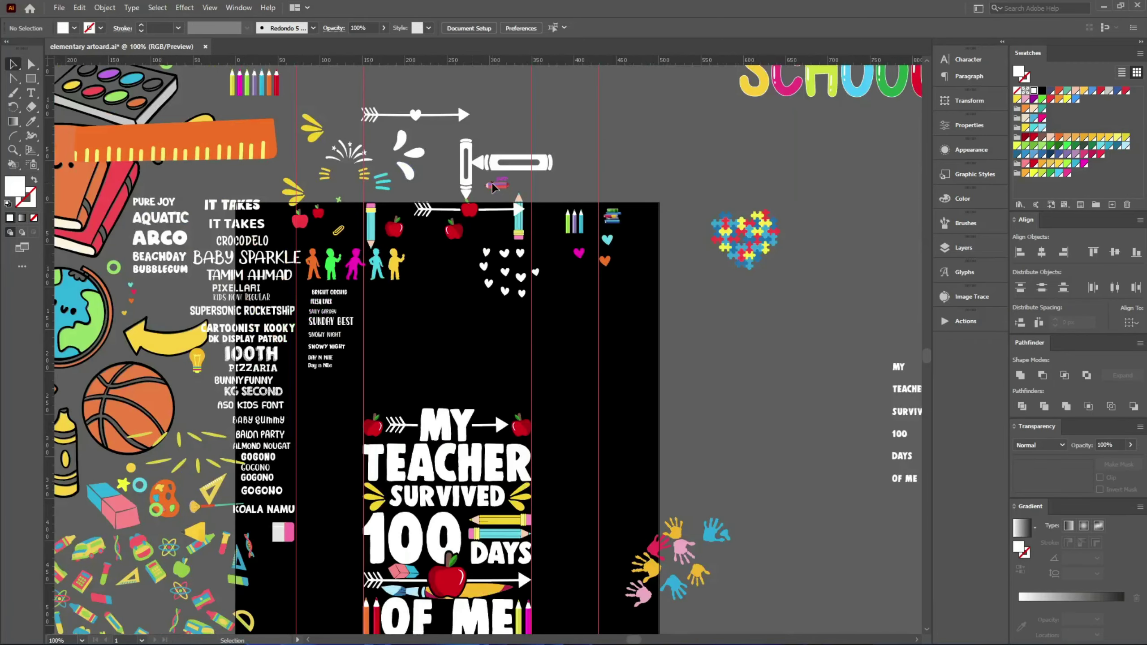
Move the red pencil beneath DAYS, right of the apple, and widen it slightly
drag(494, 187, 490, 570)
scroll(490, 570, up, 4)
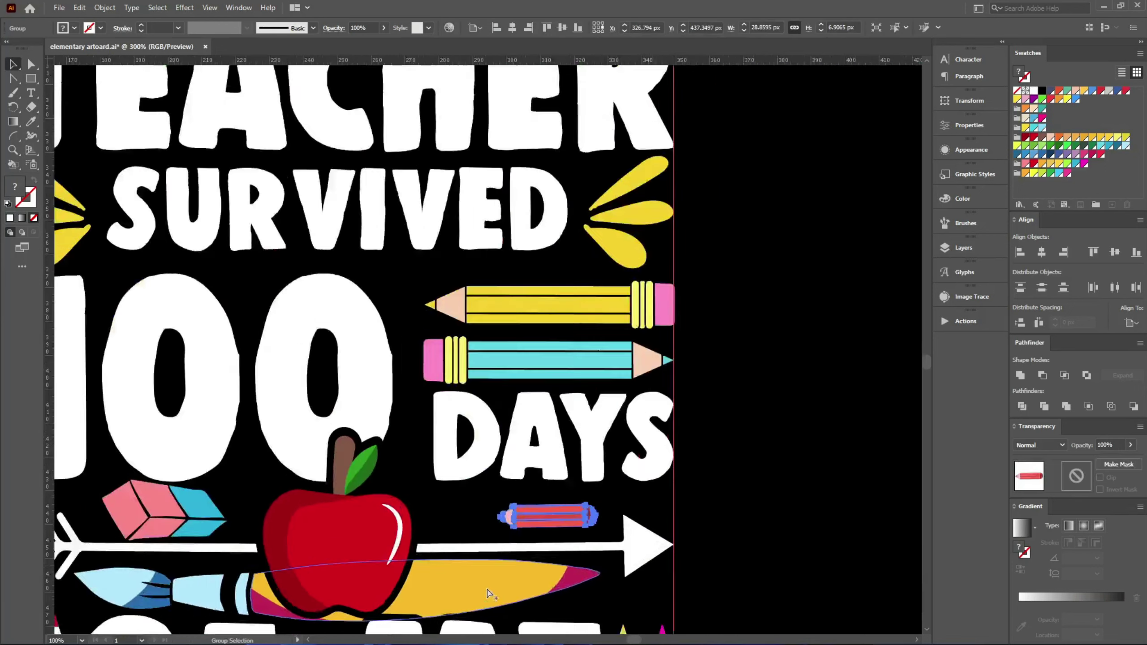
scroll(490, 570, up, 2)
mouse_move(520, 443)
mouse_down()
mouse_move(352, 444)
mouse_move(527, 439)
mouse_up()
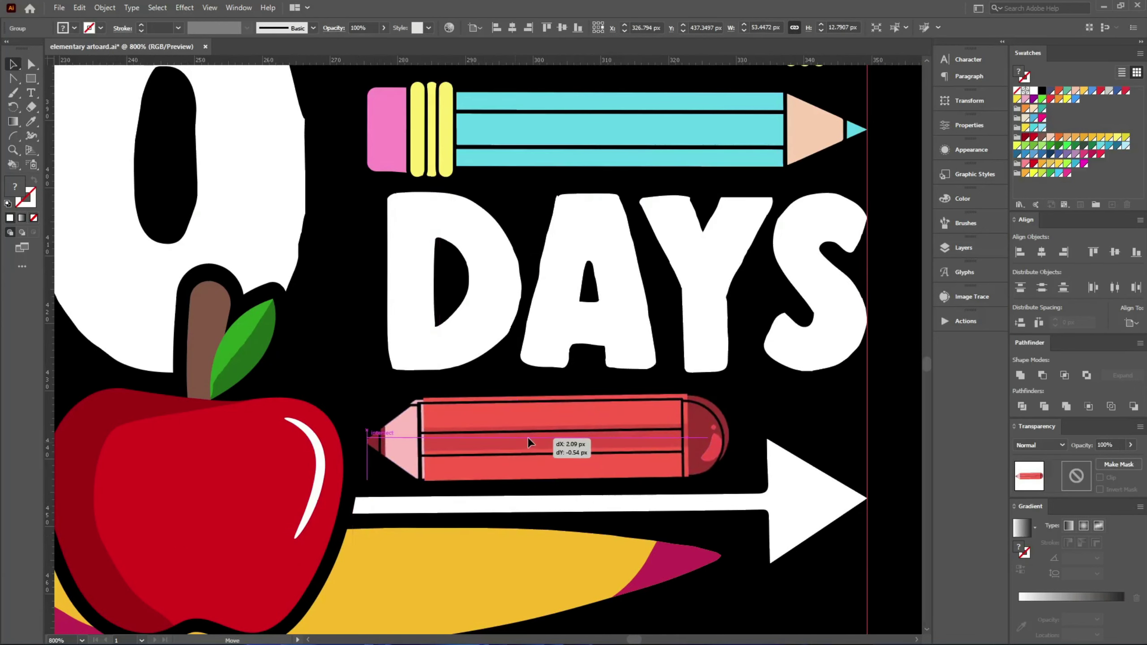
click(736, 412)
scroll(780, 412, down, 3)
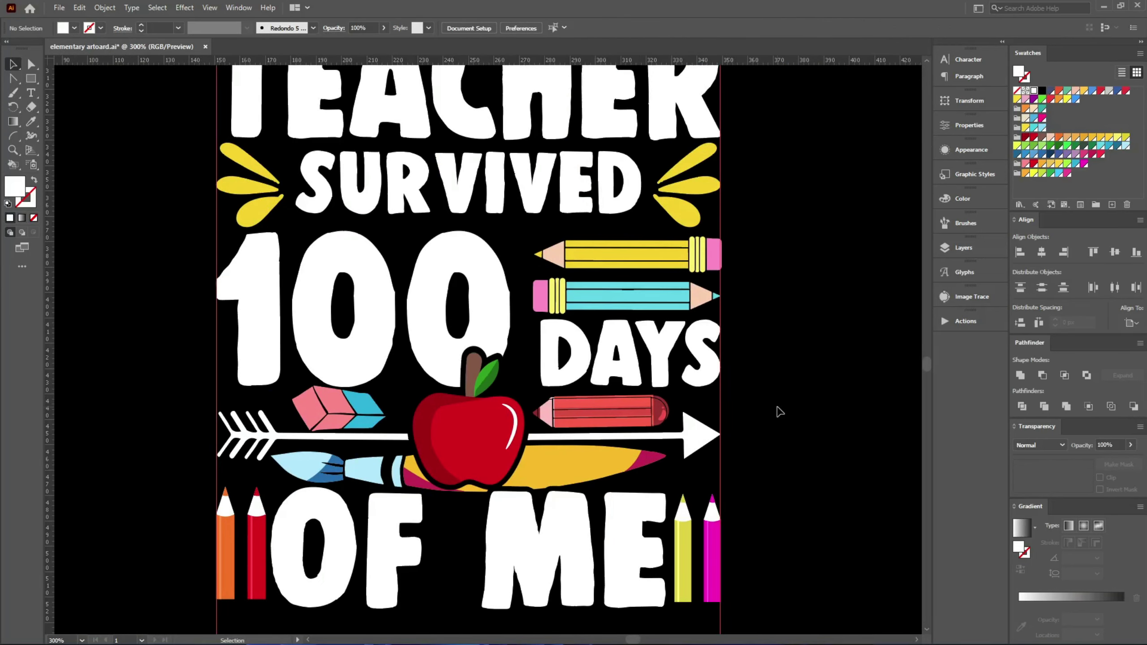
scroll(762, 437, down, 2)
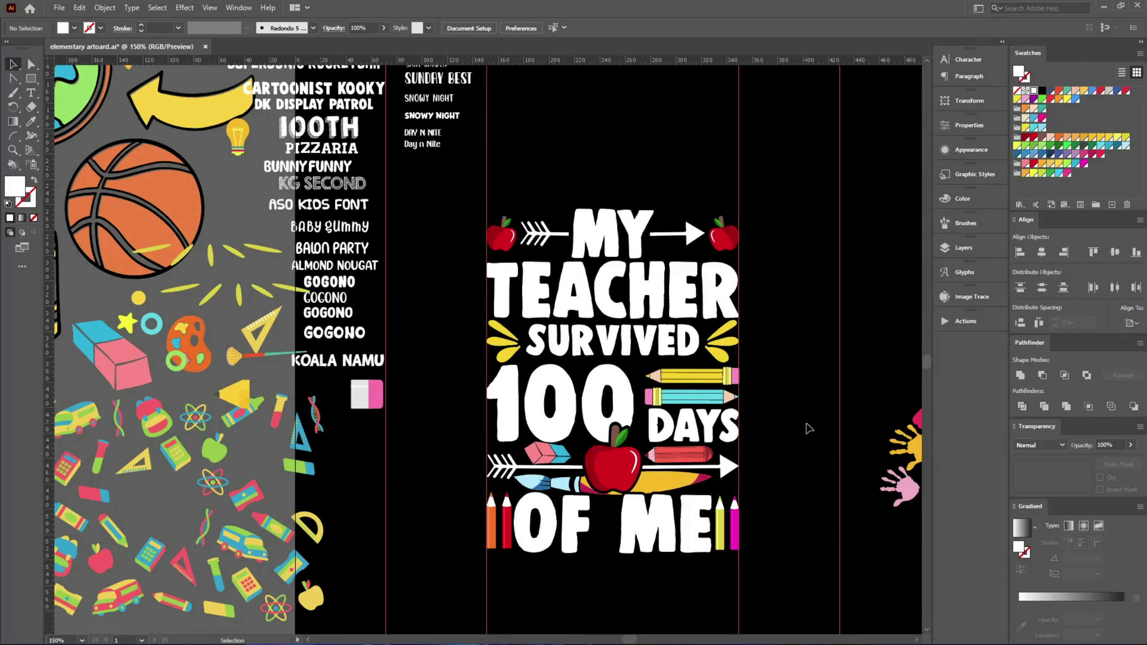
scroll(702, 366, up, 2)
scroll(637, 371, up, 3)
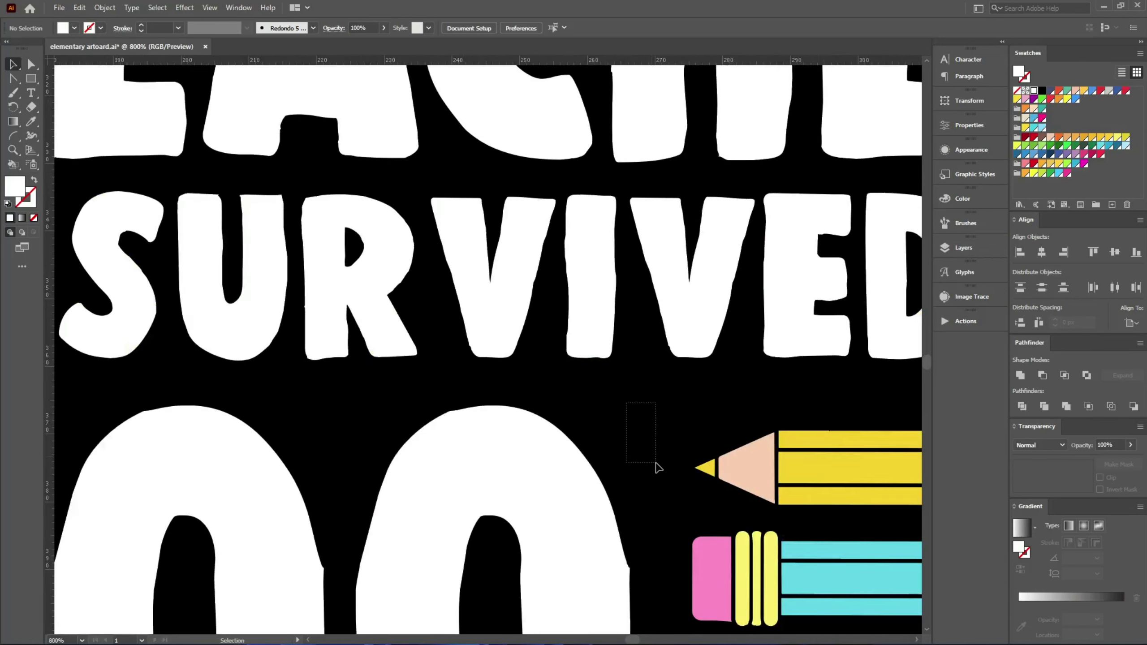
scroll(495, 384, down, 3)
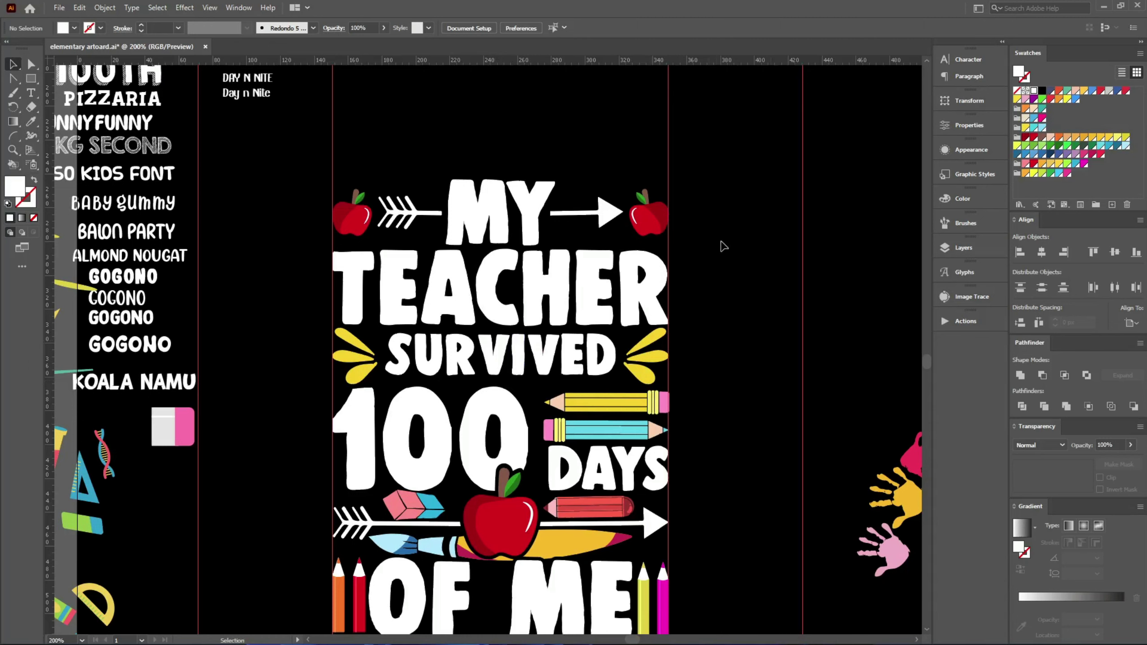
Colour the T, E, A, C of TEACHER yellow, pink, cyan and green
key(i)
scroll(345, 249, up, 1)
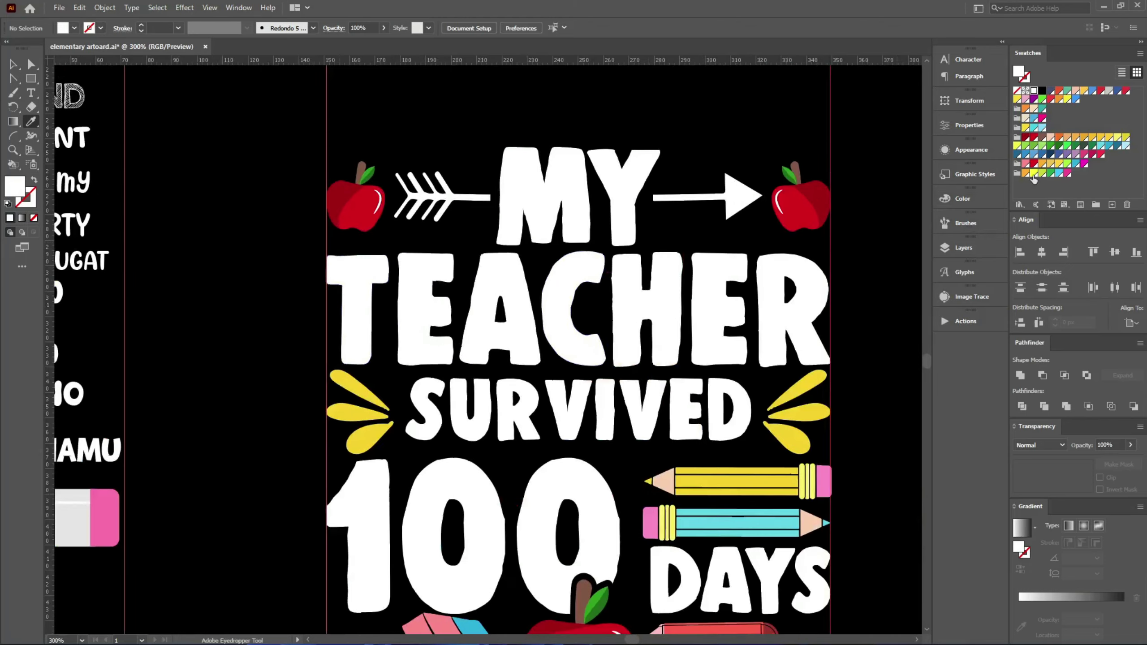
click(1034, 174)
alt+click(339, 278)
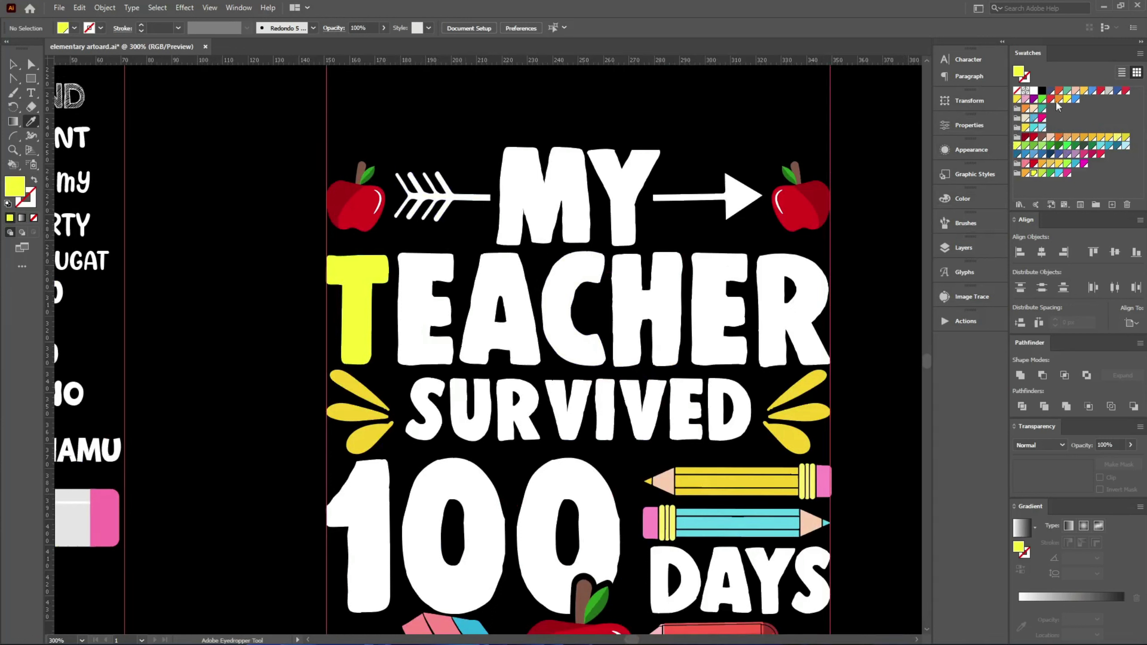
click(1067, 173)
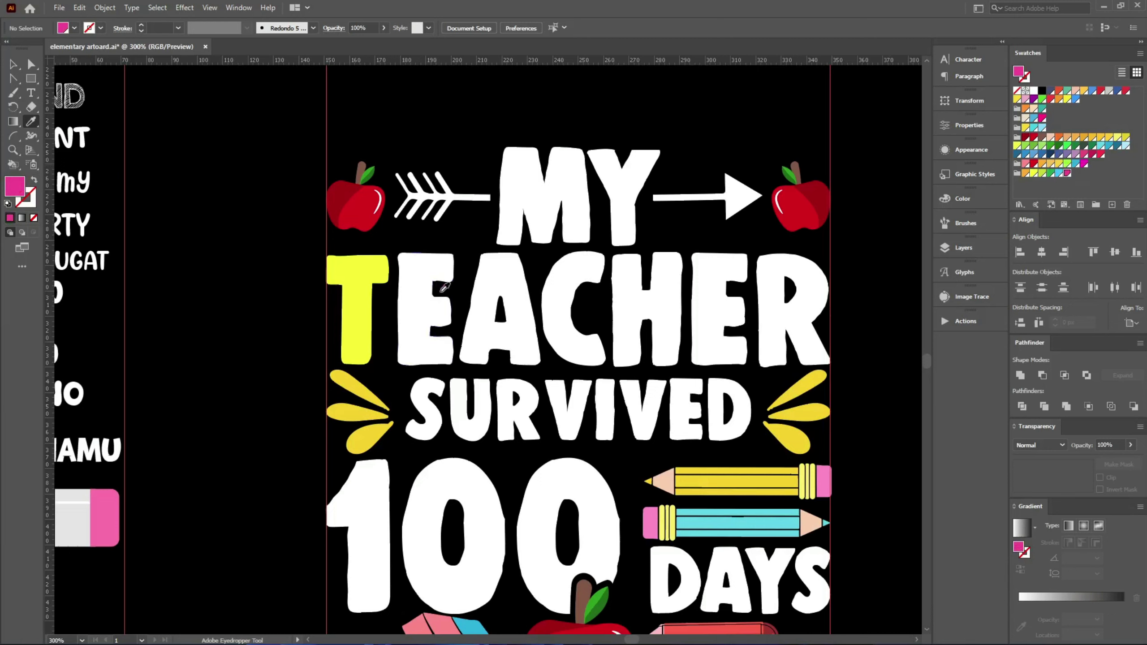
alt+click(417, 283)
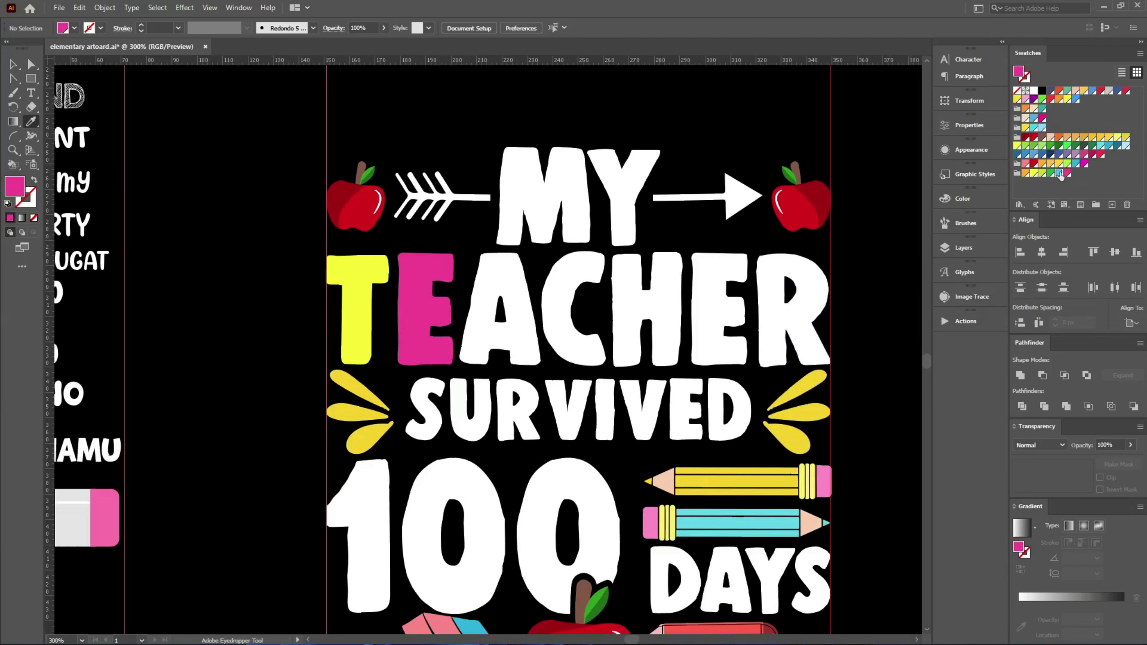
click(1059, 173)
alt+click(513, 300)
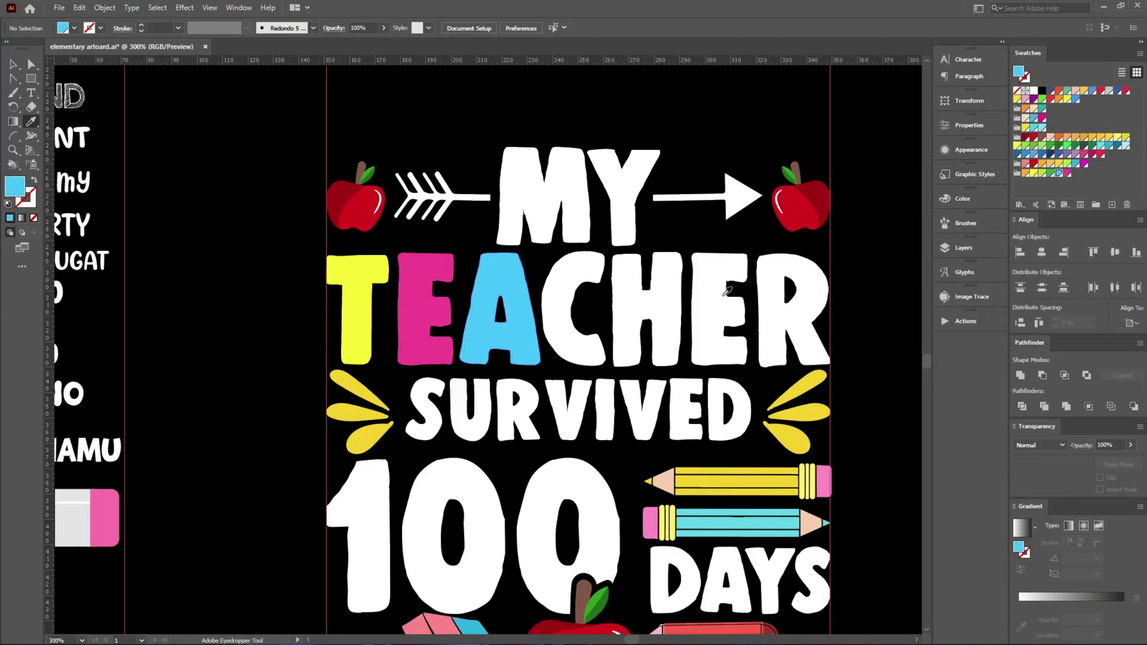
click(1051, 173)
alt+click(560, 307)
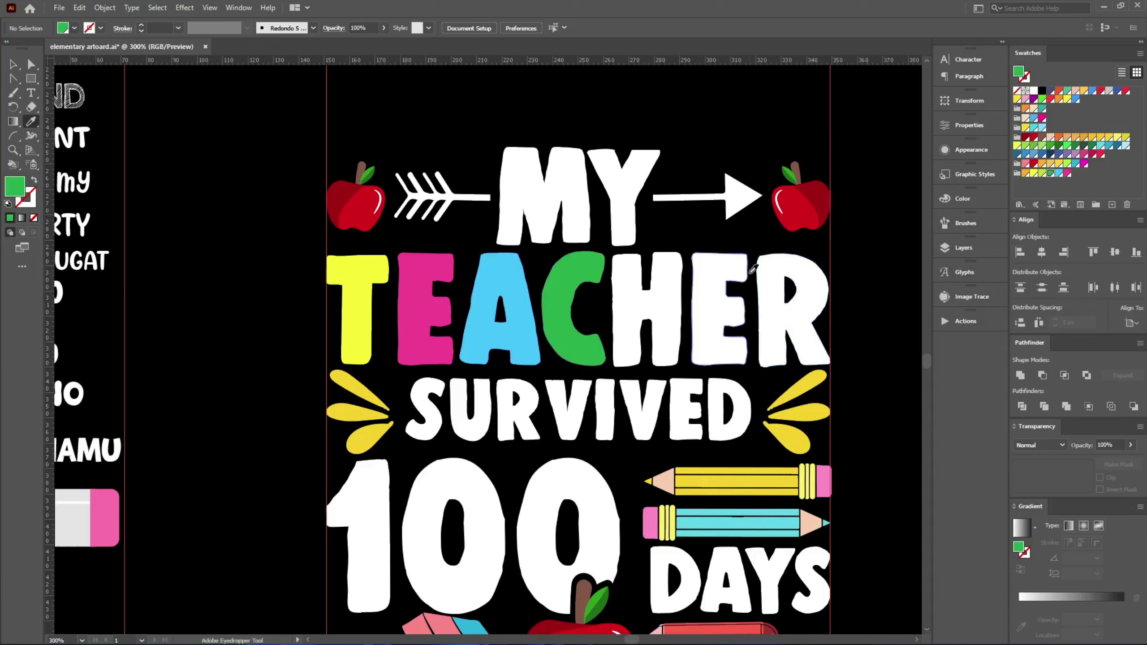
Colour the H, E, R of TEACHER orange, yellow-green and light blue
click(1029, 172)
alt+click(654, 274)
click(1042, 173)
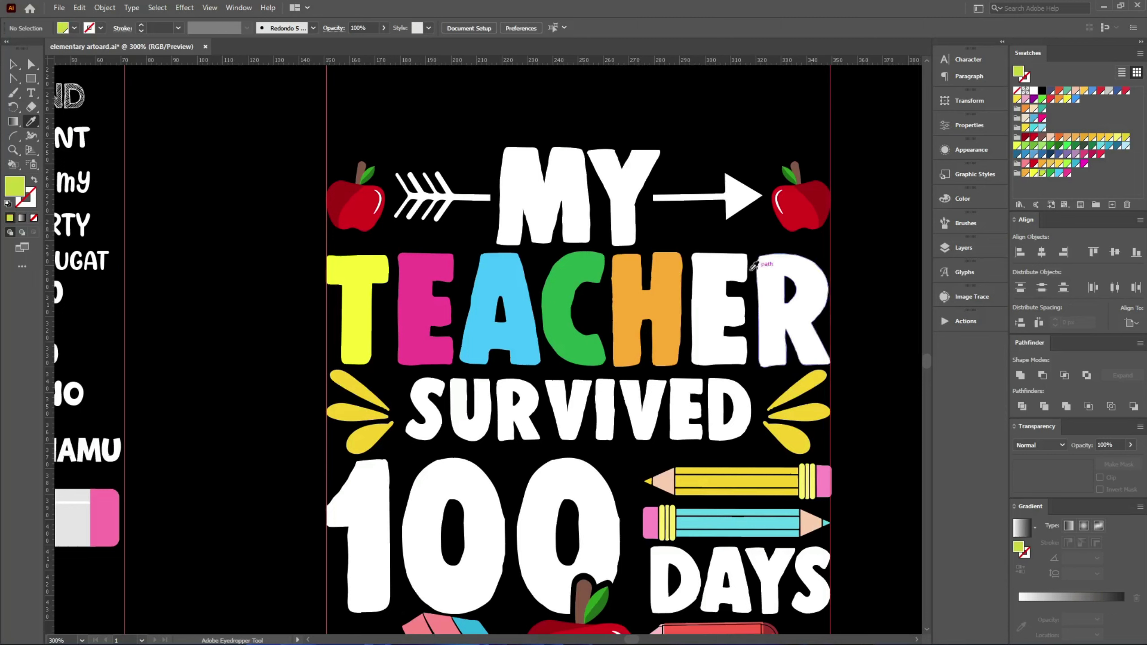
alt+click(723, 281)
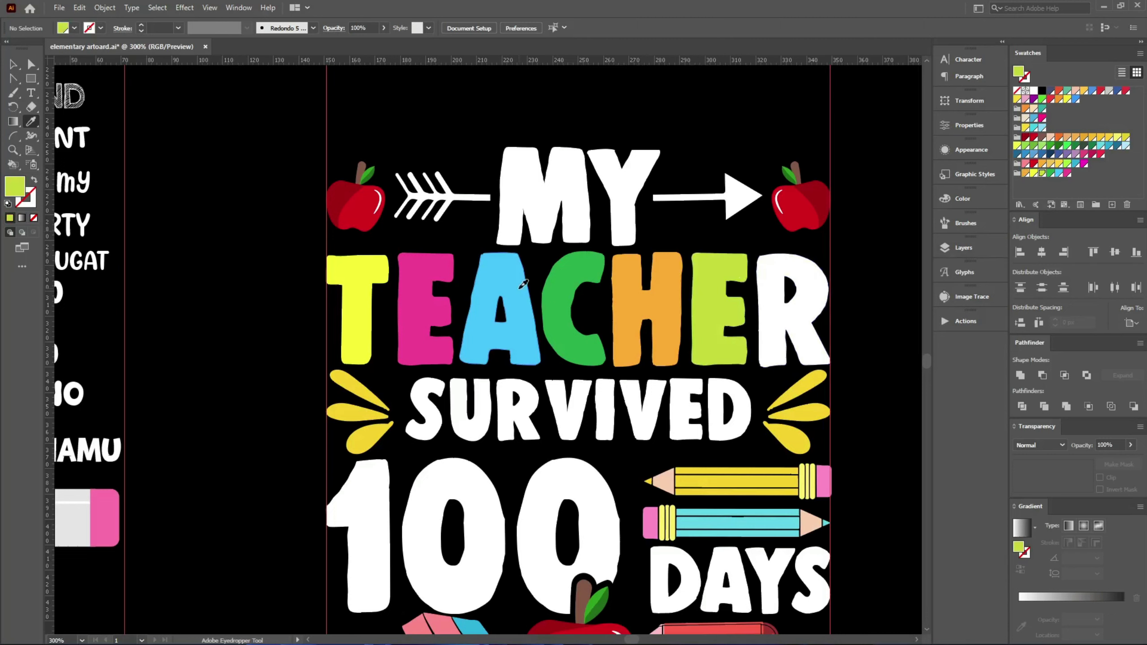
click(1059, 173)
alt+click(824, 281)
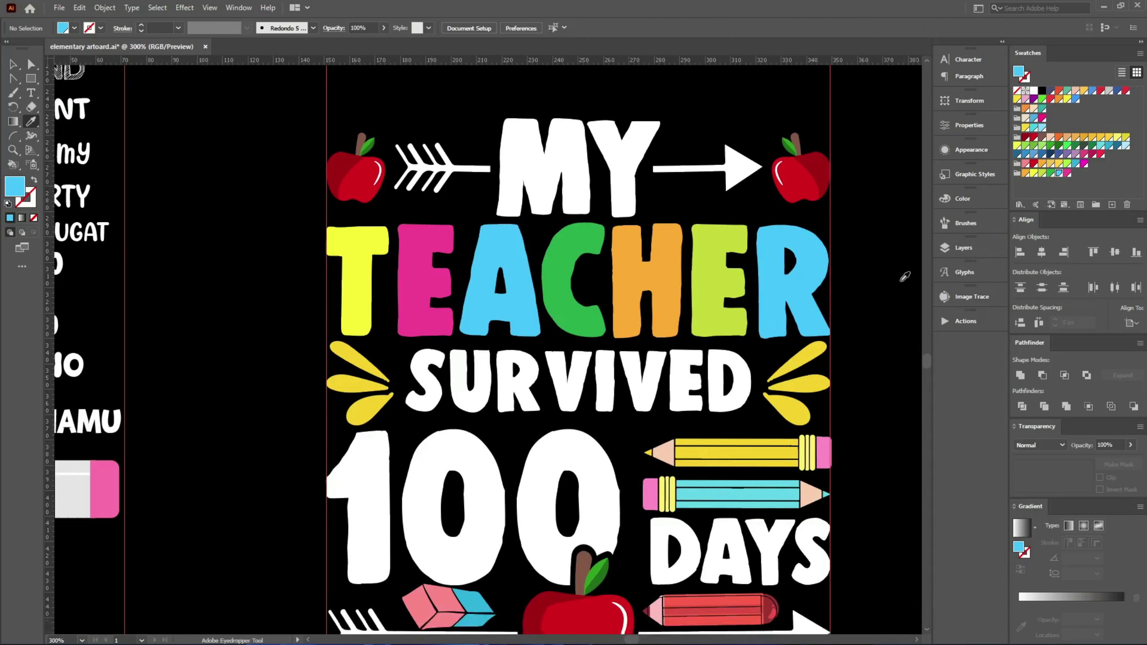
scroll(902, 274, down, 3)
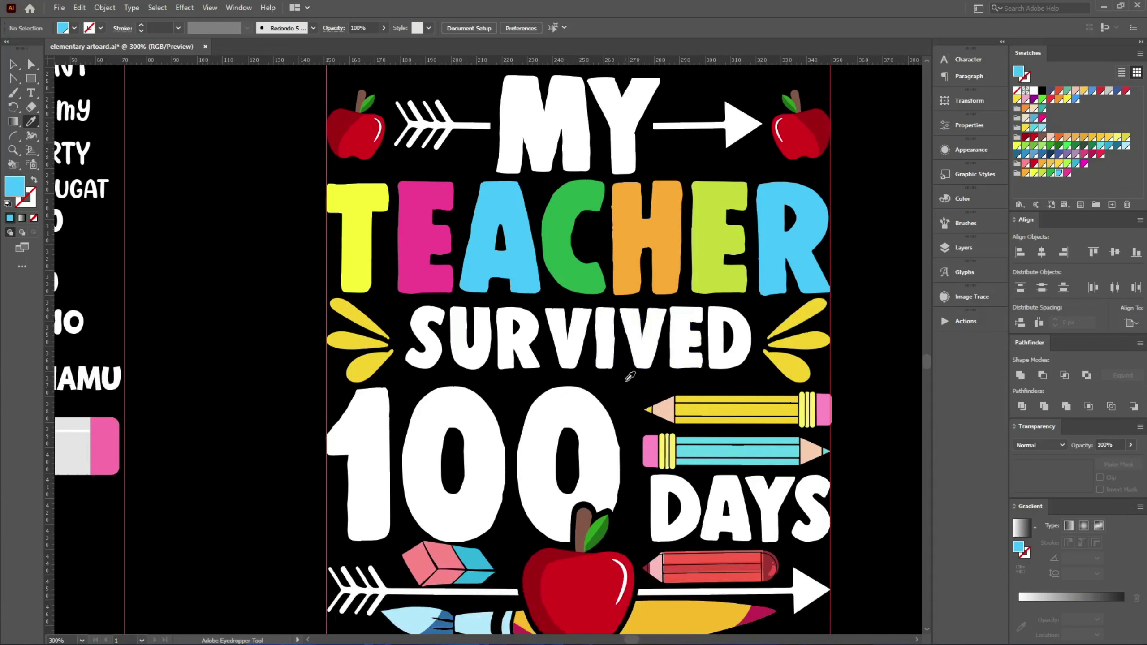
Colour the digits of 100 yellow, pink and light blue
scroll(630, 376, down, 2)
click(1034, 173)
alt+click(368, 383)
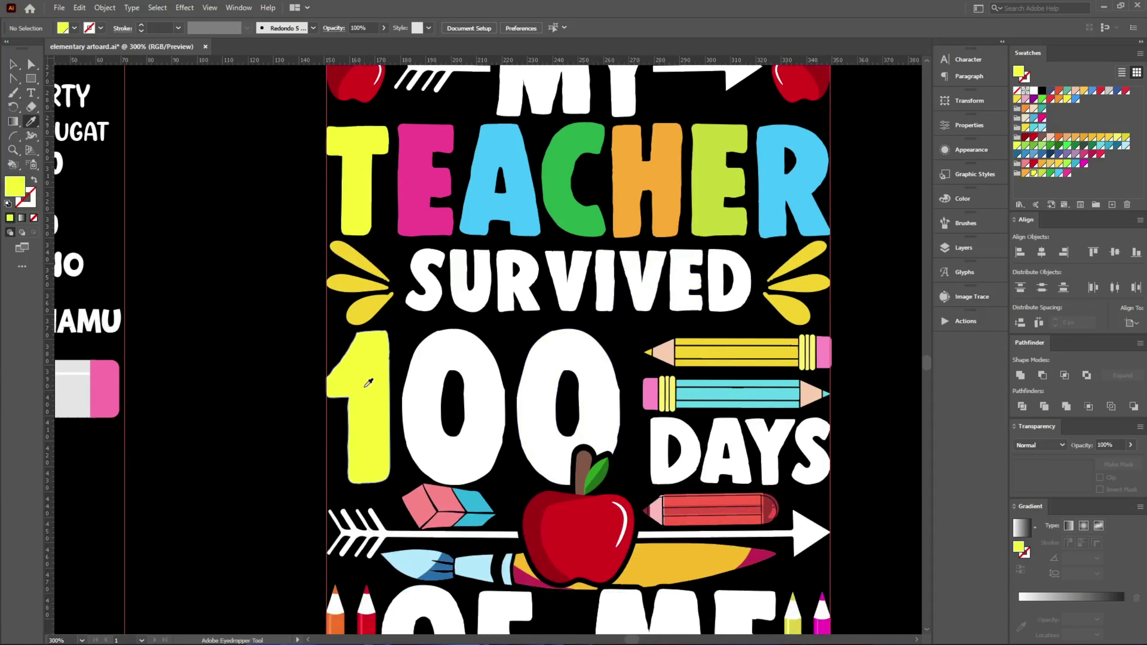
click(429, 190)
alt+click(447, 440)
click(516, 228)
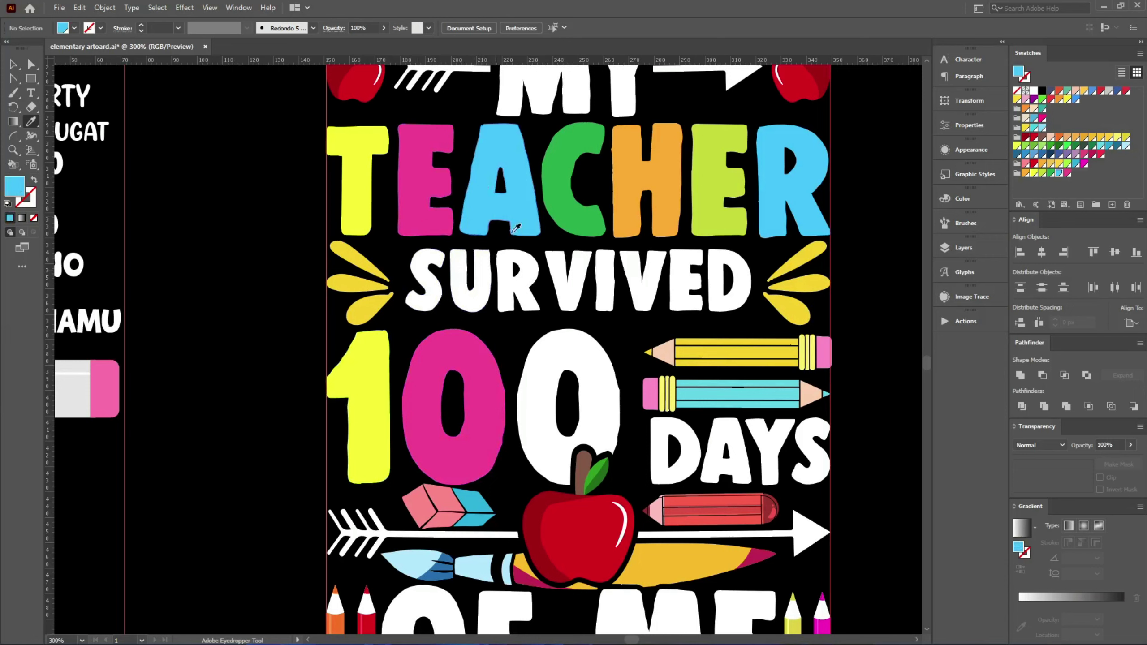
alt+click(596, 362)
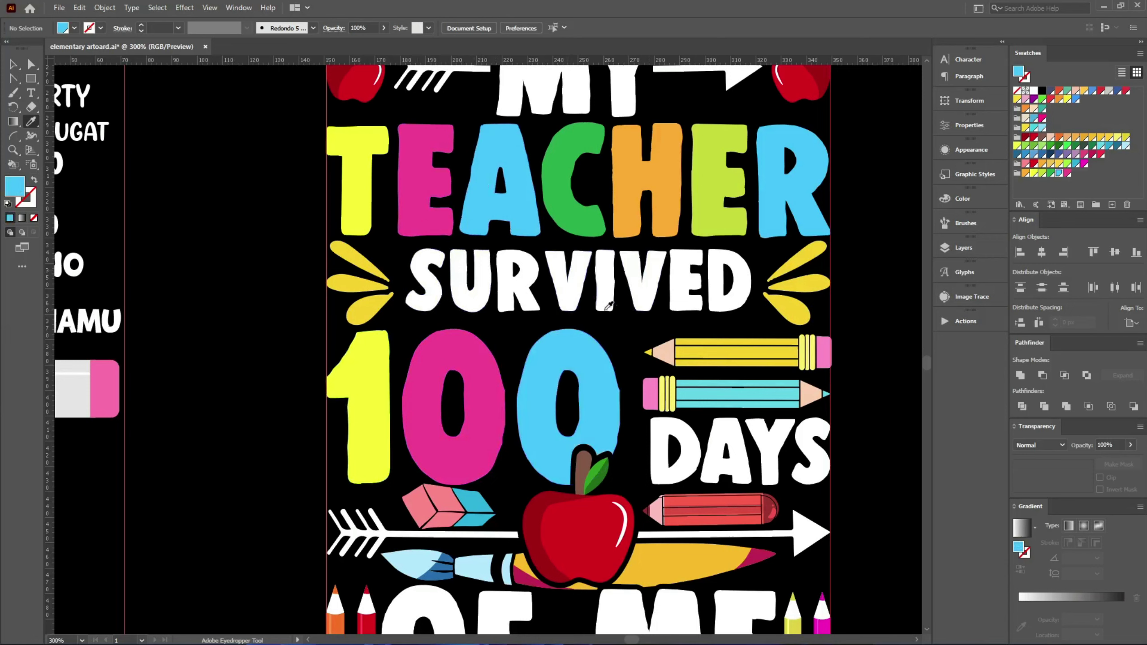
Colour OF ME blue, orange, yellow-green and pink by sampling existing letter colours
scroll(618, 293, down, 3)
scroll(456, 306, right, 3)
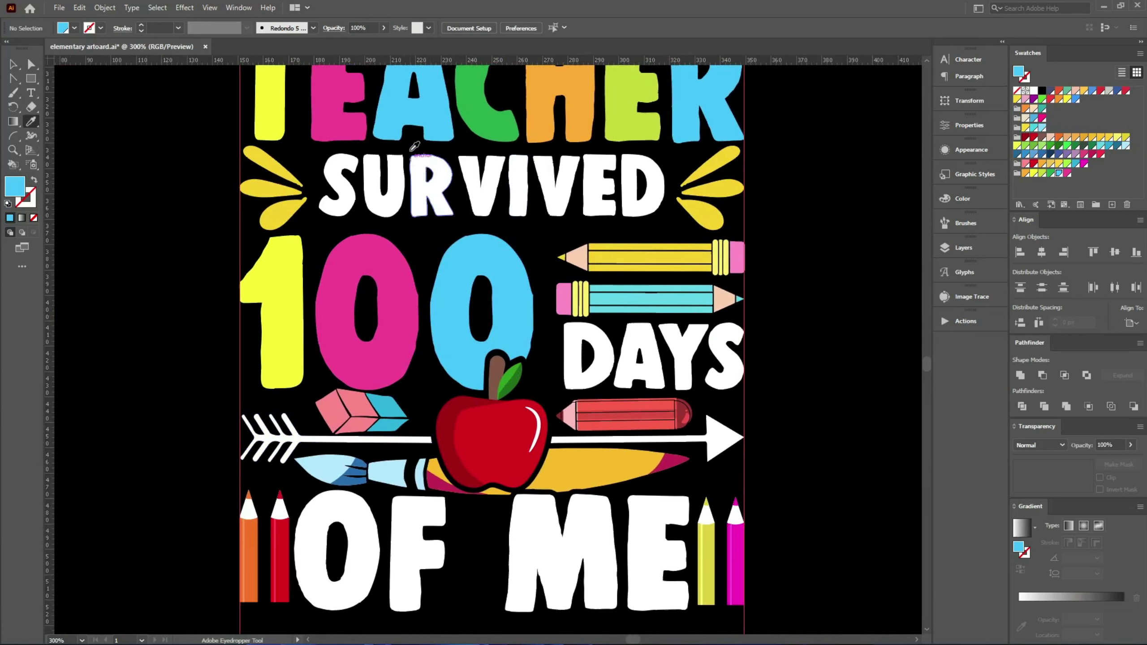
alt+click(356, 519)
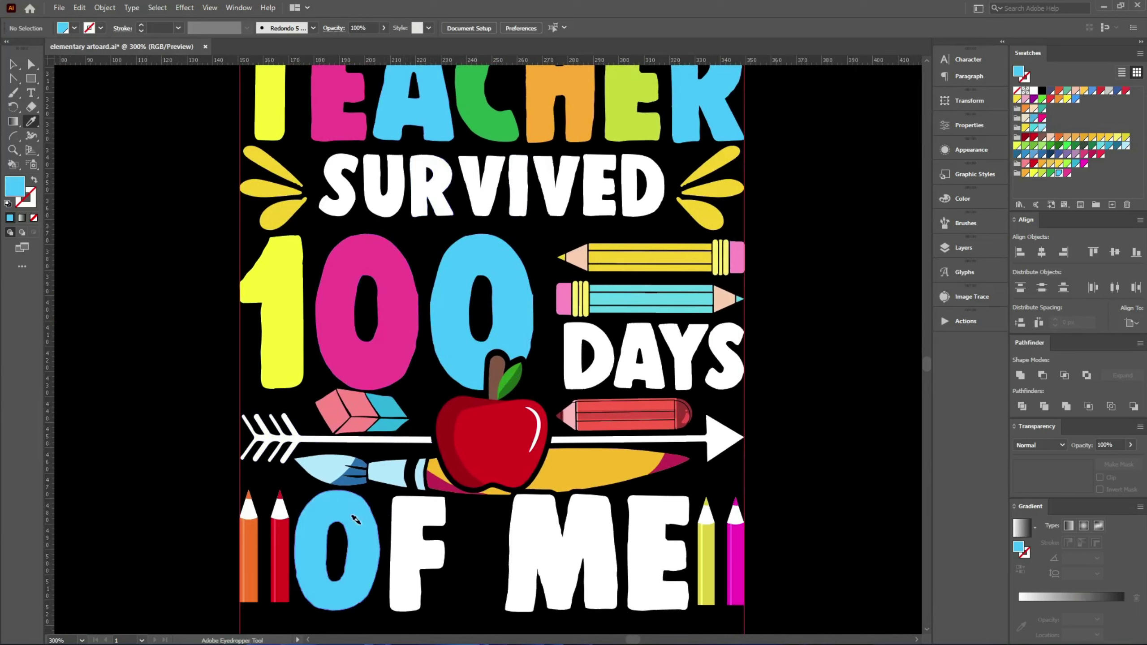
click(559, 102)
alt+click(402, 521)
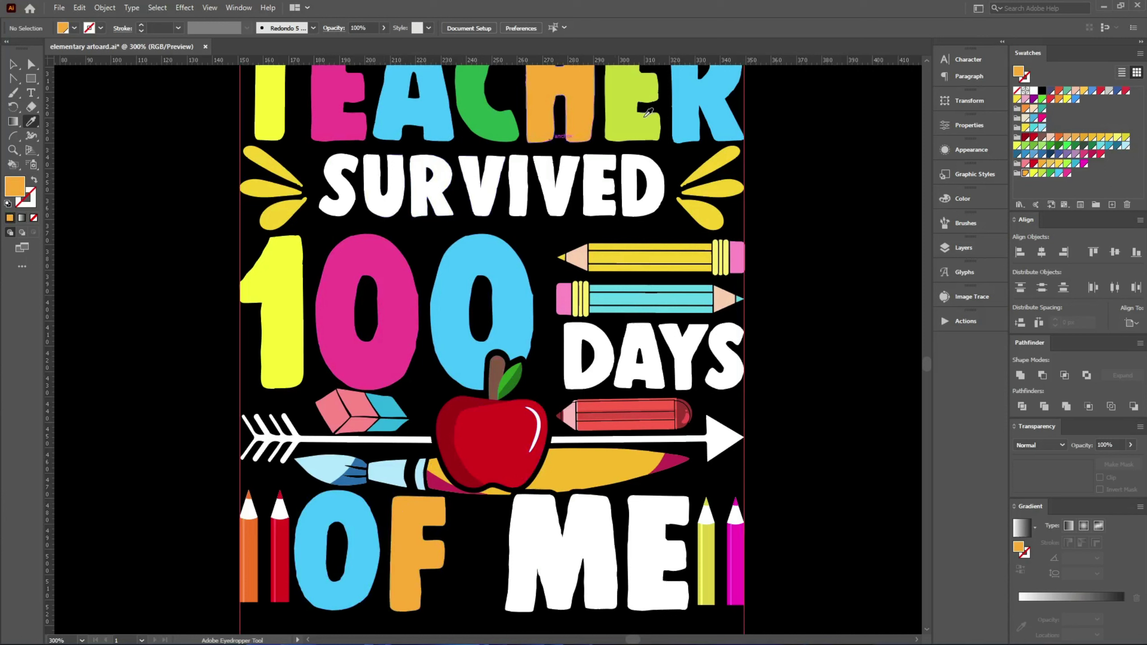
click(651, 112)
alt+click(524, 552)
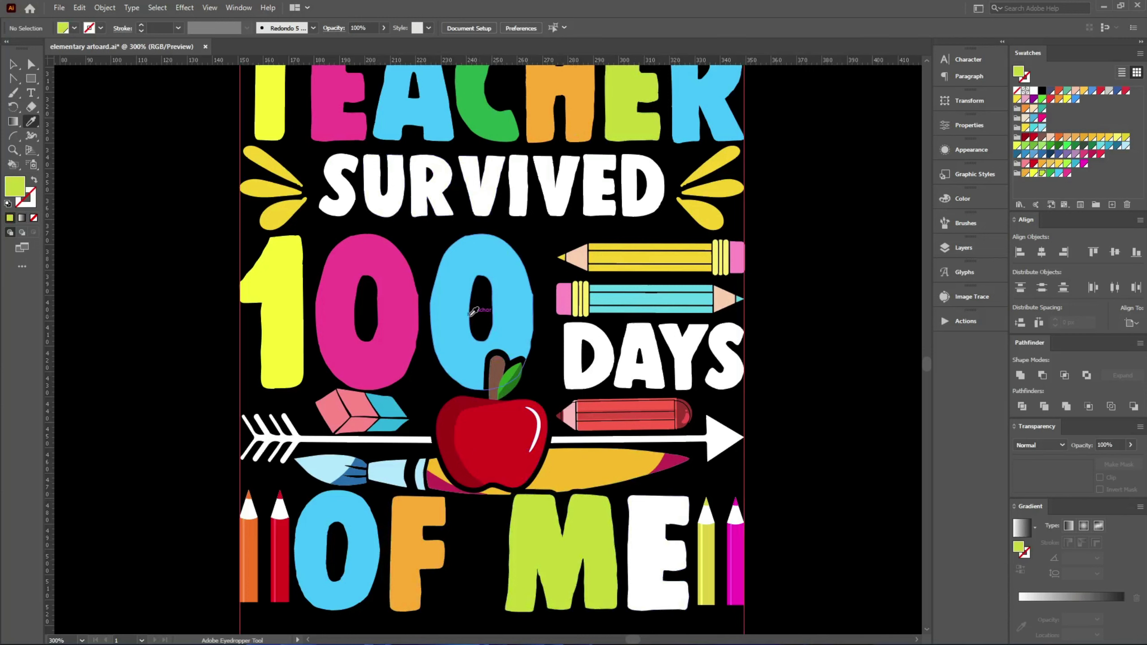
click(384, 321)
alt+click(652, 547)
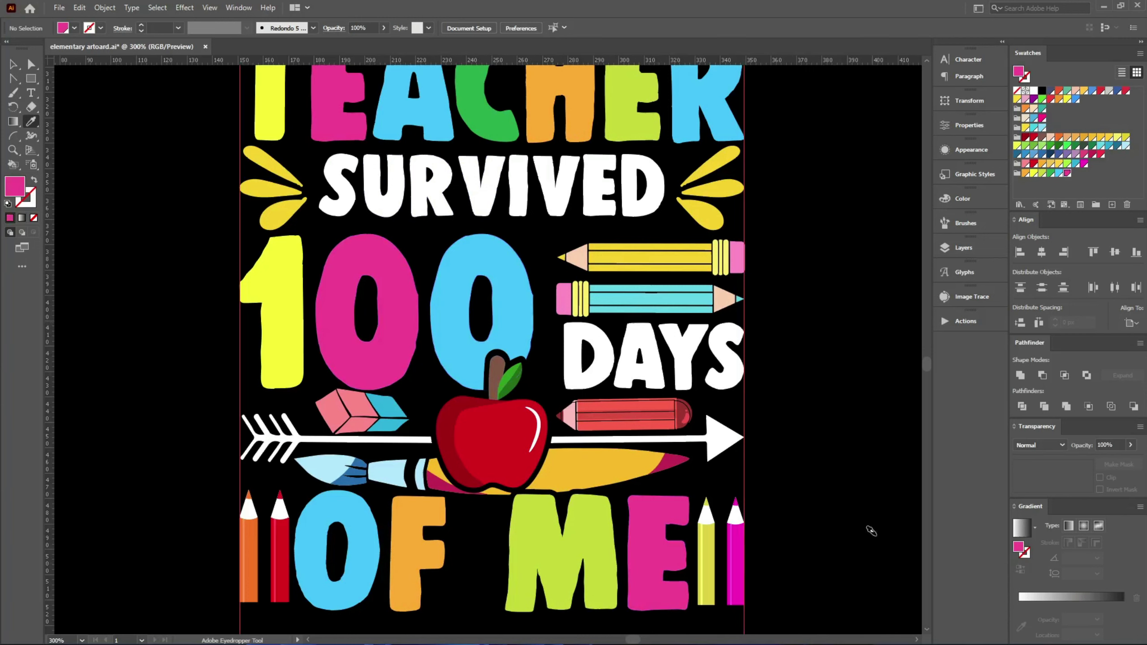
Move the star, ring and dot sprinkle cluster into the design's lower area
key(v)
alt+scroll(772, 472, down, 1)
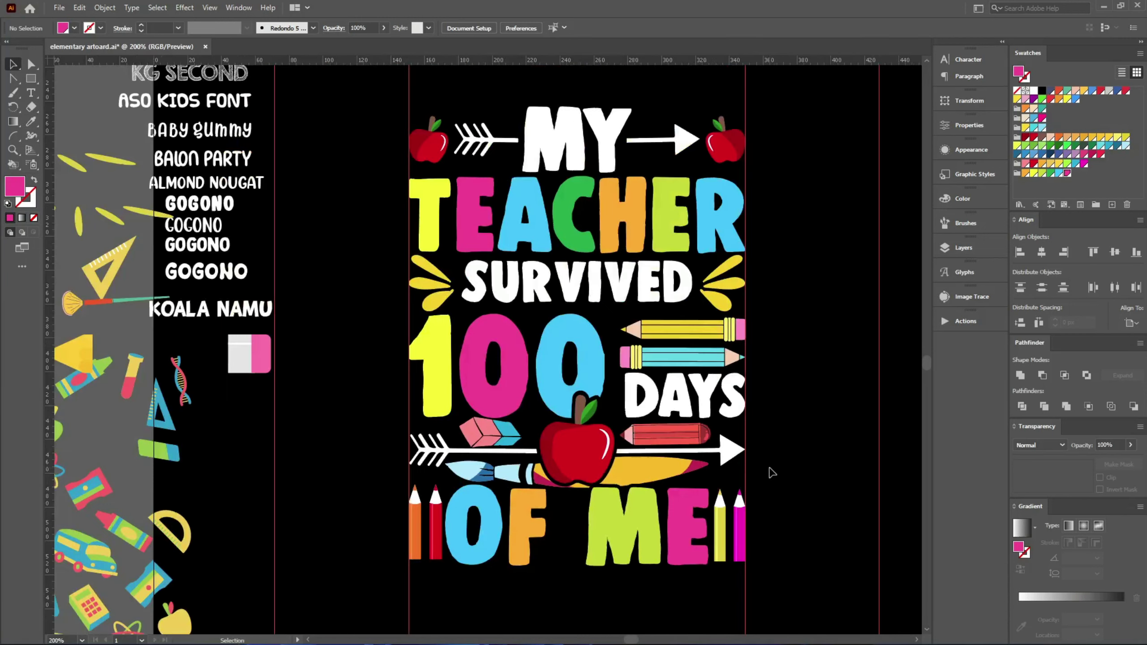
alt+scroll(666, 308, up, 1)
alt+scroll(563, 333, up, 1)
alt+scroll(563, 333, down, 2)
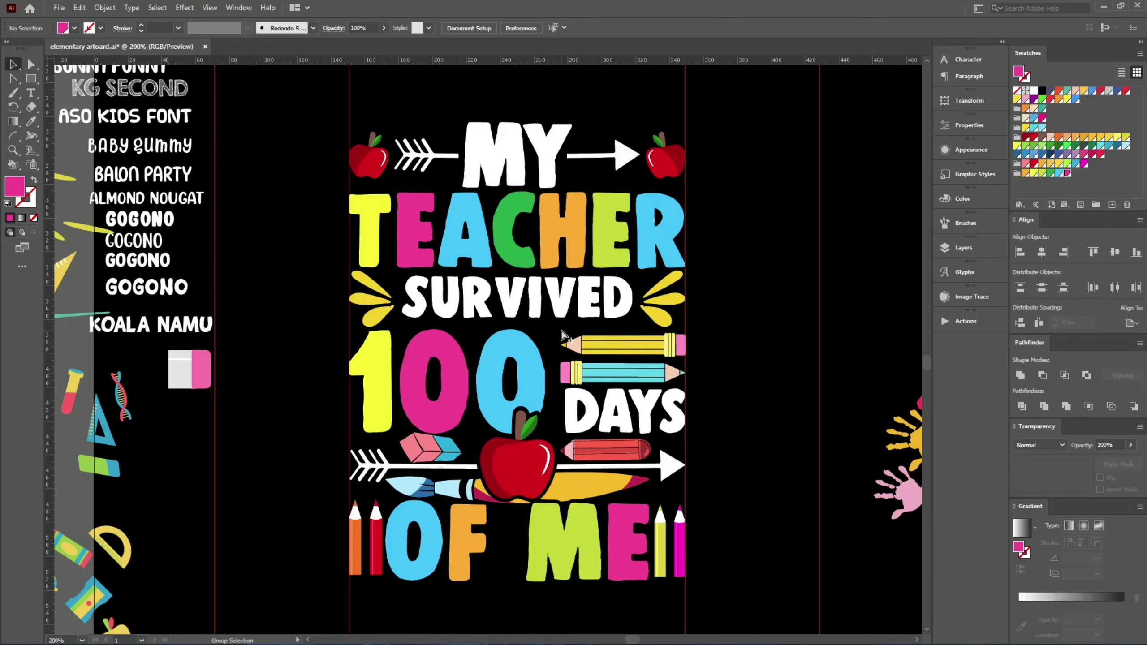
alt+scroll(555, 338, down, 1)
alt+scroll(555, 338, down, 1)
alt+scroll(252, 205, up, 2)
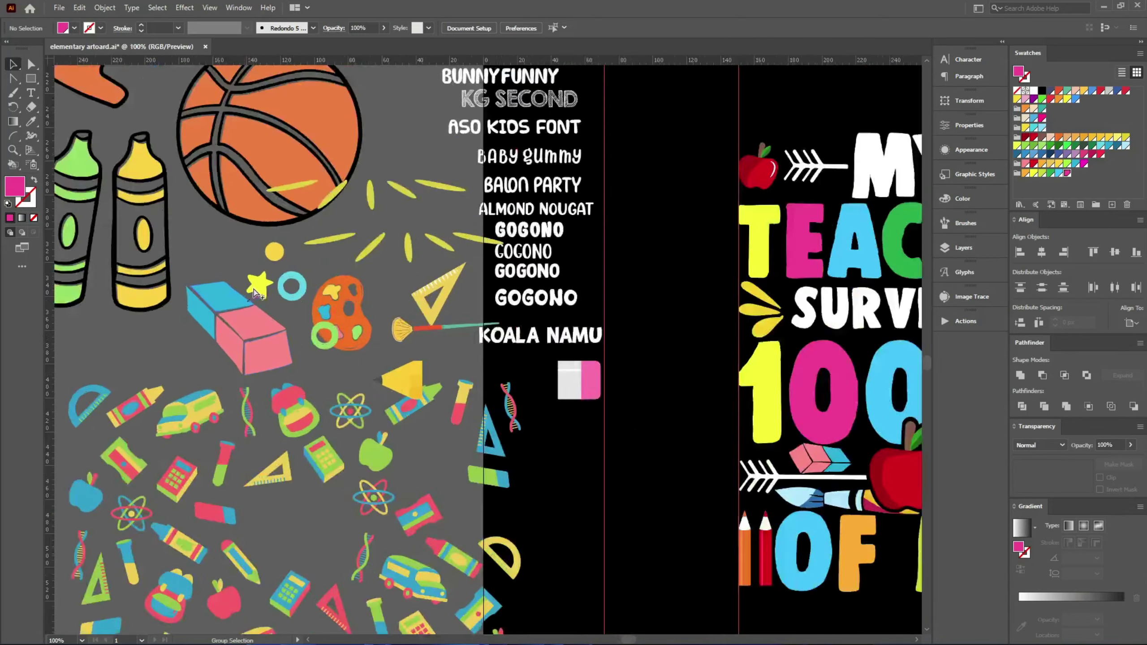
alt+scroll(253, 203, up, 1)
click(333, 309)
alt+scroll(334, 308, down, 3)
drag(325, 298, 790, 595)
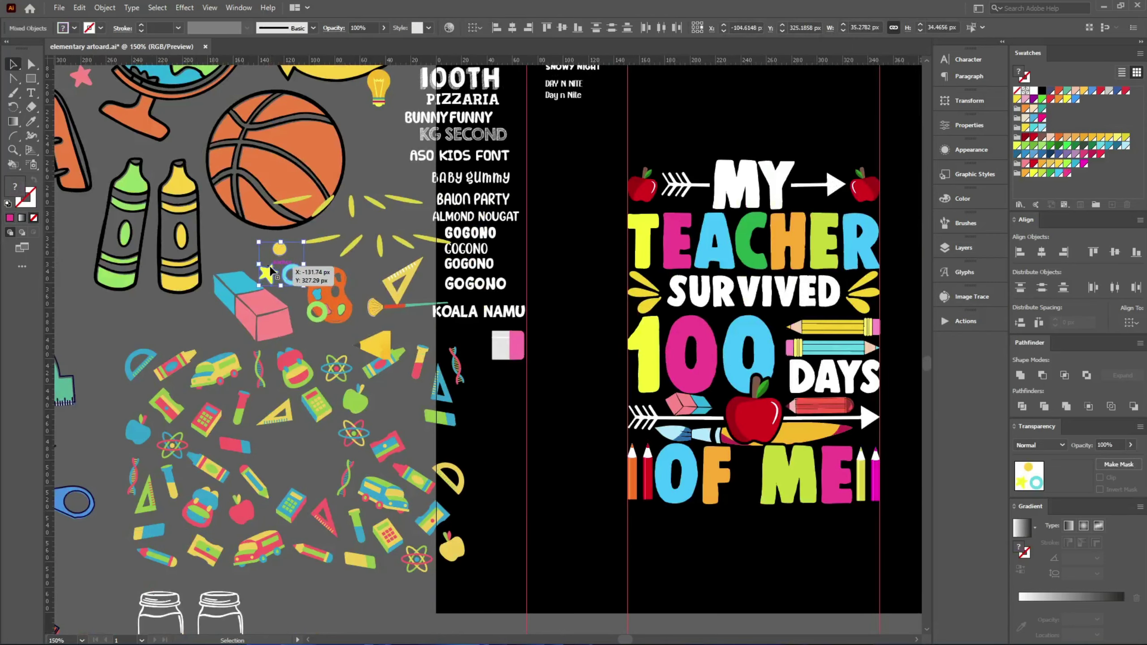
Shrink the sprinkle cluster to a tiny size below OF ME
alt+scroll(791, 594, up, 3)
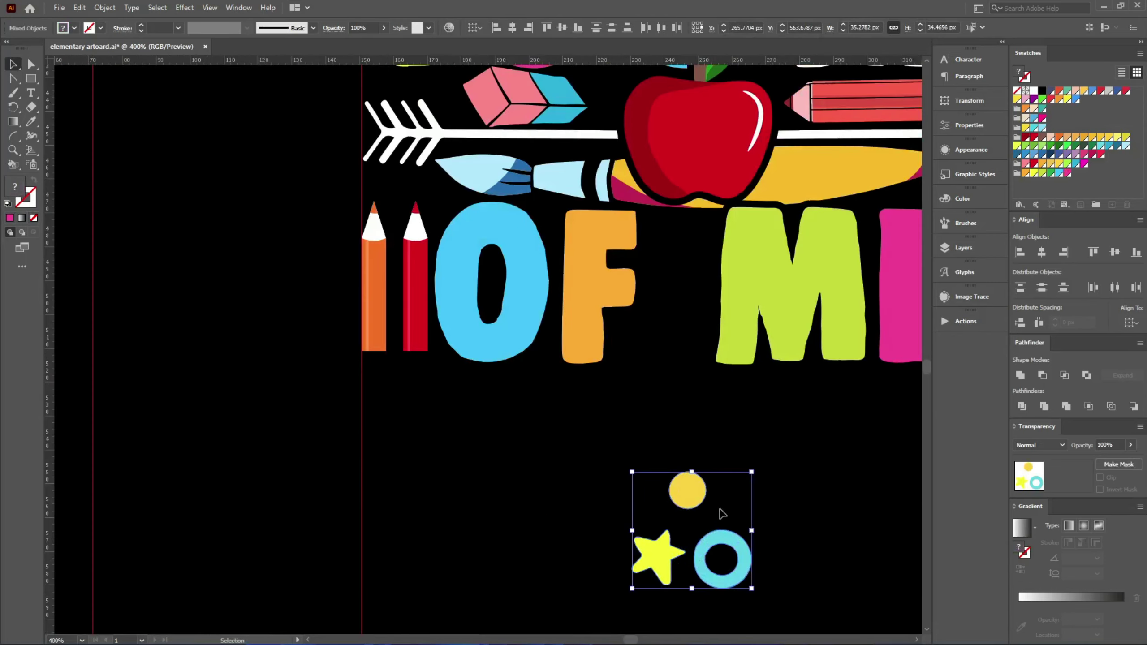
drag(754, 537, 672, 537)
click(749, 545)
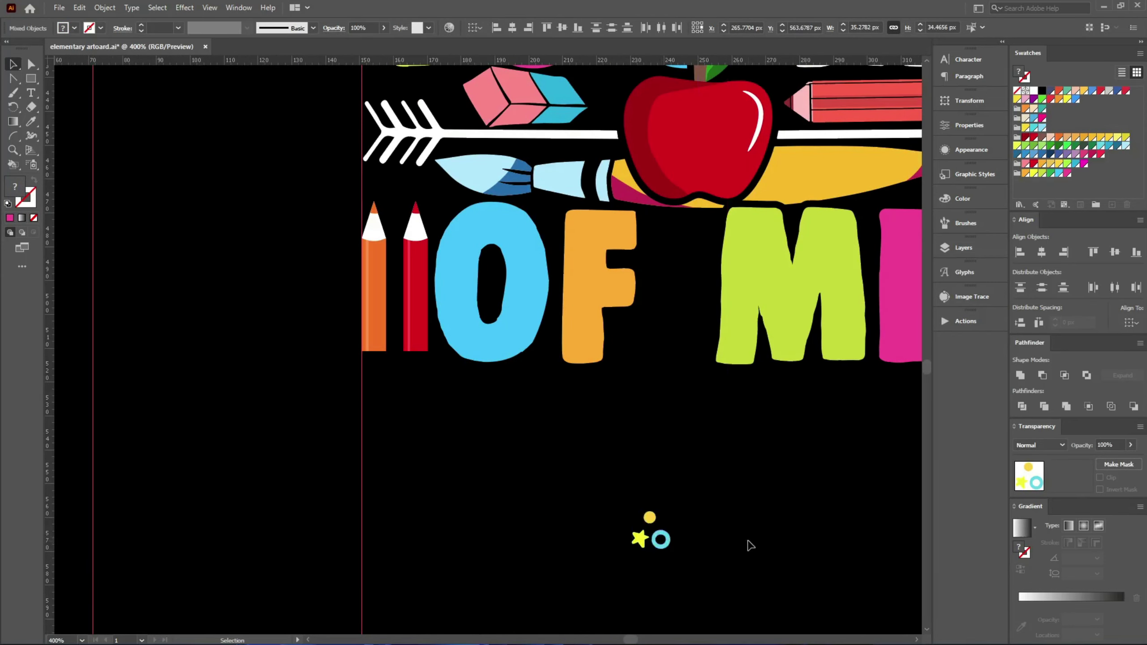
alt+scroll(497, 555, down, 1)
alt+scroll(465, 574, down, 1)
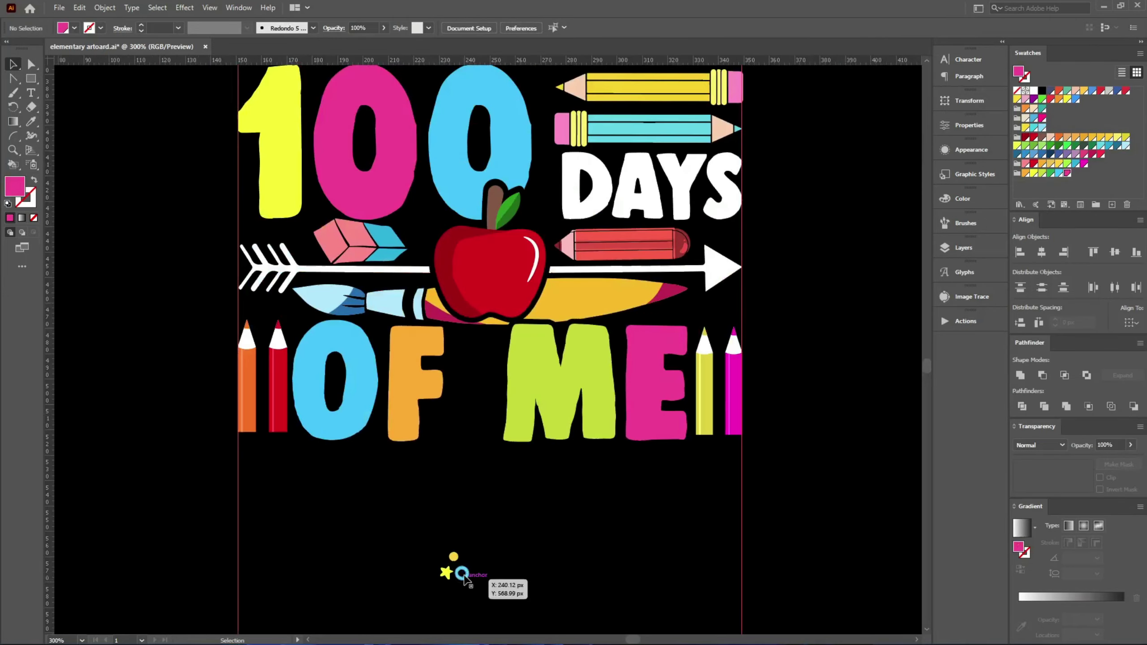
Alt-drag ring, star and dot copies near the O, apple, 0, 1 and pencils
alt+drag(462, 574, 292, 319)
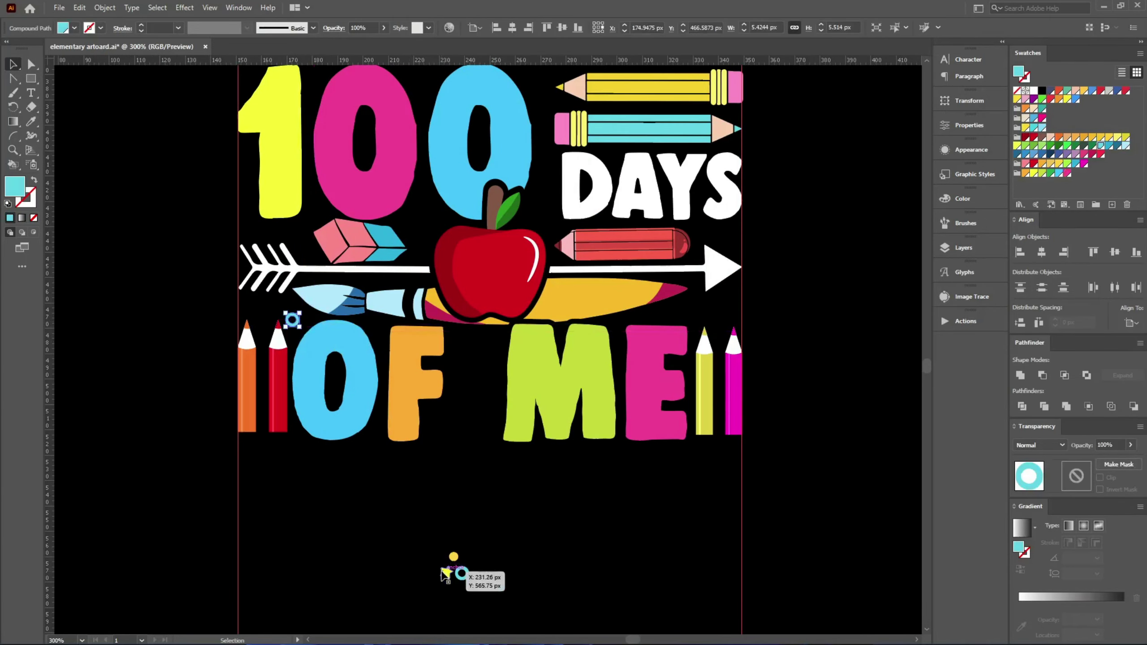
drag(445, 574, 425, 230)
alt+scroll(335, 537, down, 1)
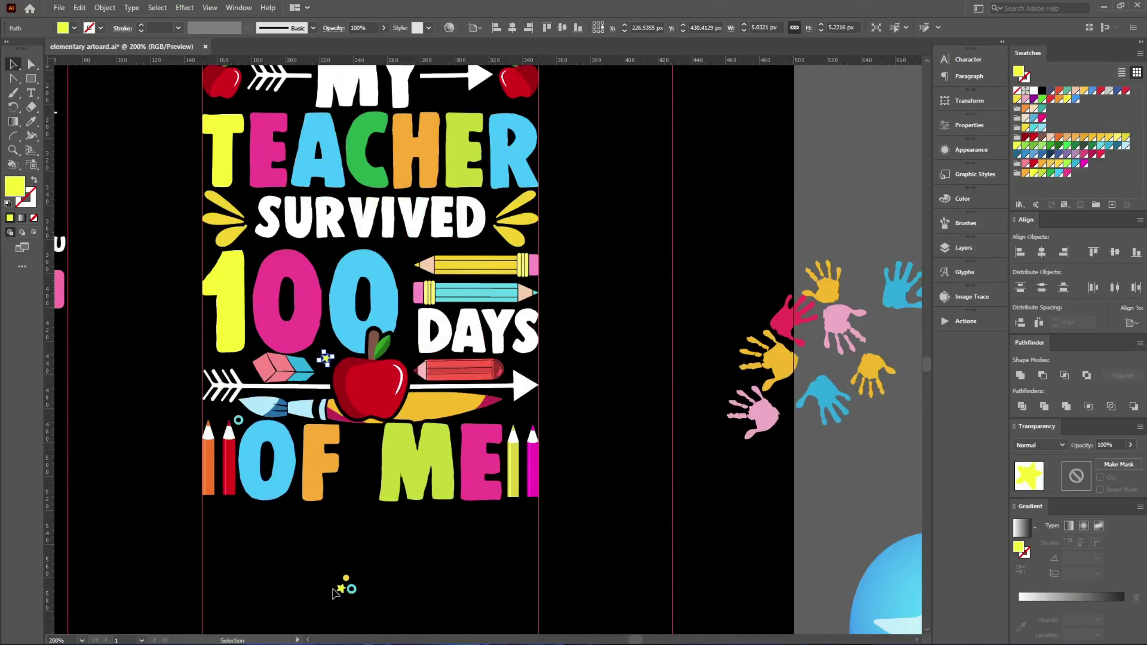
alt+drag(339, 589, 402, 248)
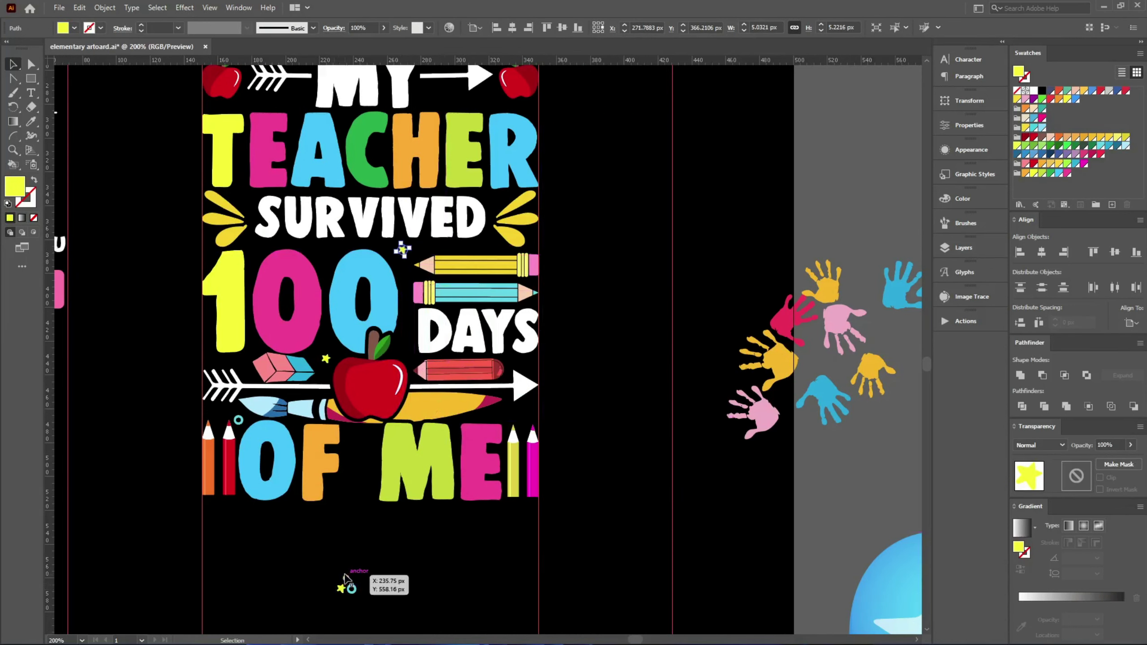
alt+drag(345, 578, 253, 249)
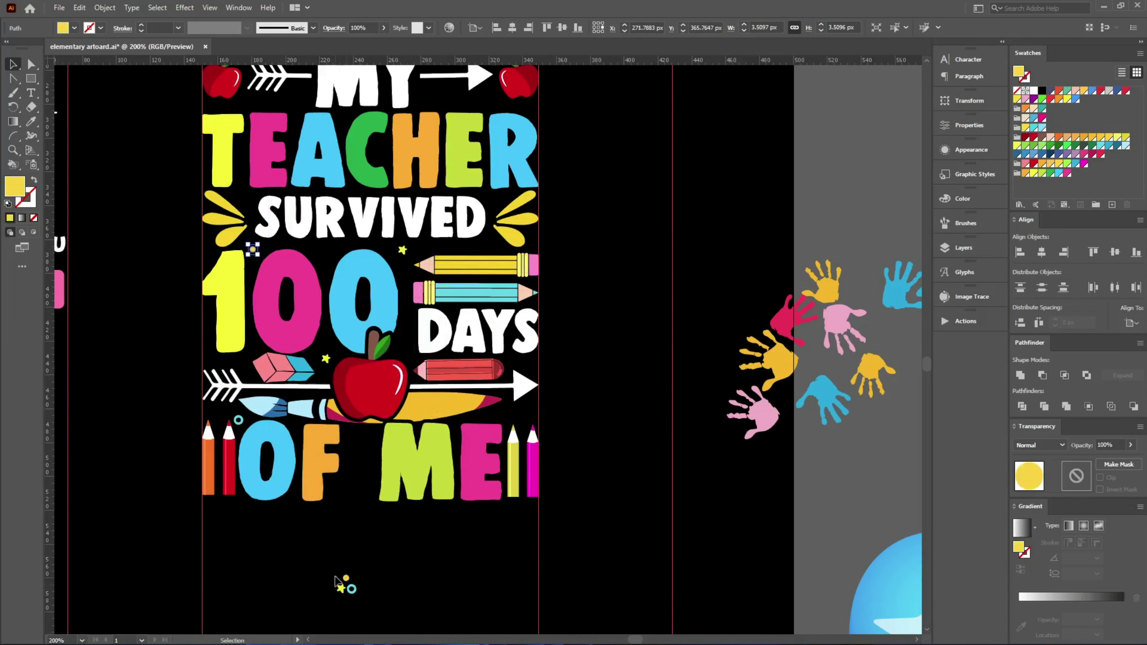
alt+drag(340, 588, 490, 244)
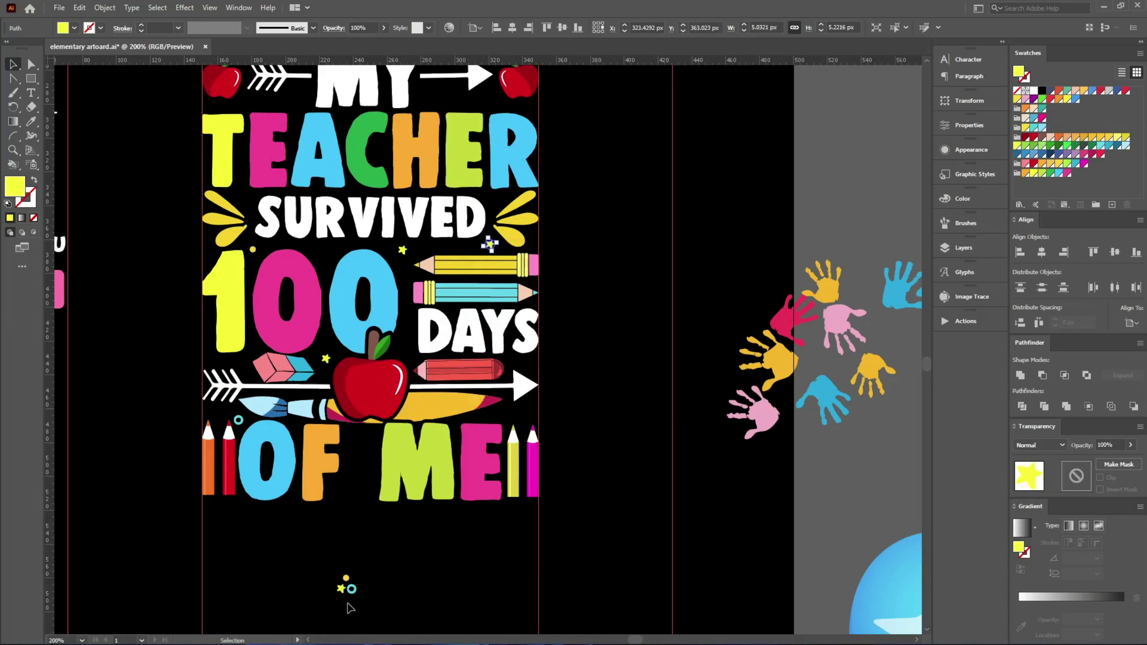
alt+drag(352, 589, 326, 257)
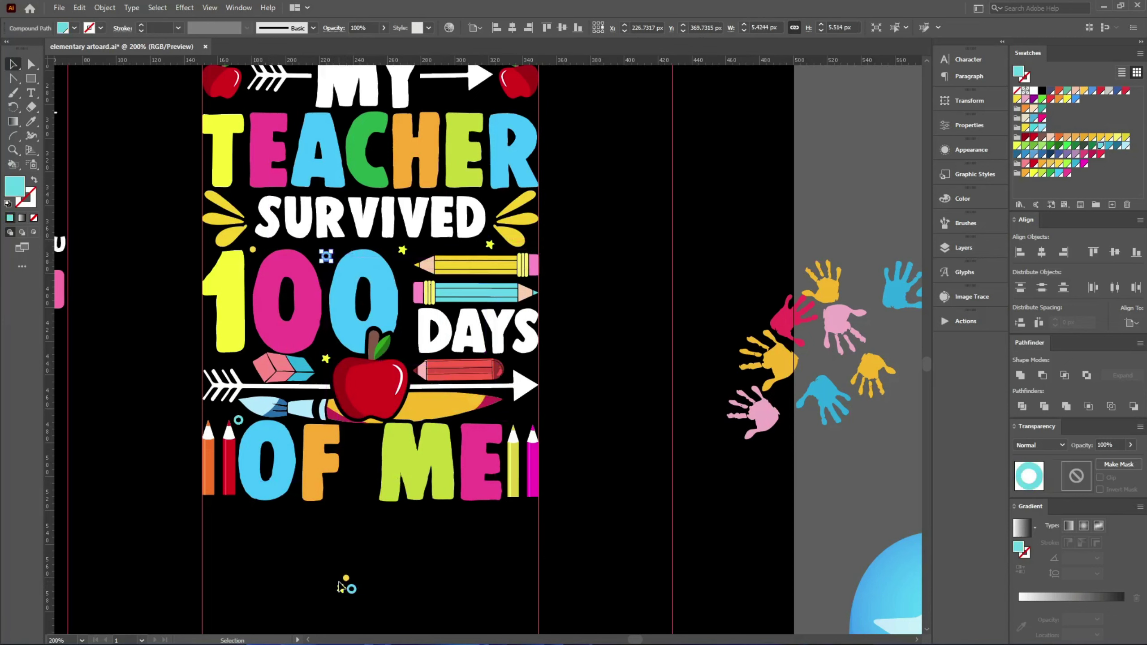
Add yellow dots near the apple stem, cyan rings by SURVIVED and the 1, a star by OF
alt+drag(346, 578, 399, 350)
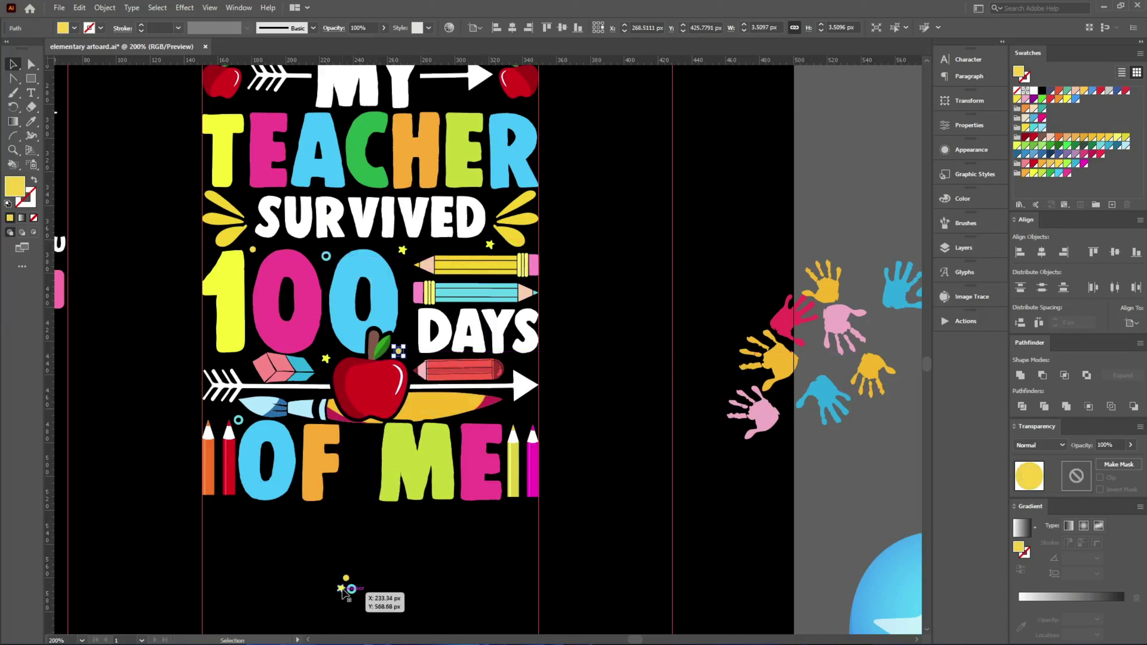
mouse_move(346, 578)
alt+mouse_down()
mouse_move(505, 437)
mouse_move(497, 199)
alt+mouse_up()
mouse_move(346, 580)
alt+mouse_down()
mouse_move(222, 353)
mouse_move(238, 372)
alt+mouse_up()
mouse_move(344, 583)
alt+mouse_down()
mouse_move(232, 383)
mouse_move(208, 367)
alt+mouse_up()
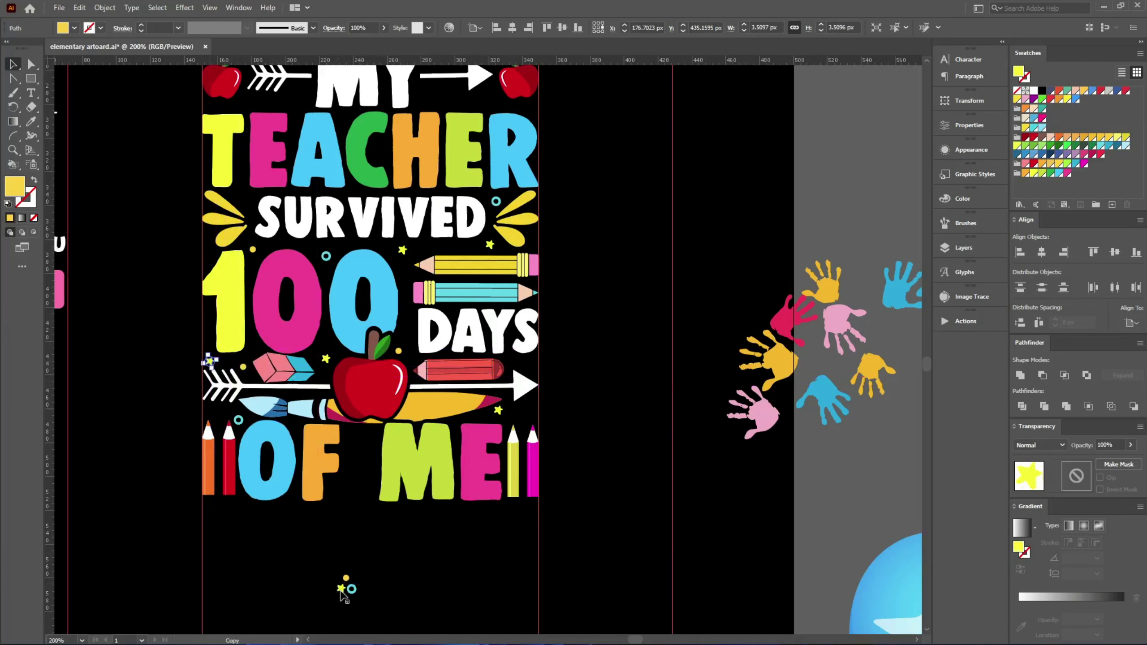
alt+drag(342, 587, 364, 476)
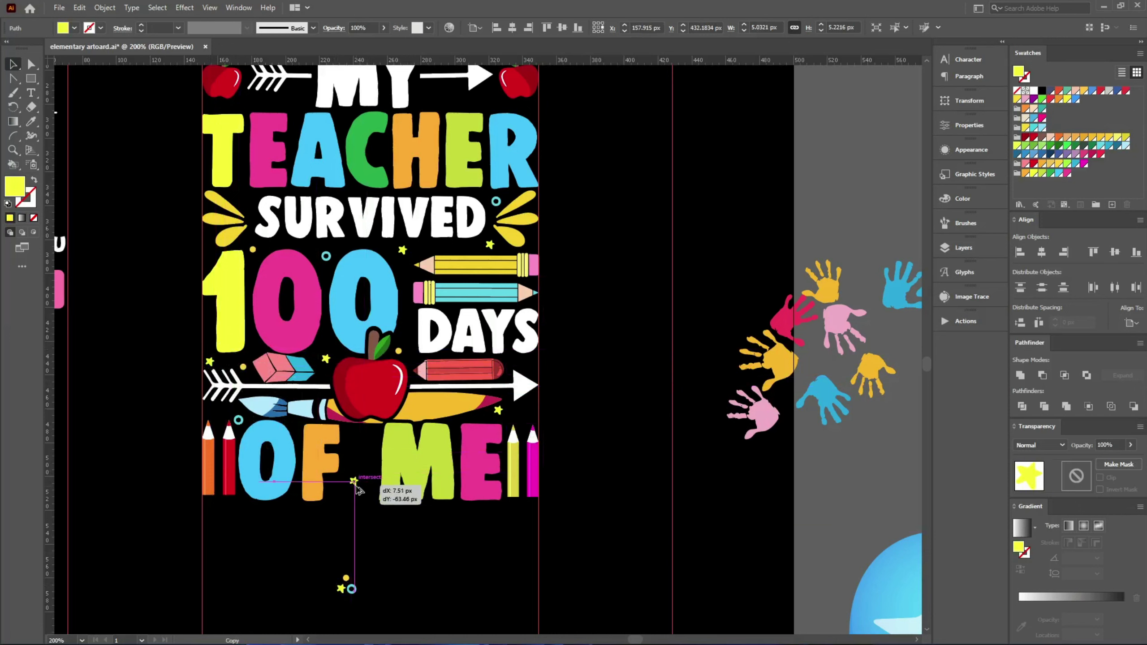
Rotate the star beside OF, then deselect it
alt+scroll(356, 486, up, 2)
alt+scroll(360, 476, up, 3)
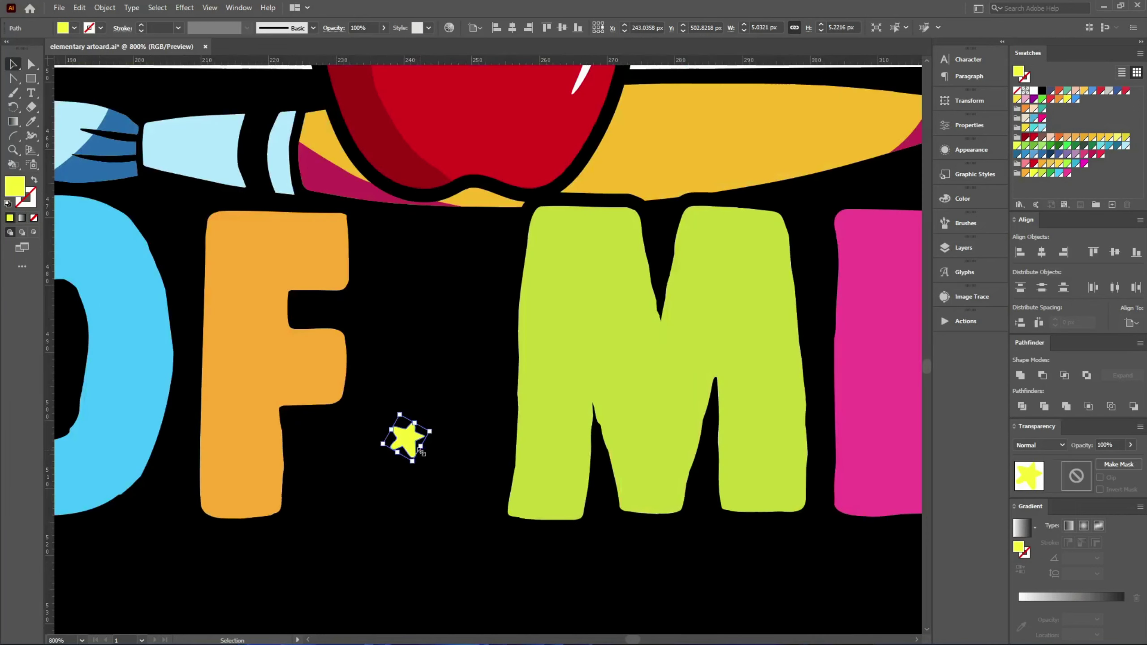
drag(421, 451, 447, 458)
click(345, 406)
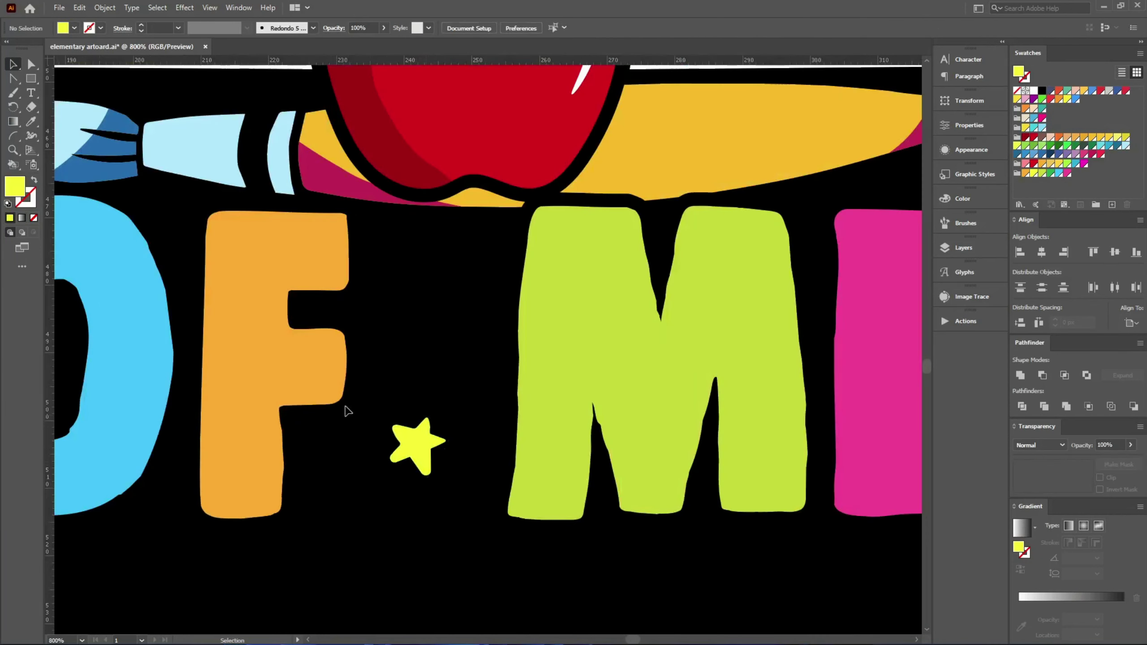
Place a cyan ring and yellow dot between OF and ME, and more beside the right pencils
alt+scroll(375, 578, down, 2)
alt+drag(371, 630, 399, 356)
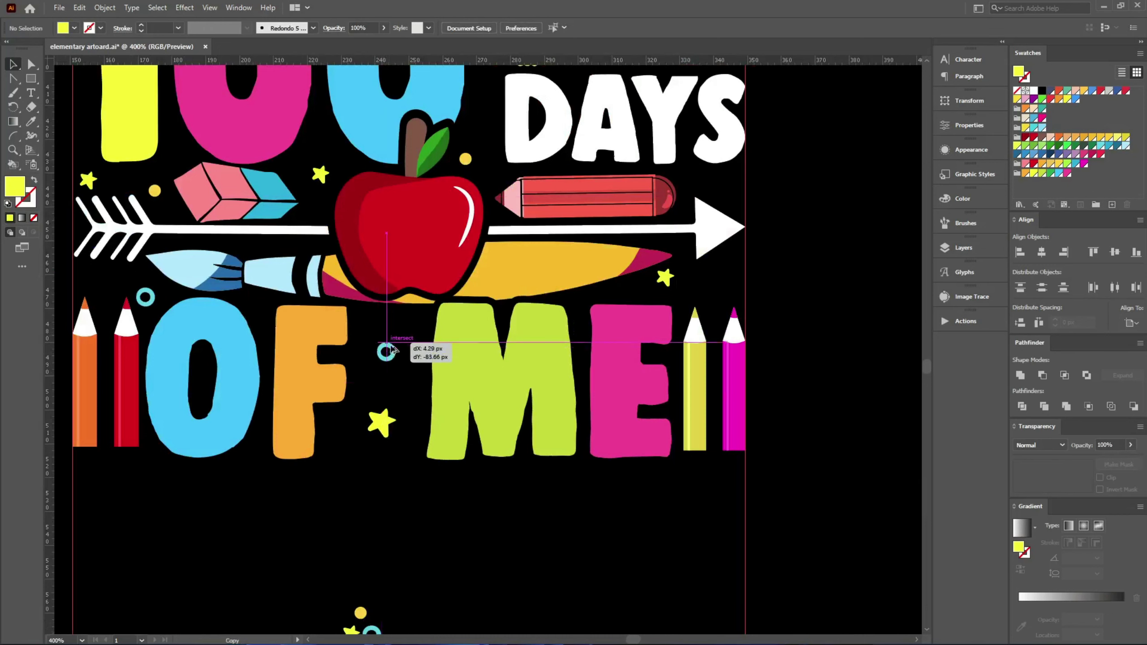
alt+drag(362, 608, 371, 327)
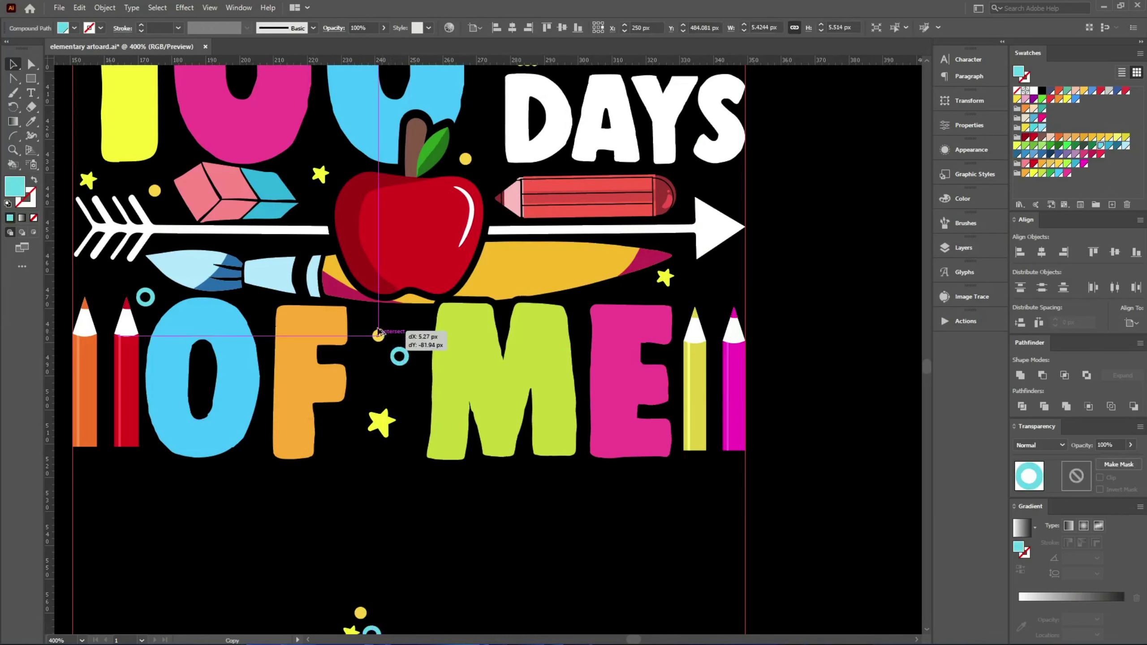
alt+scroll(382, 488, down, 1)
alt+drag(365, 583, 625, 336)
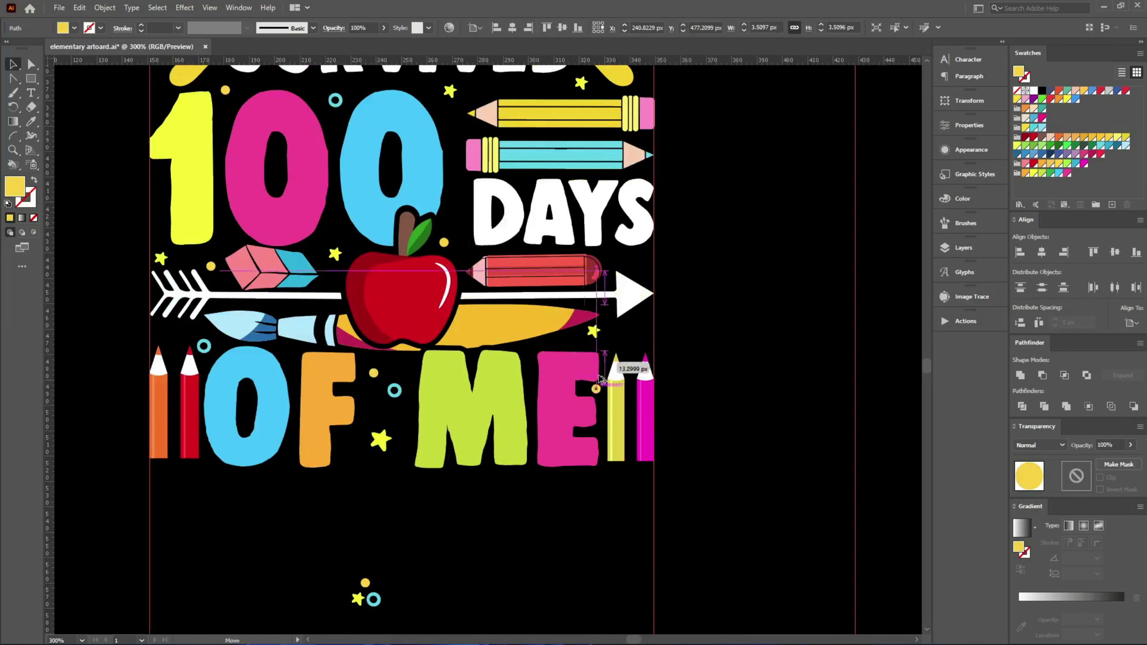
alt+drag(382, 596, 642, 266)
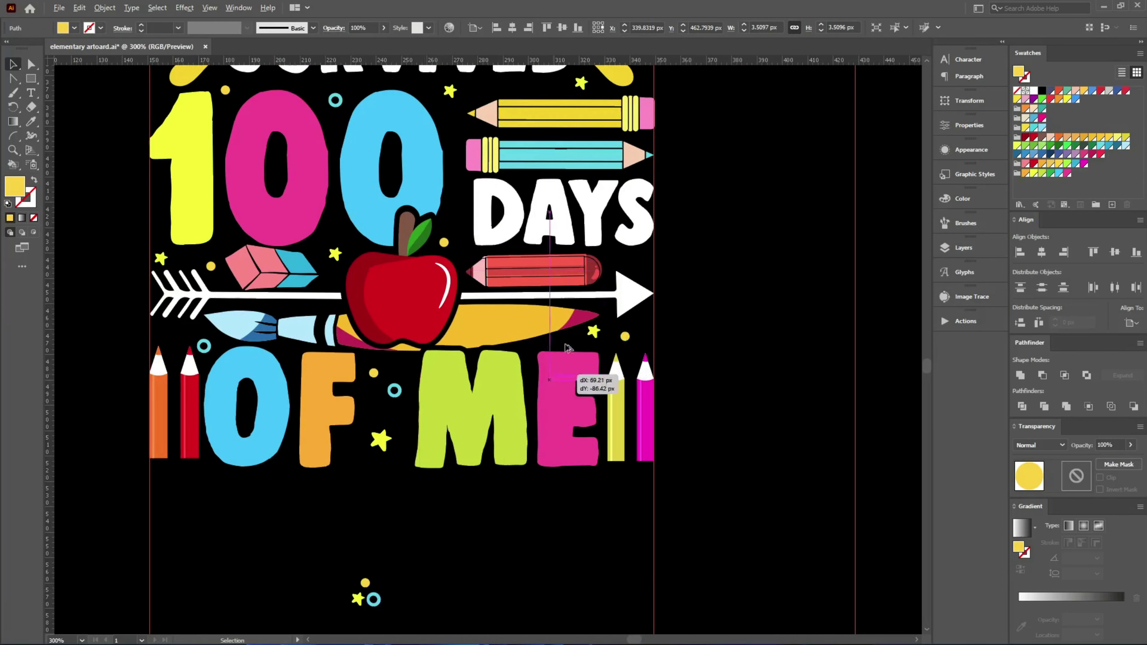
scroll(559, 358, up, 2)
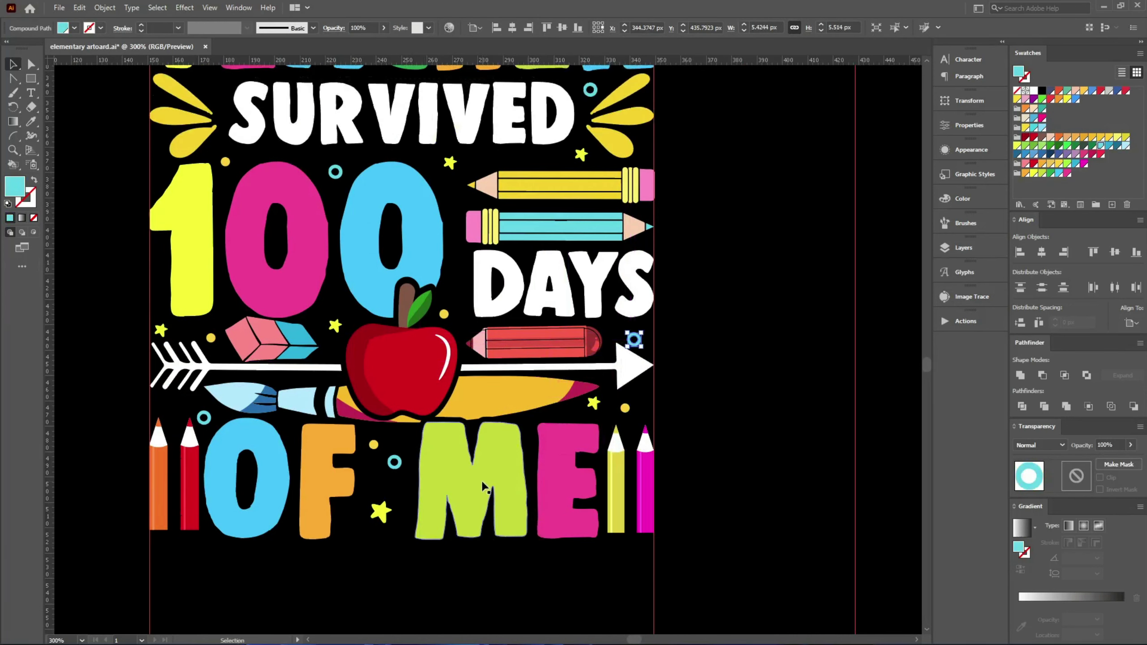
scroll(481, 488, down, 1)
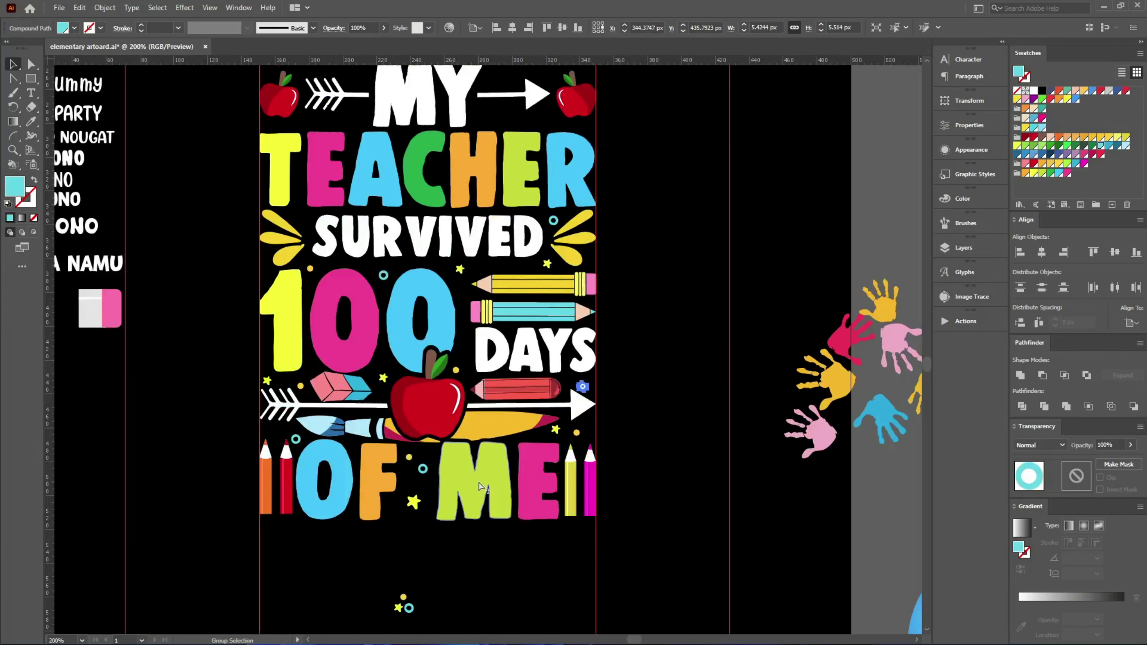
click(361, 631)
Scatter a dot near SURVIVED, stars by DAYS and above TEACHER, and a cyan ring
scroll(492, 124, up, 1)
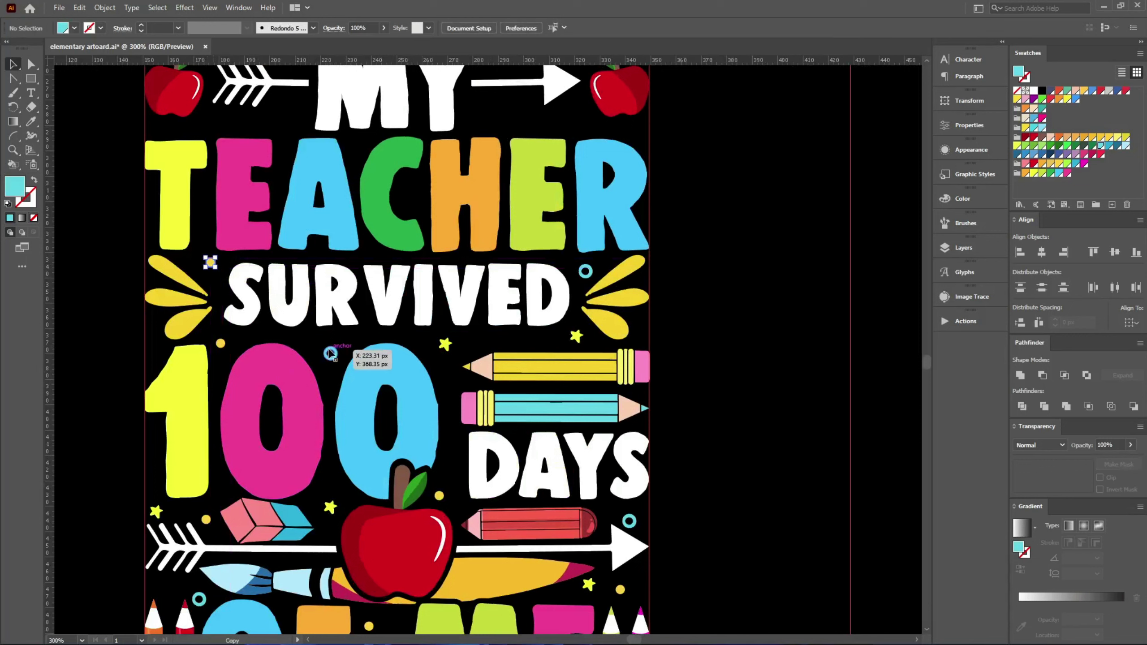
mouse_move(221, 344)
alt+mouse_down()
mouse_move(154, 228)
mouse_move(154, 331)
alt+mouse_up()
alt+drag(445, 344, 455, 458)
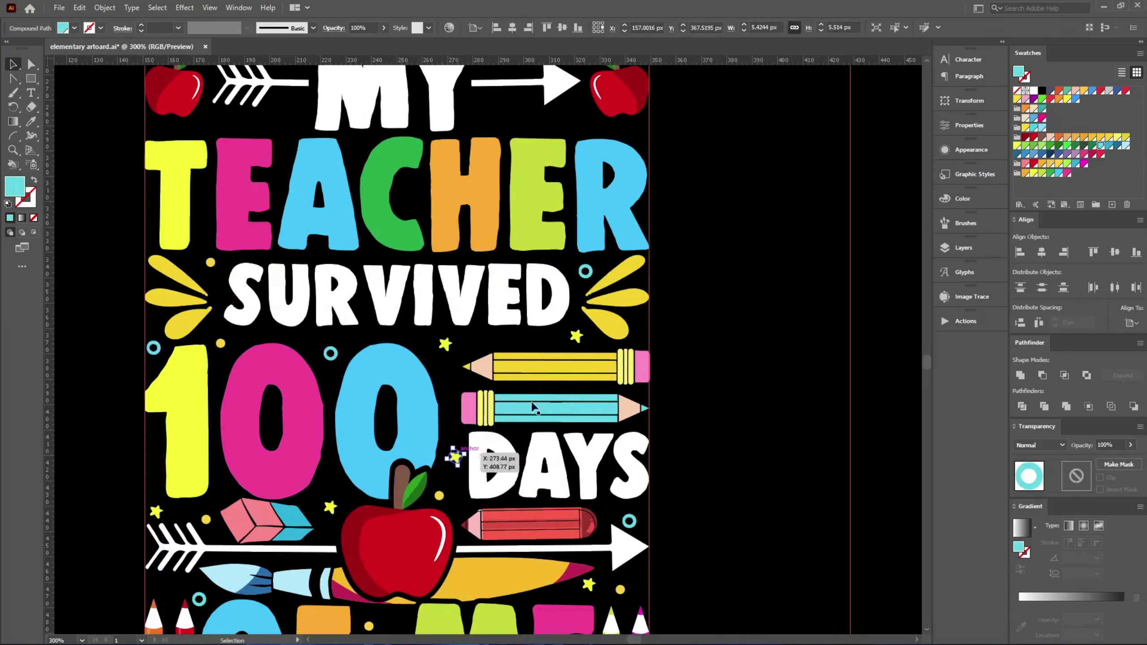
mouse_move(576, 336)
alt+mouse_down()
mouse_move(644, 325)
mouse_move(582, 252)
mouse_move(582, 123)
alt+mouse_up()
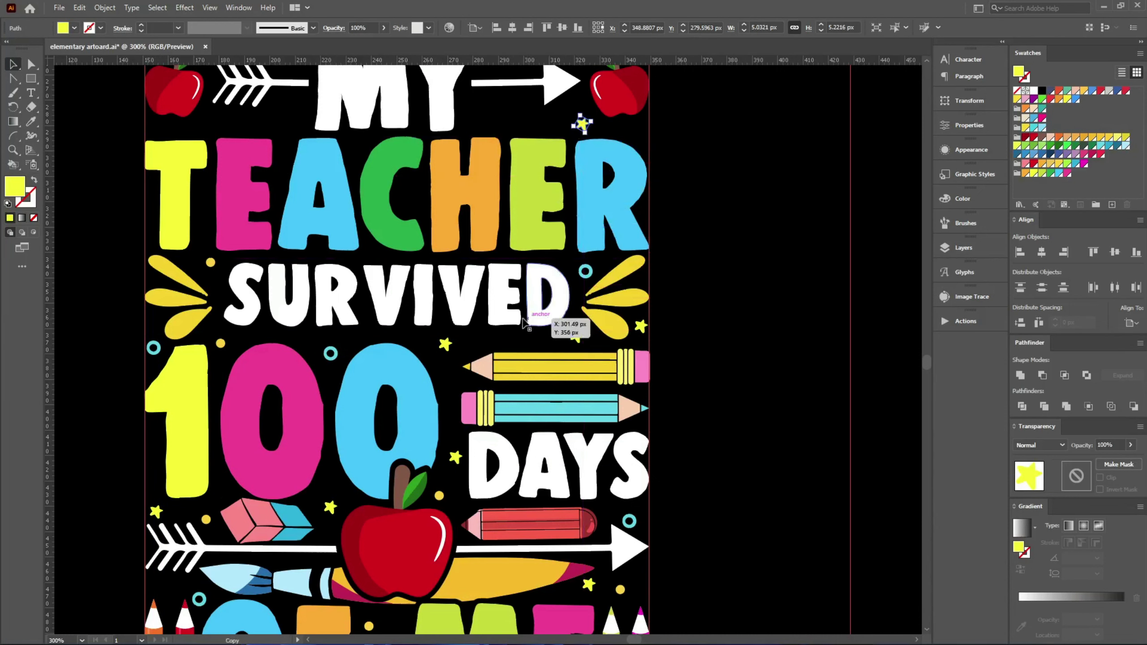
scroll(550, 368, up, 2)
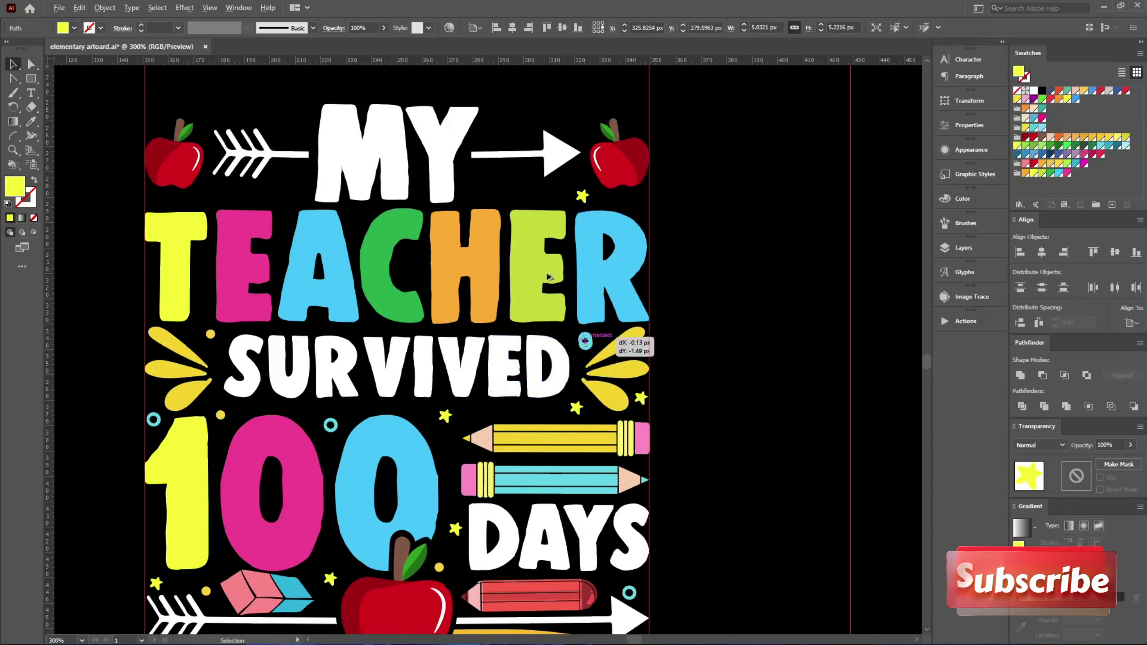
alt+drag(586, 343, 505, 185)
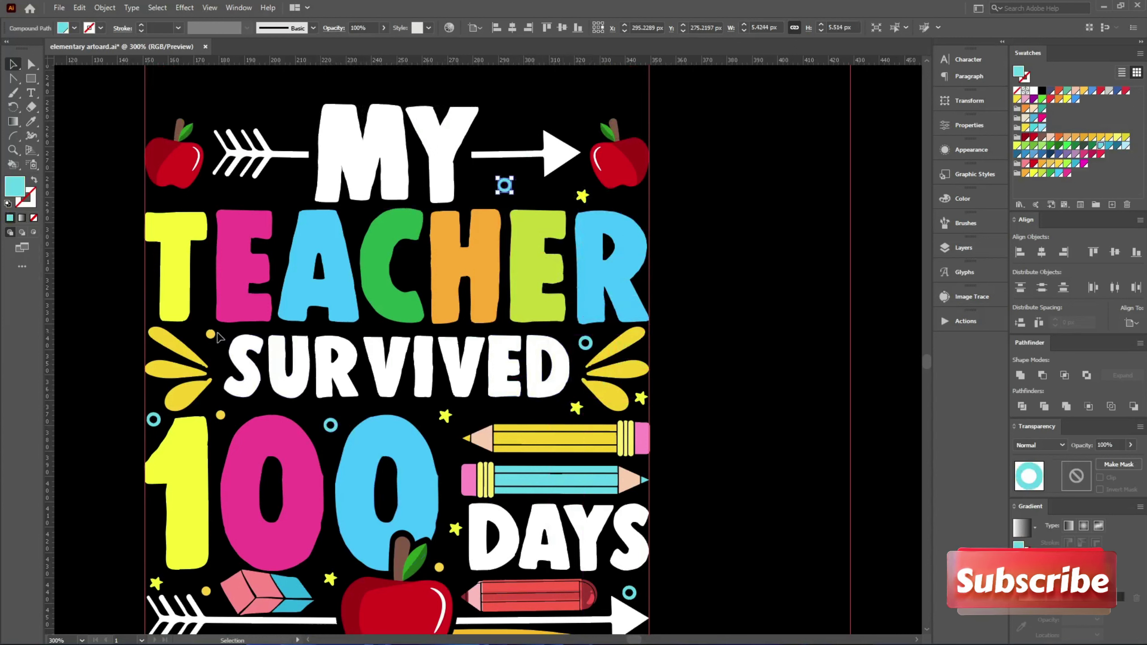
alt+drag(217, 337, 454, 421)
Fill the space around the T of TEACHER with star, ring and yellow dot copies
click(445, 416)
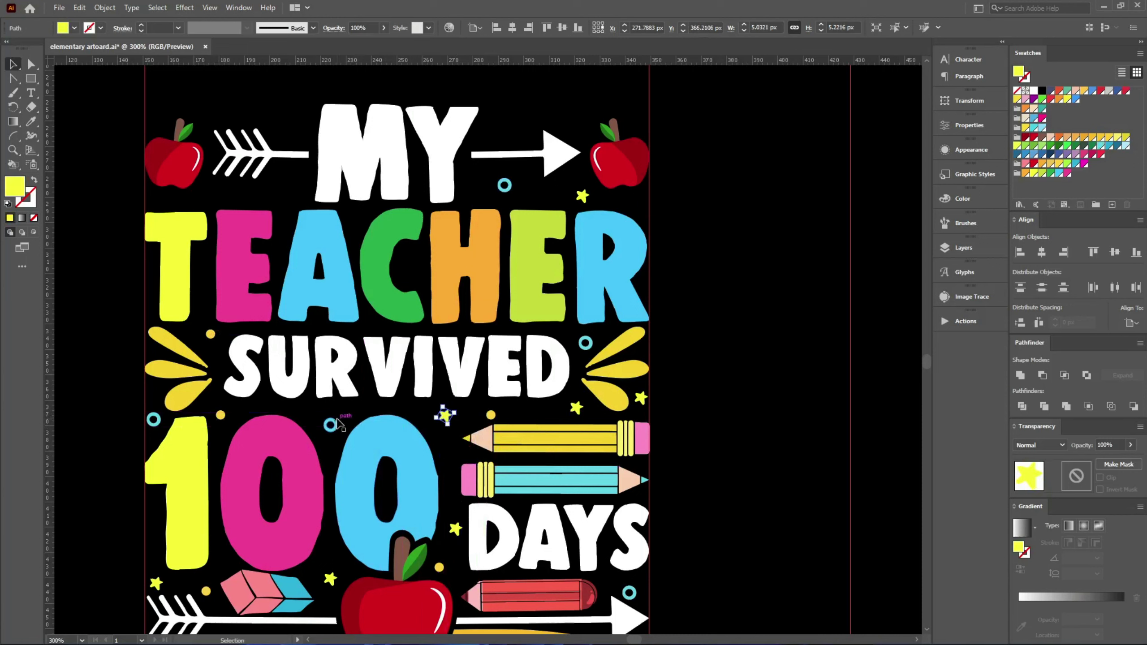
mouse_move(491, 415)
alt+mouse_down()
mouse_move(452, 455)
mouse_move(275, 196)
alt+mouse_up()
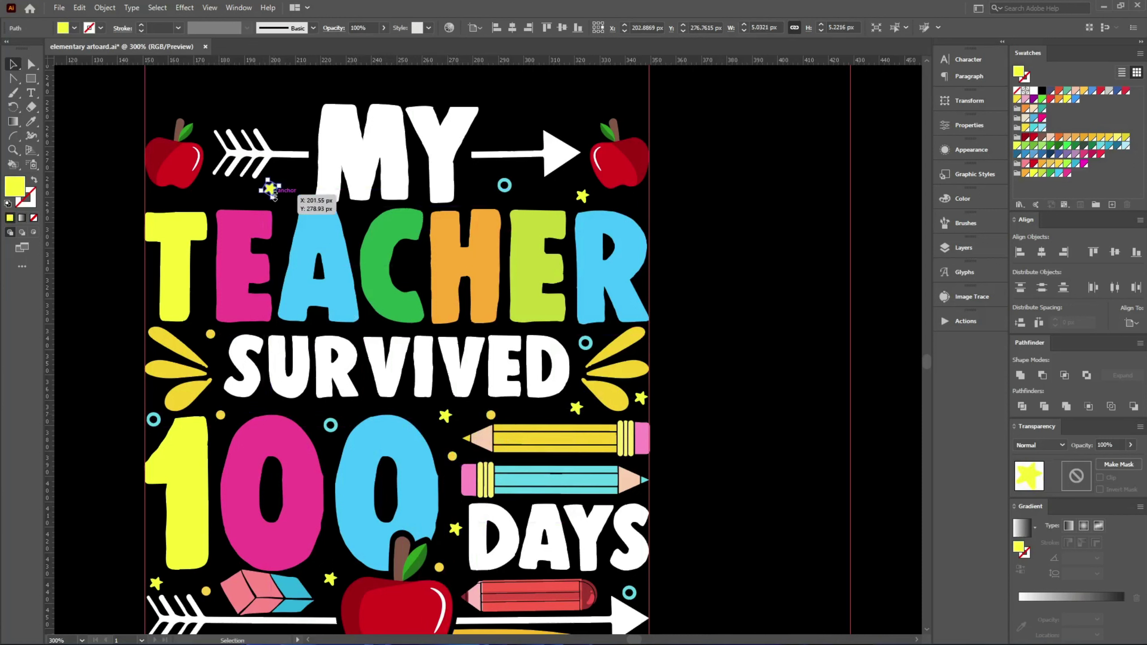
alt+drag(452, 417, 218, 200)
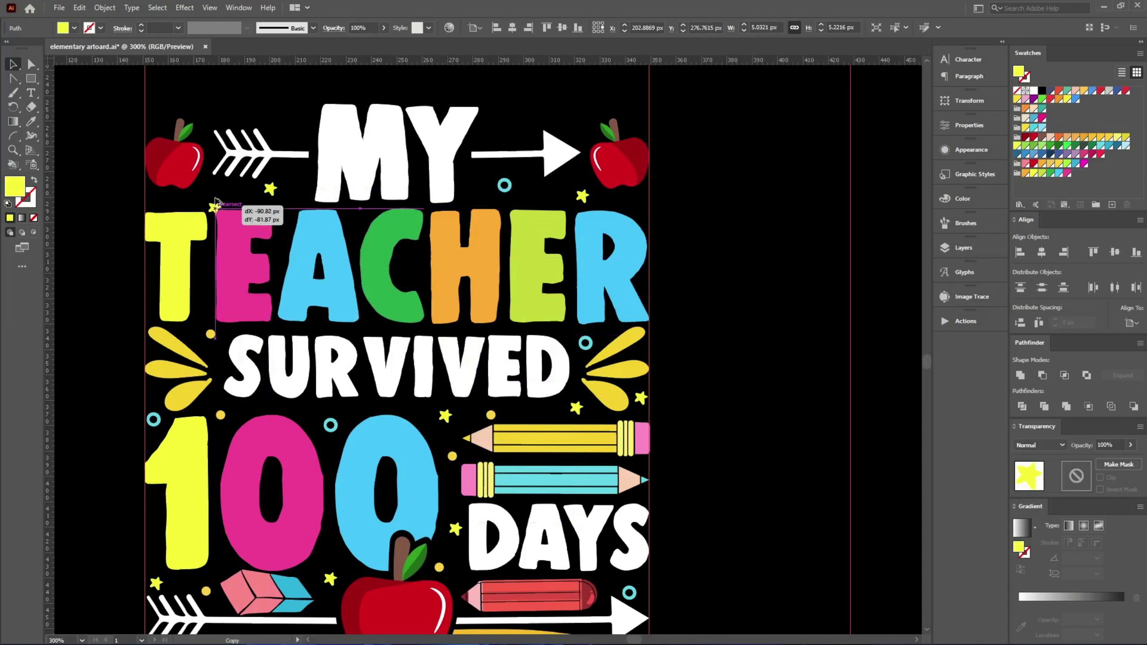
alt+drag(503, 190, 211, 204)
drag(495, 417, 623, 203)
alt+drag(453, 458, 165, 199)
Move the yellow dot up beside the yellow 1
scroll(583, 547, down, 4)
scroll(583, 547, up, 1)
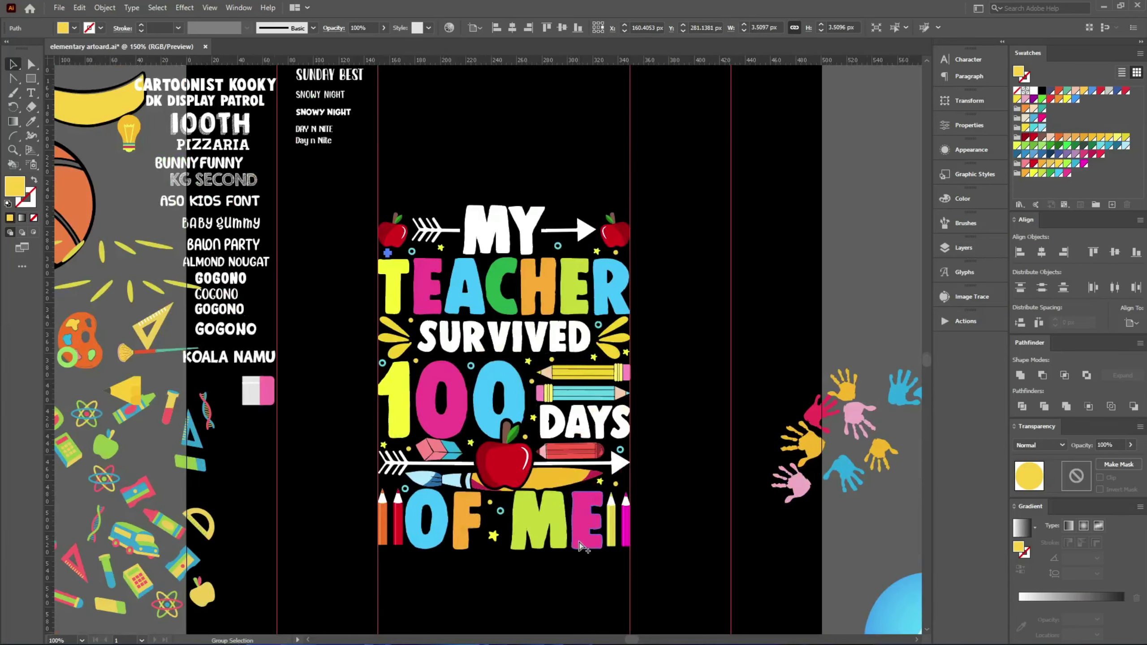
scroll(599, 520, up, 1)
scroll(418, 394, up, 3)
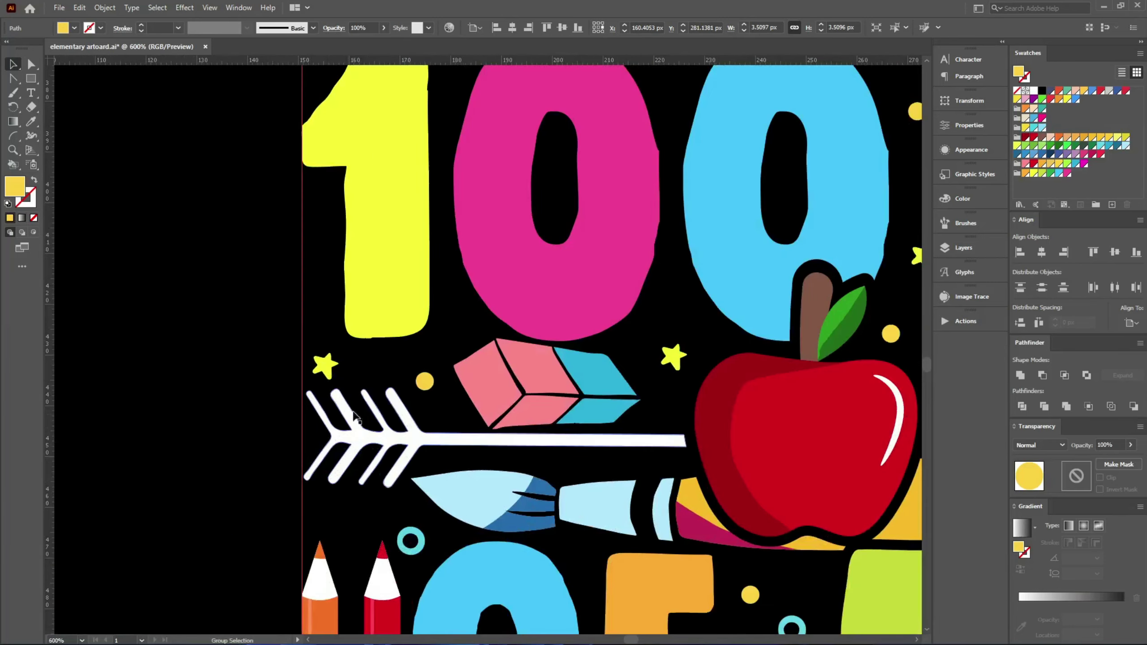
drag(413, 376, 320, 217)
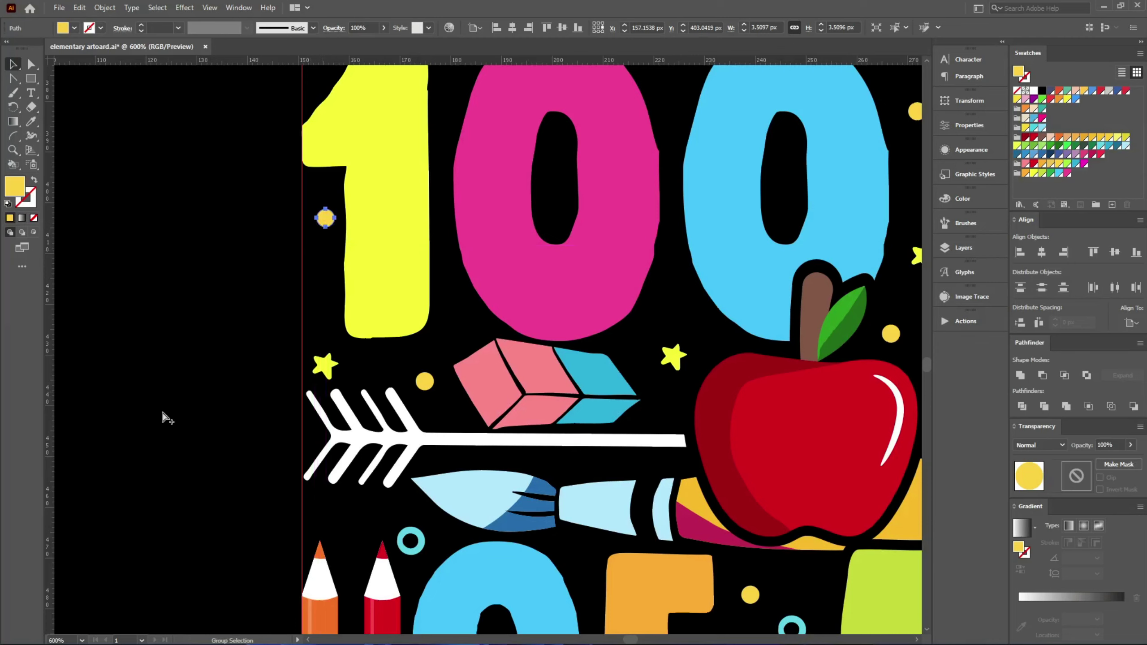
scroll(162, 415, down, 3)
scroll(441, 362, up, 1)
scroll(317, 254, up, 2)
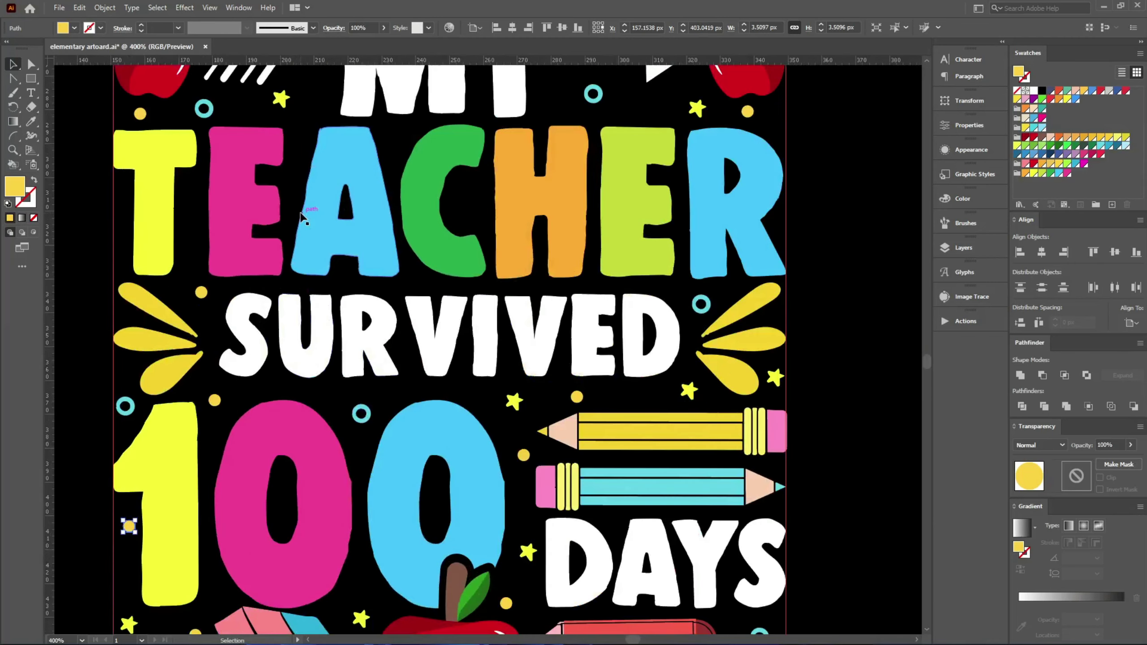
Eyedropper the small dots to the pink of the E and light blue
key(i)
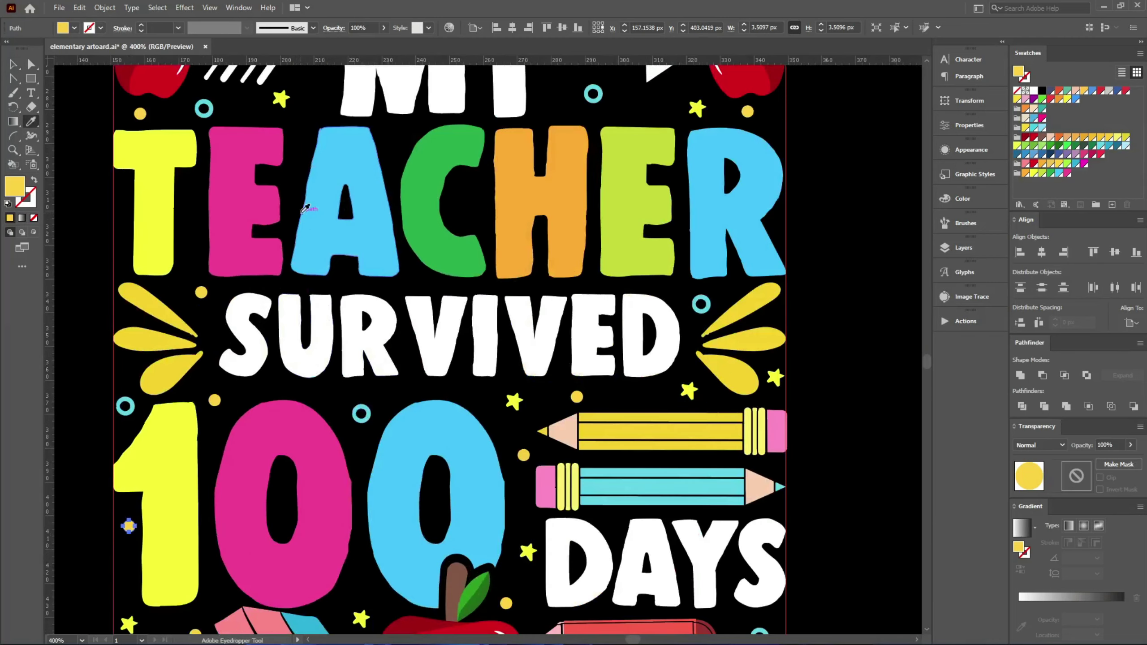
click(243, 204)
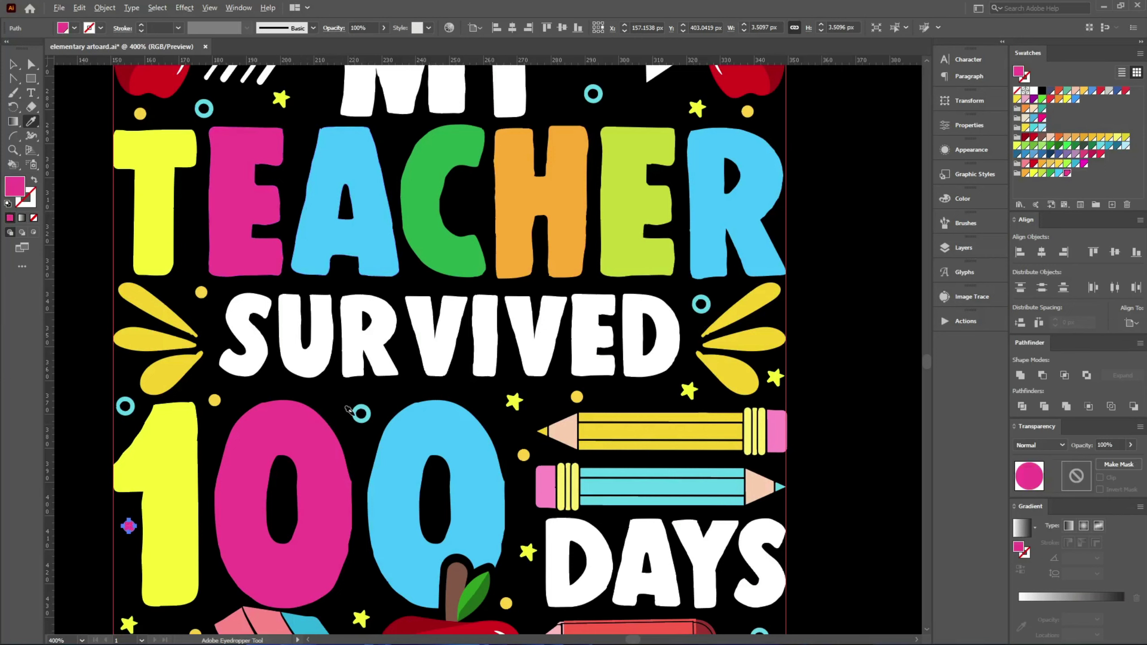
scroll(405, 324, down, 1)
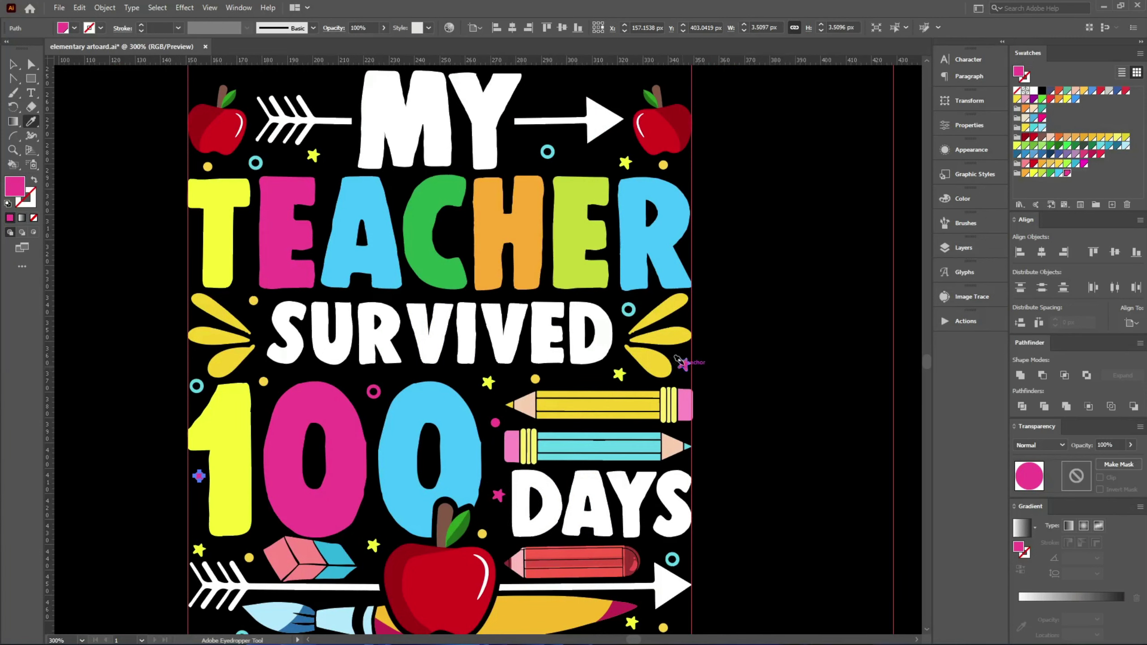
scroll(565, 163, down, 3)
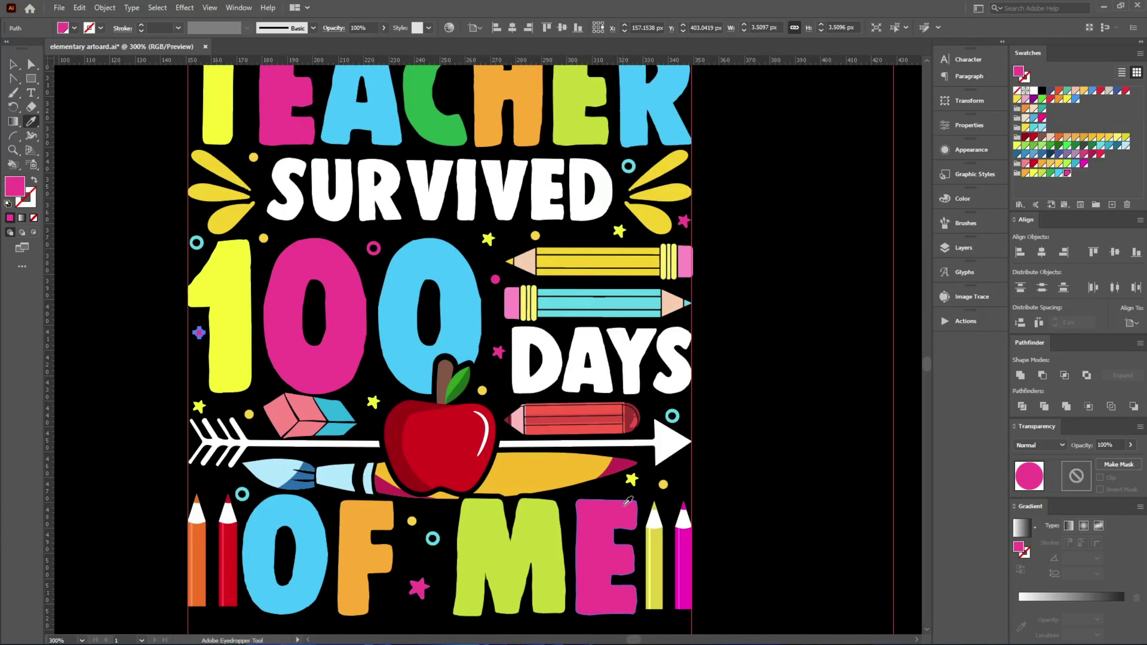
scroll(488, 395, up, 1)
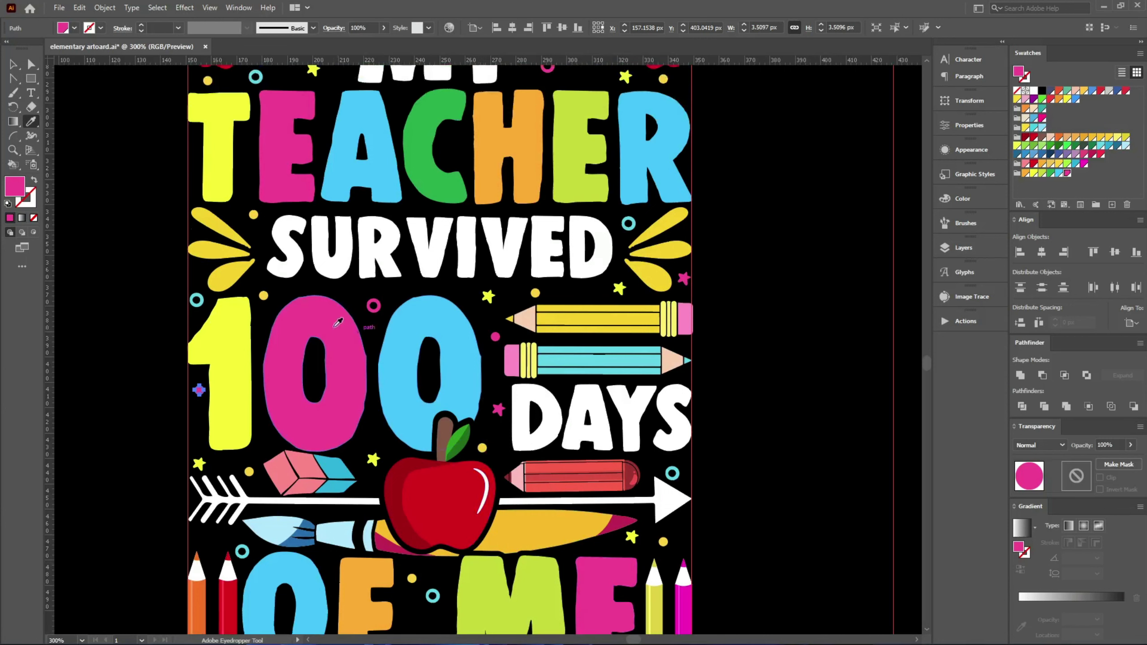
click(470, 353)
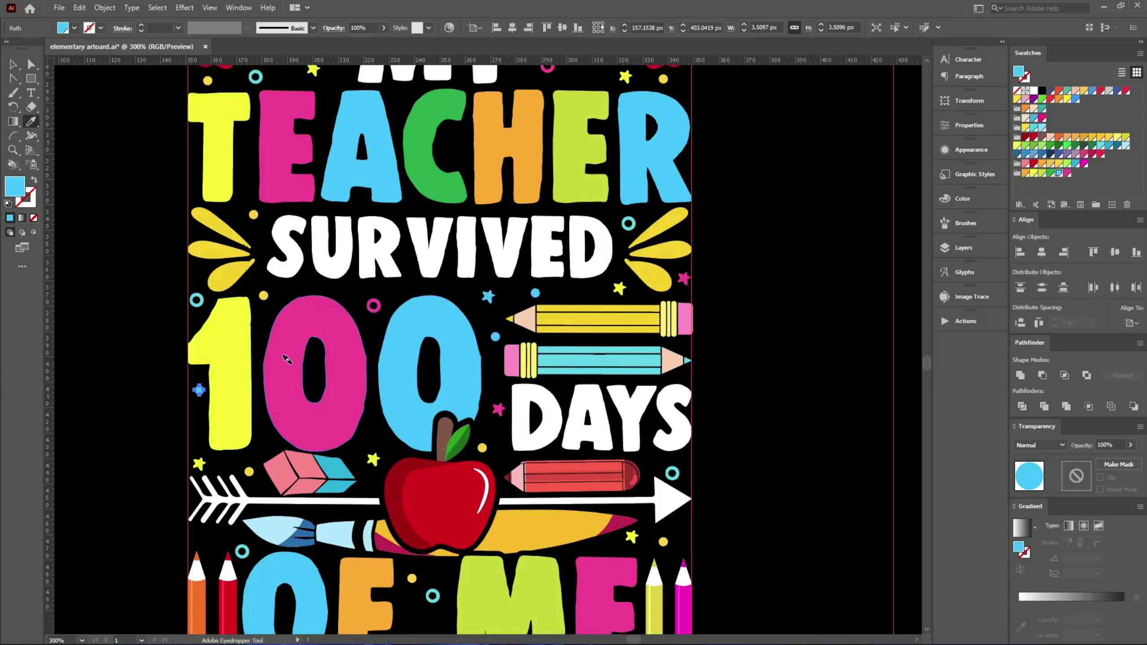
scroll(338, 160, up, 1)
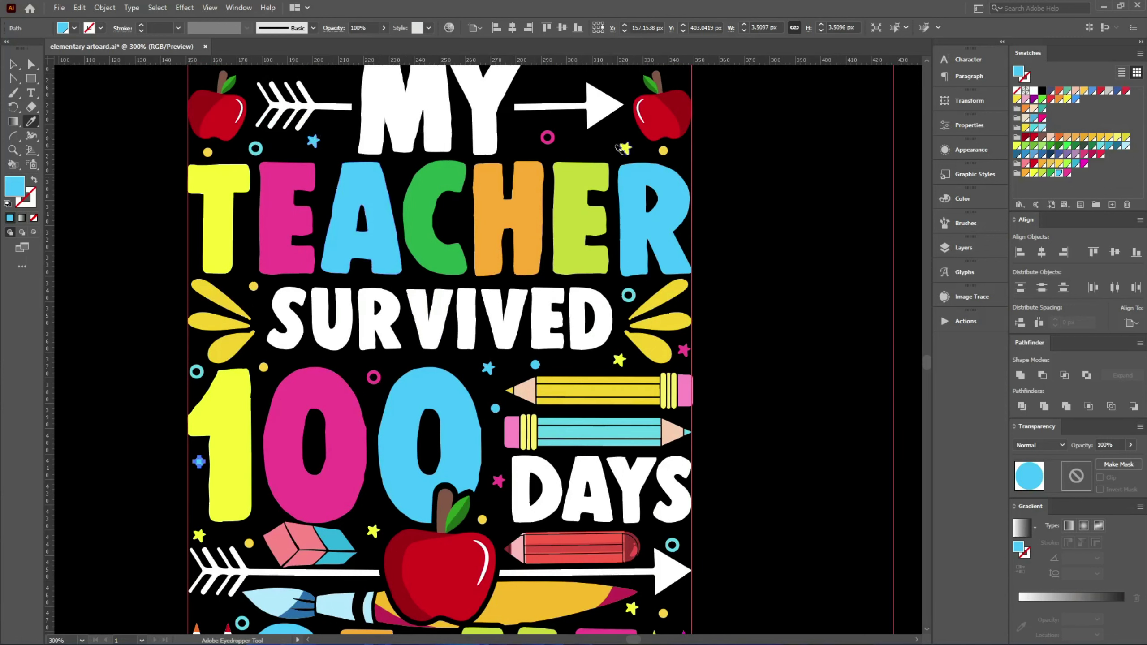
With the Selection tool, move the small dot left above the red pencil
key(ctrl)
scroll(728, 226, down, 1)
scroll(705, 377, down, 1)
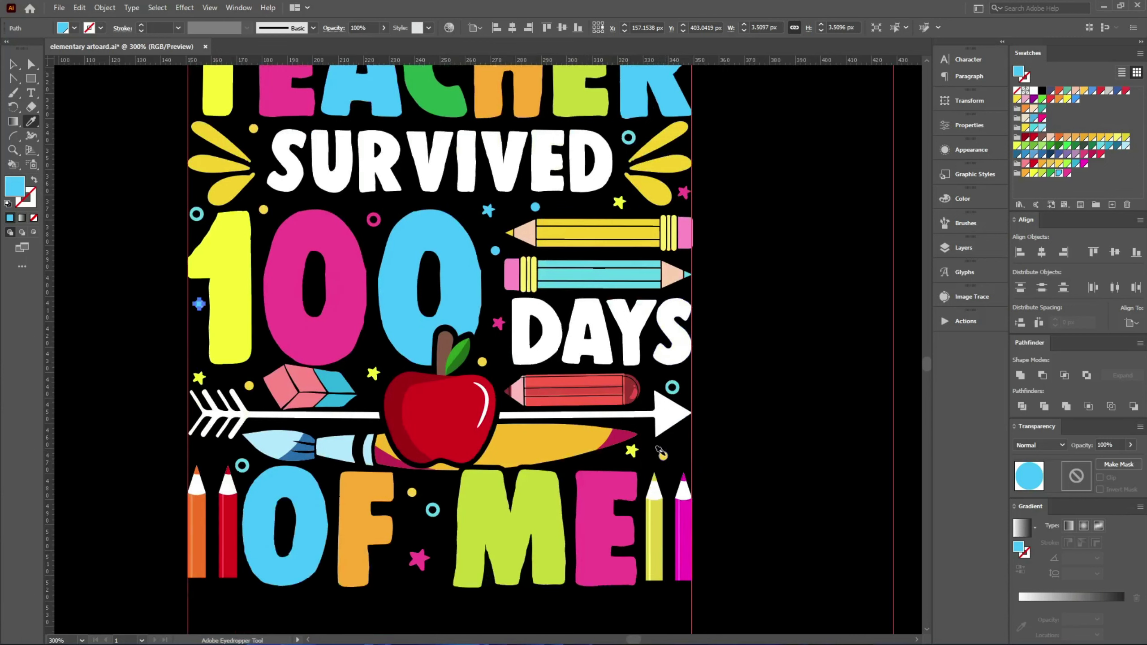
scroll(497, 317, up, 1)
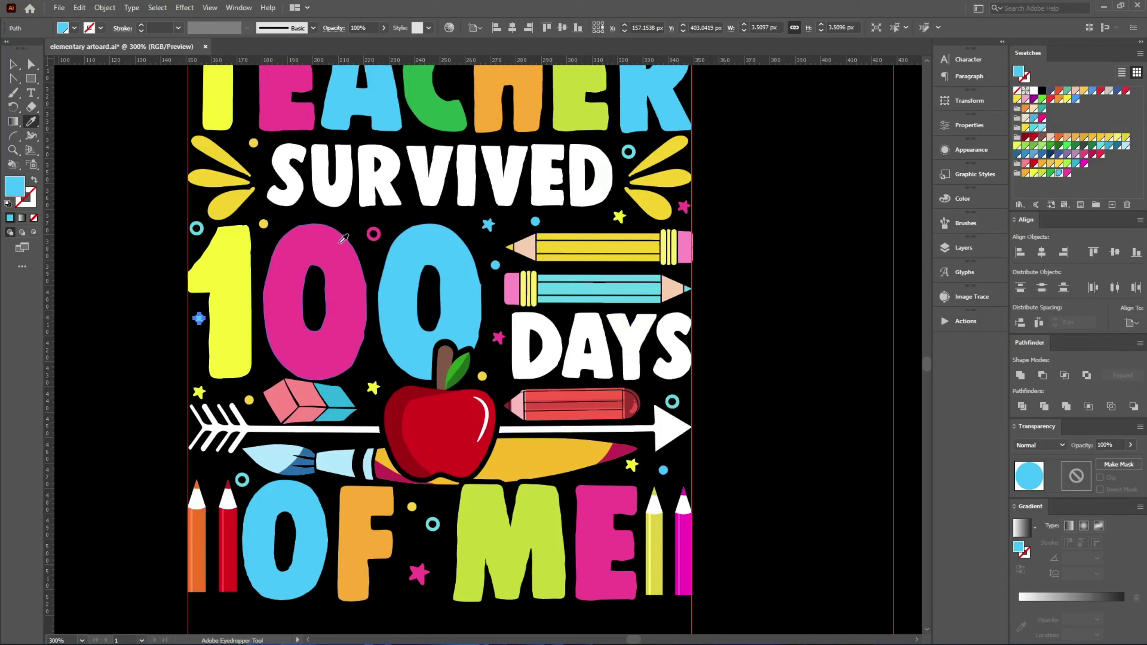
scroll(406, 338, up, 1)
scroll(389, 345, down, 1)
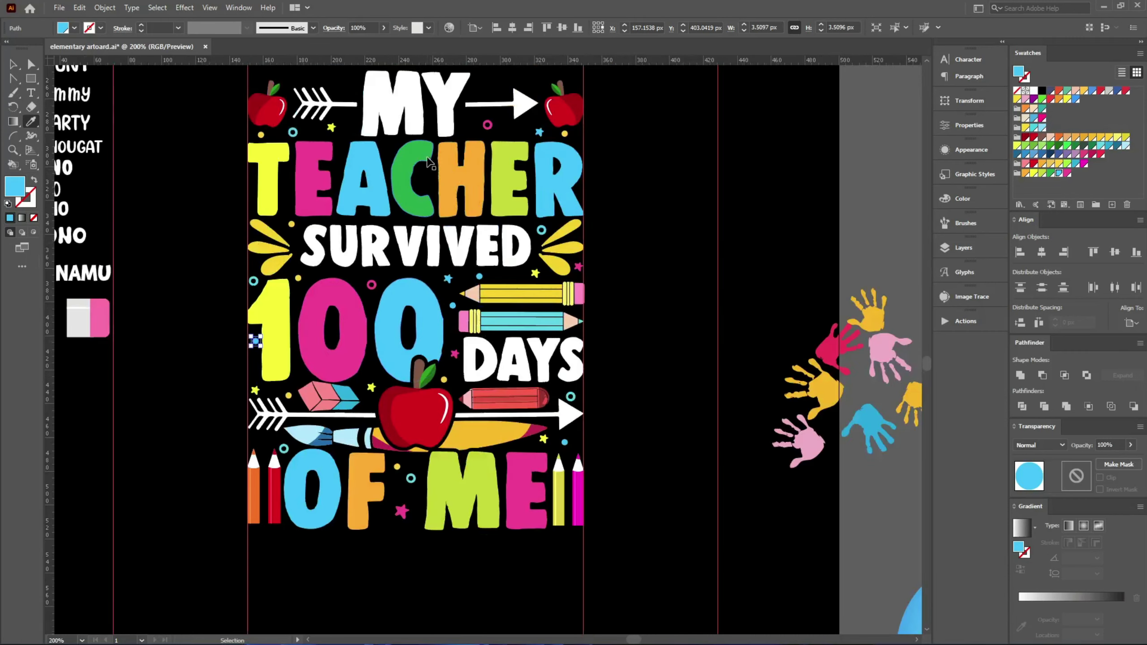
scroll(430, 164, up, 1)
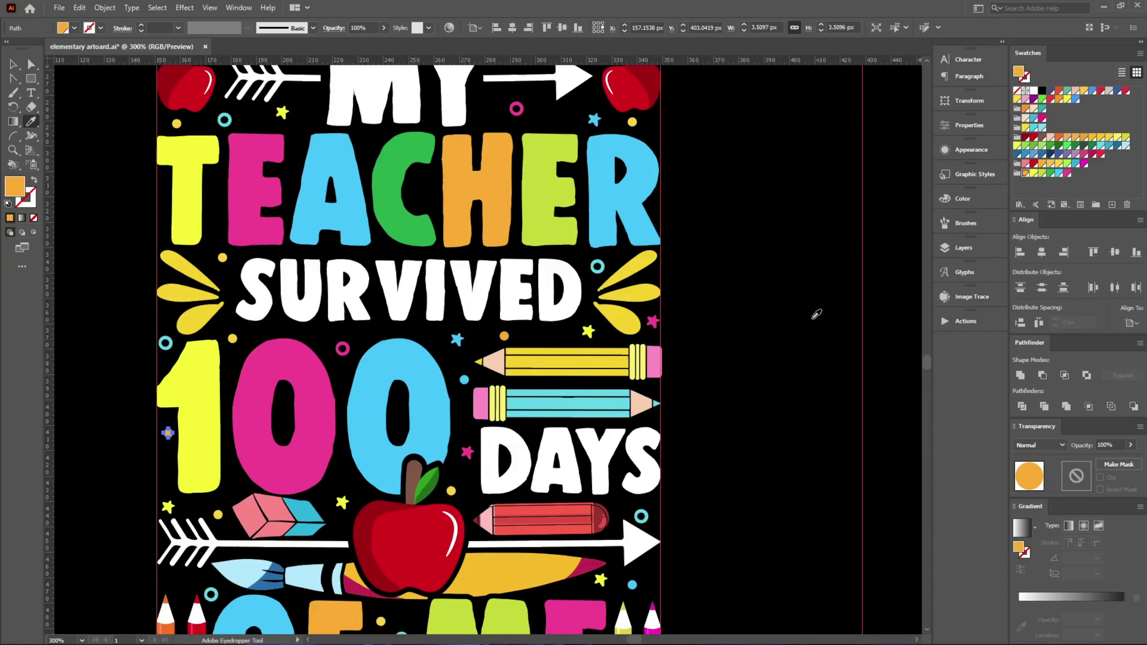
key(v)
scroll(708, 312, down, 1)
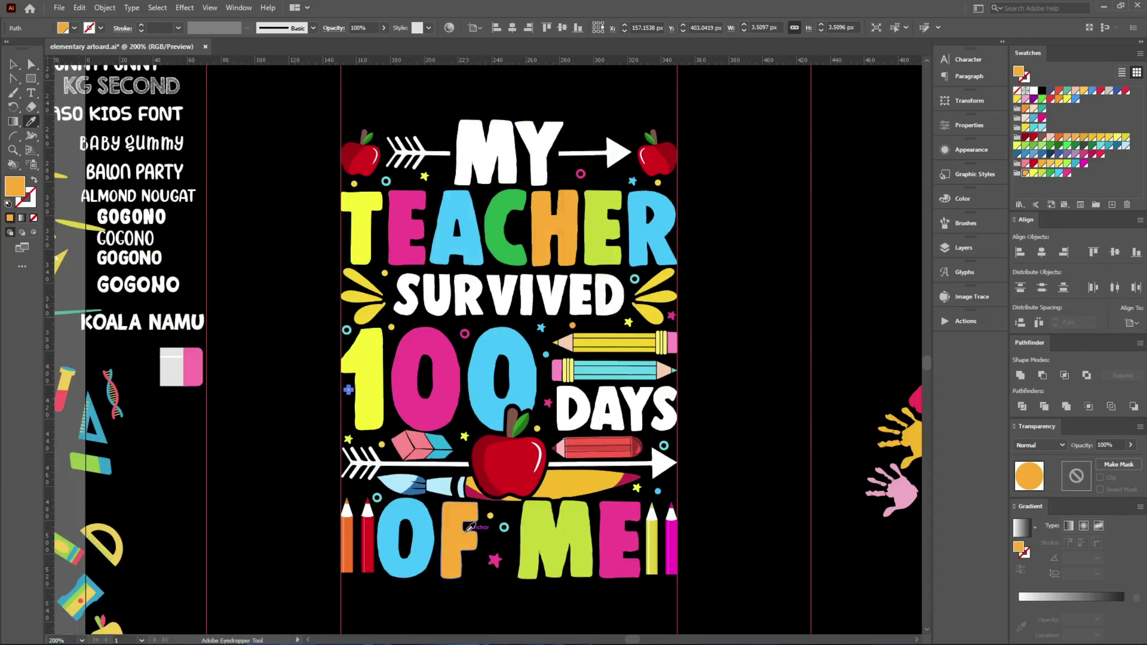
key(v)
scroll(367, 571, up, 2)
drag(616, 462, 350, 412)
Recolour the moved dot yellow, then sample the light blue of the O
key(i)
click(401, 319)
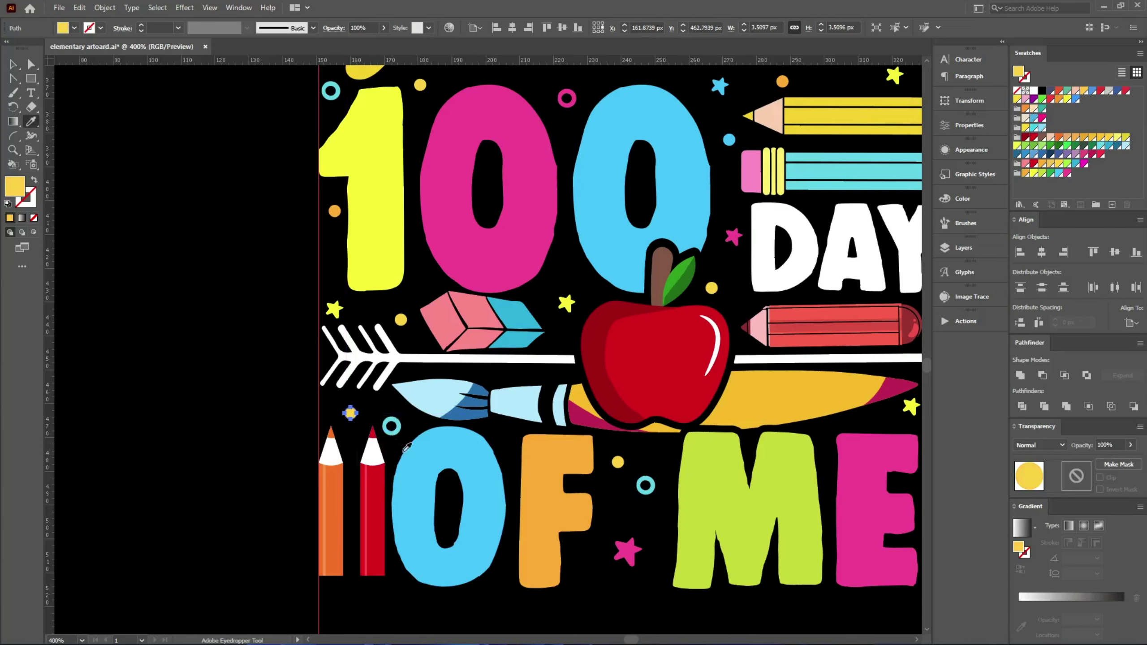
key(ctrl+shift+a)
click(419, 443)
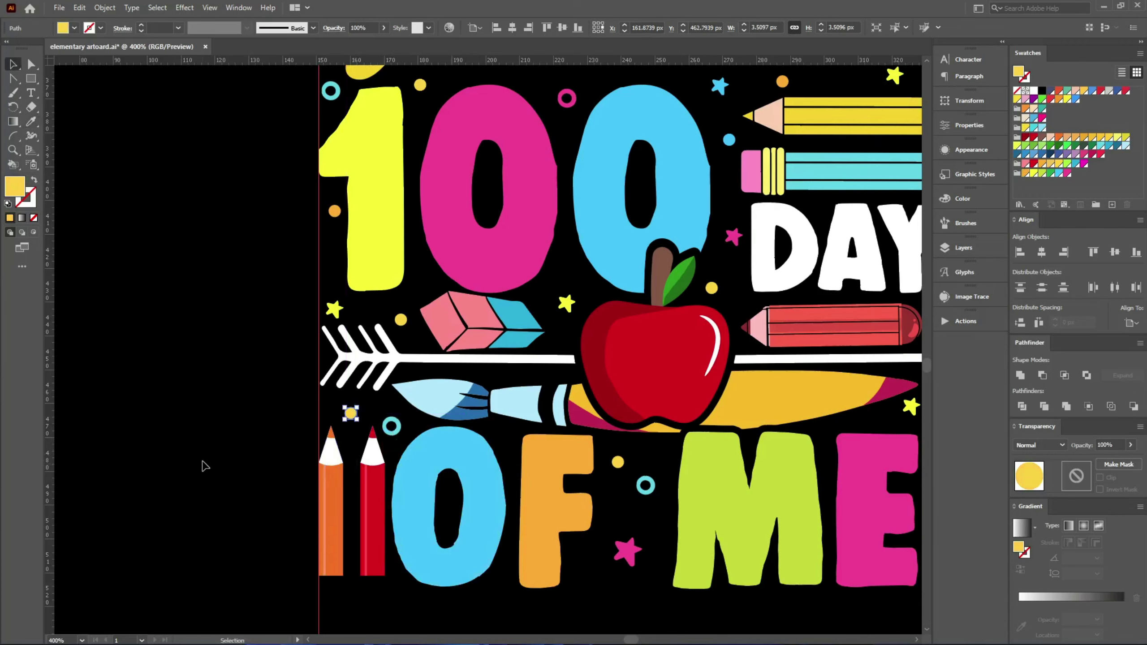
scroll(200, 466, down, 2)
scroll(369, 418, up, 2)
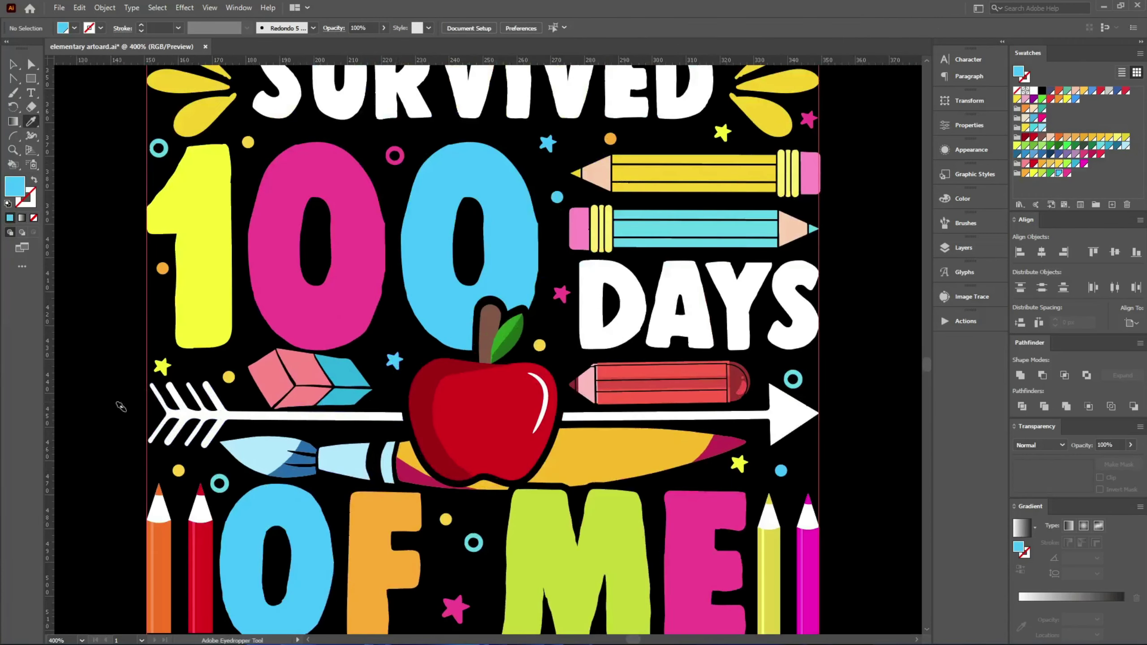
scroll(120, 407, down, 2)
Marquee-select and deselect the design, then open the artwork group in isolation mode
key(v)
drag(570, 574, 97, 73)
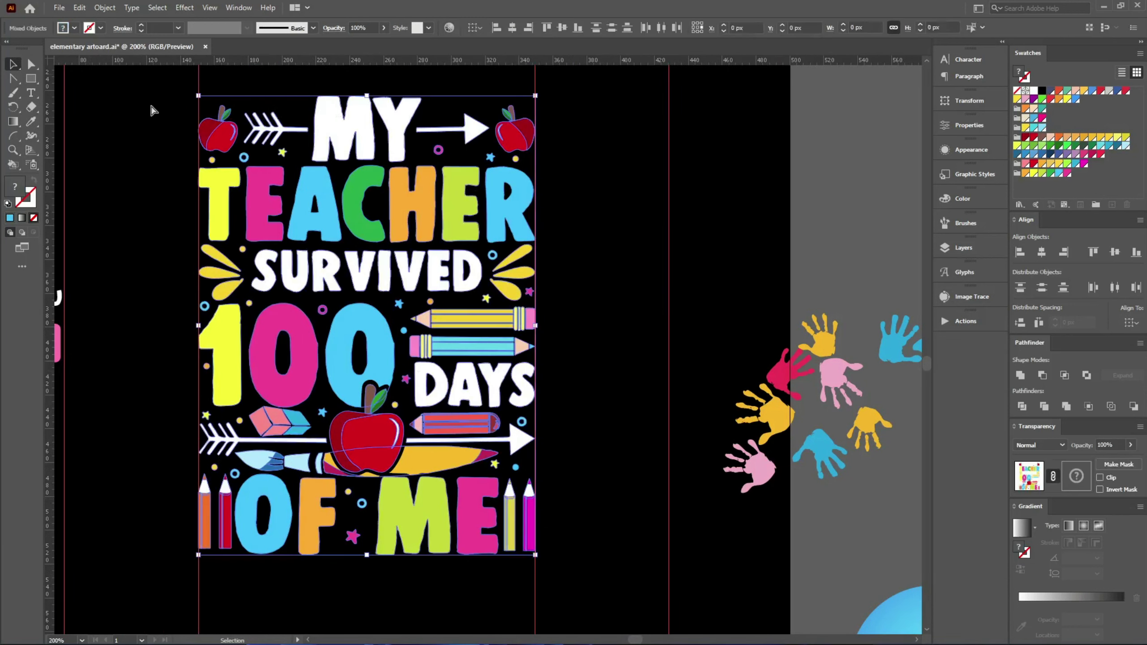
click(577, 269)
scroll(725, 310, left, 3)
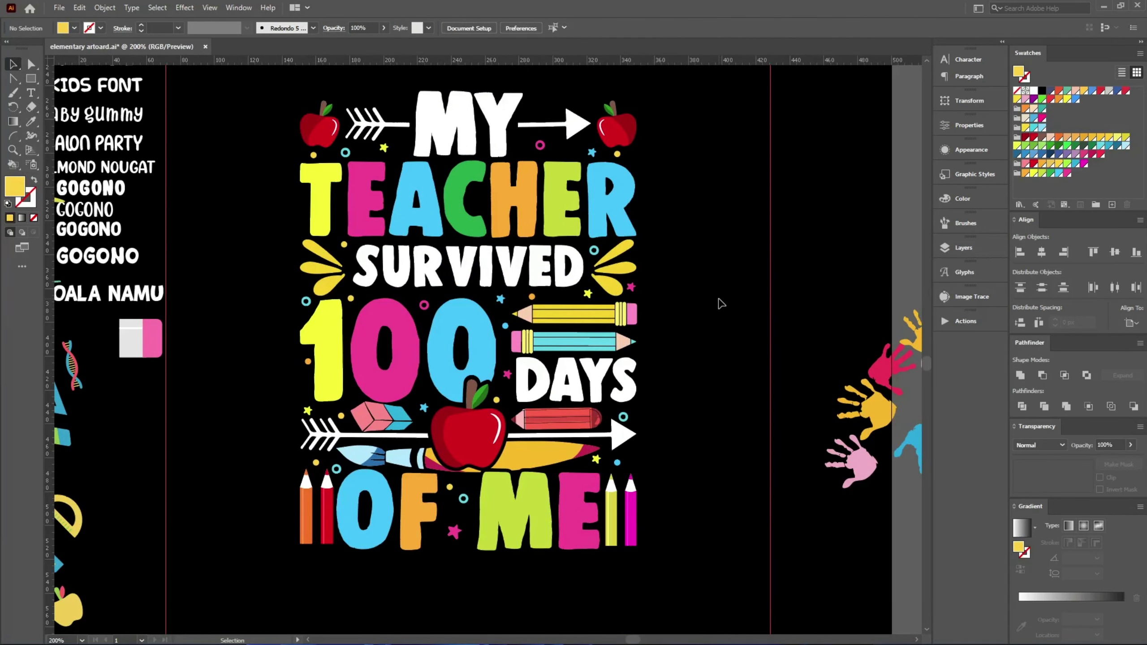
double_click(533, 382)
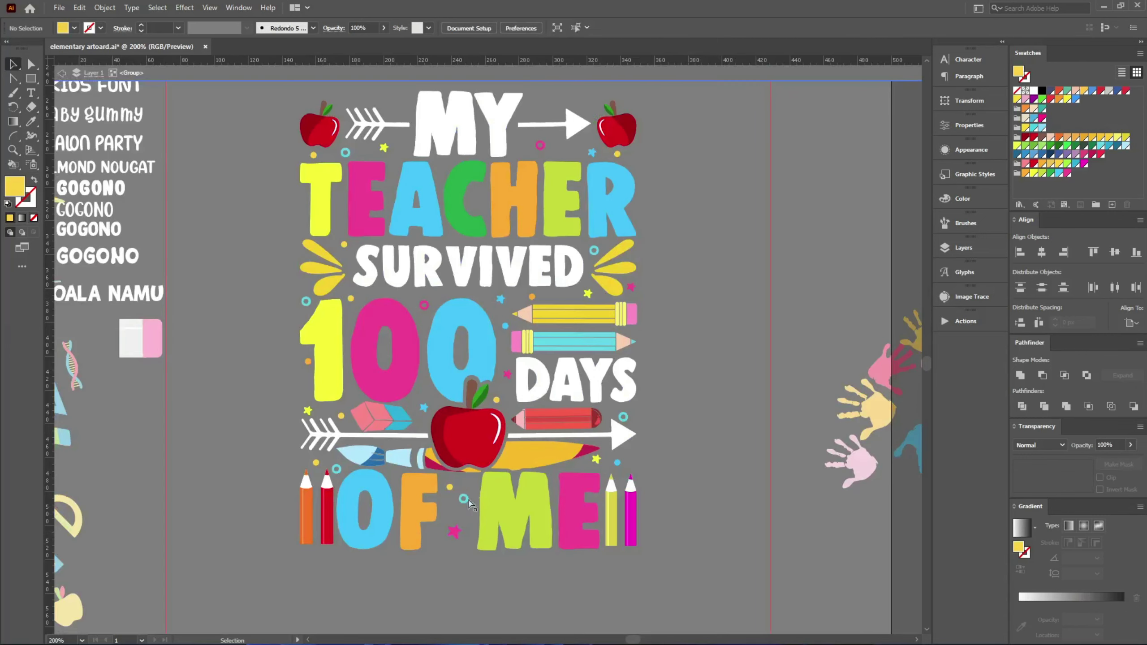
Duplicate the teal ring beside the pink pencil near ME
scroll(533, 381, up, 2)
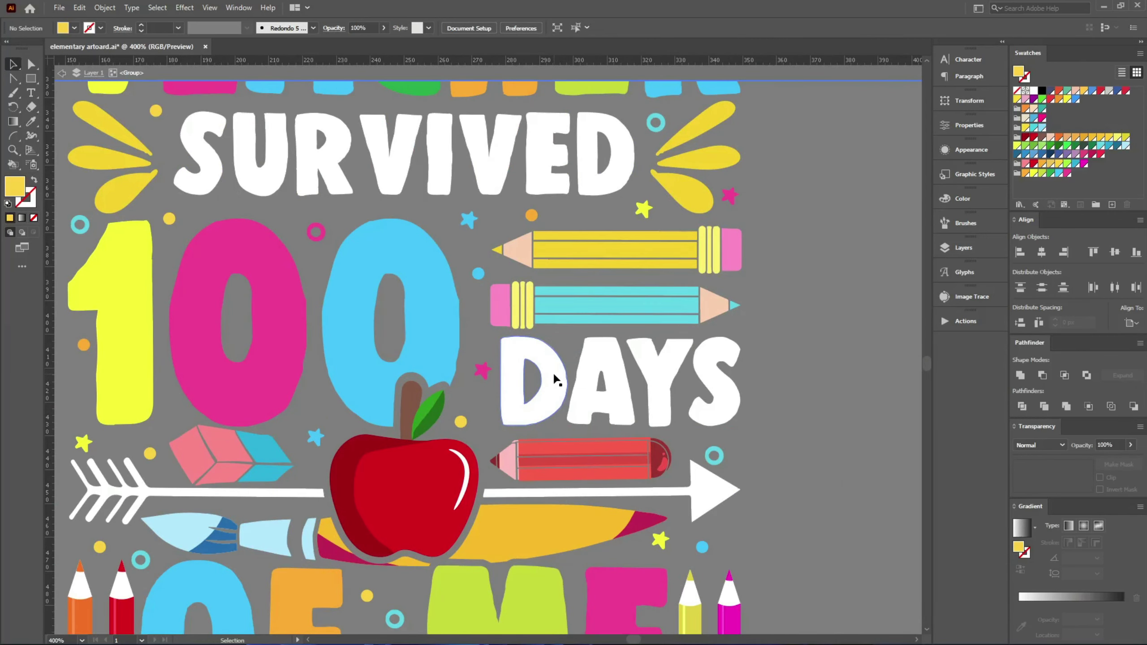
scroll(525, 397, down, 1)
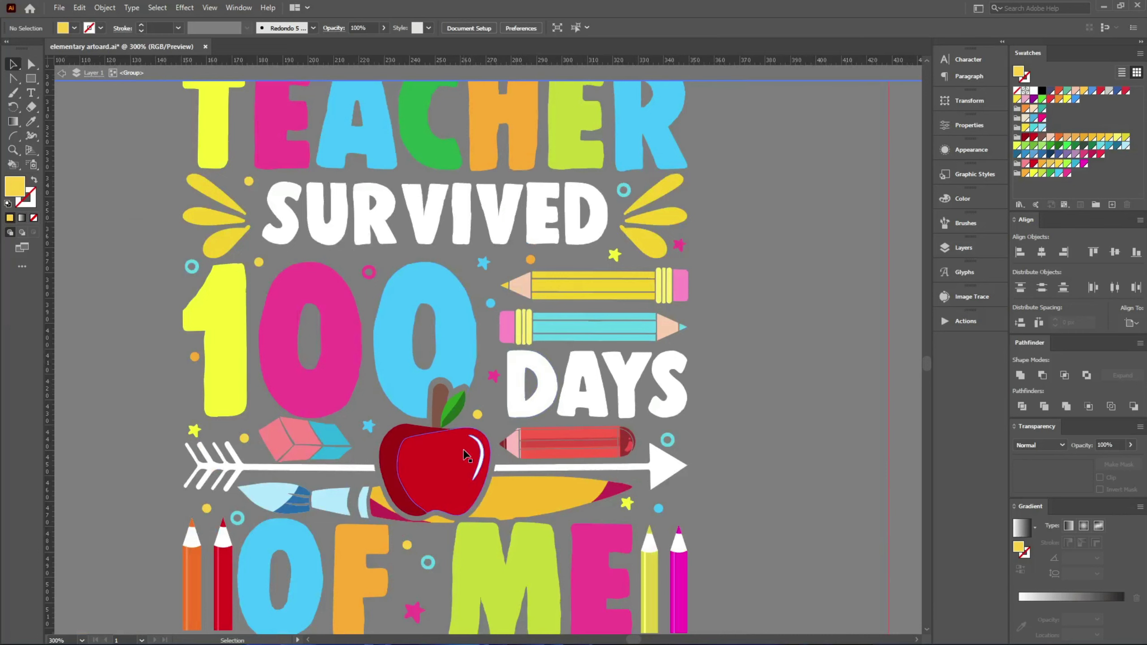
scroll(442, 474, down, 2)
scroll(415, 388, up, 2)
scroll(415, 387, down, 1)
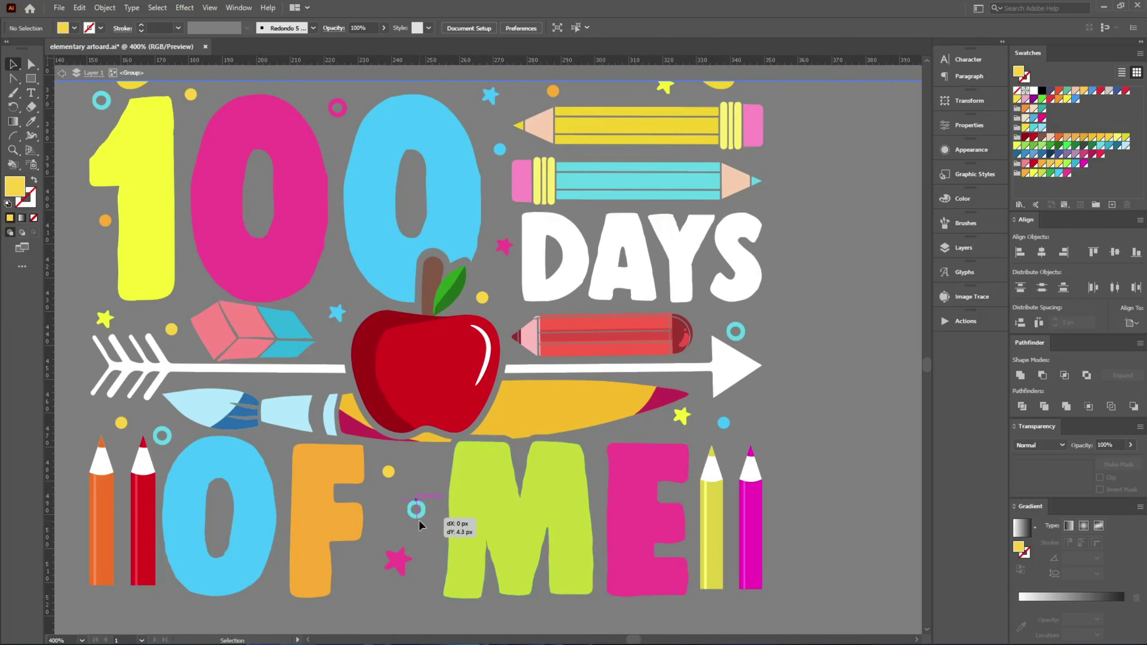
drag(419, 524, 751, 415)
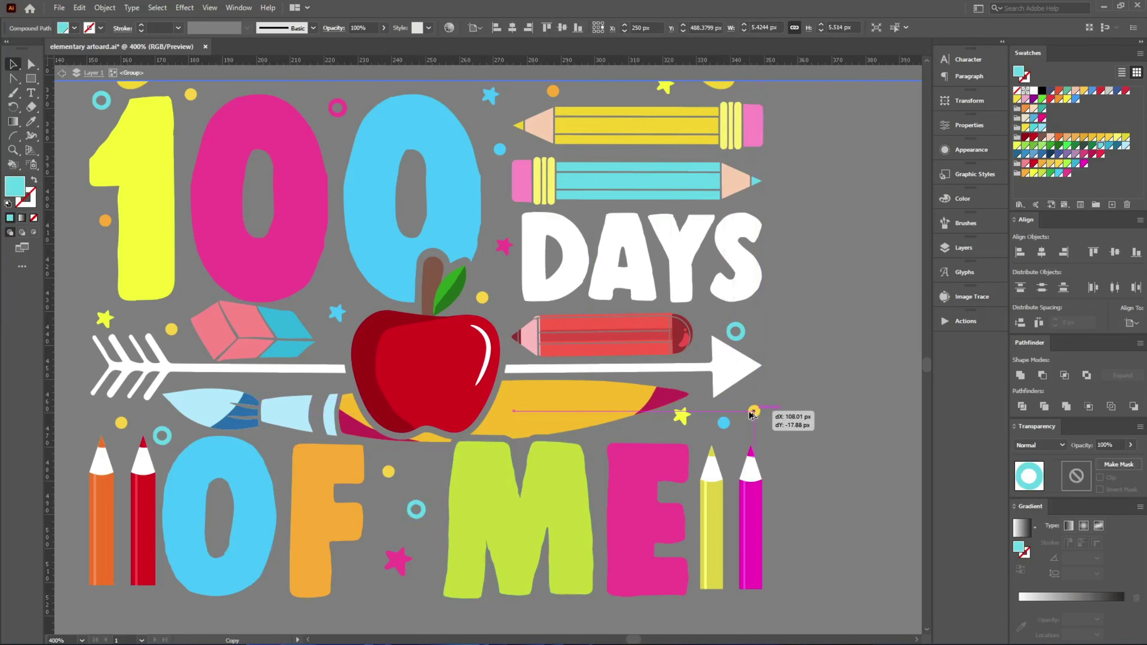